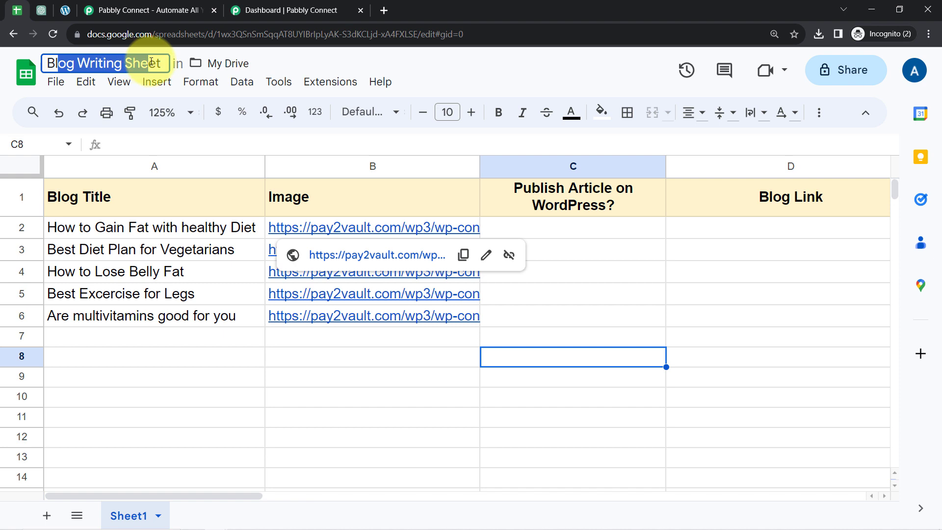
Enter Yes under Publish Article on WordPress? for the blog title "How to Gain Fat with healthy Diet".
left_click_drag(128, 230, 131, 322)
left_click_drag(336, 229, 337, 323)
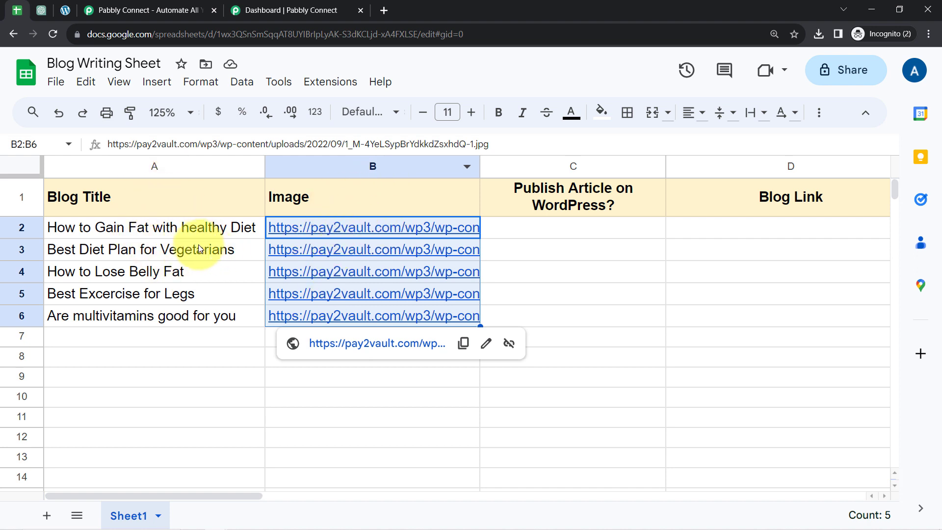
left_click(567, 226)
type("Ye")
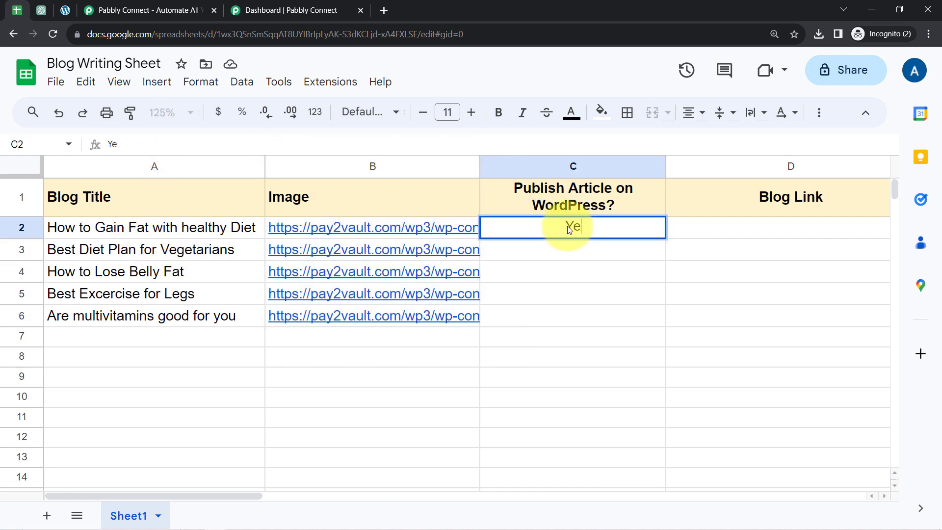
type("s")
key("Return")
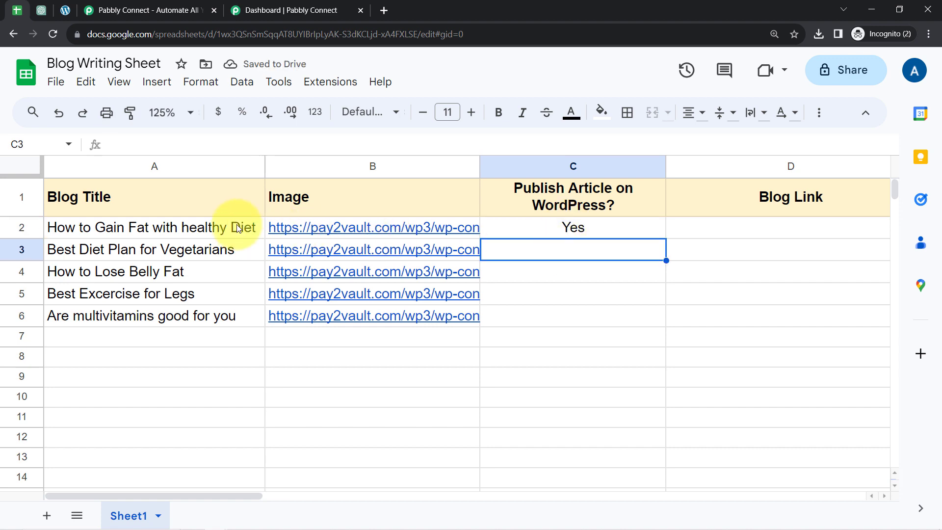
Look over the WordPress posts list, the blog writing sheet and the ChatGPT start page.
left_click(62, 10)
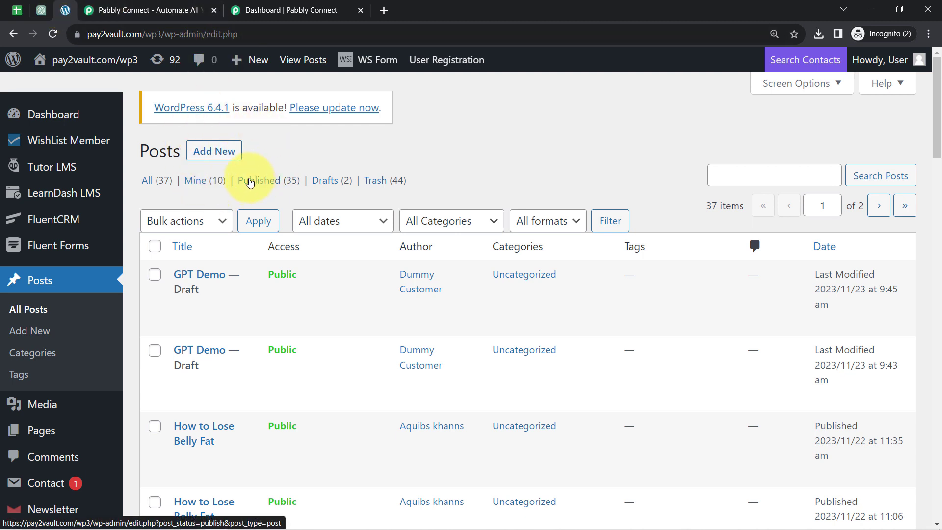
left_click(18, 10)
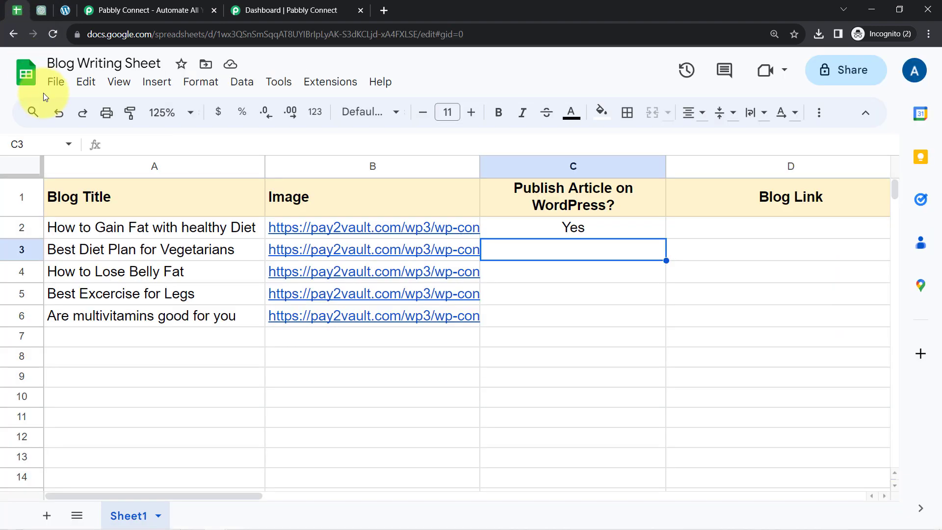
left_click(40, 11)
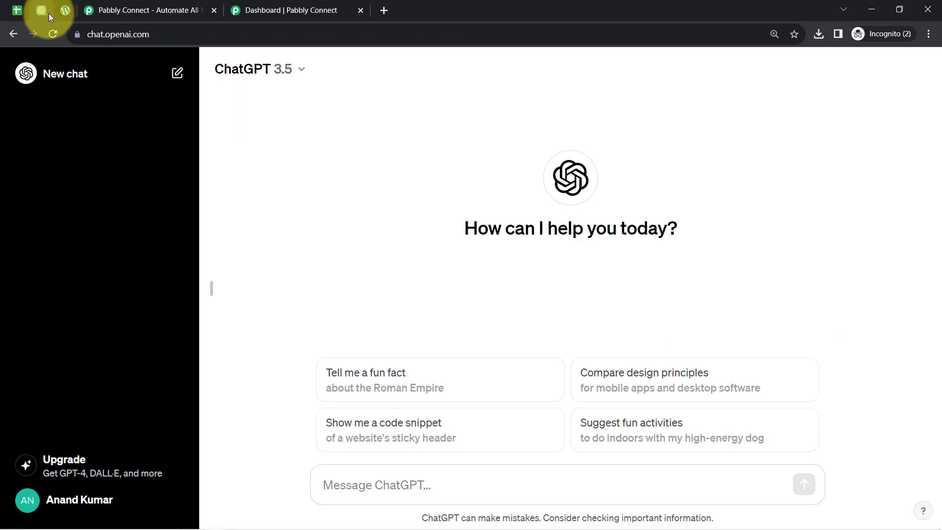
left_click(66, 11)
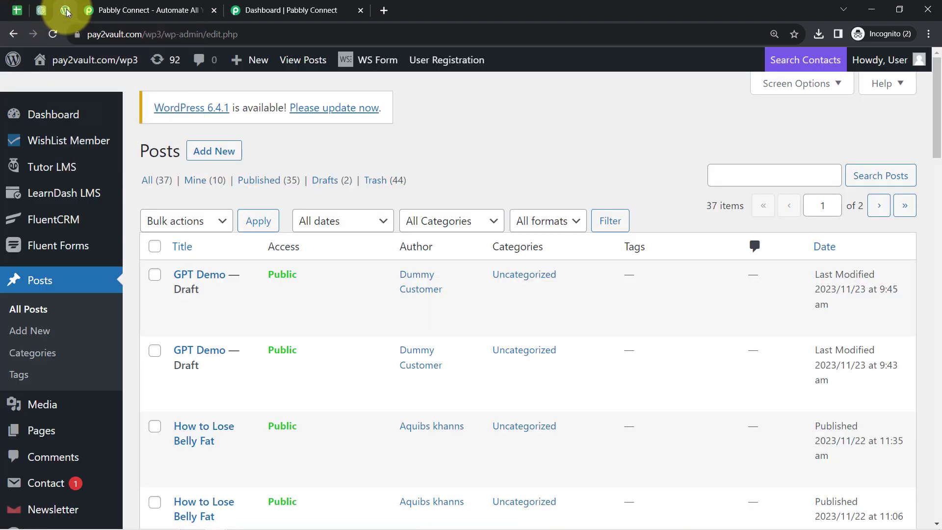
Examine the Pabbly Connect home page's address and headline, and look at its dashboard.
left_click(152, 8)
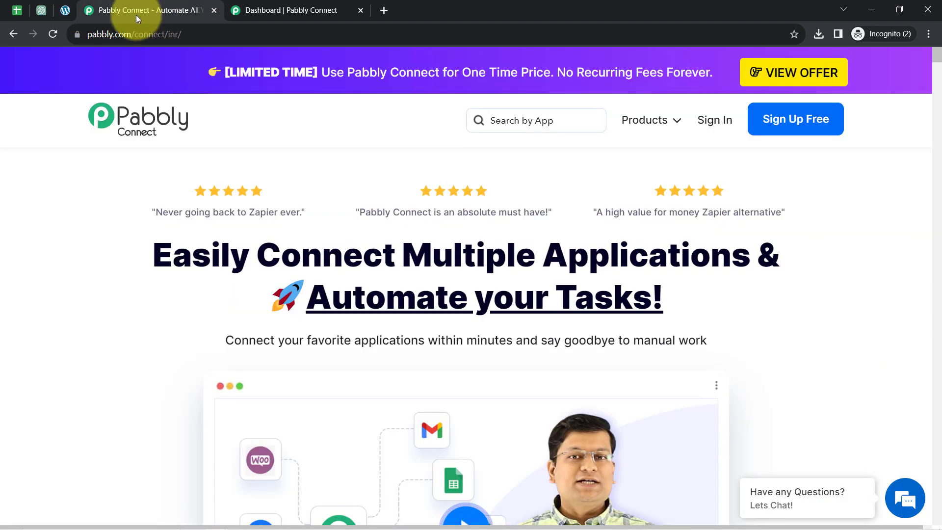
left_click_drag(104, 34, 231, 33)
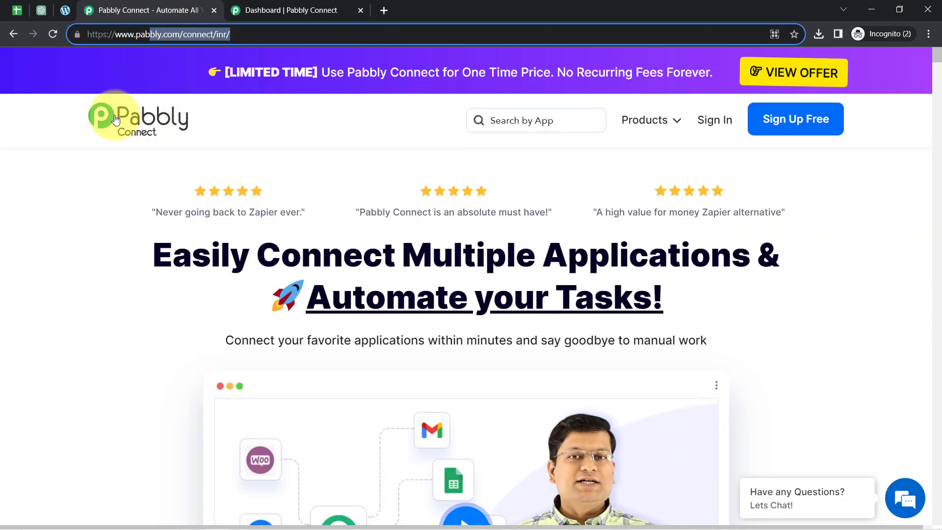
left_click_drag(191, 255, 675, 339)
left_click(343, 275)
double_click(319, 253)
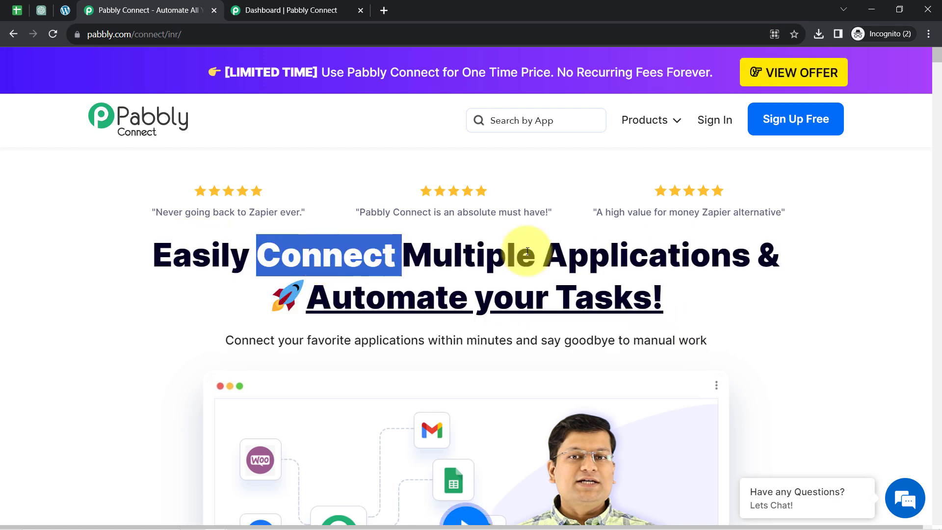
double_click(634, 247)
double_click(425, 296)
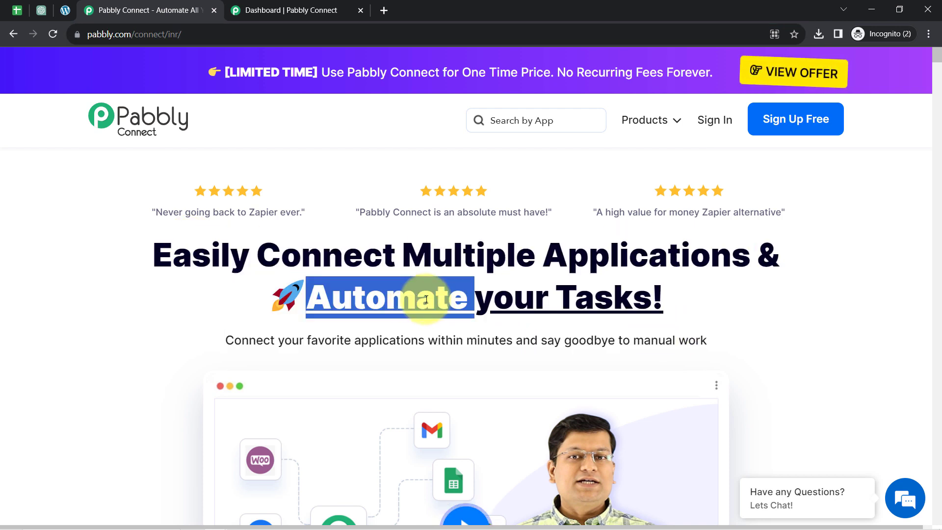
double_click(636, 301)
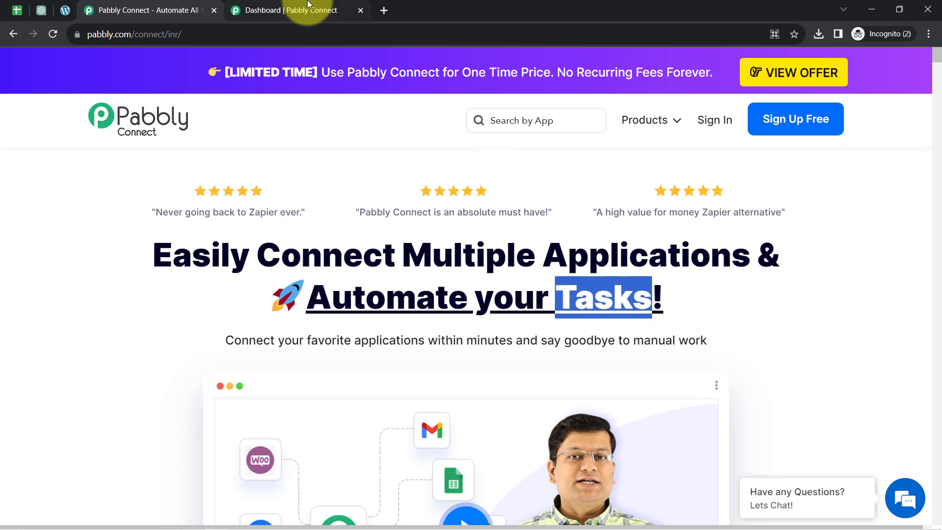
left_click(294, 10)
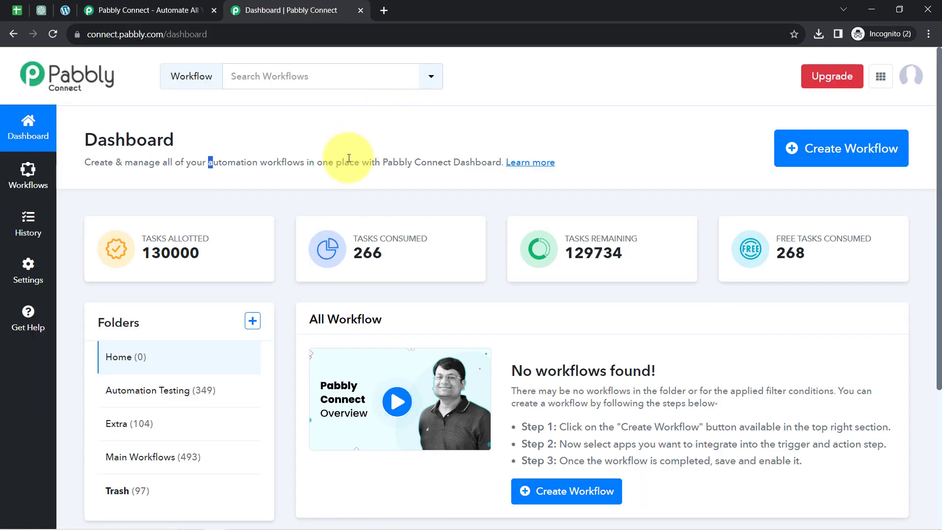
left_click(91, 11)
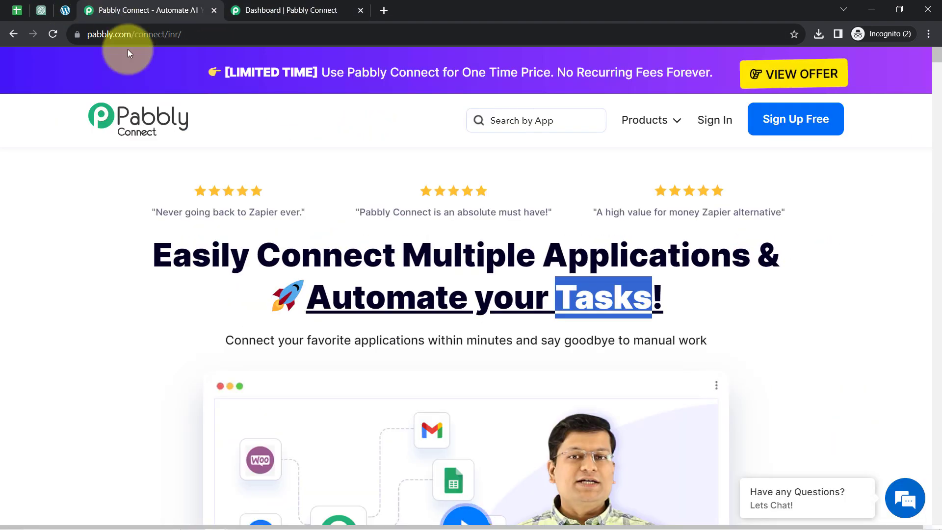
left_click(208, 260)
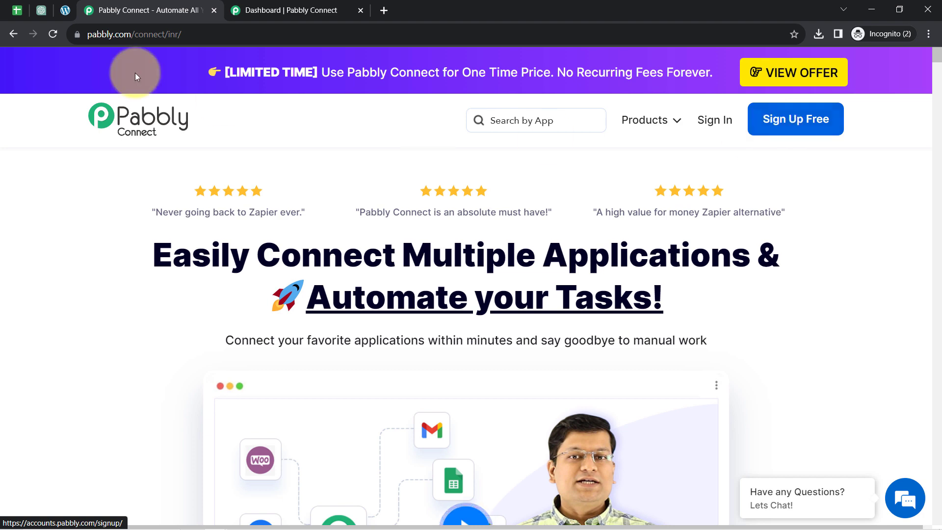
Revisit the WordPress posts, the Pabbly Connect dashboard, the blog writing sheet and ChatGPT.
left_click(66, 10)
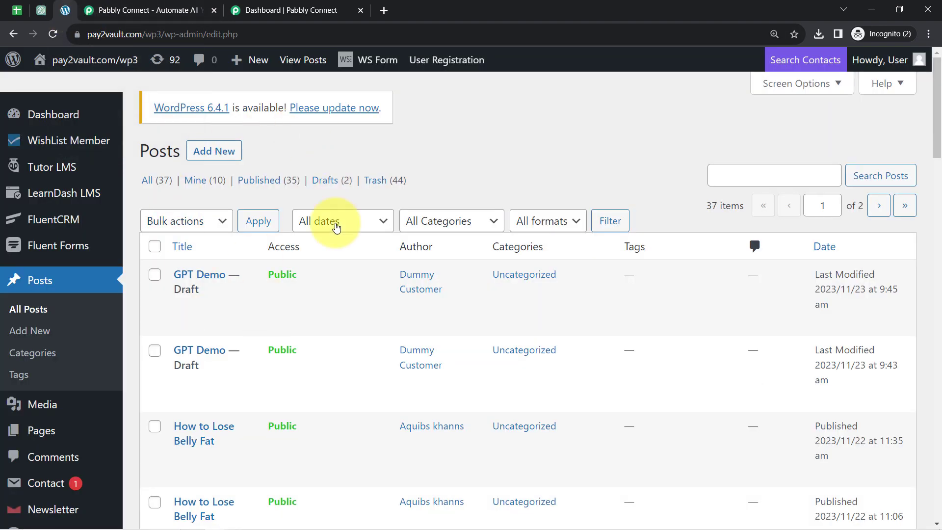
left_click(250, 11)
double_click(95, 147)
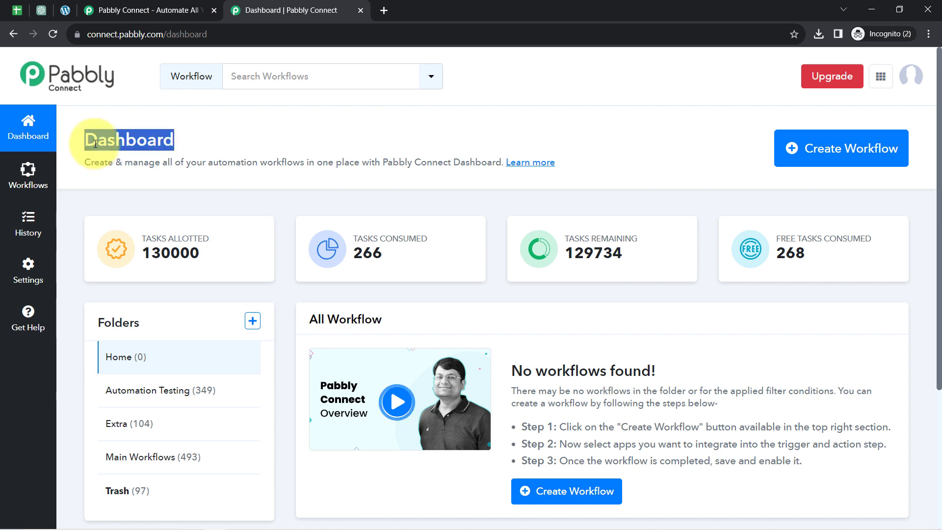
left_click(16, 10)
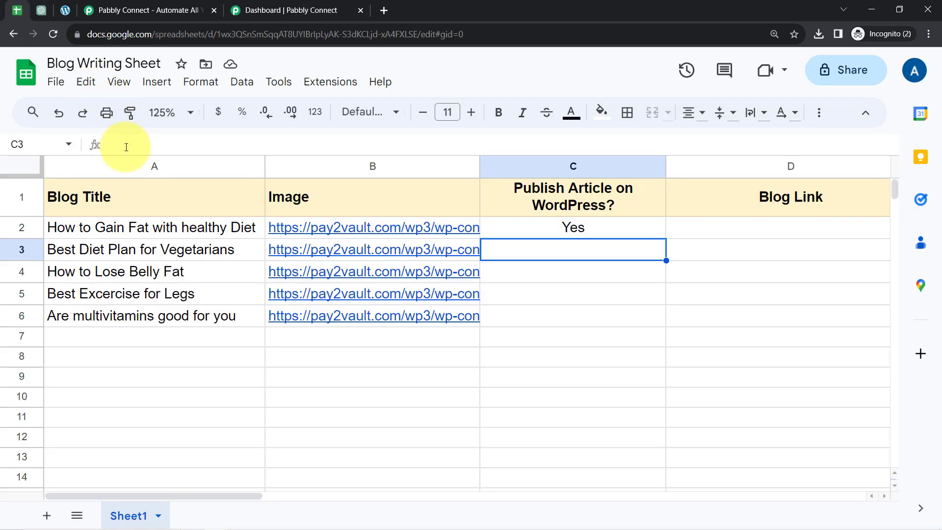
left_click(41, 10)
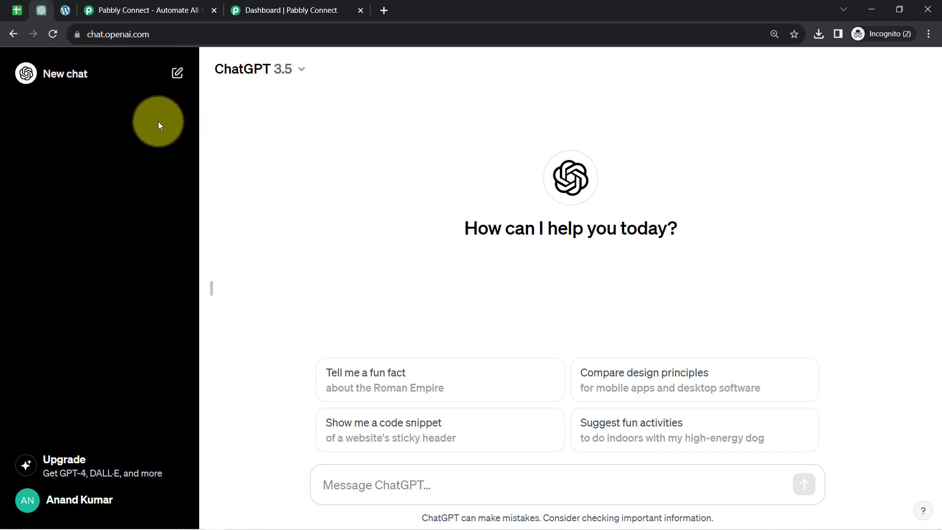
Start a new workflow in Pabbly Connect and name it "Publish Article on WordPress with Formatting & Image (using ChatGPT)".
left_click(242, 10)
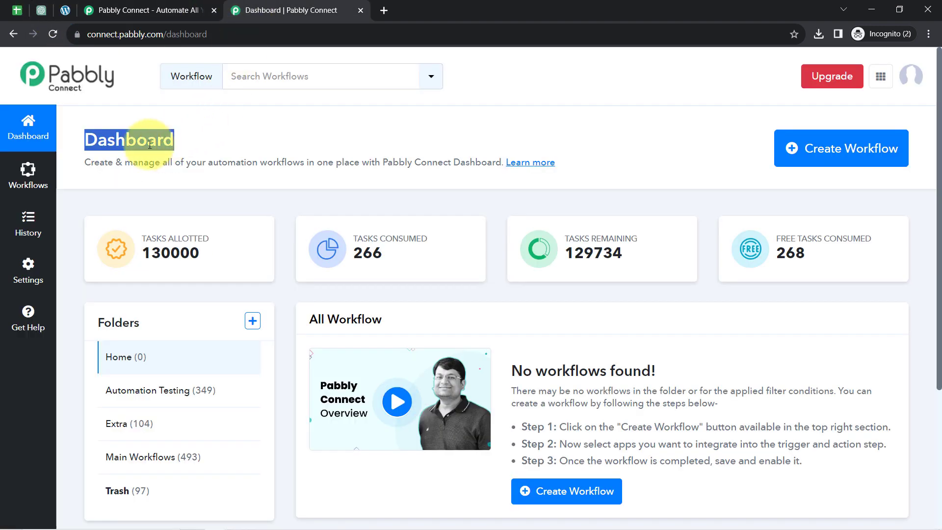
left_click(830, 159)
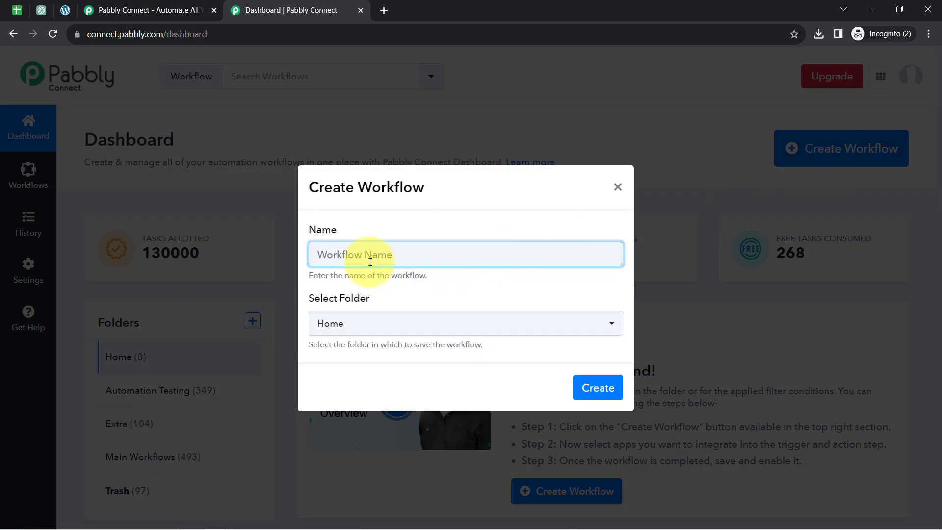
left_click_drag(379, 257, 331, 259)
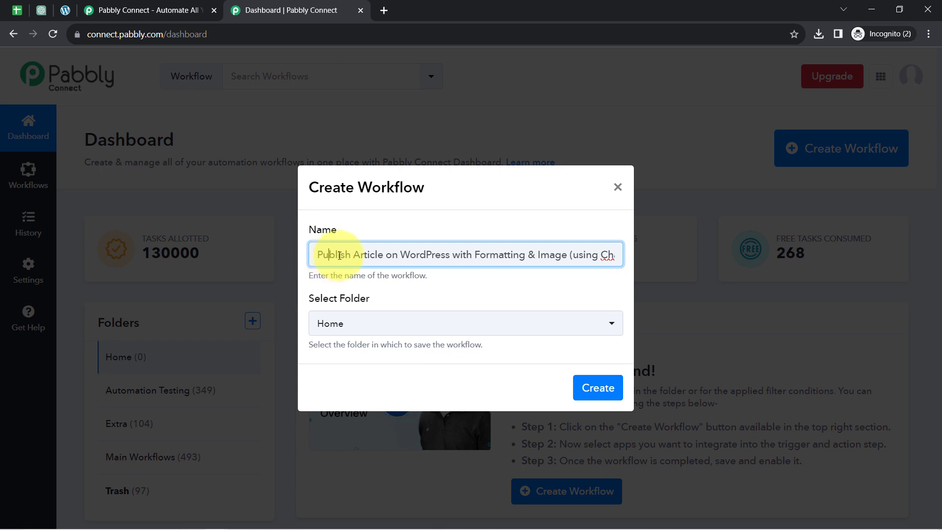
left_click_drag(334, 253, 366, 251)
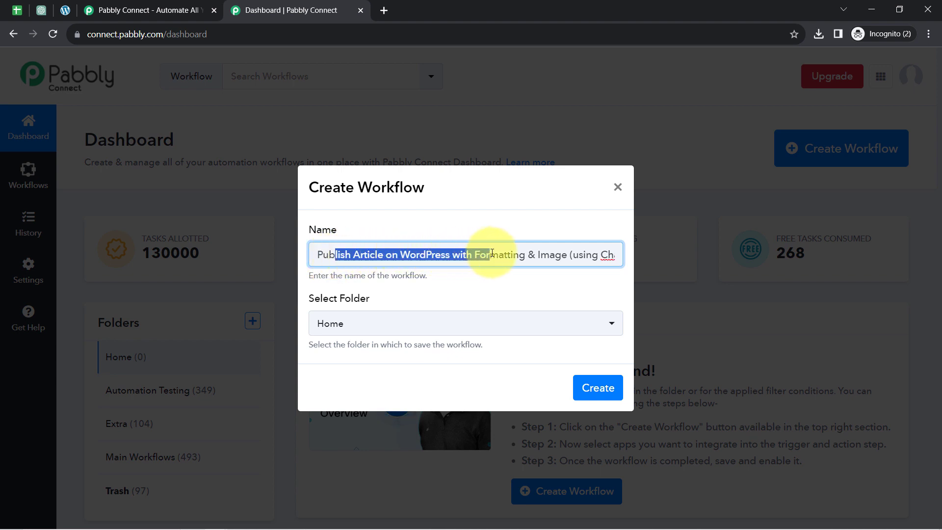
left_click_drag(492, 253, 524, 253)
left_click_drag(583, 257, 636, 260)
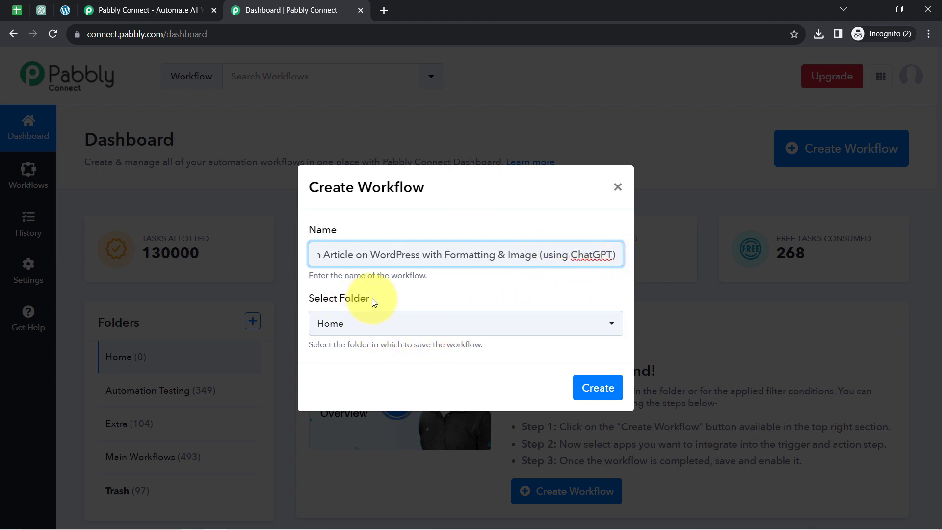
Assign the new workflow to the Main Workflows folder and create it.
left_click(375, 331)
left_click(355, 459)
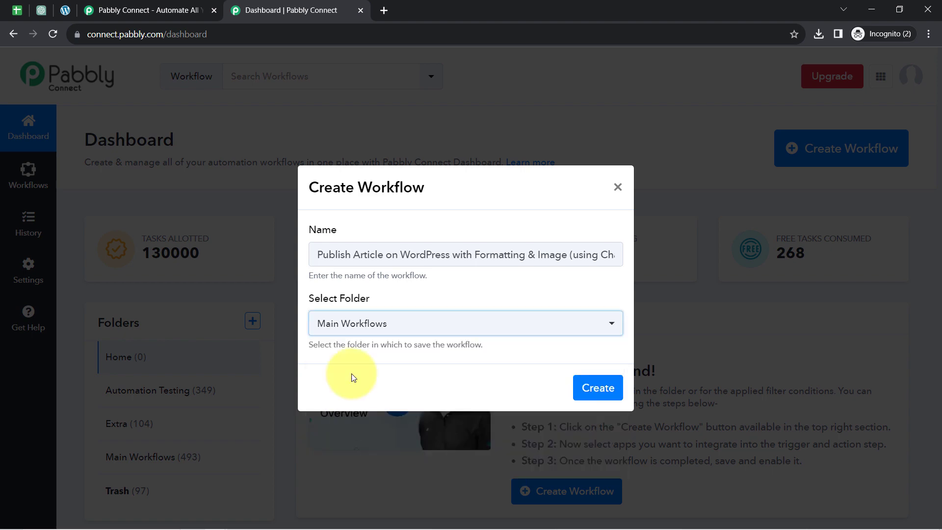
left_click(602, 396)
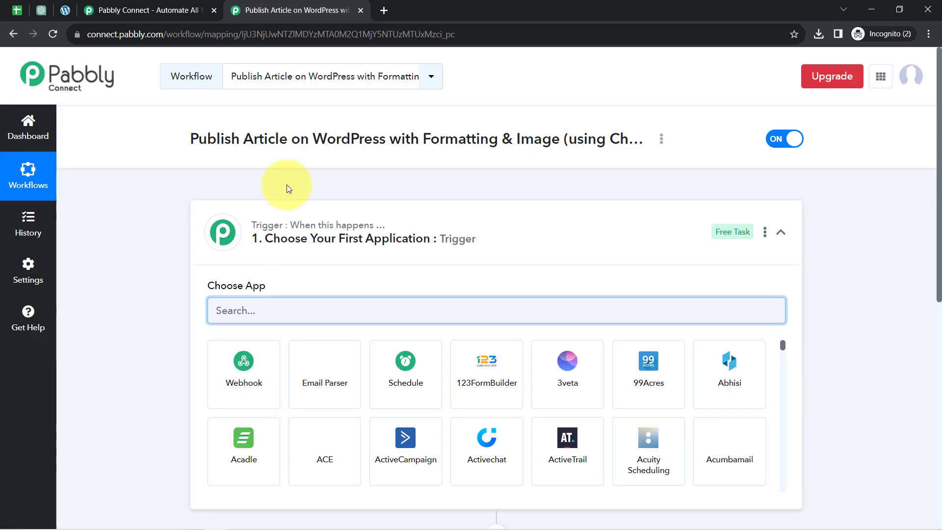
left_click(283, 238)
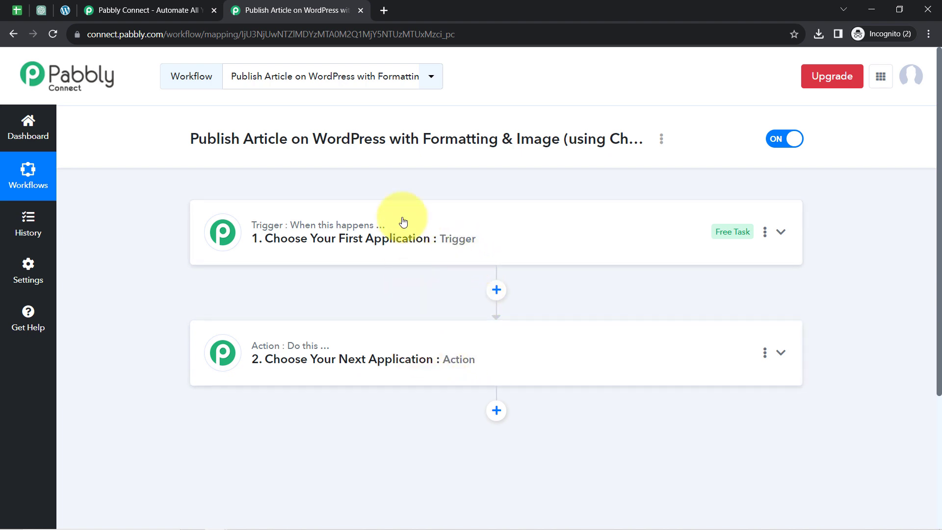
left_click_drag(224, 140, 605, 128)
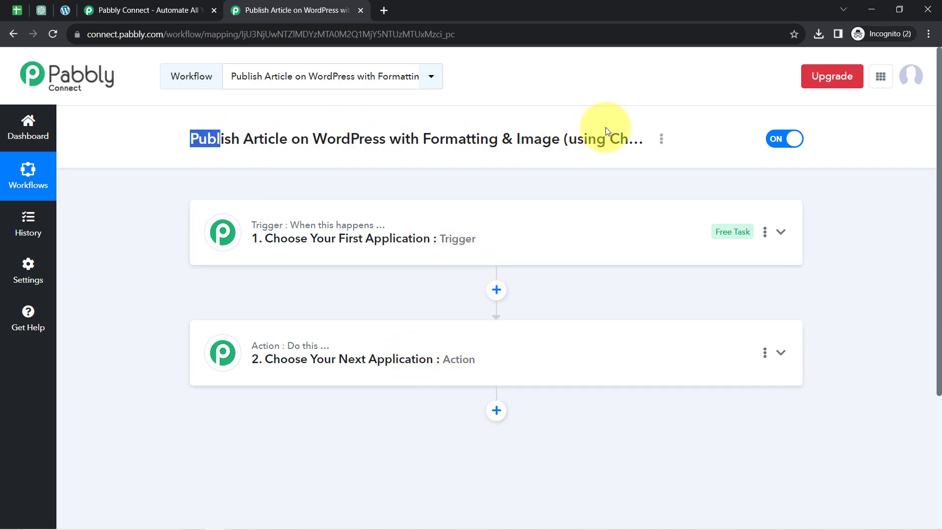
left_click(340, 243)
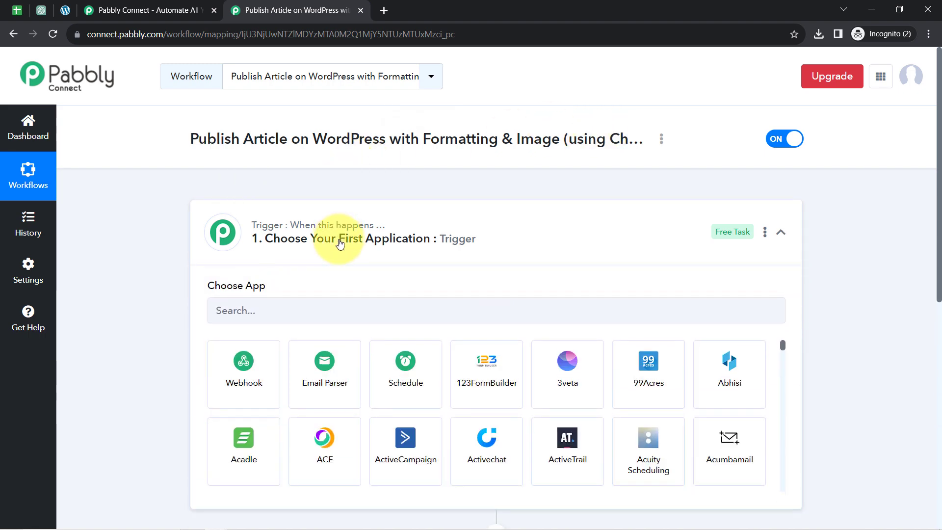
left_click(16, 10)
left_click(235, 4)
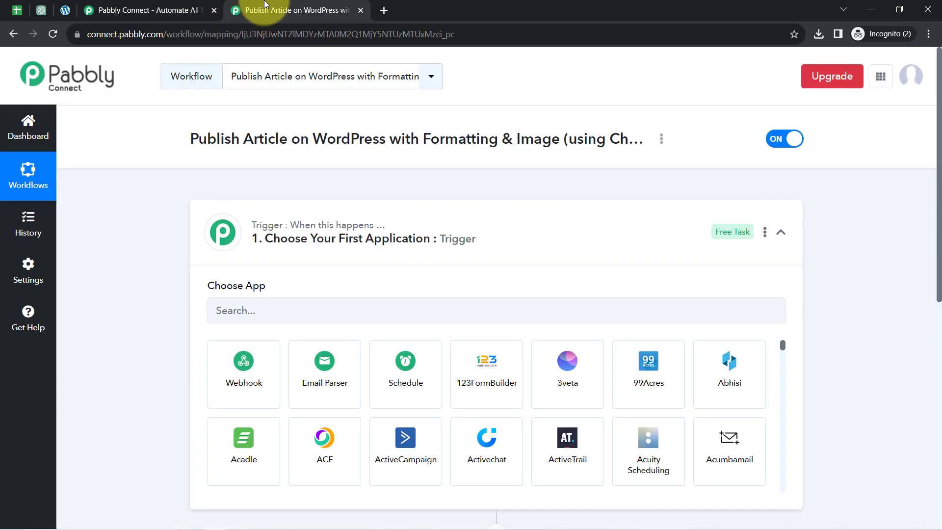
Search the trigger apps for "google sheet" and choose Google Sheets as the workflow's trigger application.
left_click(237, 313)
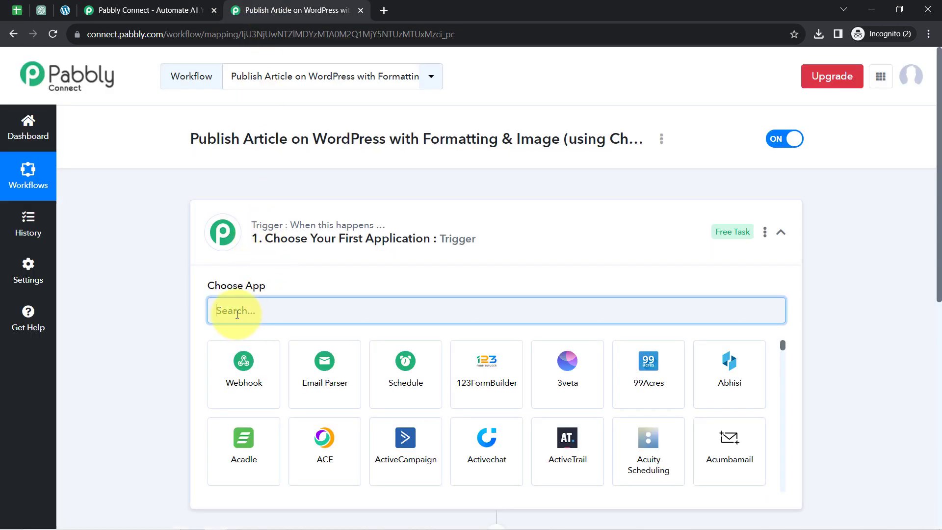
type("google sheet")
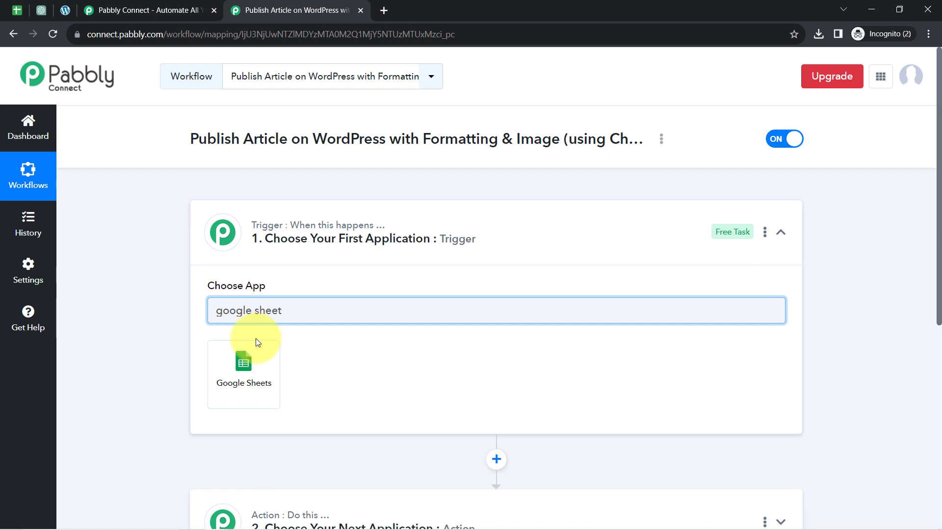
left_click(245, 372)
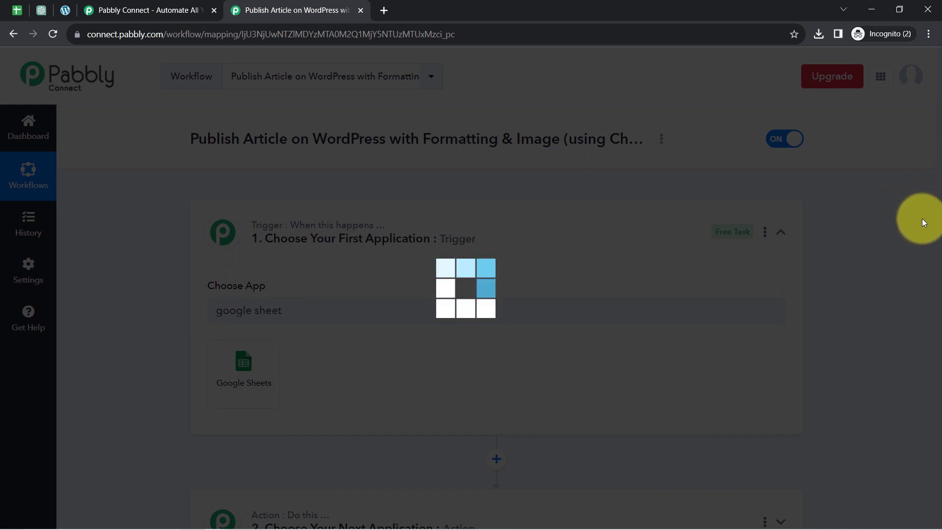
Search the action apps for "chatgp" and choose ChatGPT as the workflow's first action application.
scroll(926, 218, "down", 5)
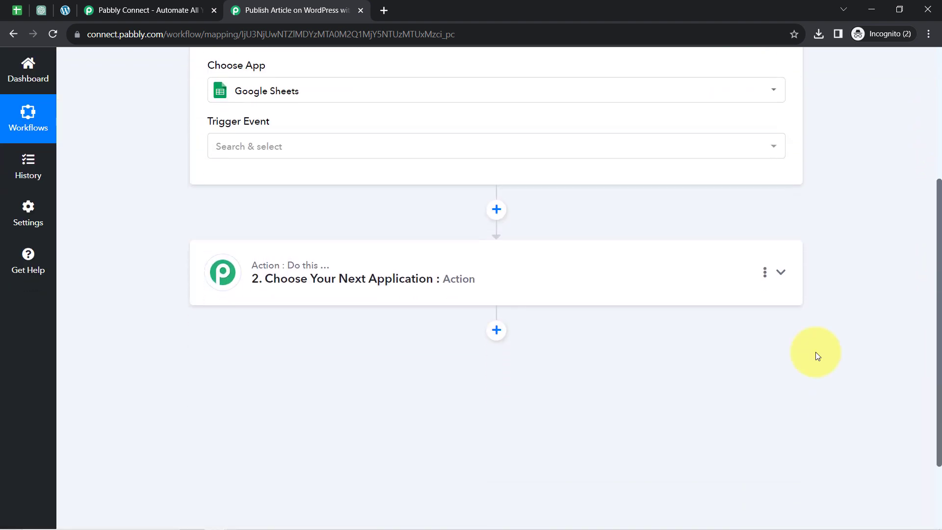
left_click(378, 275)
left_click(276, 350)
type("c")
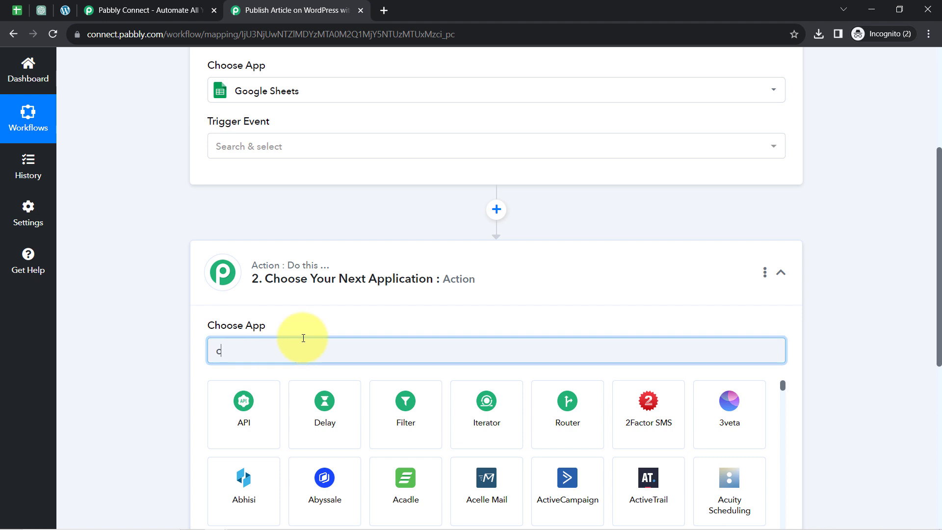
type("hatgp")
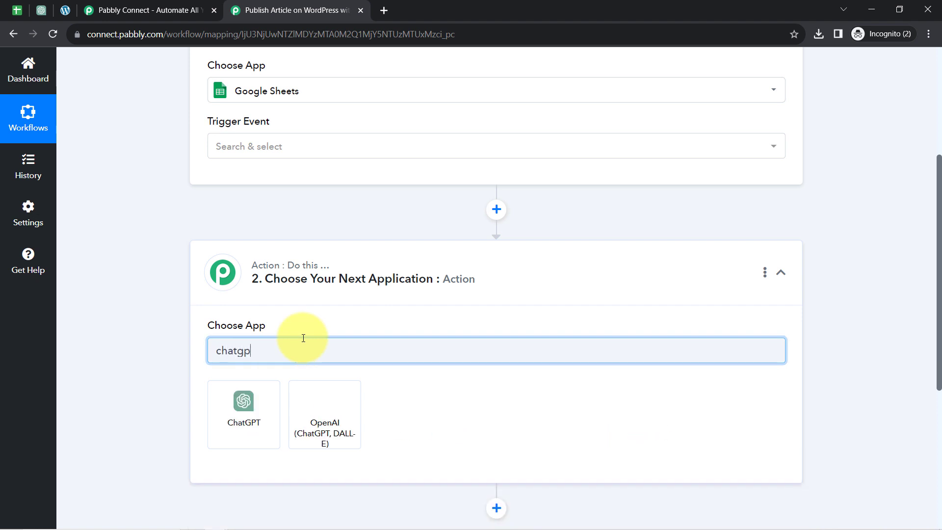
left_click(245, 406)
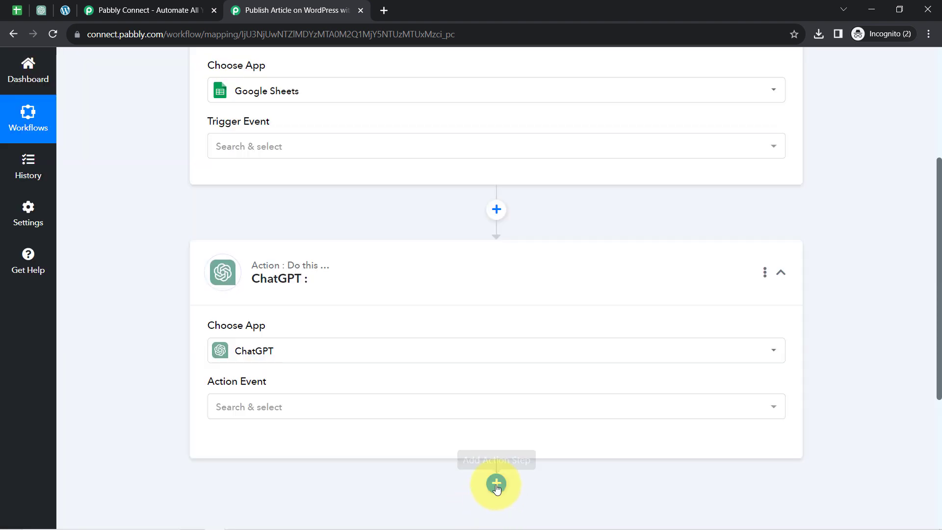
Add another action step after ChatGPT, search for "wordp" and choose WordPress as its application.
left_click(497, 484)
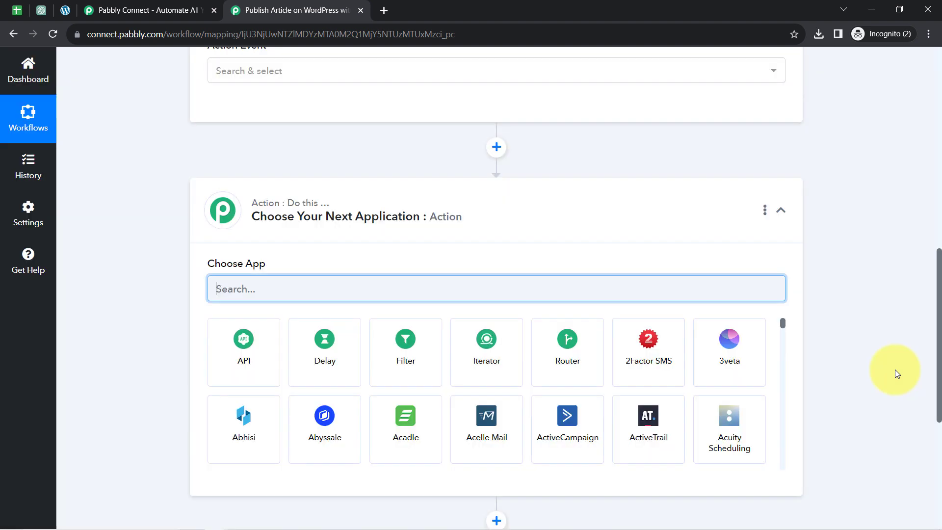
scroll(934, 373, "down", 3)
scroll(932, 421, "down", 3)
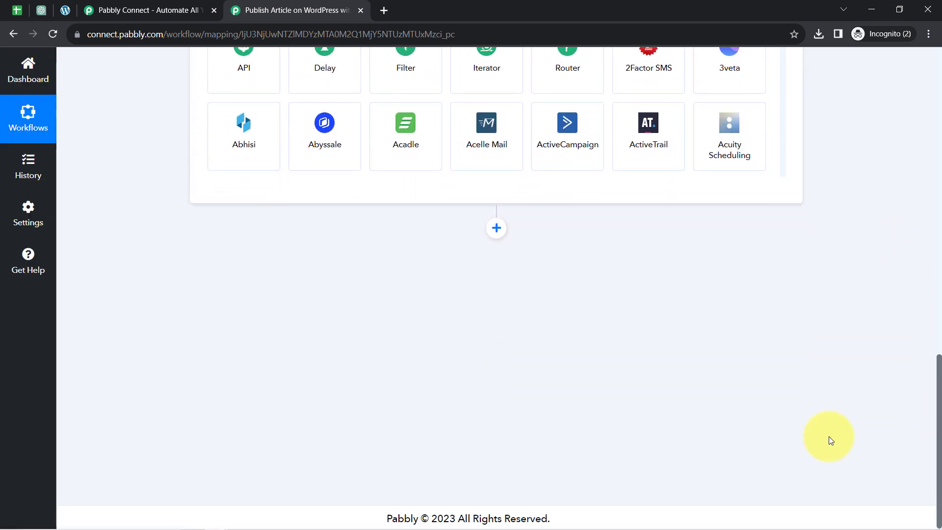
left_click_drag(940, 407, 924, 330)
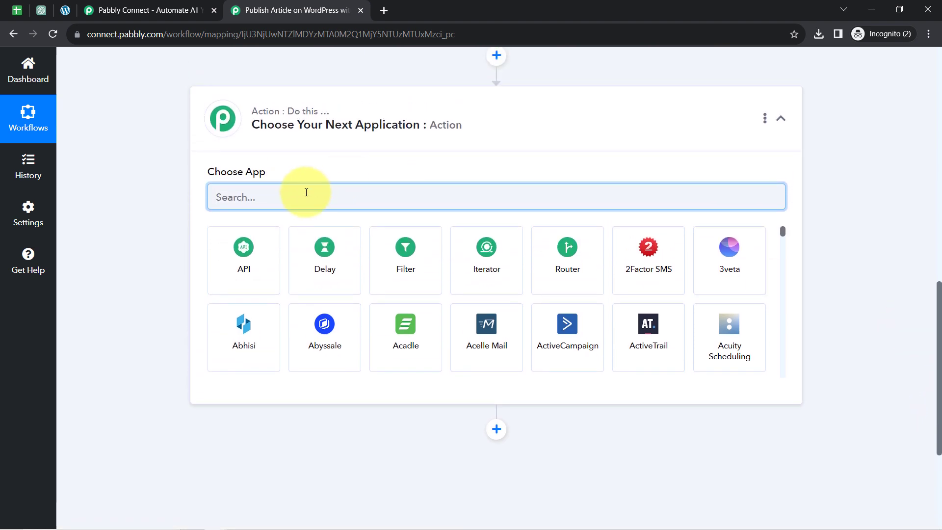
type("wordp")
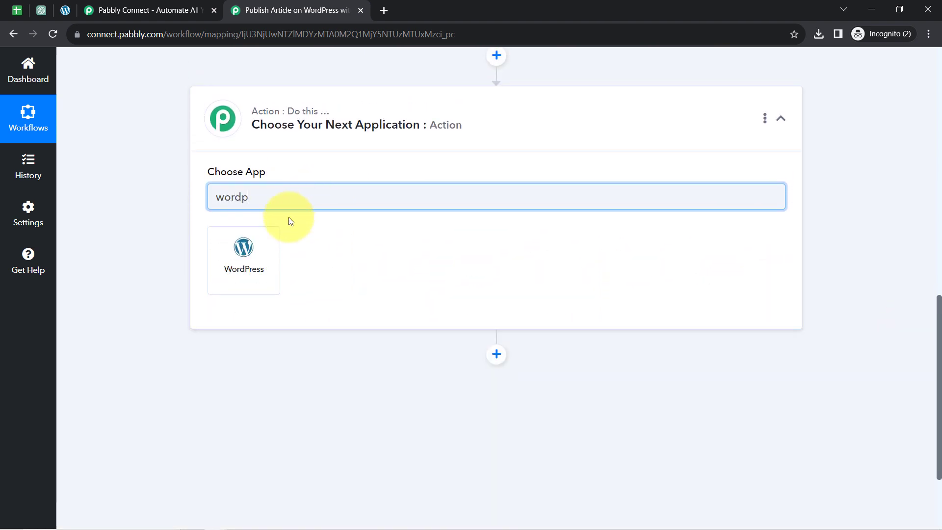
left_click(236, 255)
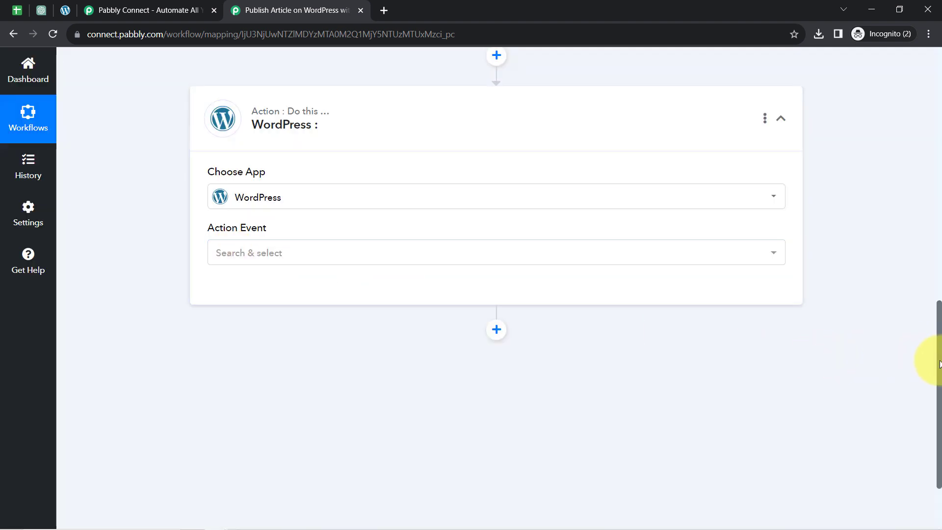
Collapse the Google Sheets, ChatGPT and WordPress steps so the workflow shows as a compact overview.
left_click_drag(939, 363, 932, 176)
left_click(314, 232)
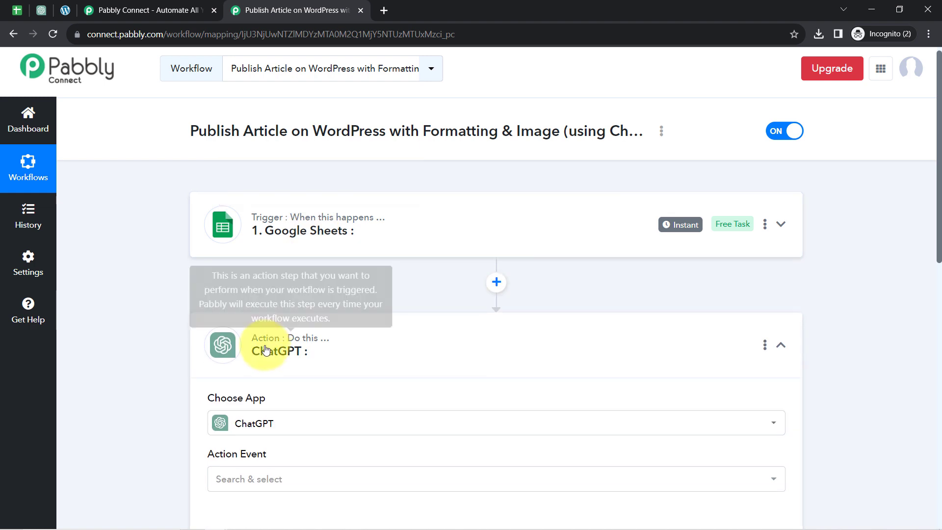
left_click(267, 361)
left_click(257, 444)
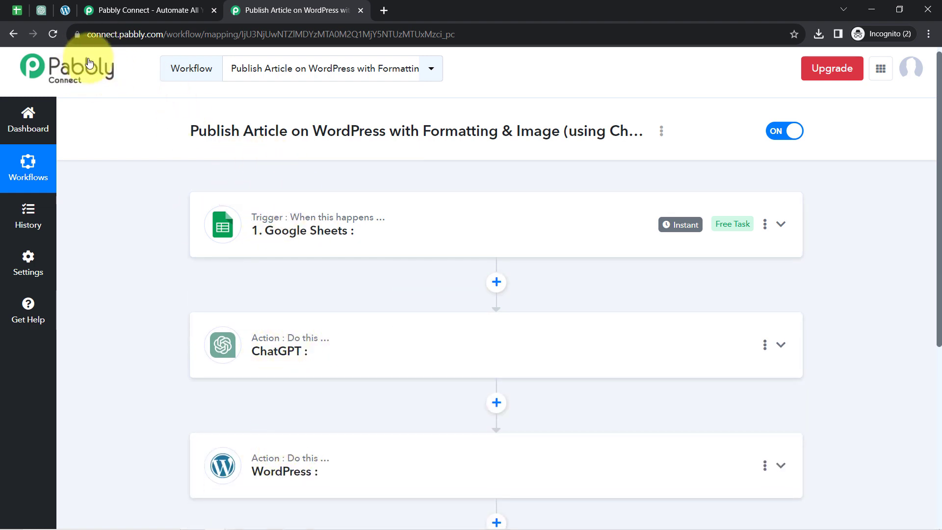
Review the blog titles in the blog writing sheet against the workflow steps in Pabbly Connect.
left_click(18, 10)
left_click(294, 10)
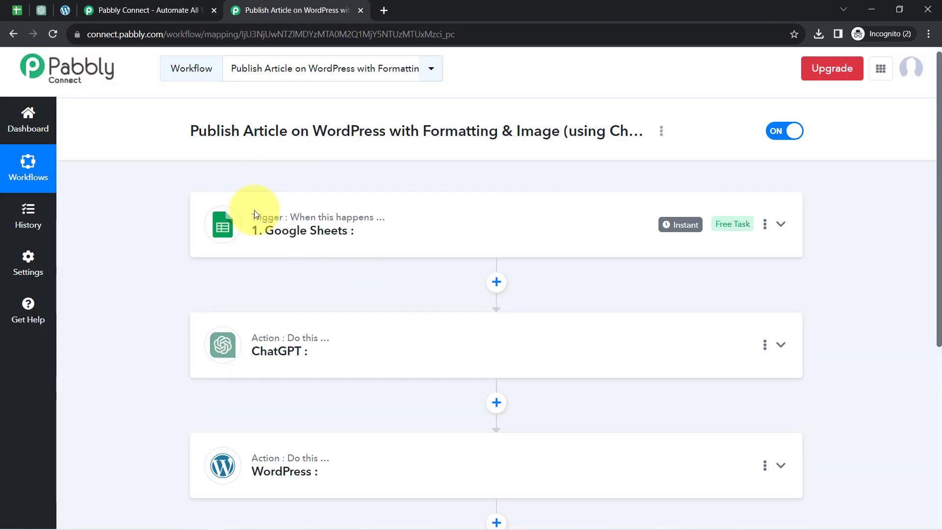
left_click(17, 9)
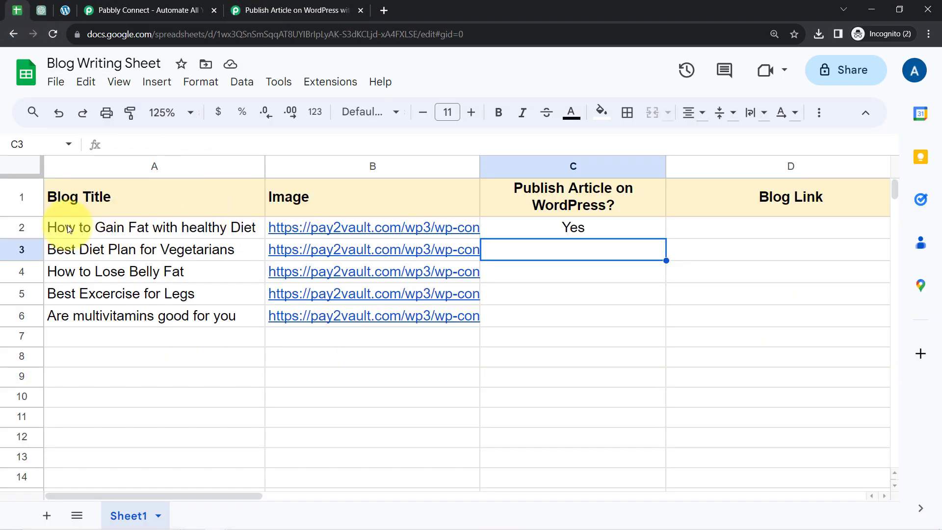
left_click(265, 13)
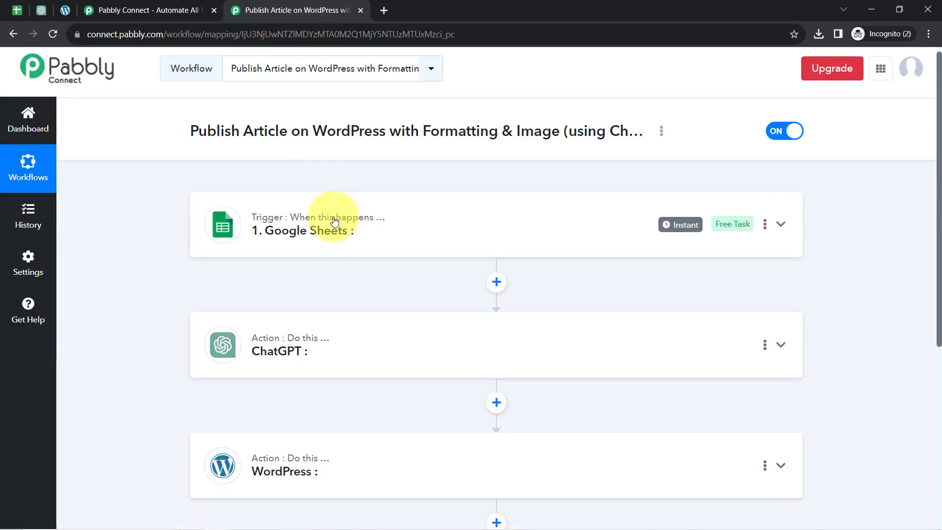
Expand the Google Sheets trigger and set its trigger event to New or Updated Spreadsheet Row.
left_click(314, 244)
left_click(227, 358)
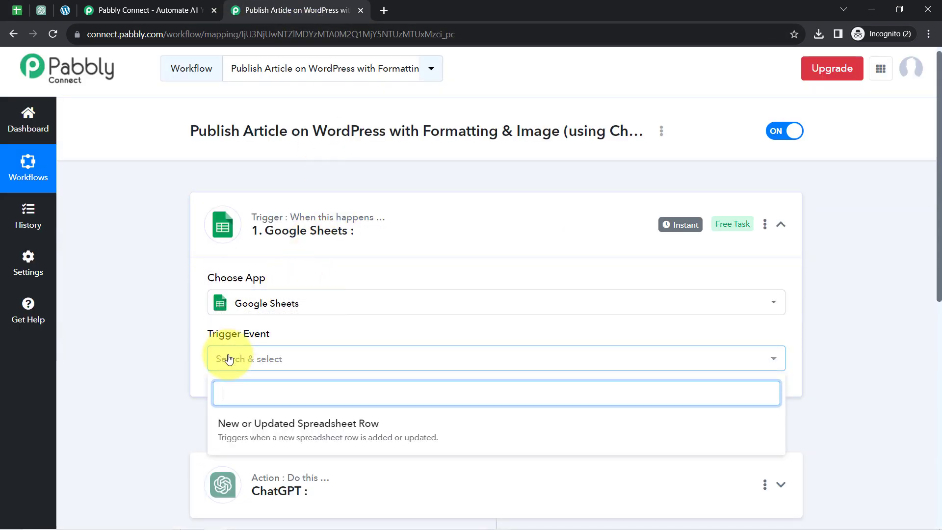
left_click(307, 429)
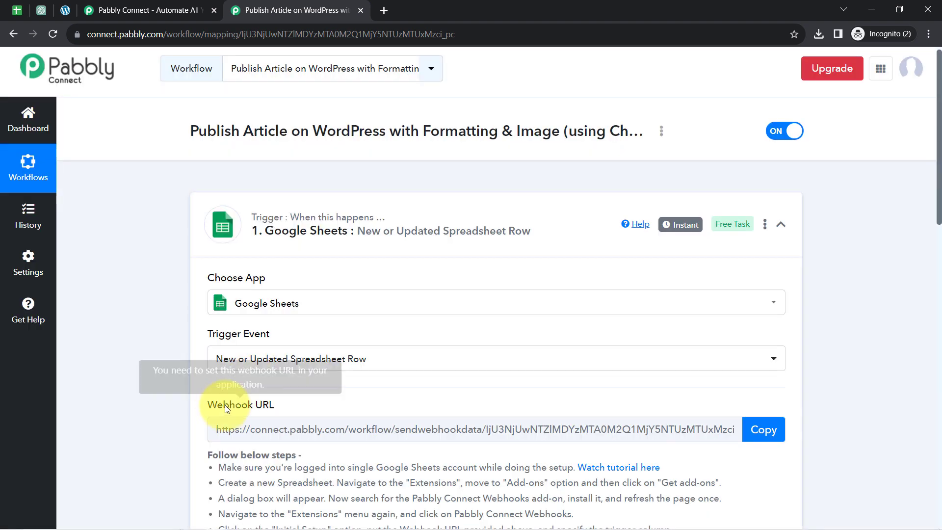
Review the setup instructions under the trigger's webhook URL and copy that URL.
left_click_drag(217, 405, 273, 407)
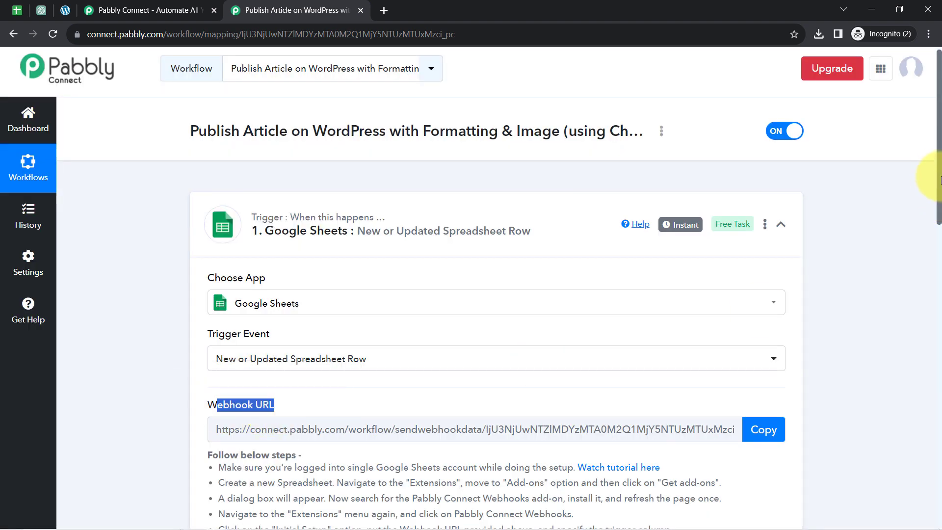
left_click_drag(939, 179, 937, 250)
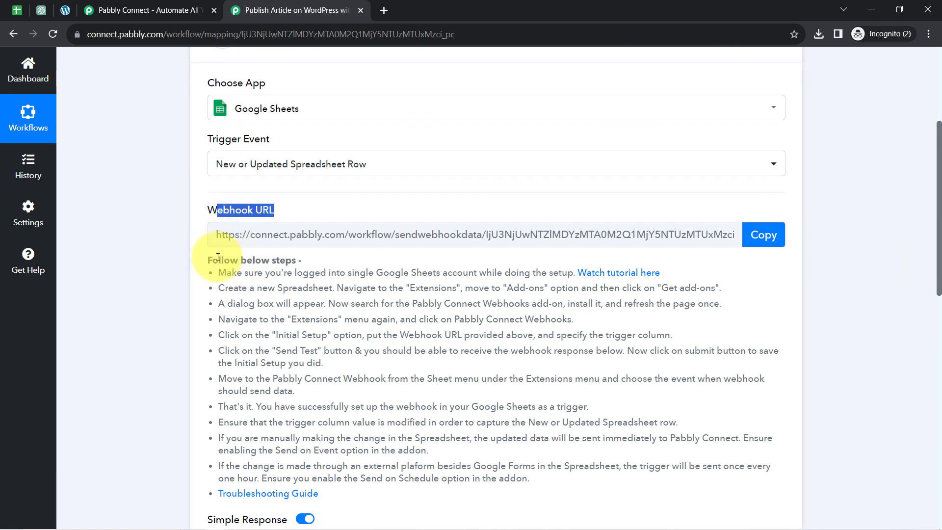
left_click_drag(218, 257, 398, 438)
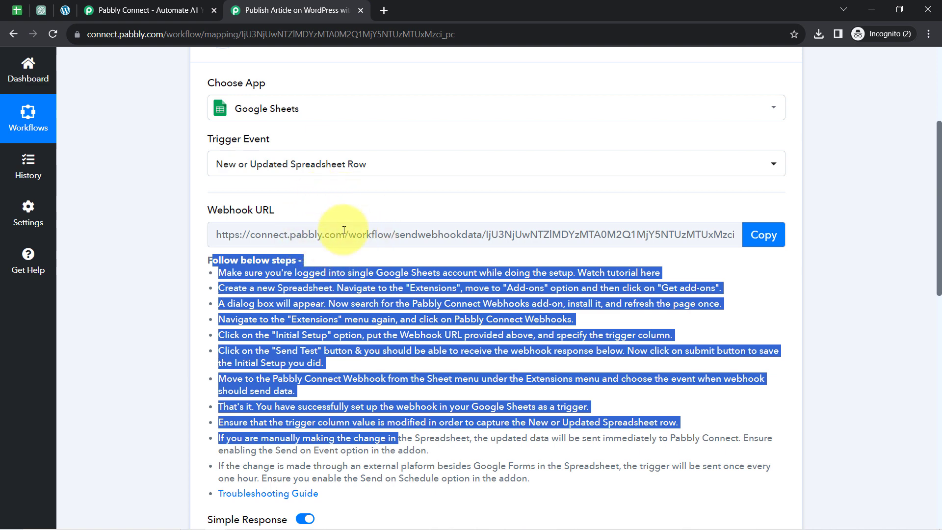
left_click(760, 235)
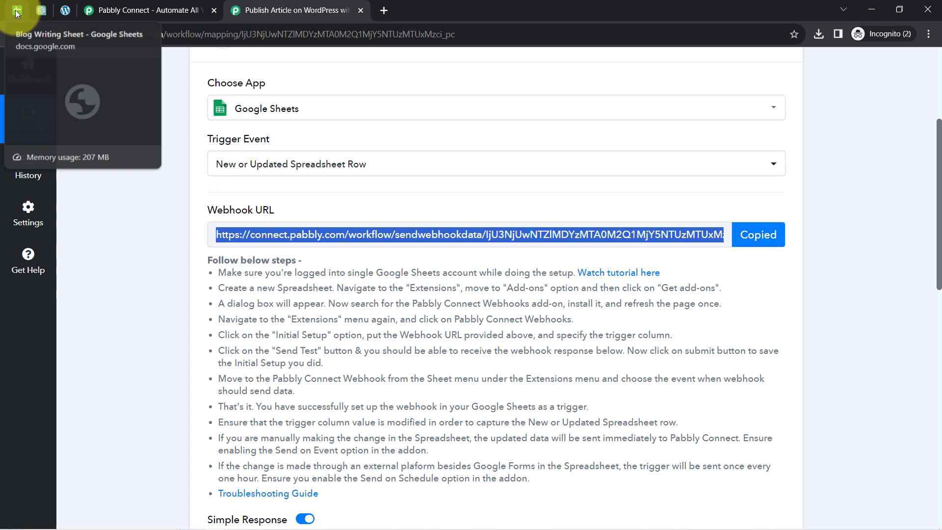
Look up the Pabbly Connect Webhooks add-on in the Google Workspace Marketplace from the blog writing sheet, then close the marketplace.
left_click(15, 9)
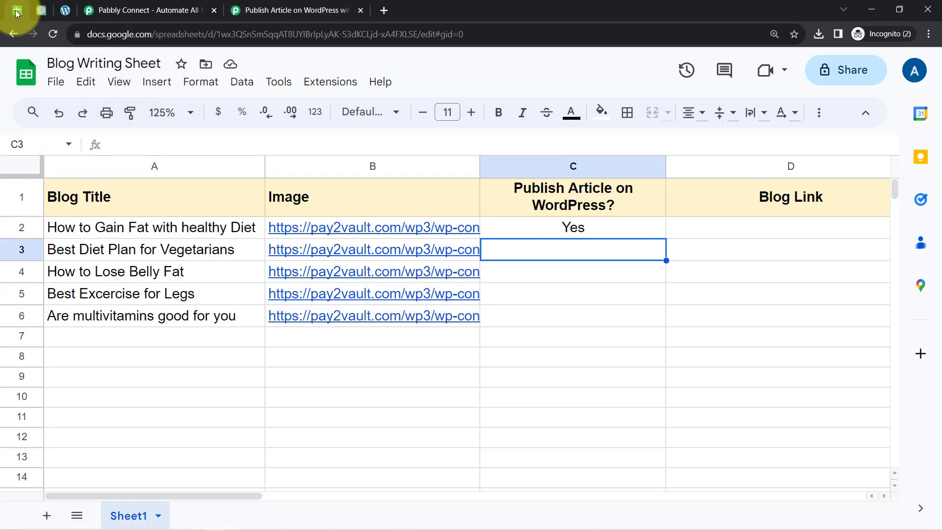
left_click(328, 84)
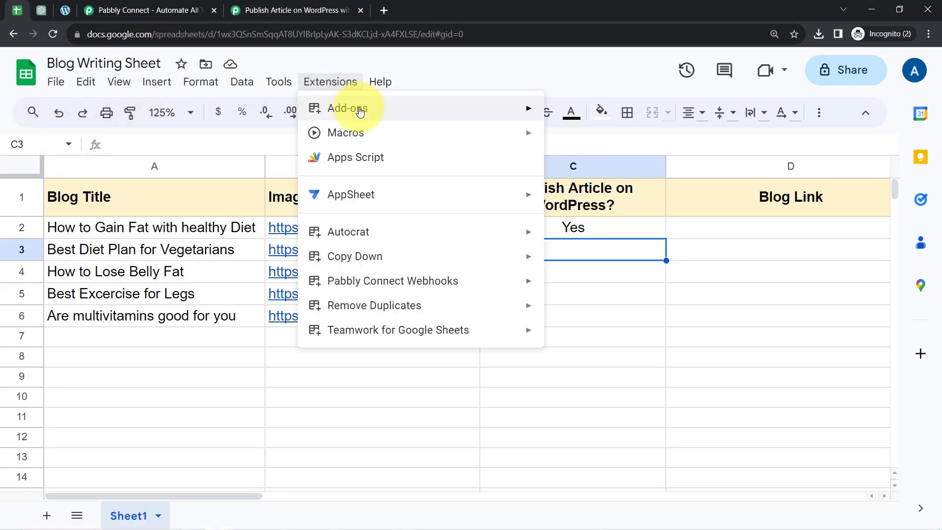
mouse_move(384, 111)
left_click(564, 114)
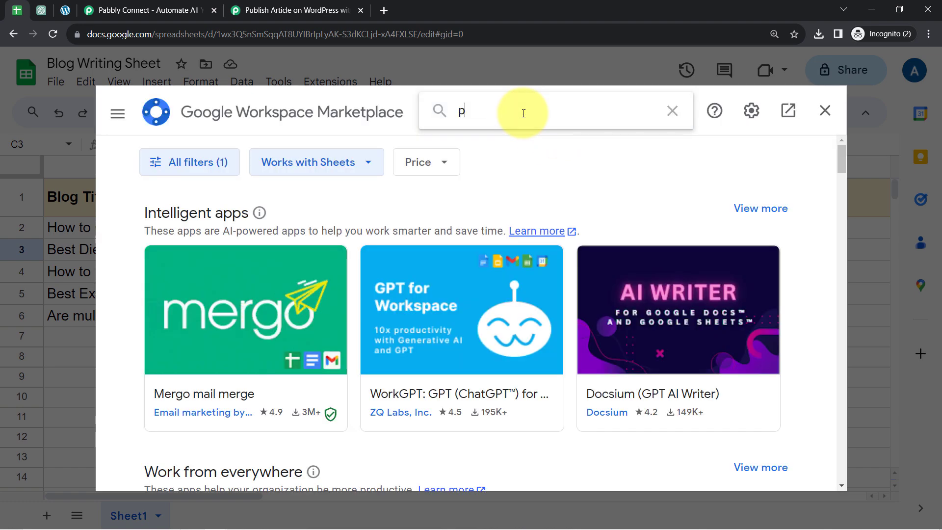
type("abbl")
left_click(514, 127)
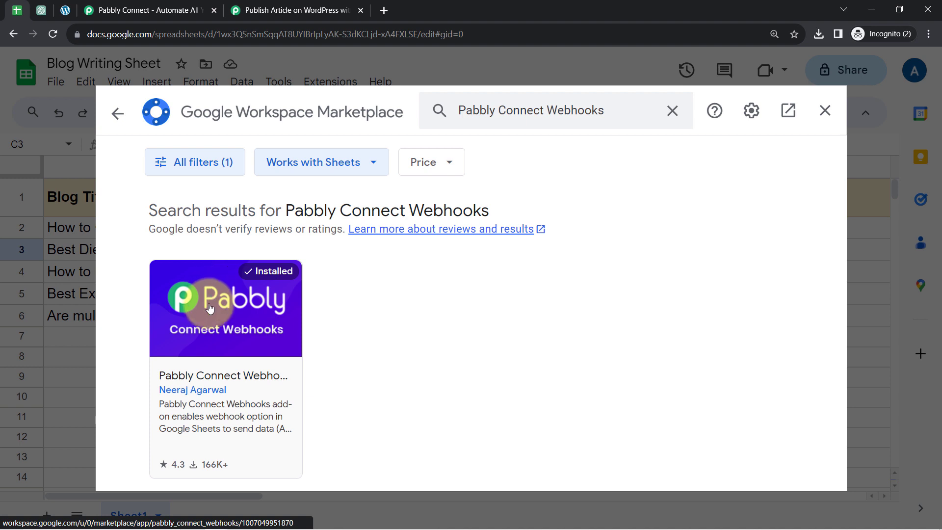
left_click(225, 295)
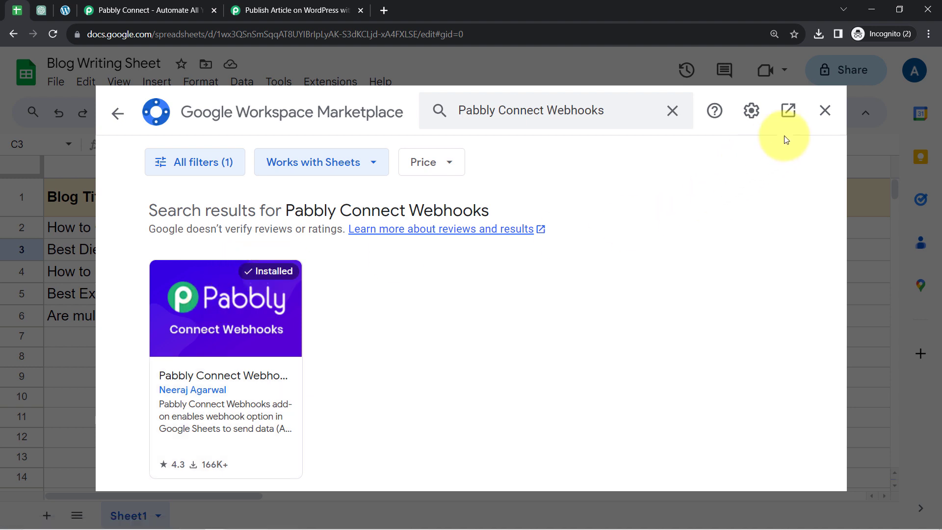
left_click(823, 111)
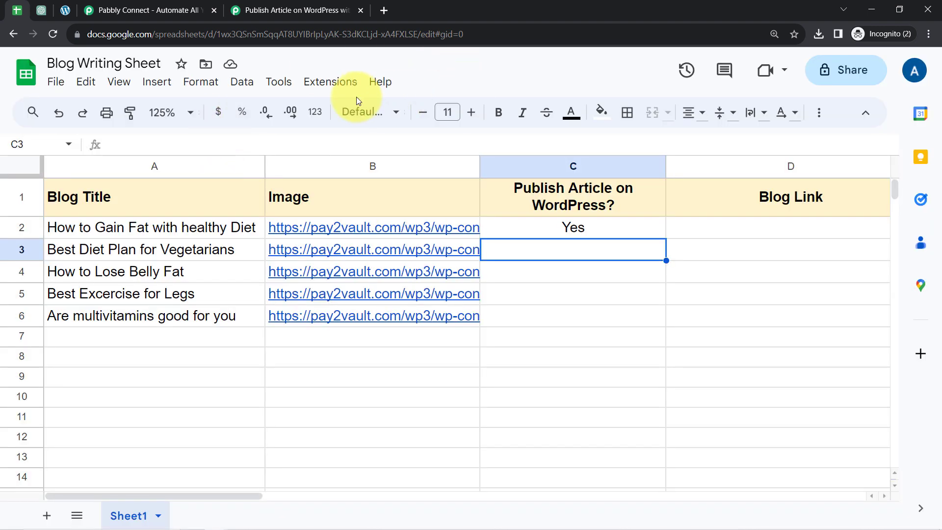
Open the Initial Setup dialog of the Pabbly Connect Webhooks add-on in the blog writing sheet.
left_click(317, 84)
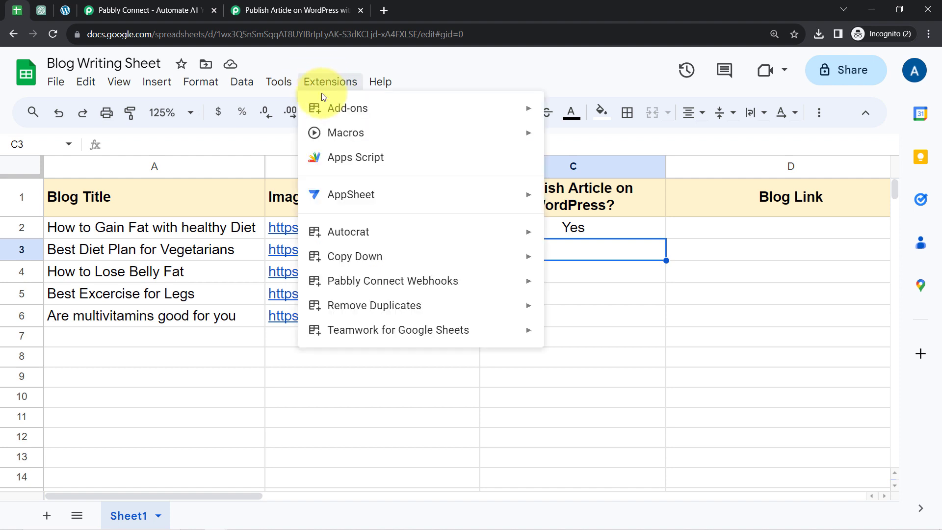
mouse_move(395, 285)
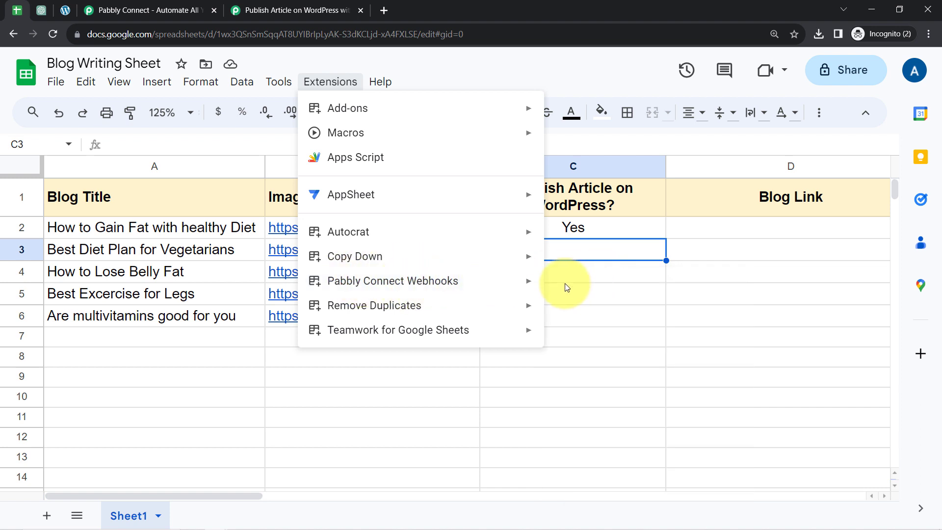
left_click(577, 289)
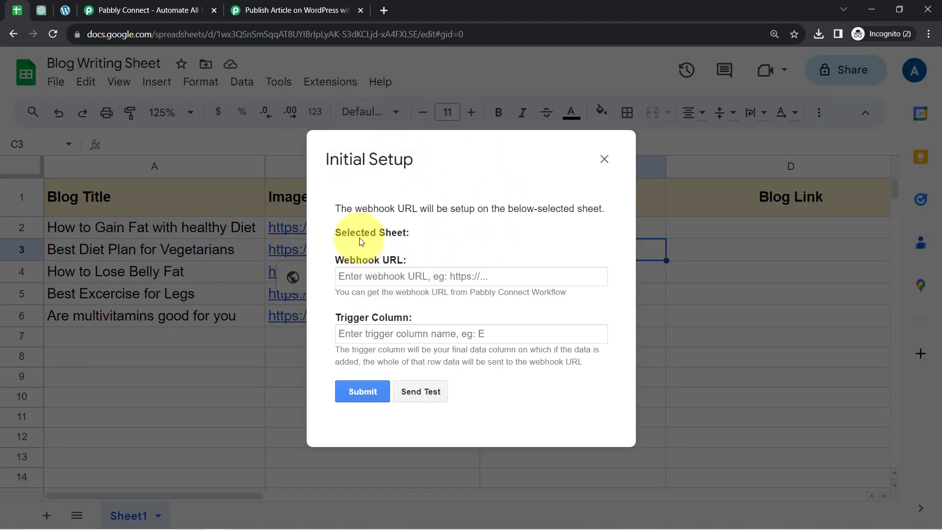
Copy the trigger's webhook URL again from Pabbly Connect and return to the sheet's Initial Setup dialog.
left_click(343, 10)
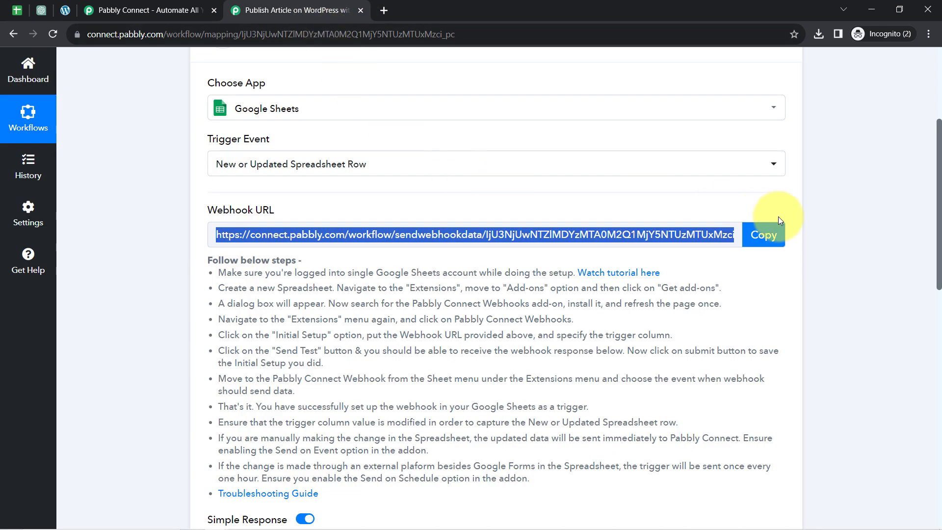
left_click(757, 240)
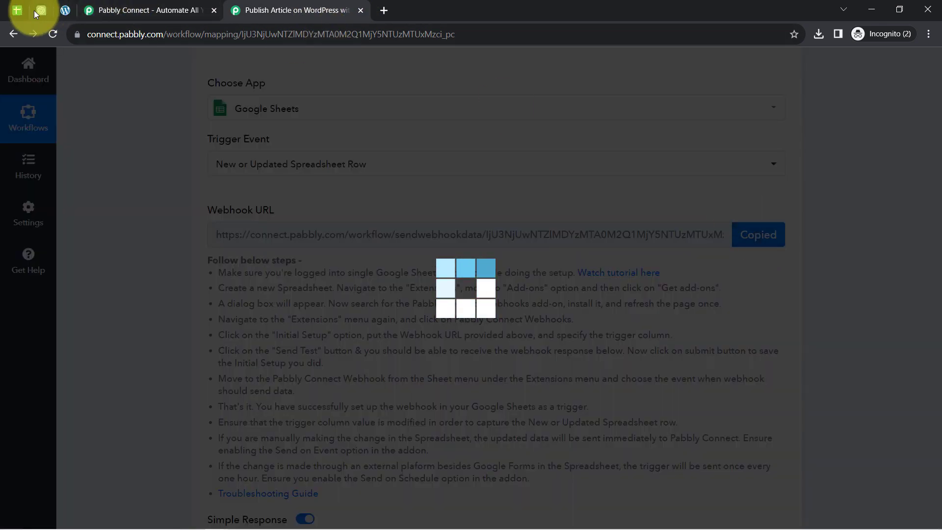
left_click(7, 16)
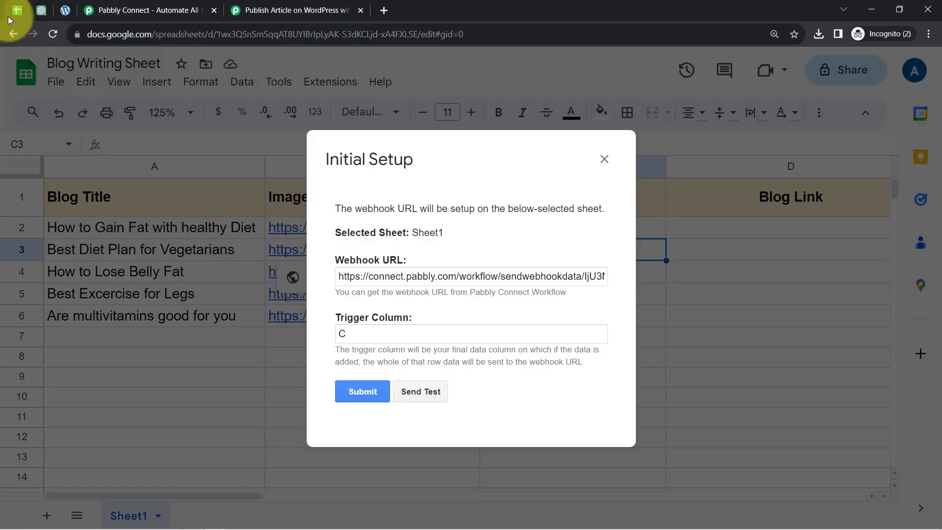
Clear the old webhook URL and trigger column in the Initial Setup dialog, and paste in the copied webhook URL.
double_click(369, 277)
key("ctrl+a")
key("BackSpace")
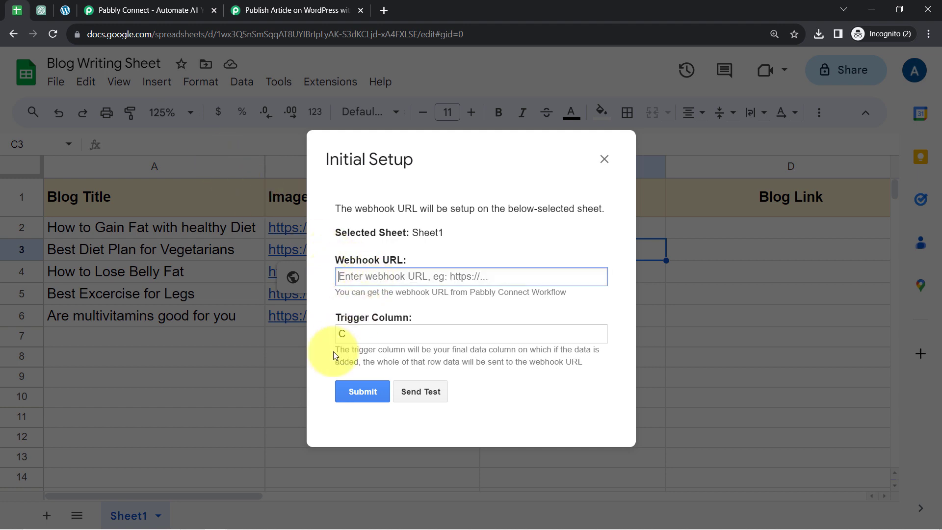
left_click(353, 336)
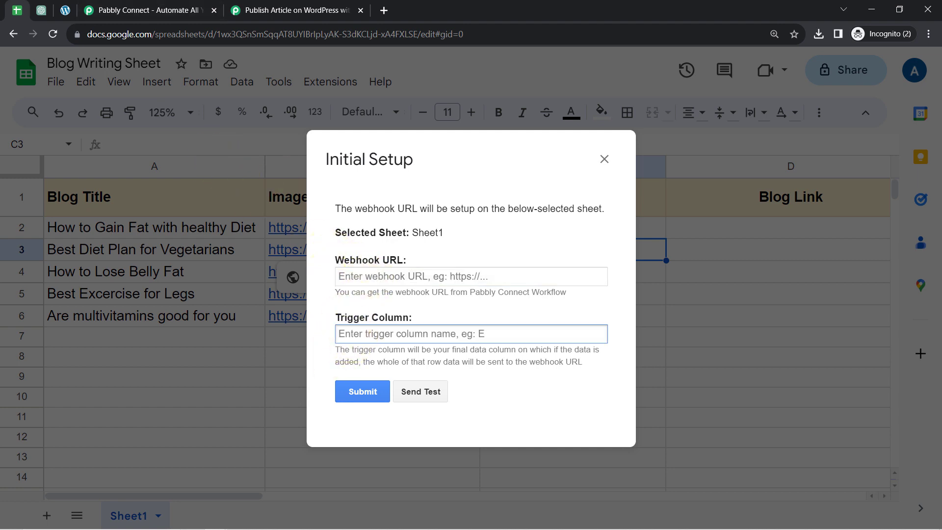
left_click(367, 272)
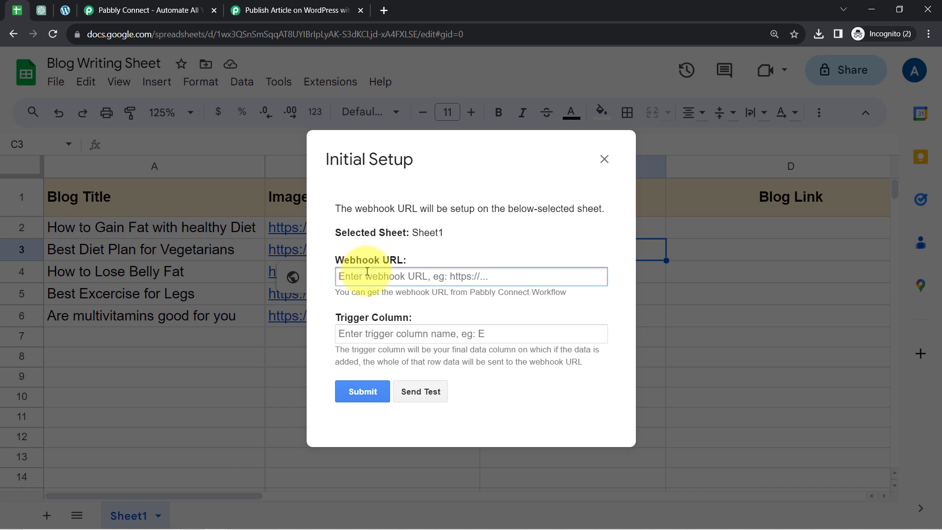
key("ctrl+v")
Read the trigger column explanation, move the Initial Setup dialog off the Publish Article on WordPress? column, and set the trigger column to C.
left_click_drag(347, 318, 399, 319)
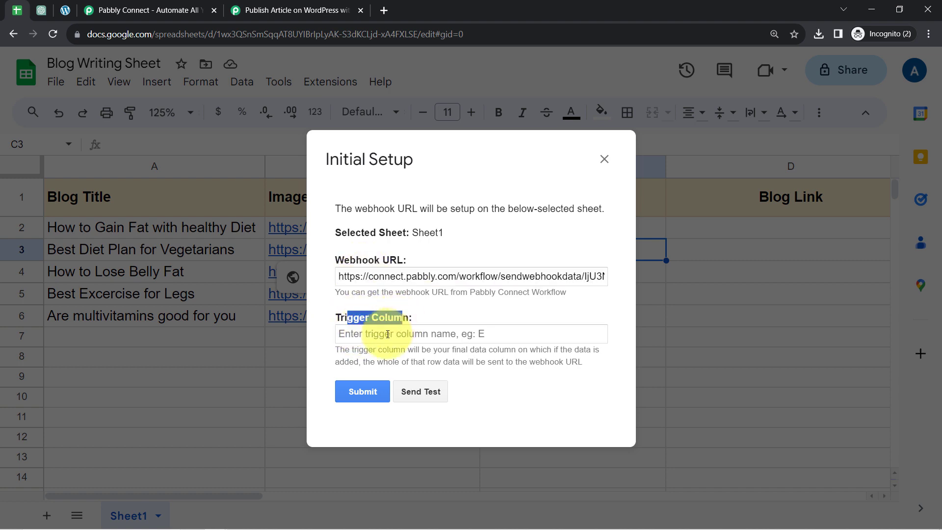
left_click_drag(355, 352, 556, 362)
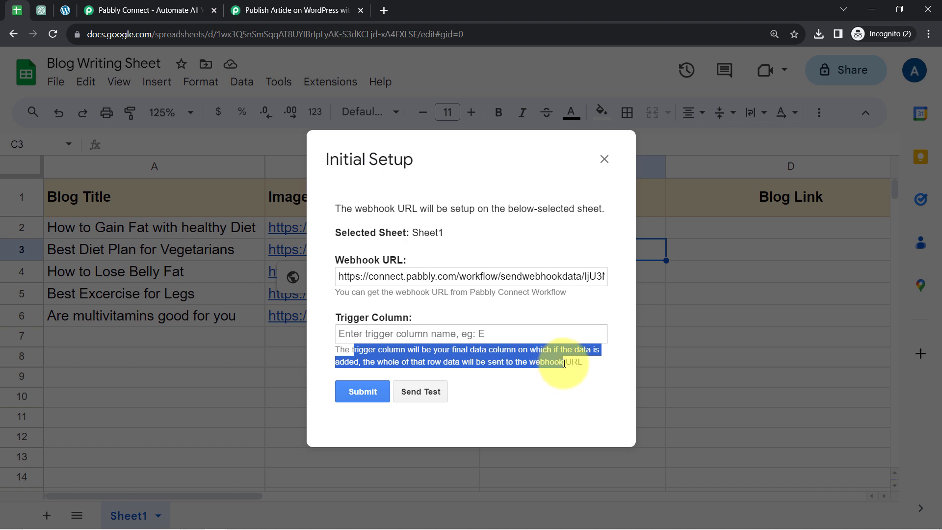
double_click(390, 317)
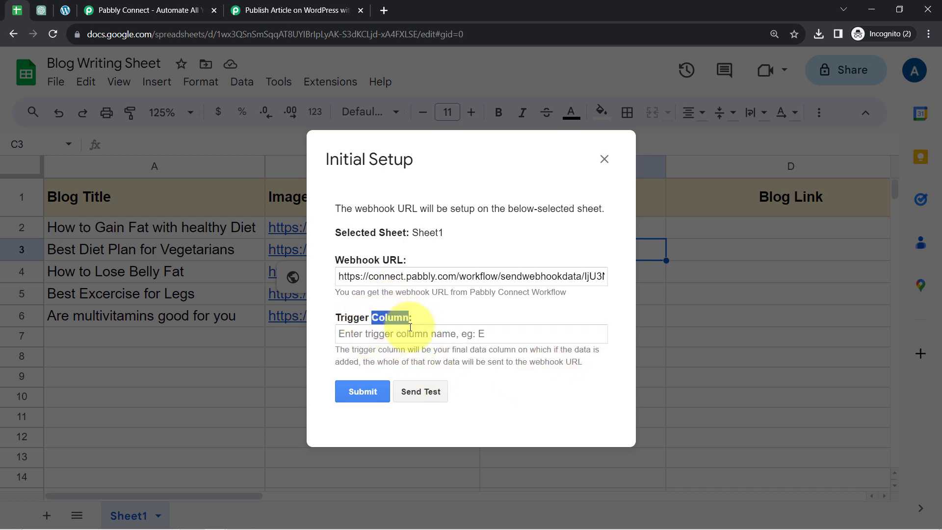
double_click(379, 317)
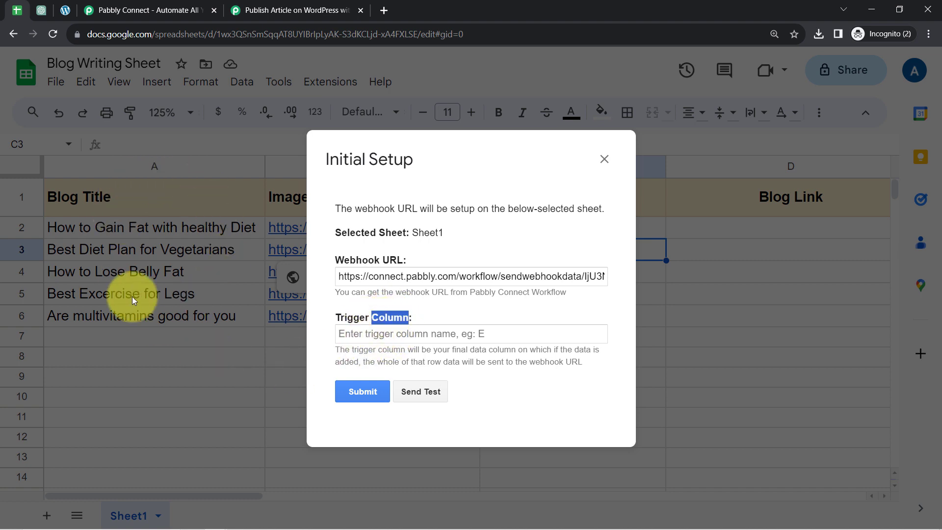
left_click(274, 4)
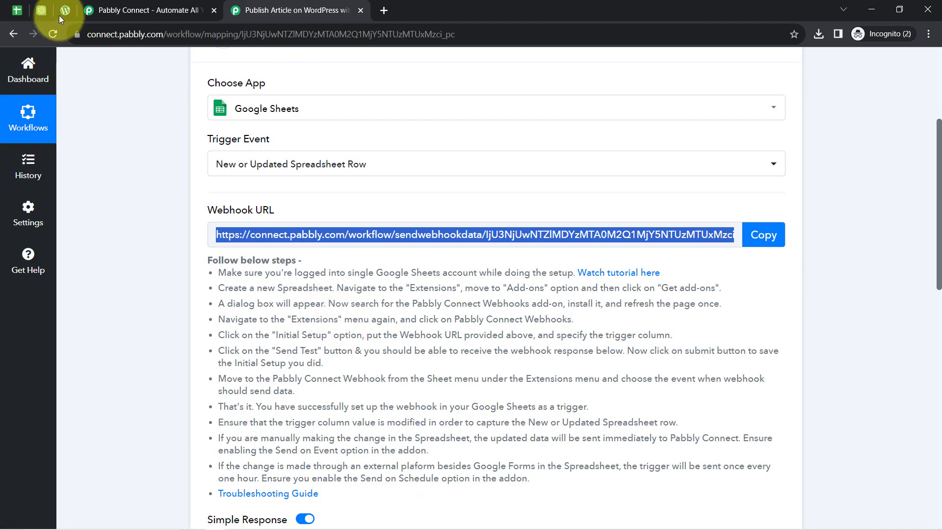
left_click(18, 10)
left_click_drag(382, 159, 195, 149)
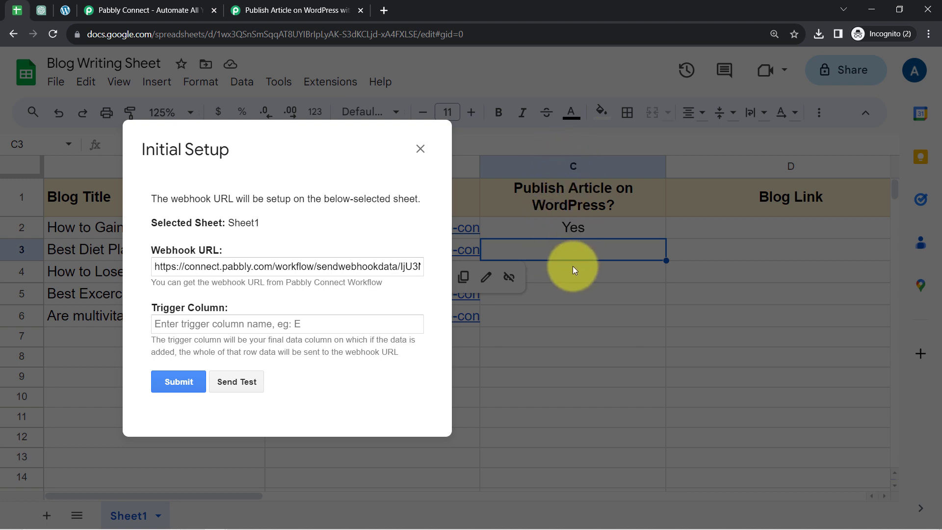
left_click(179, 324)
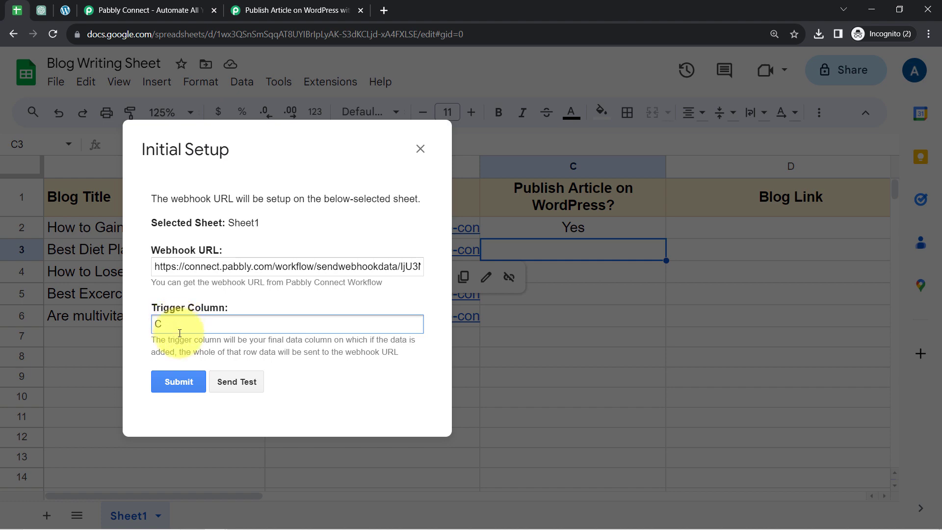
type("C")
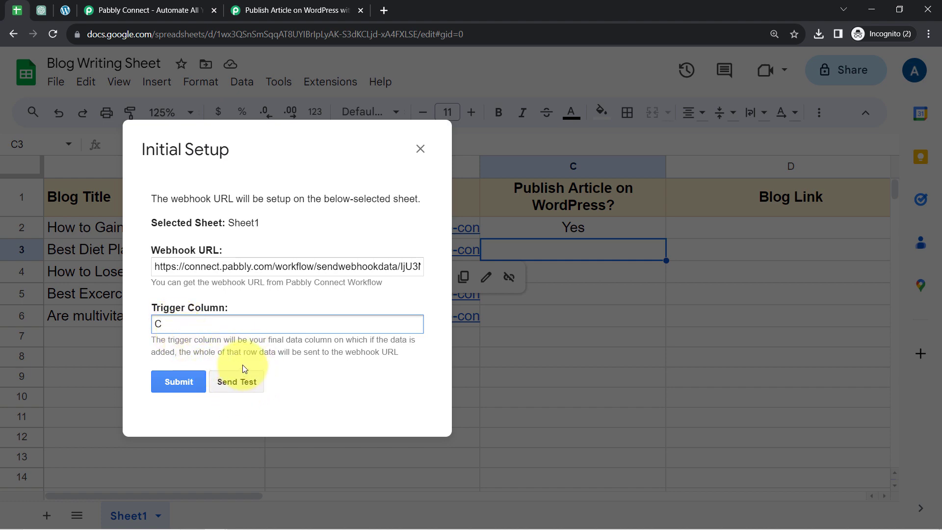
Switch to Pabbly Connect and read the trigger's note about making a test submission for the webhook response.
left_click(295, 10)
left_click_drag(940, 221, 935, 338)
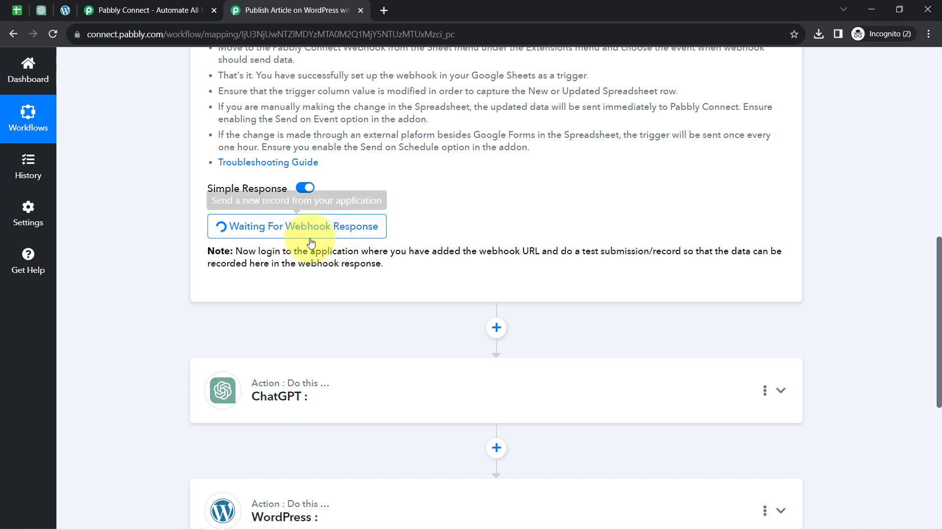
left_click_drag(276, 254, 709, 251)
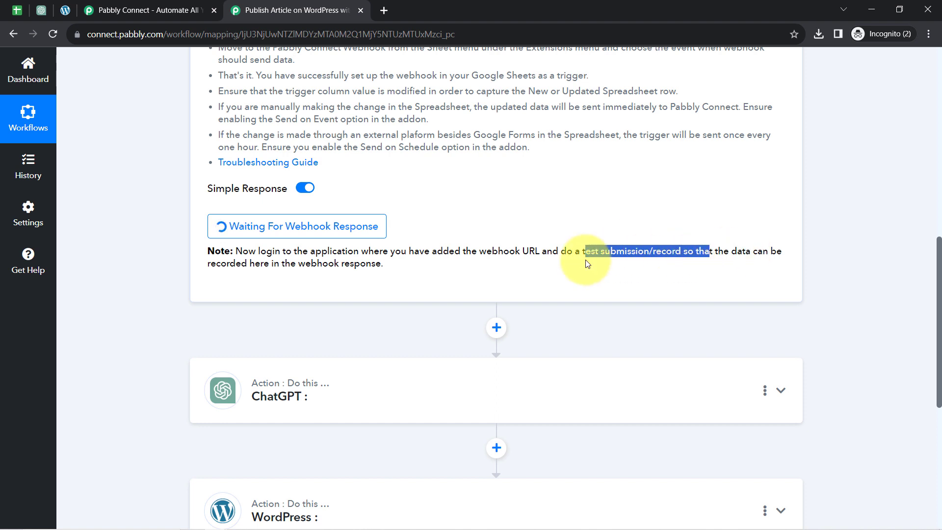
left_click_drag(587, 264, 931, 273)
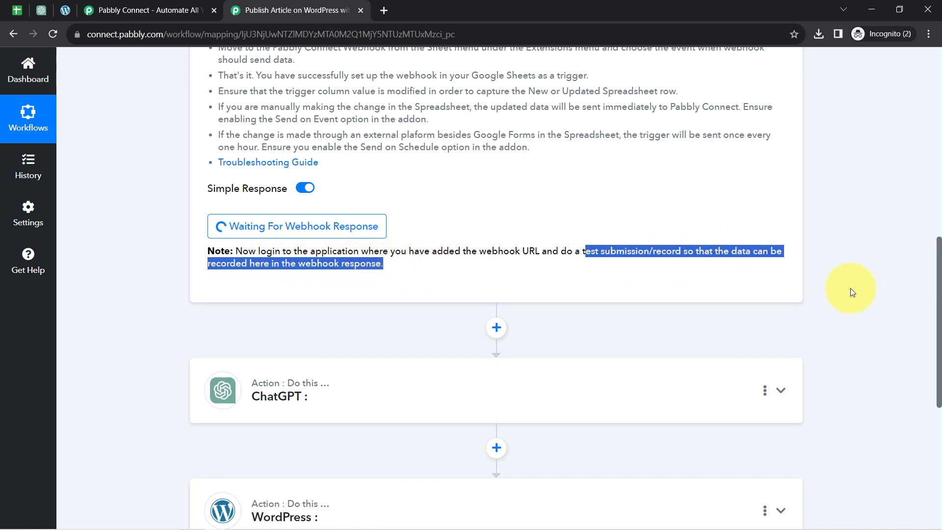
left_click(652, 251)
left_click_drag(599, 252, 676, 253)
left_click_drag(934, 309, 936, 180)
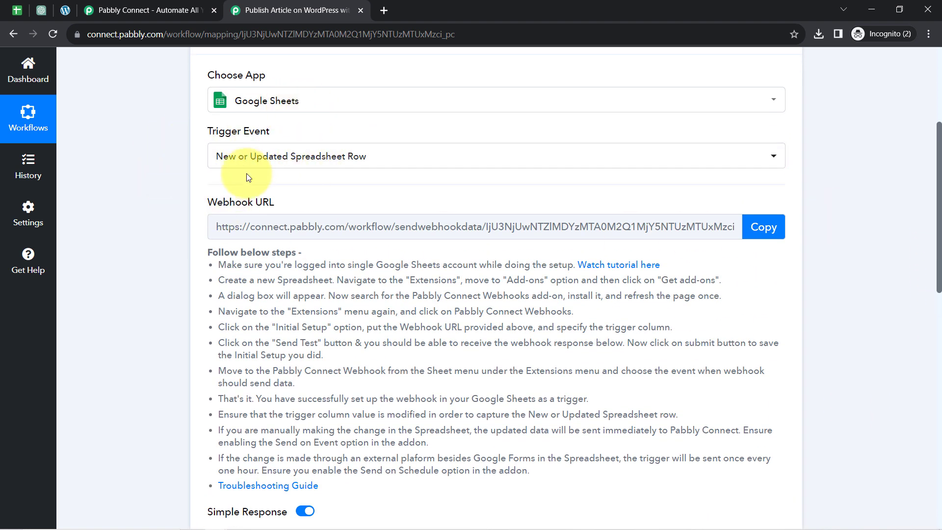
Send a test from the sheet's Initial Setup dialog and bring up the received response in the Pabbly Connect trigger.
left_click(17, 10)
left_click(238, 382)
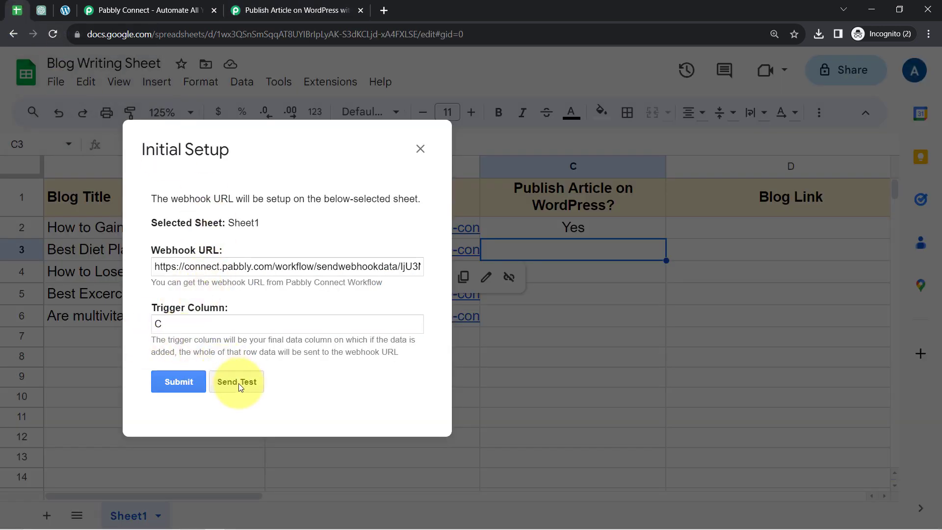
left_click(292, 7)
scroll(938, 223, "down", 7)
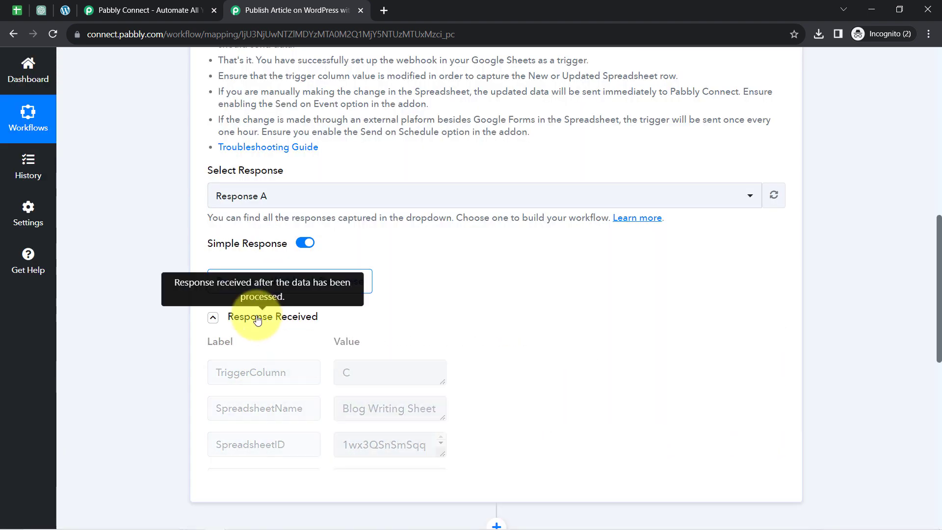
left_click_drag(939, 225, 938, 275)
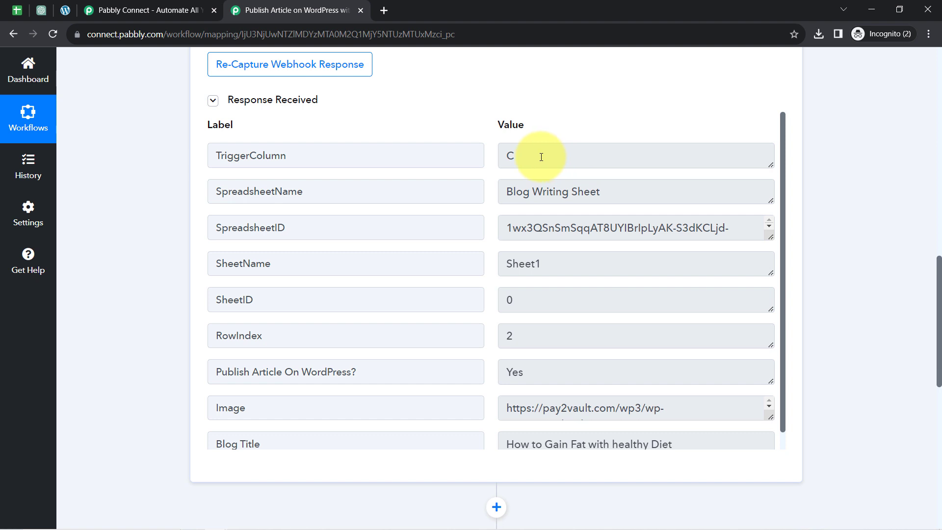
Examine the received trigger column, spreadsheet name and ID, blog title, image, publish flag and row index values.
left_click(541, 157)
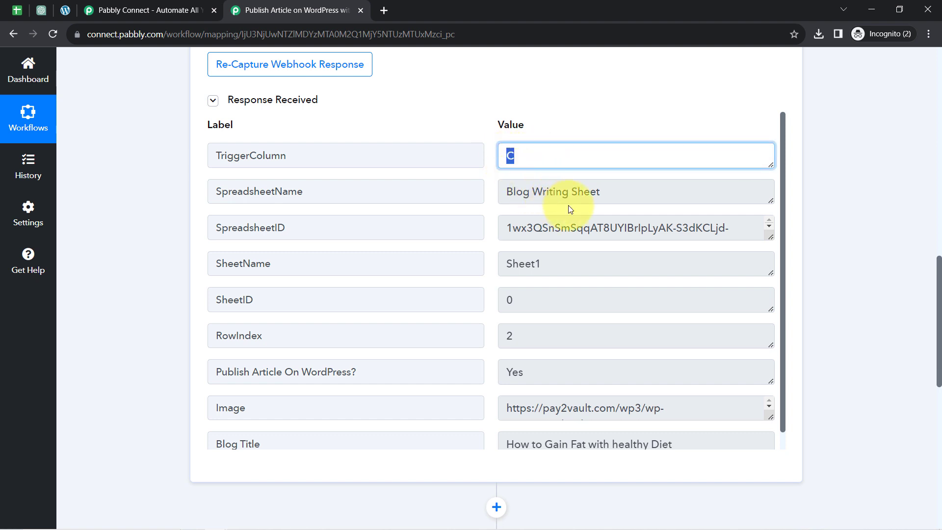
left_click(596, 195)
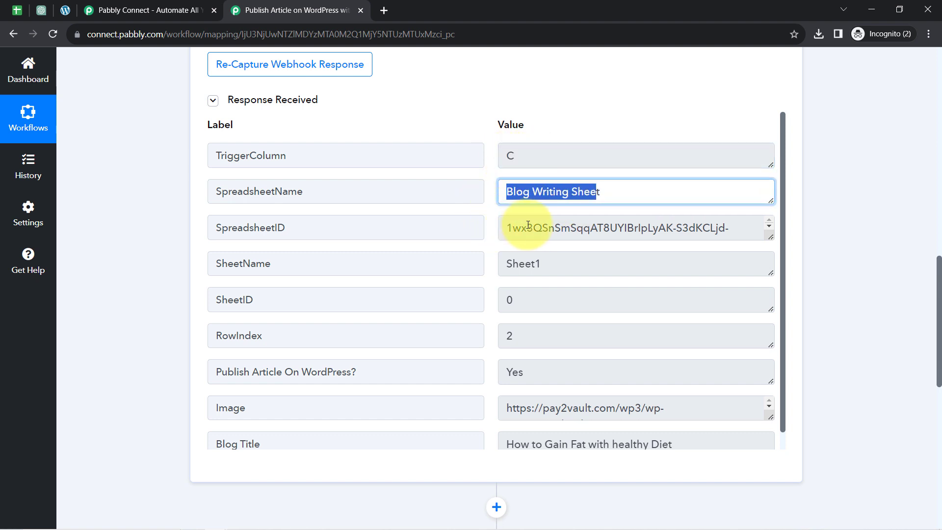
left_click_drag(526, 227, 685, 219)
scroll(785, 161, "down", 1)
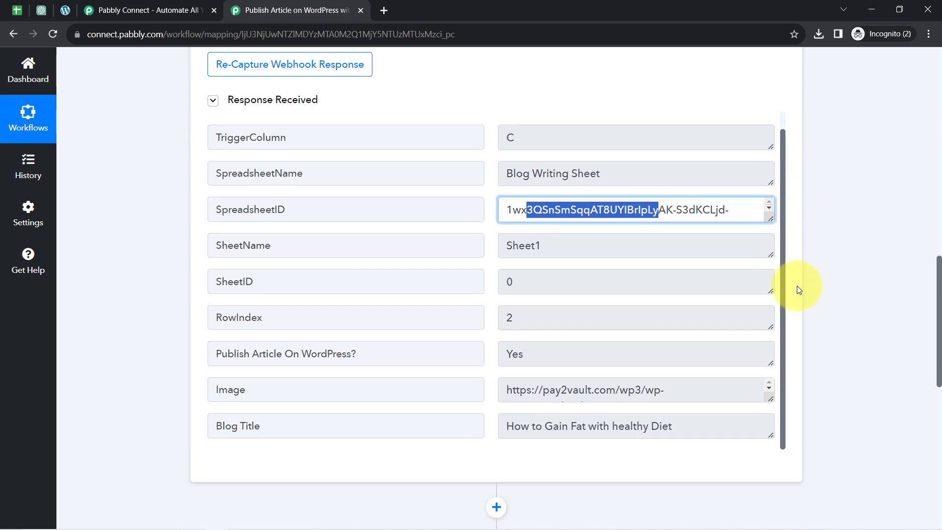
left_click_drag(536, 420, 673, 423)
left_click_drag(572, 390, 665, 389)
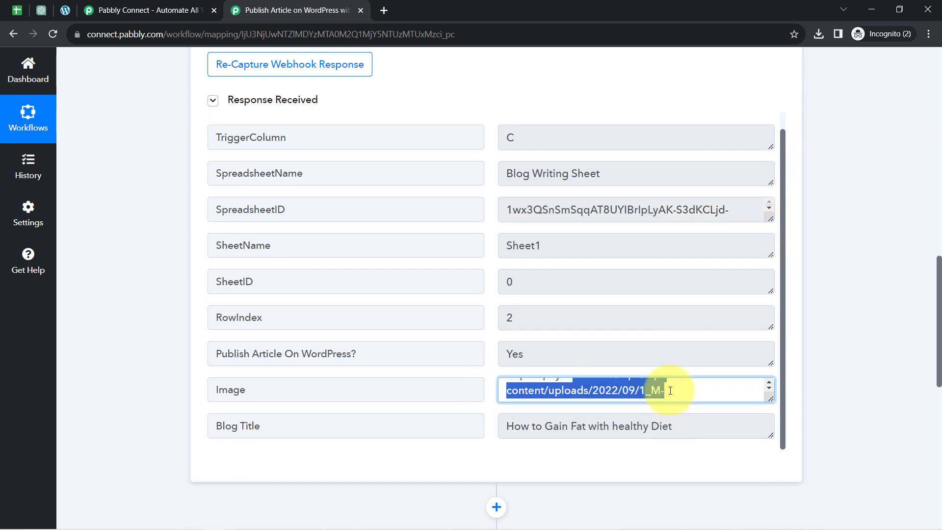
left_click_drag(532, 356, 487, 355)
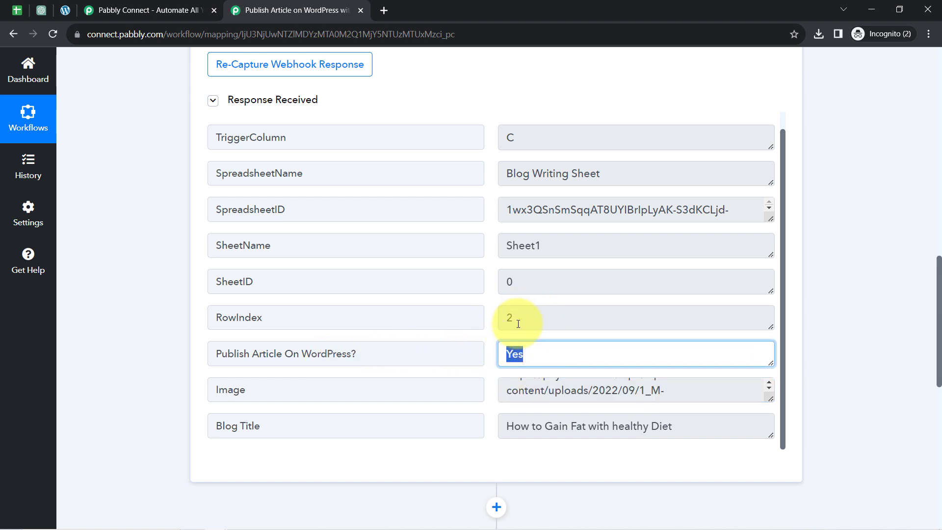
left_click_drag(526, 322, 493, 322)
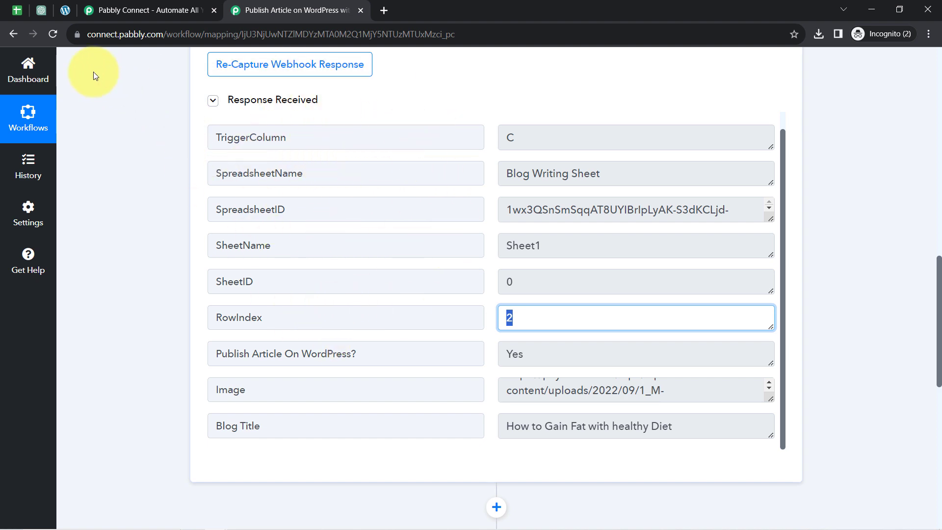
Submit the Initial Setup in the blog writing sheet, close the dialog and select cell C3.
left_click(18, 11)
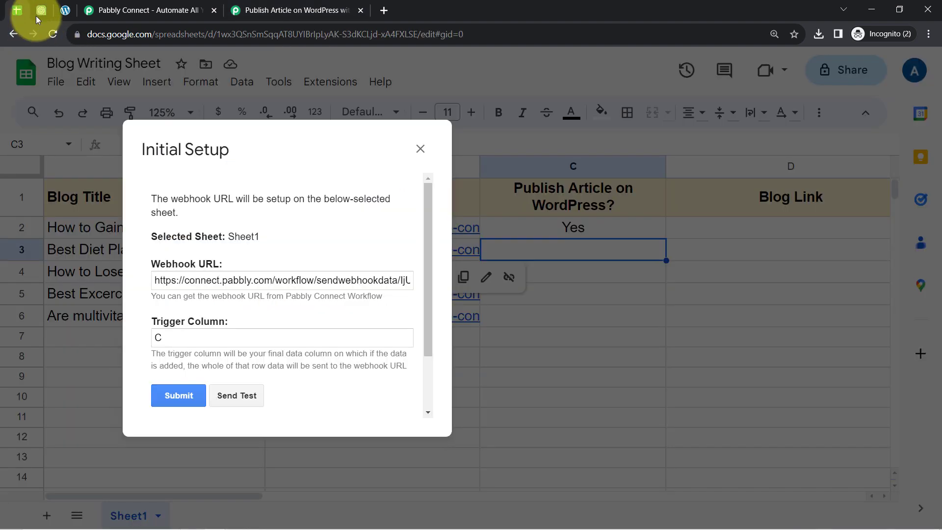
left_click(184, 393)
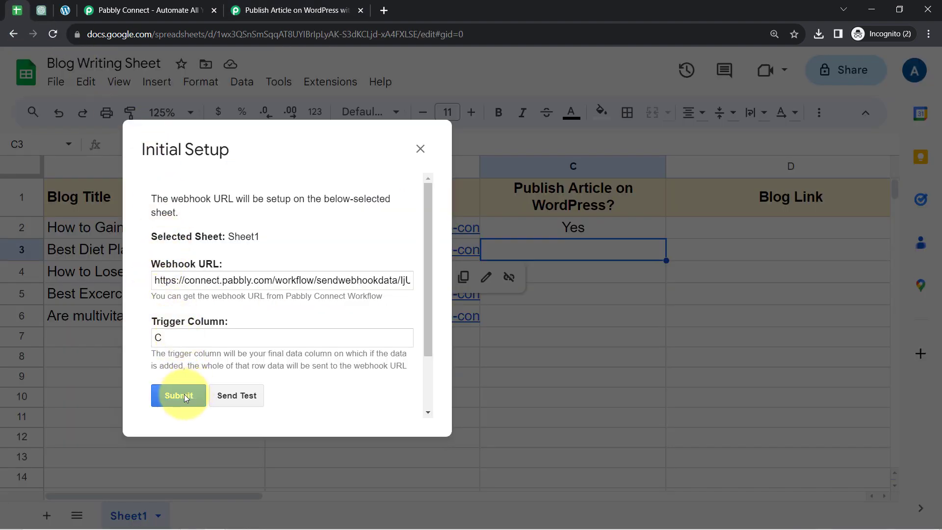
left_click(421, 149)
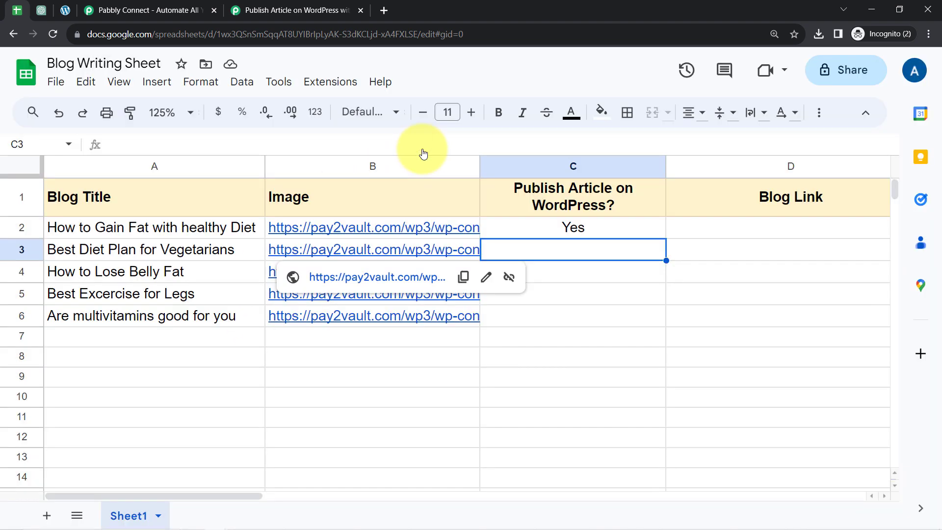
left_click(249, 375)
left_click(547, 254)
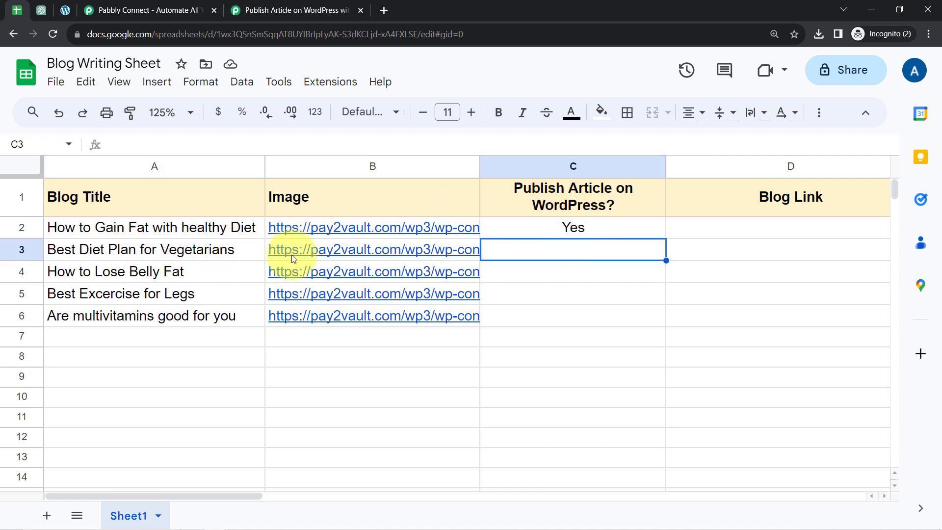
Return to Pabbly Connect, check the trigger's Instant label and collapse the Google Sheets trigger step.
left_click(294, 10)
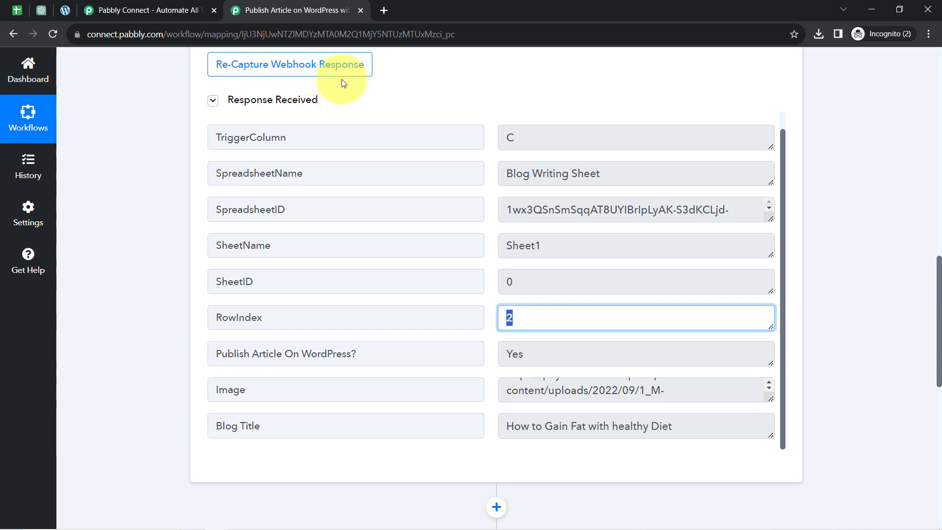
scroll(939, 262, "up", 15)
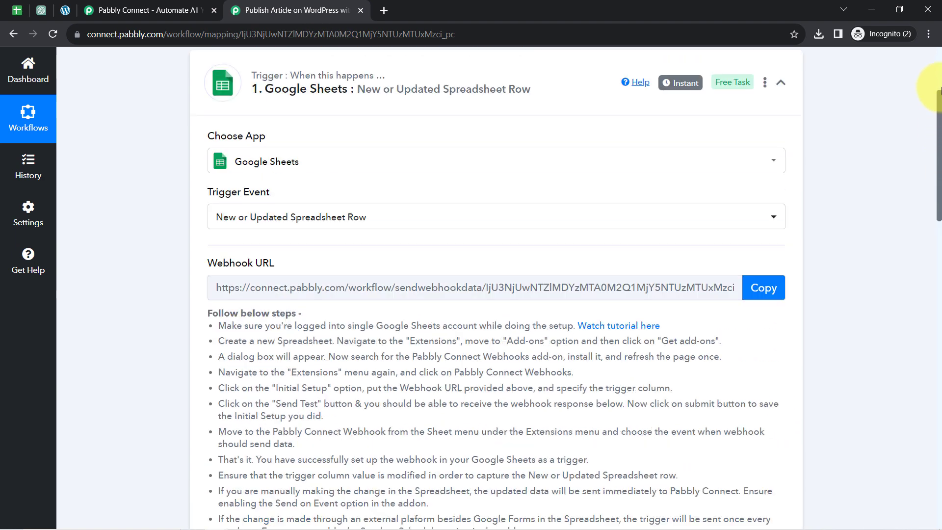
mouse_move(689, 166)
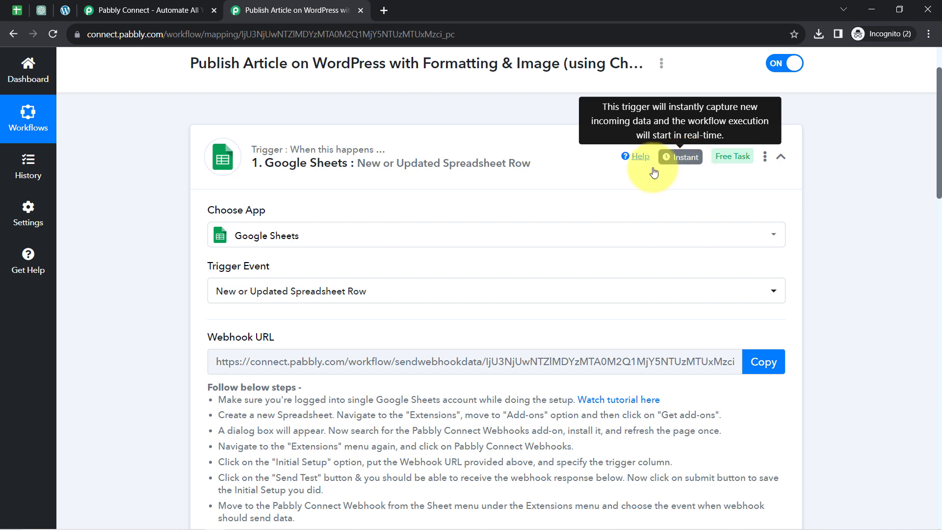
left_click(490, 153)
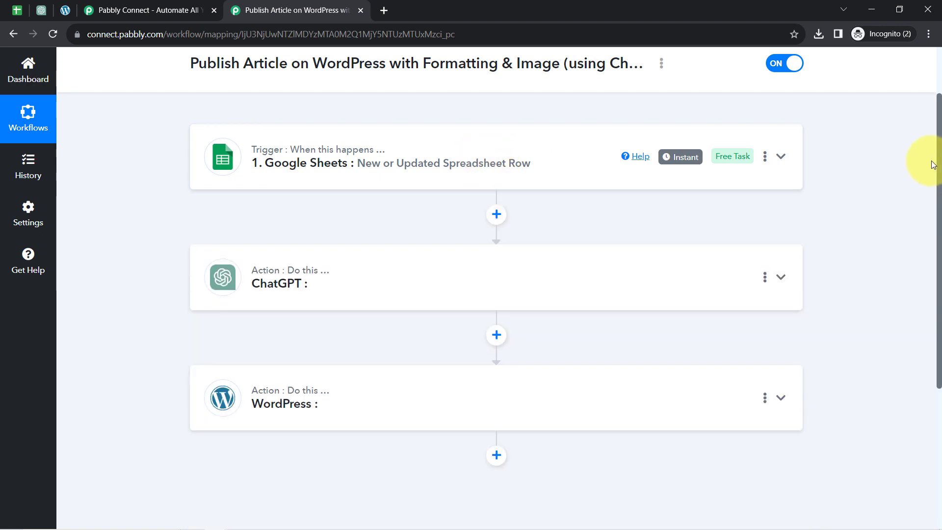
left_click_drag(939, 128, 939, 81)
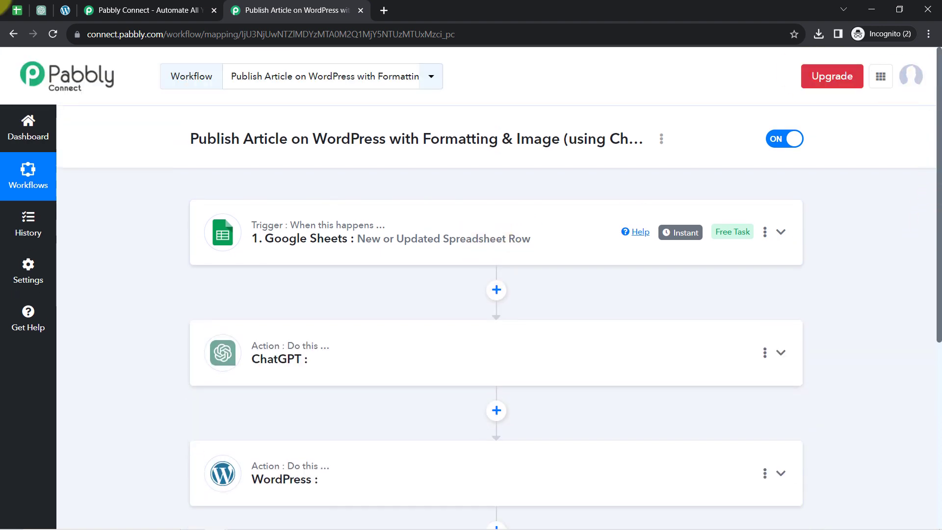
In the blog writing sheet, enable Send On Event for Pabbly Connect Webhooks and check that the option is ticked.
left_click(14, 12)
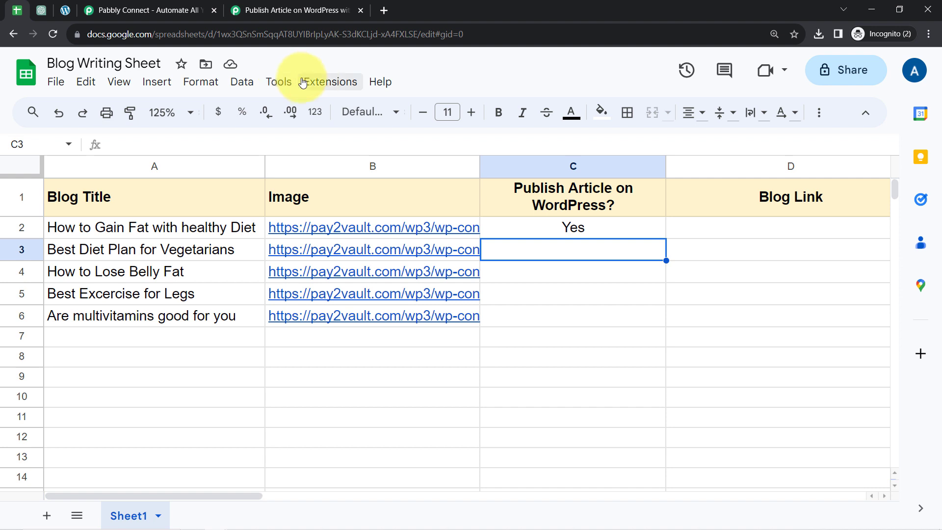
left_click(319, 84)
mouse_move(405, 281)
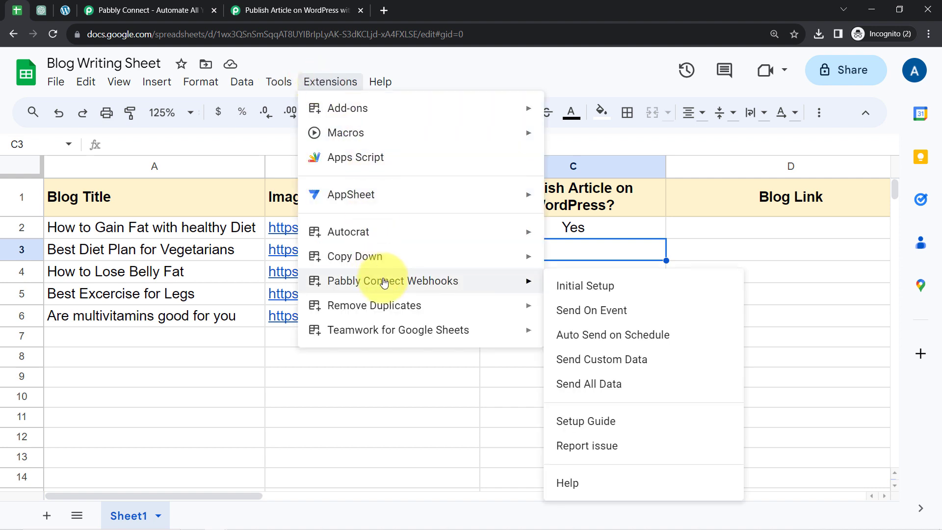
left_click(589, 315)
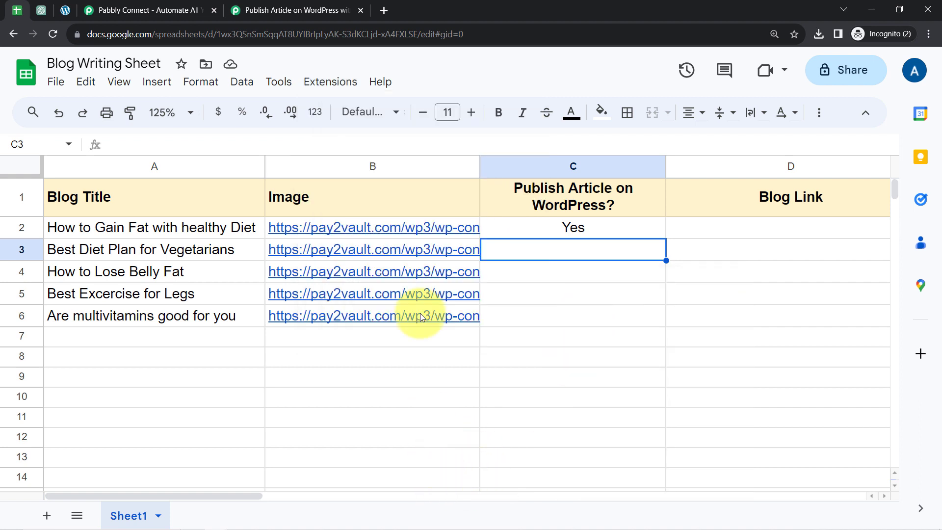
left_click(328, 83)
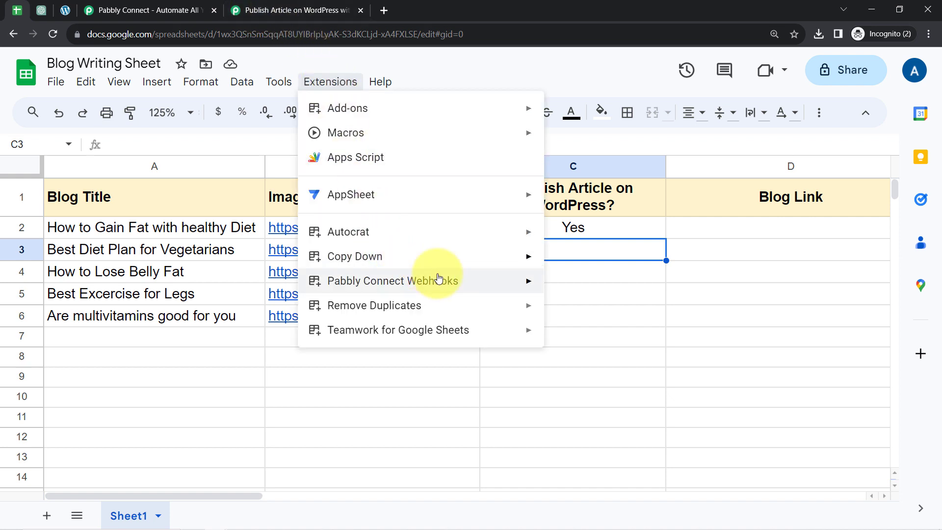
mouse_move(531, 293)
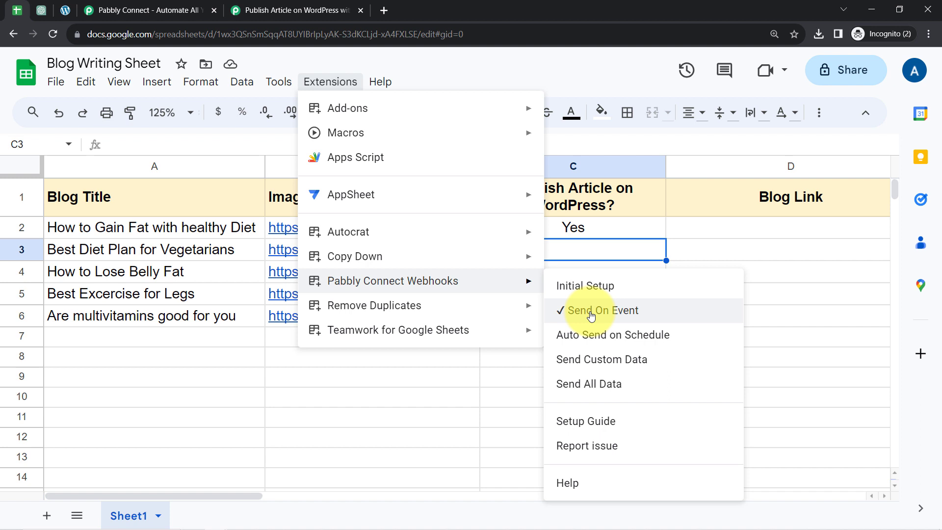
left_click(339, 393)
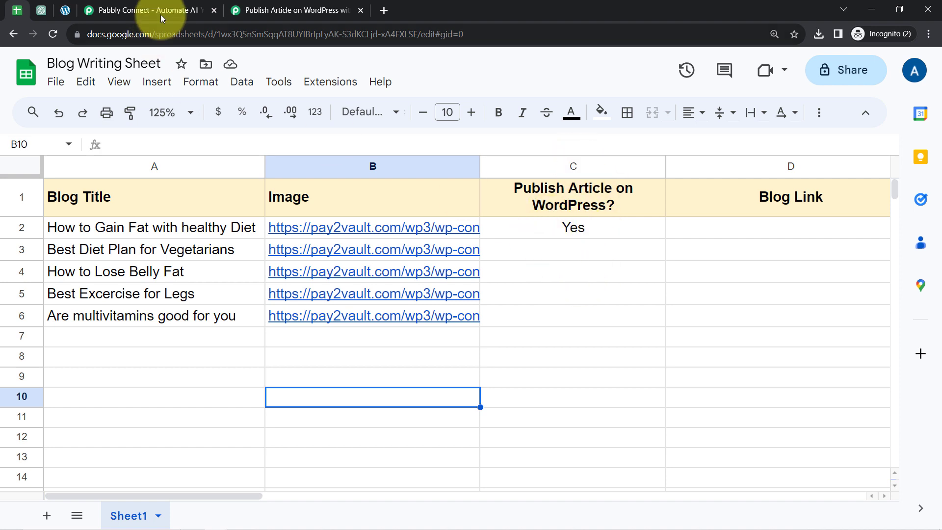
Return to the Pabbly Connect workflow, review the sheet against it, and expand the ChatGPT action step.
left_click(272, 10)
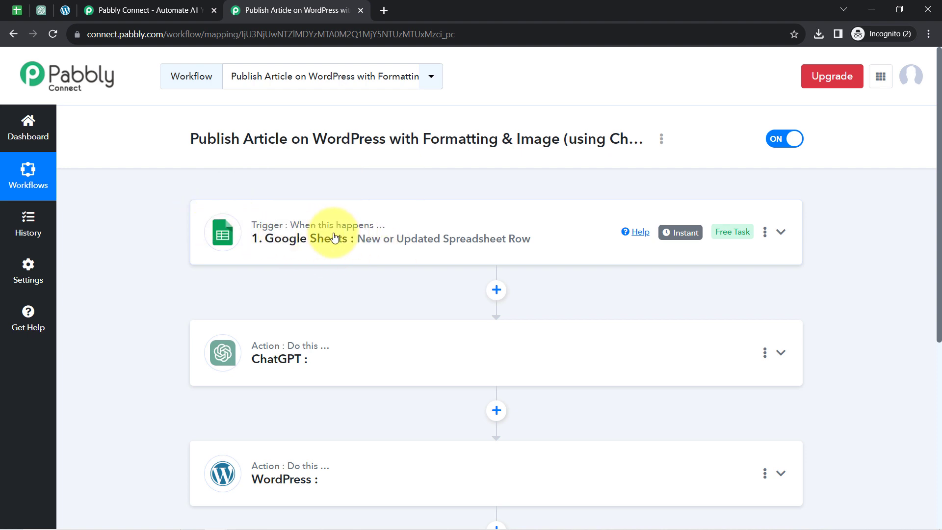
mouse_move(350, 235)
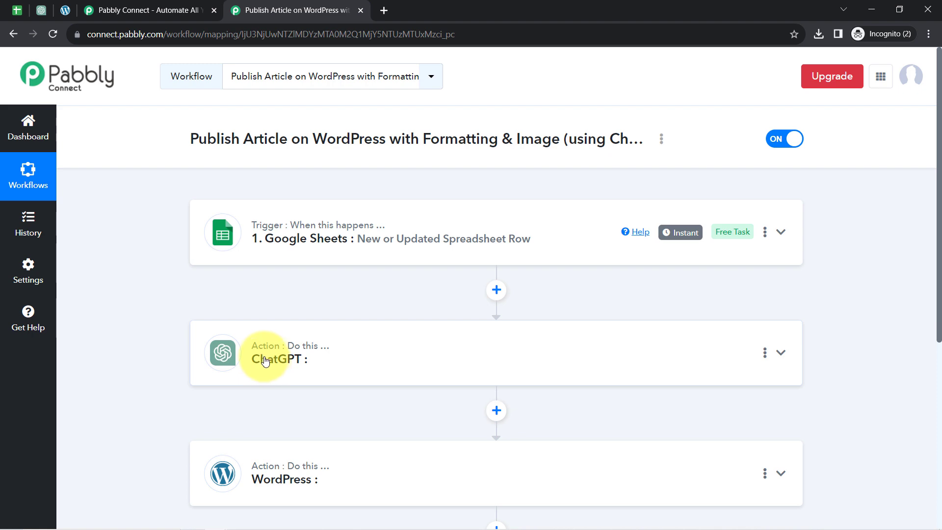
left_click(17, 9)
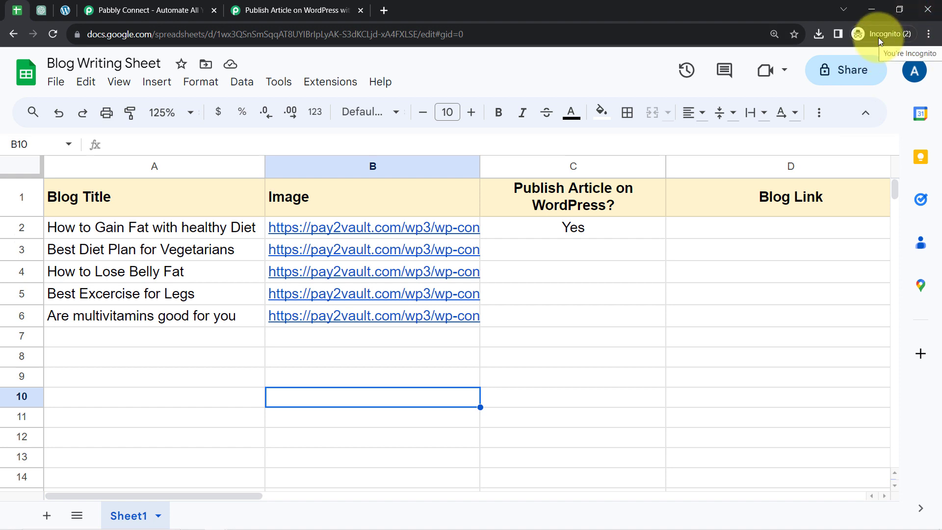
left_click(302, 6)
left_click_drag(938, 142, 935, 251)
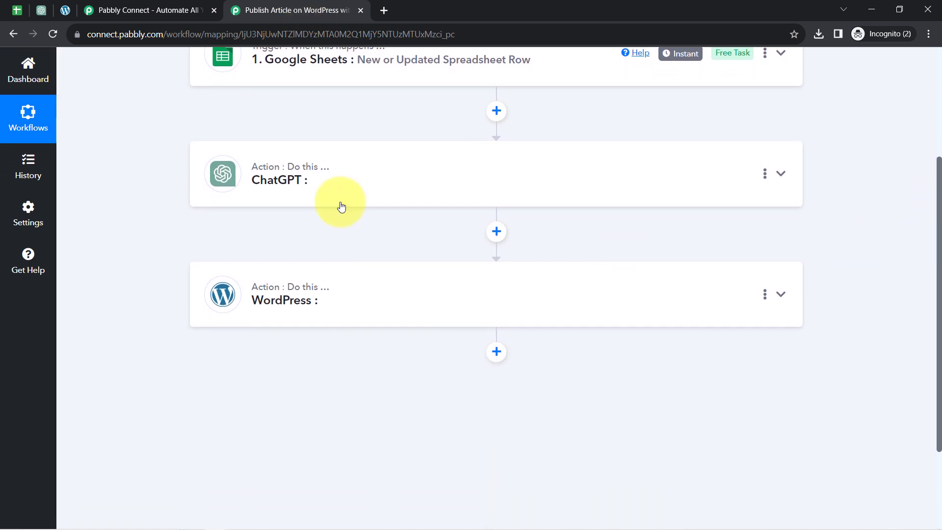
left_click(278, 170)
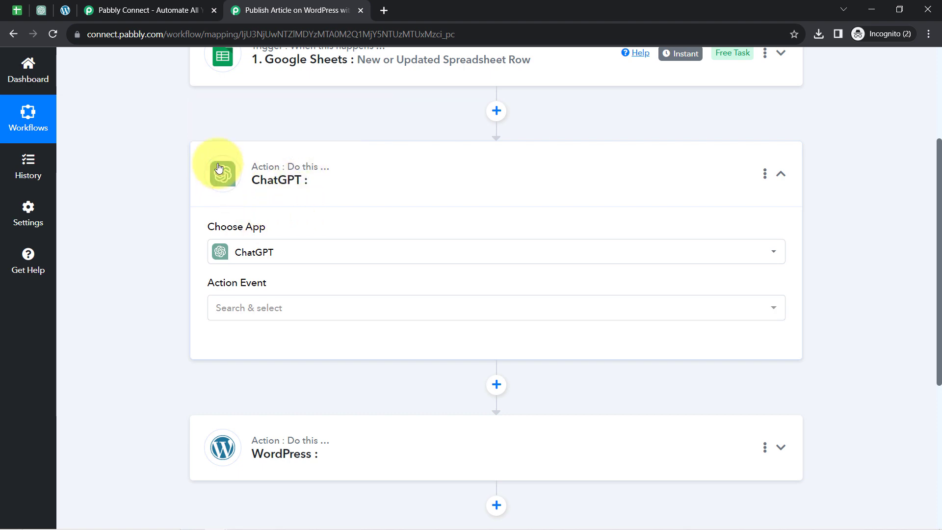
Check the blog titles in the sheet and the Blog Title value in the Google Sheets trigger response.
left_click(14, 8)
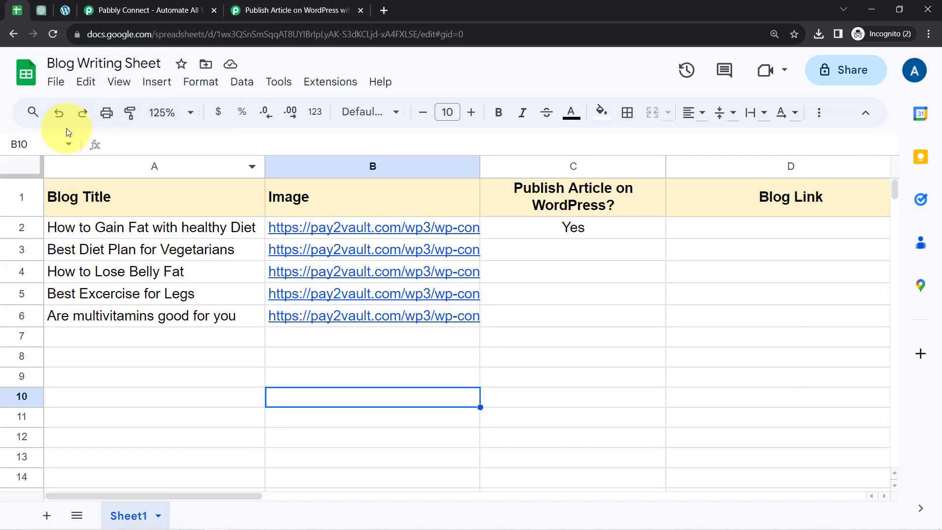
left_click(274, 10)
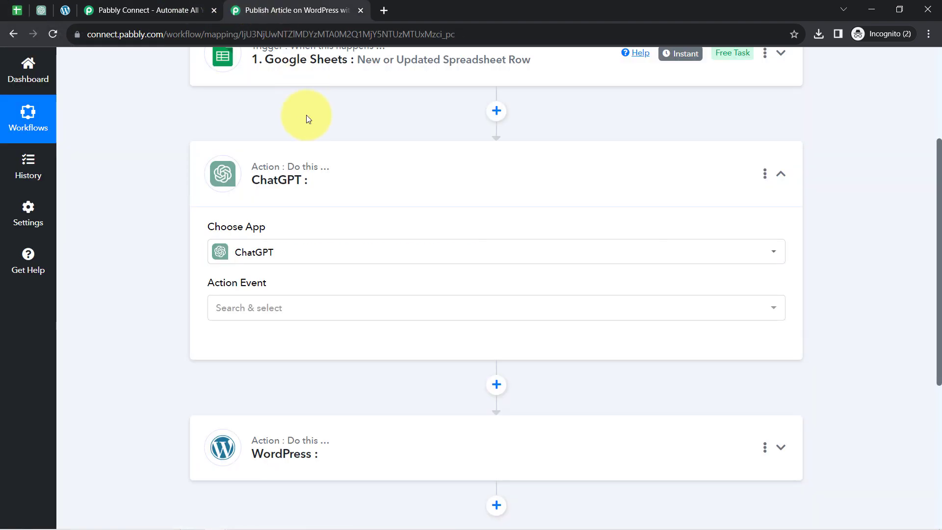
left_click(274, 60)
left_click_drag(936, 153, 938, 329)
triple_click(657, 306)
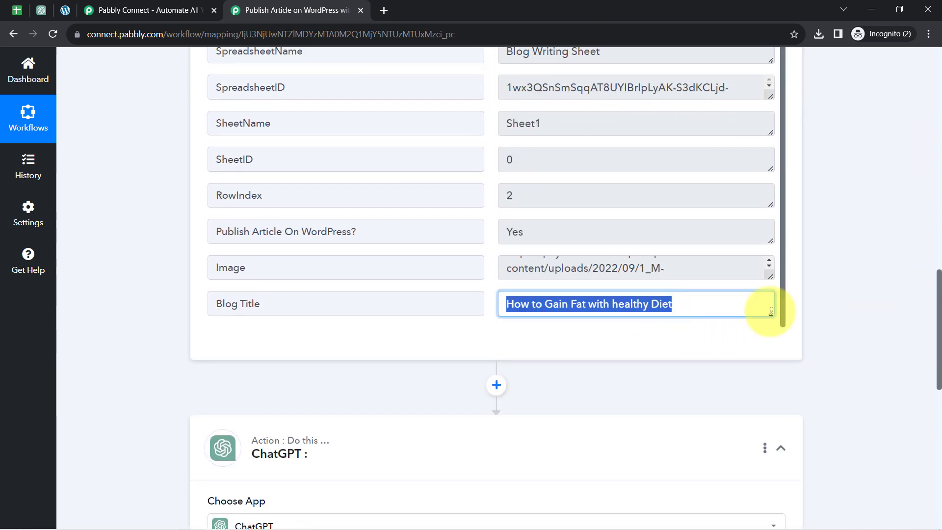
Set the ChatGPT step's action event to Ask ChatGPT and open its account connection settings.
left_click_drag(938, 272, 938, 364)
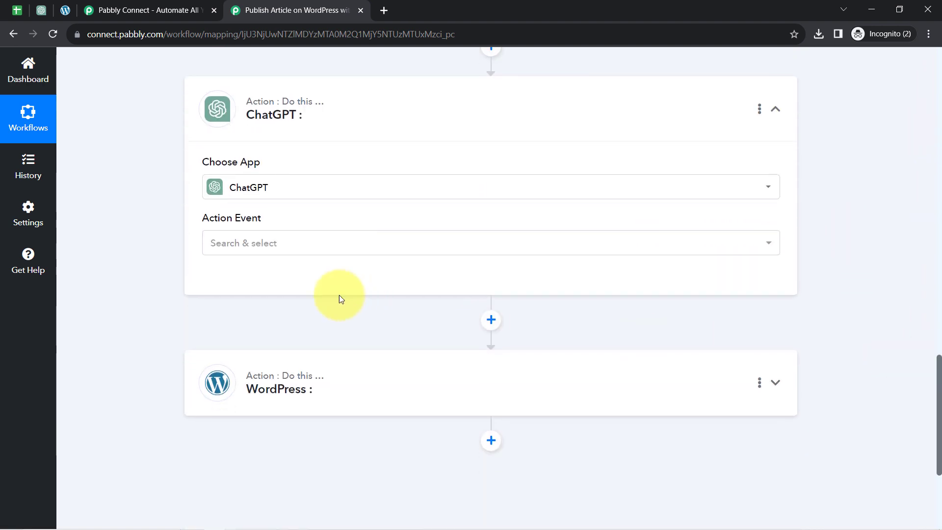
left_click(255, 242)
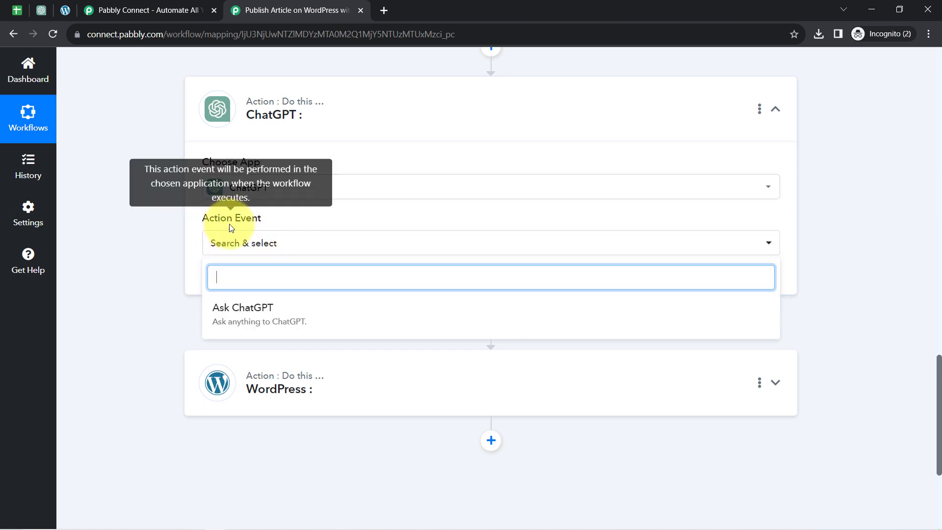
left_click(273, 318)
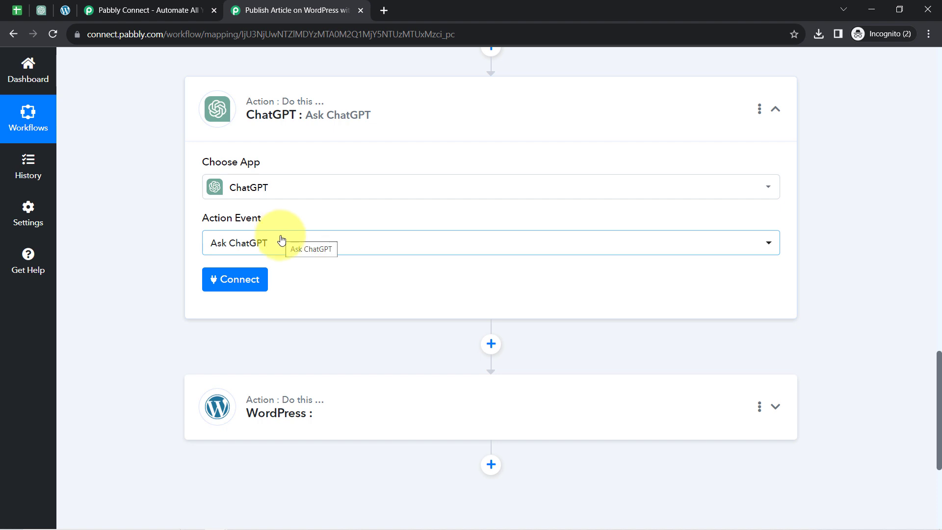
left_click(233, 280)
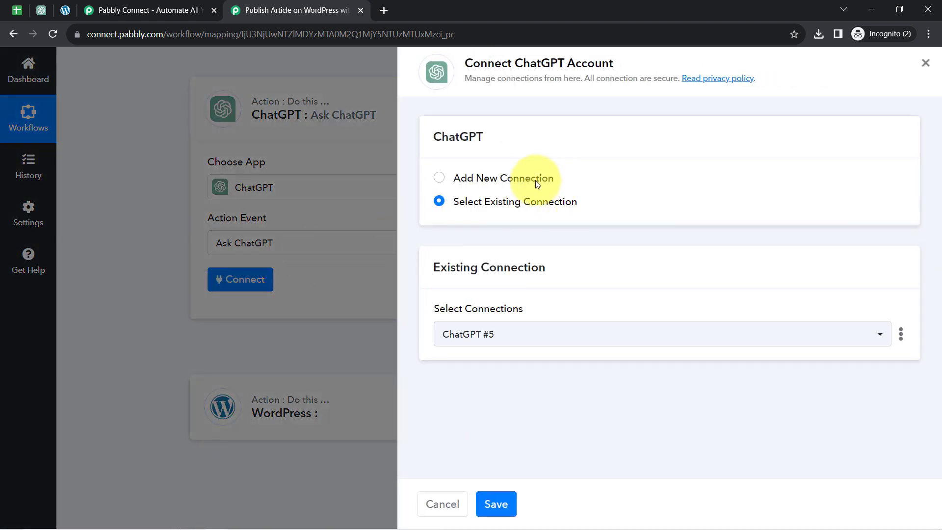
Choose to add a new ChatGPT connection and view the OpenAI API keys page where secret keys are created.
left_click(536, 181)
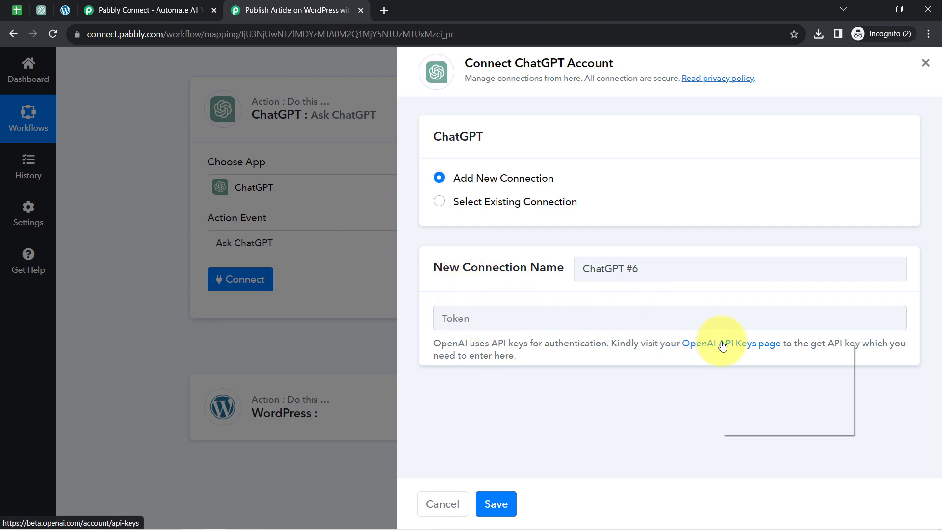
left_click(743, 353)
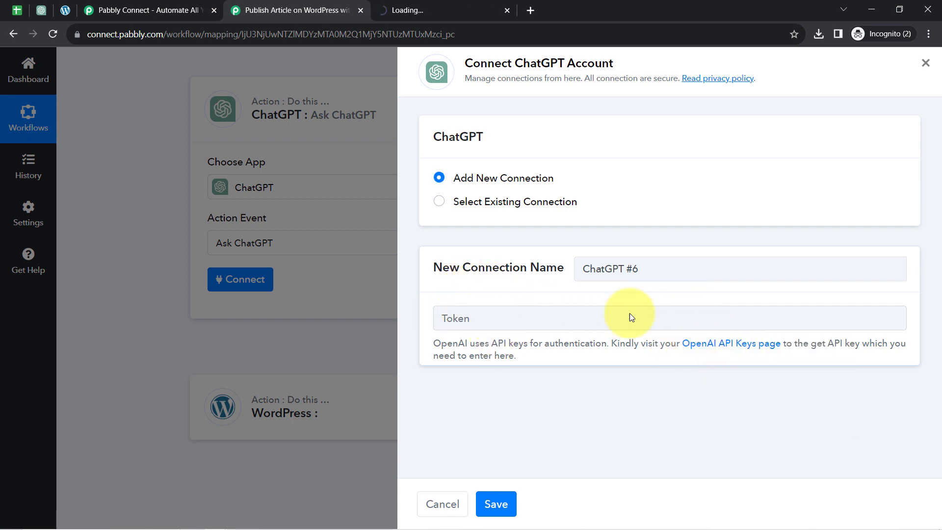
left_click(432, 11)
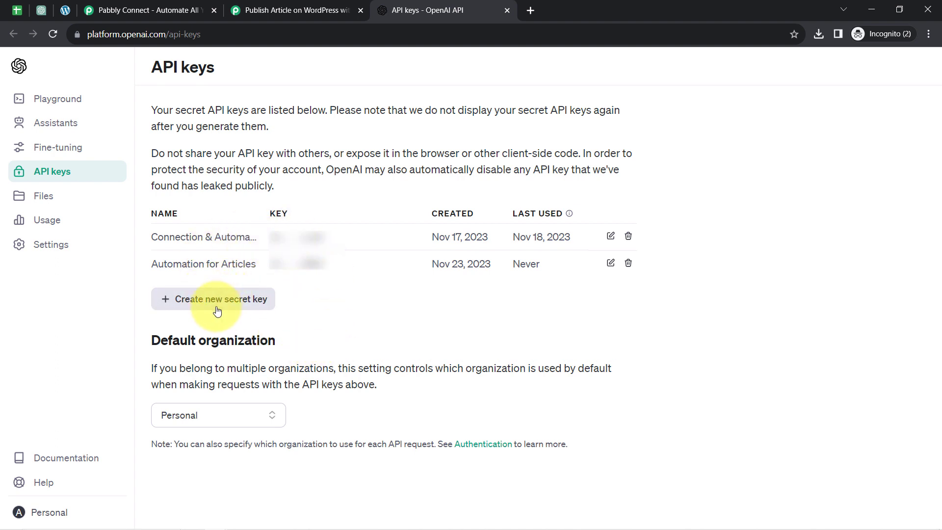
left_click(257, 4)
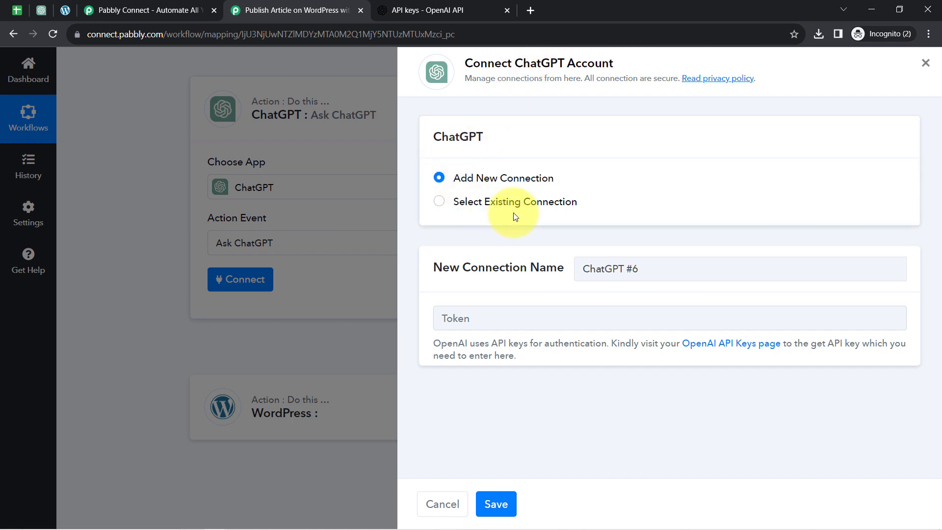
Connect the ChatGPT step with the existing connection ChatGPT #5 and set the AI model to gpt-3.5-turbo-0301.
left_click(439, 203)
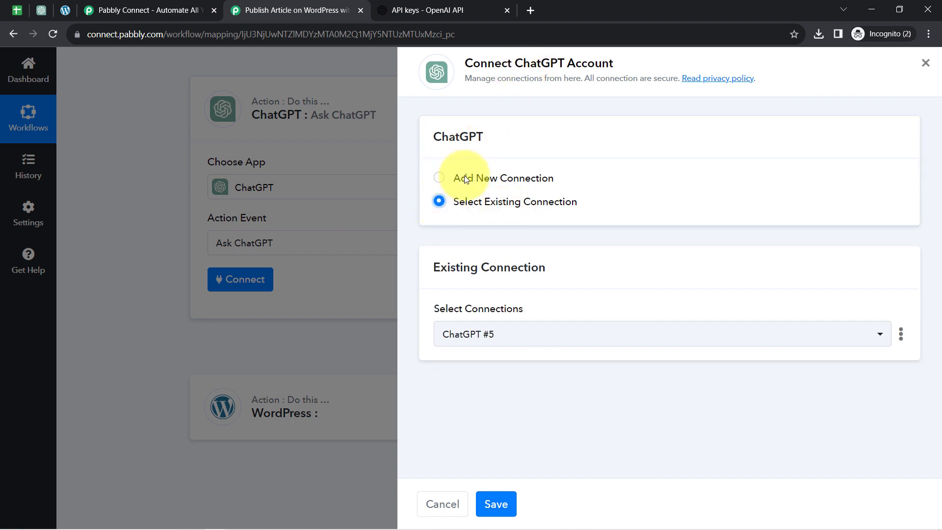
left_click(496, 504)
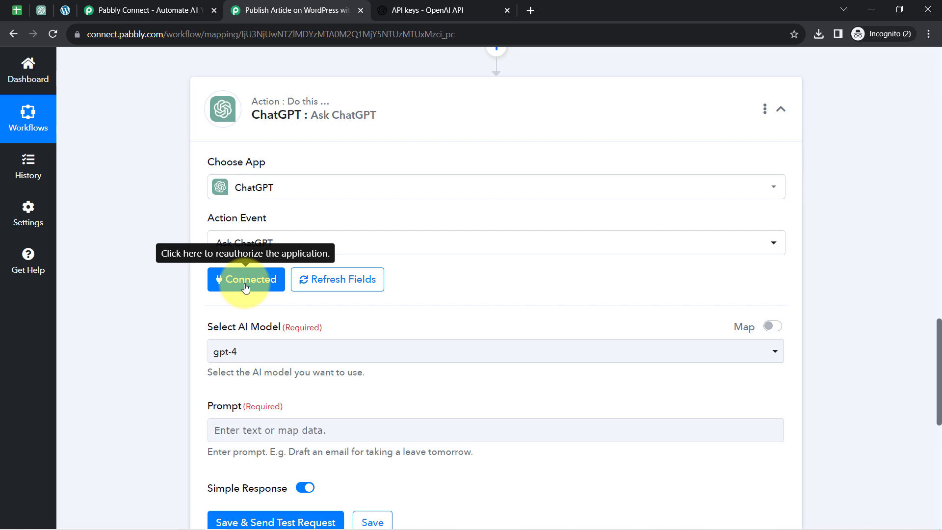
left_click_drag(937, 320, 937, 363)
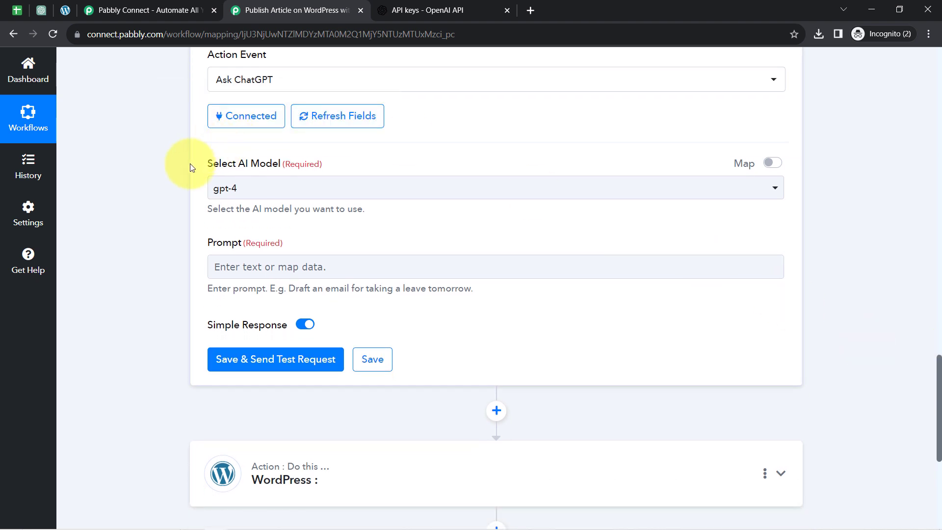
left_click_drag(218, 167, 242, 168)
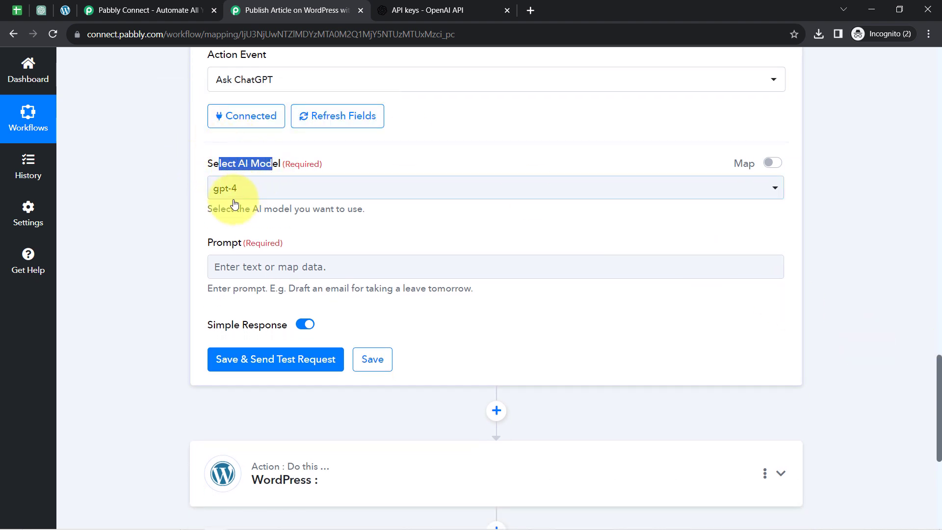
left_click(232, 196)
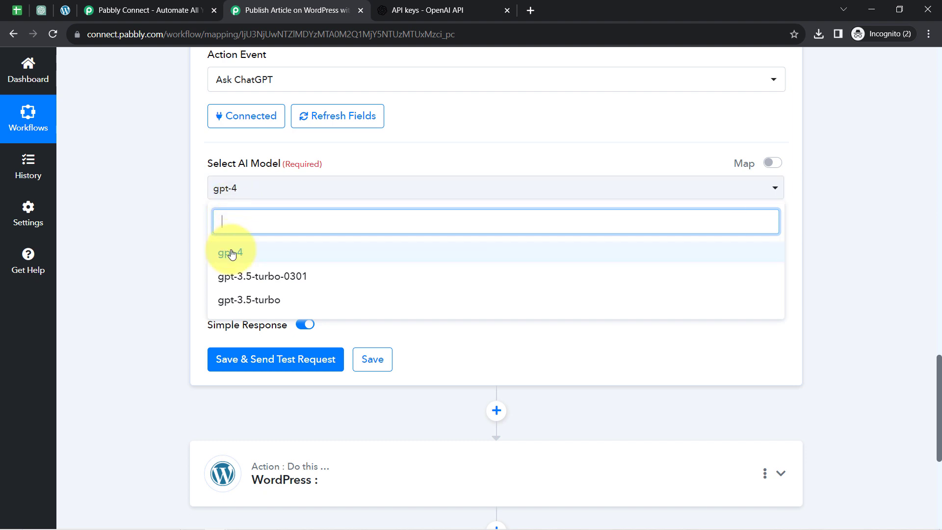
left_click(294, 281)
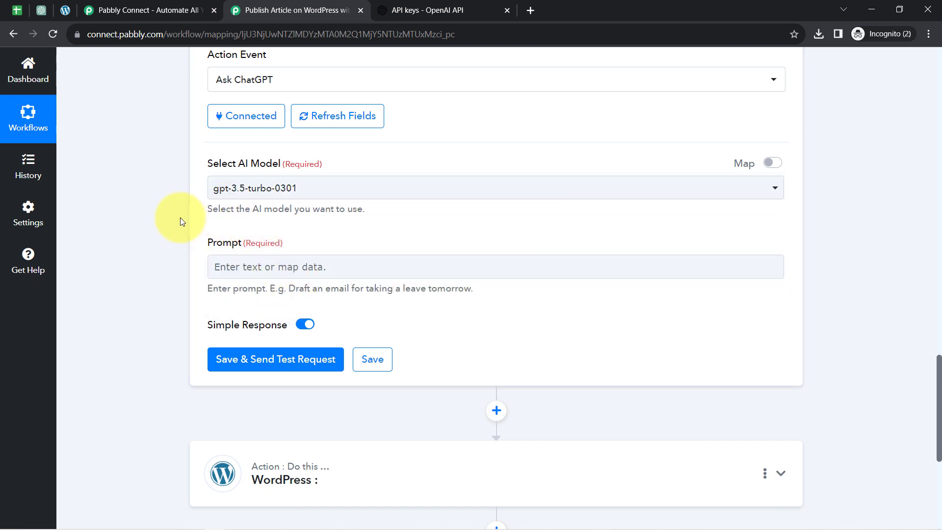
Review the prompt field's example and enter the ChatGPT prompt "Create an Article on this topic -".
left_click_drag(215, 243, 241, 241)
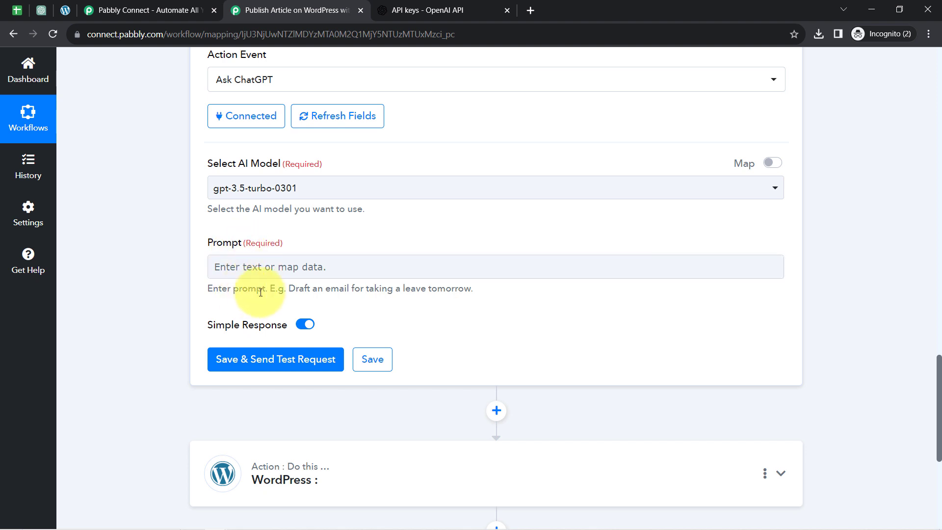
left_click_drag(241, 289, 447, 290)
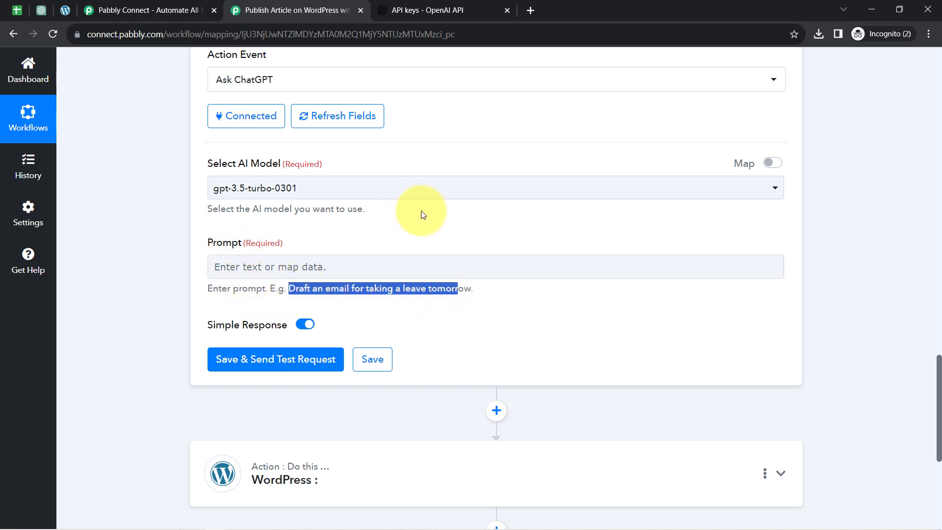
double_click(212, 242)
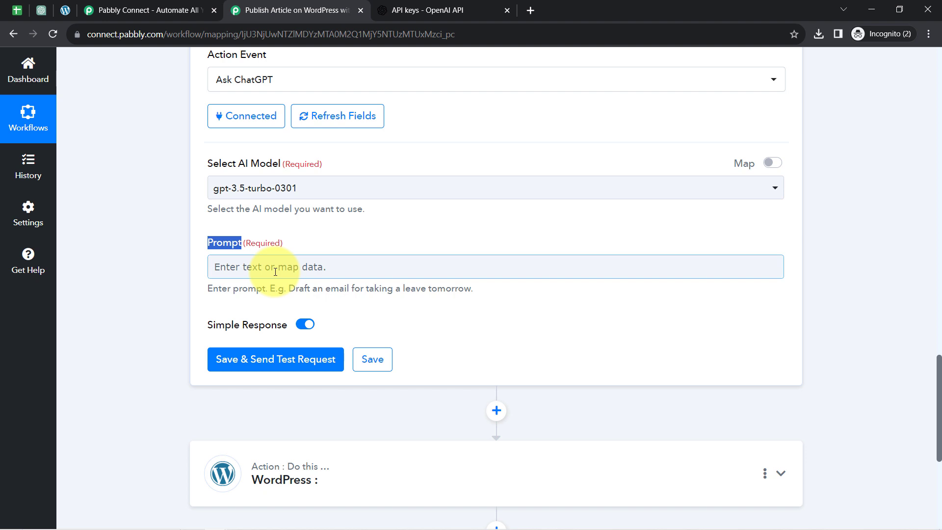
left_click(233, 265)
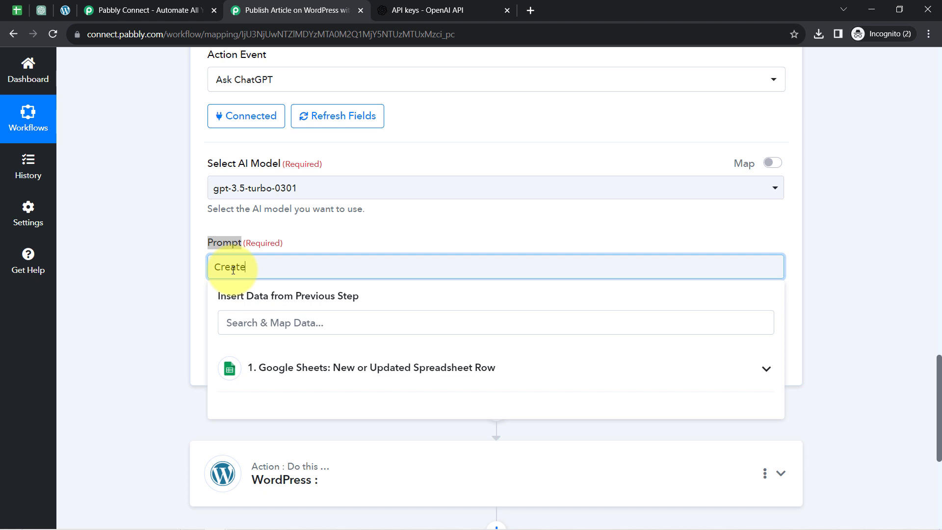
type("Create")
key("BackSpace")
key("BackSpace")
key("BackSpace")
key("BackSpace")
key("BackSpace")
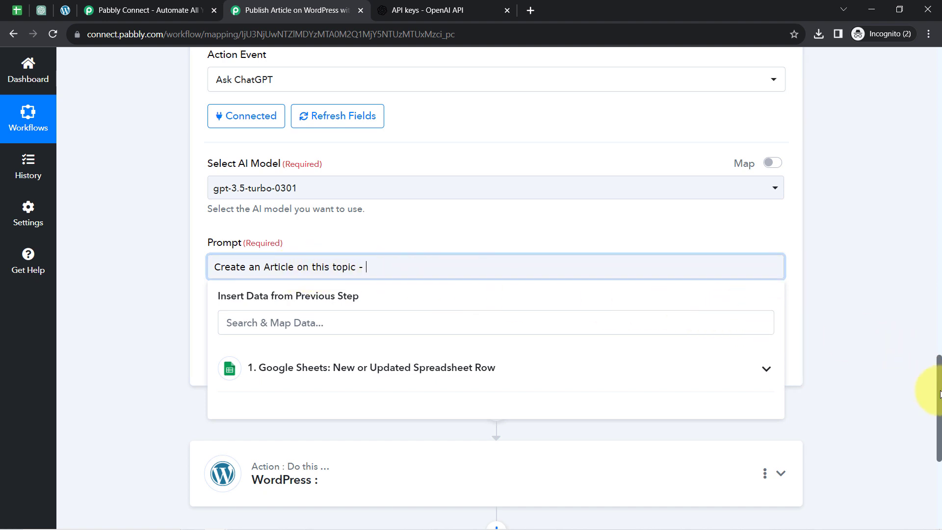
Return to the Google Sheets trigger response and select the Blog Title value for reference.
left_click_drag(938, 400, 910, 283)
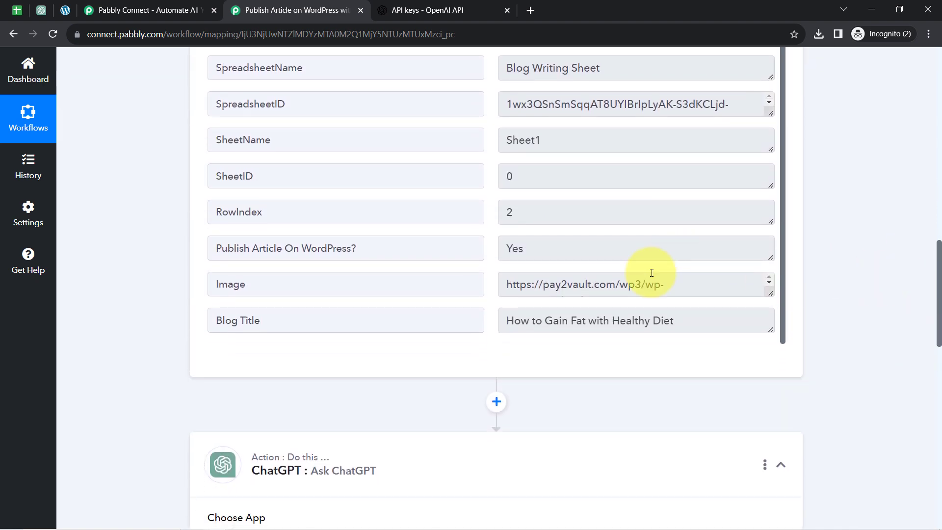
left_click(608, 314)
key("ctrl+a")
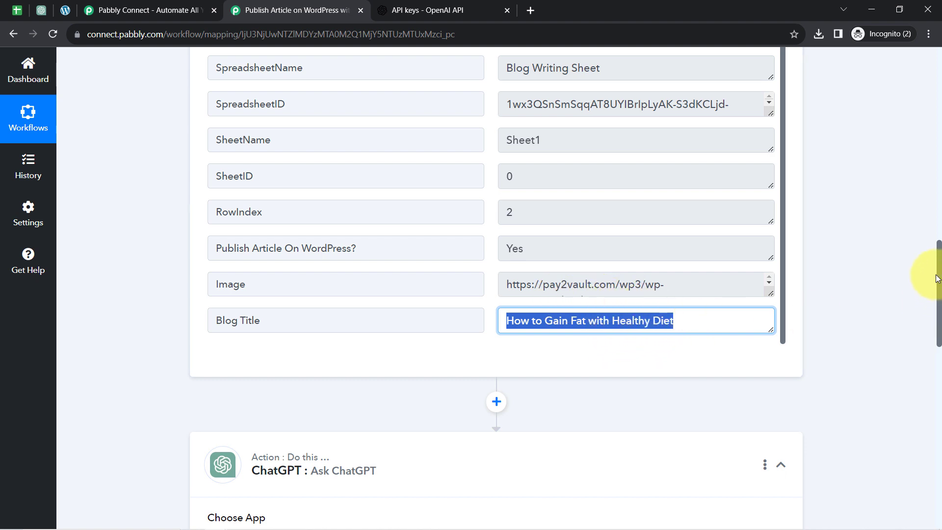
Map the Blog Title value from the Google Sheets step after "Create an Article on this topic -" in the ChatGPT prompt.
left_click_drag(940, 277, 927, 406)
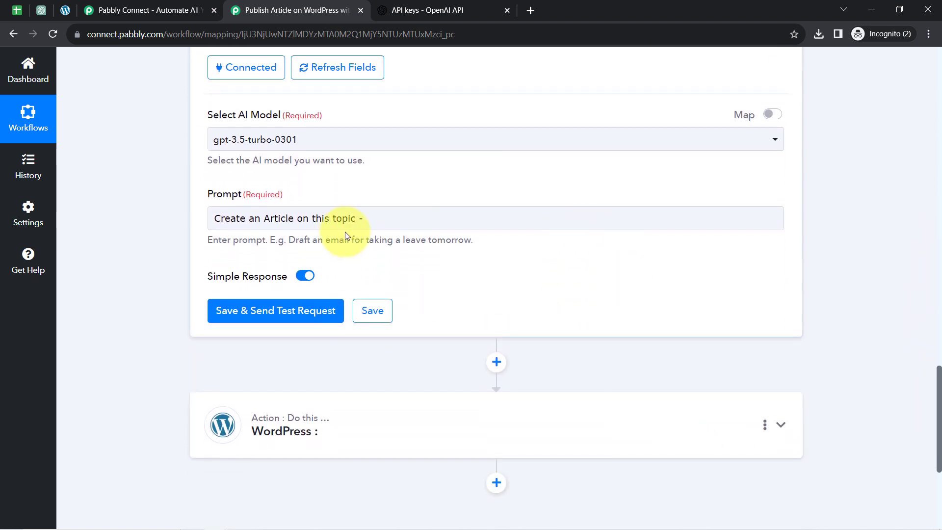
left_click(18, 2)
left_click(429, 5)
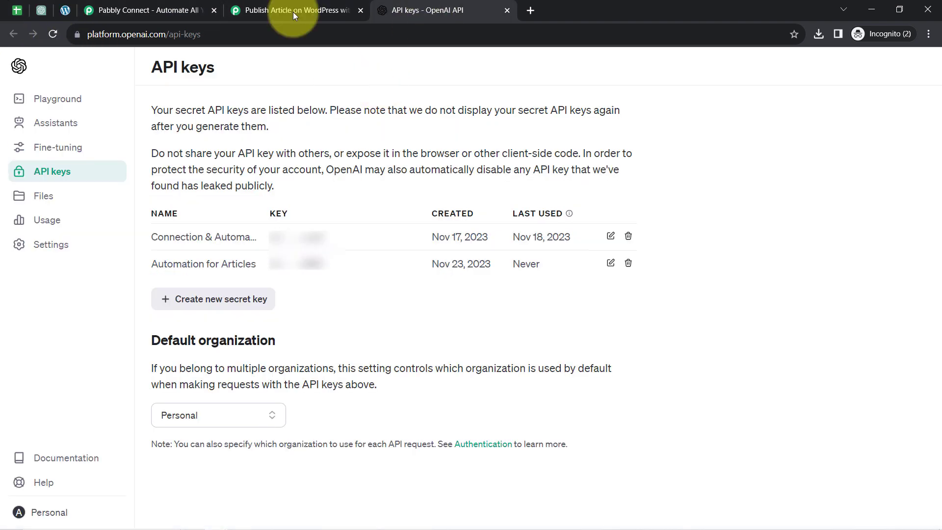
left_click(262, 9)
left_click(365, 222)
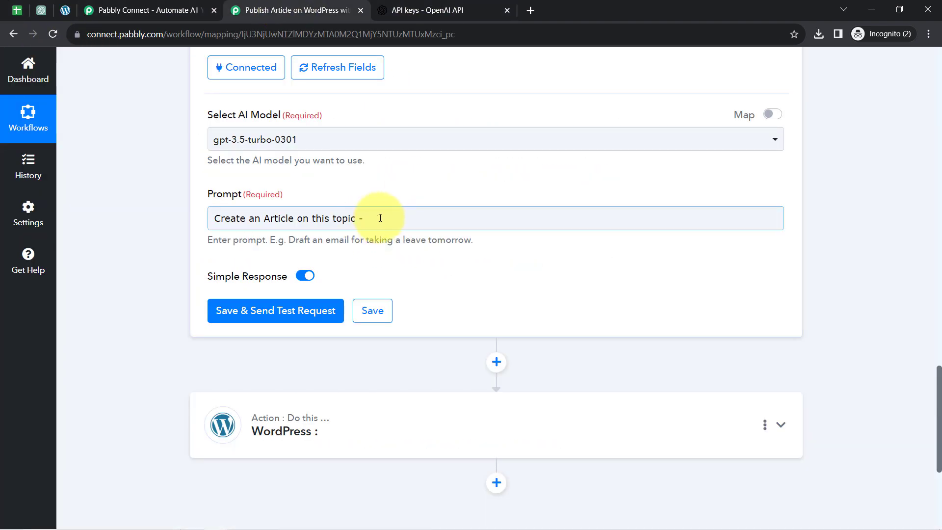
left_click(380, 219)
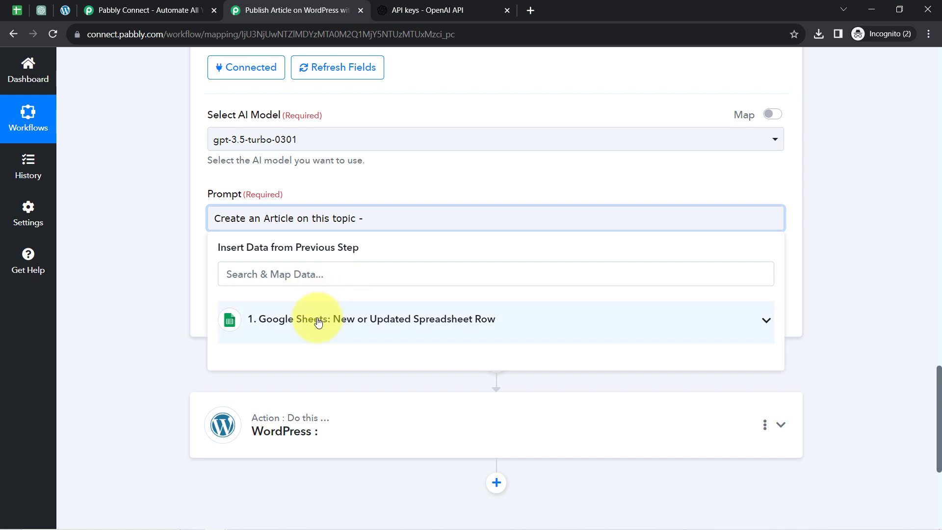
left_click(347, 319)
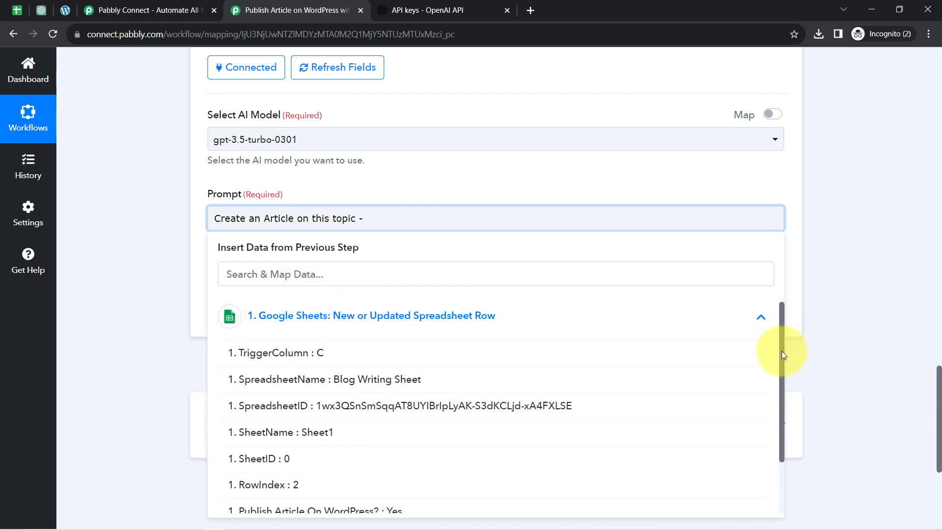
left_click_drag(782, 351, 775, 416)
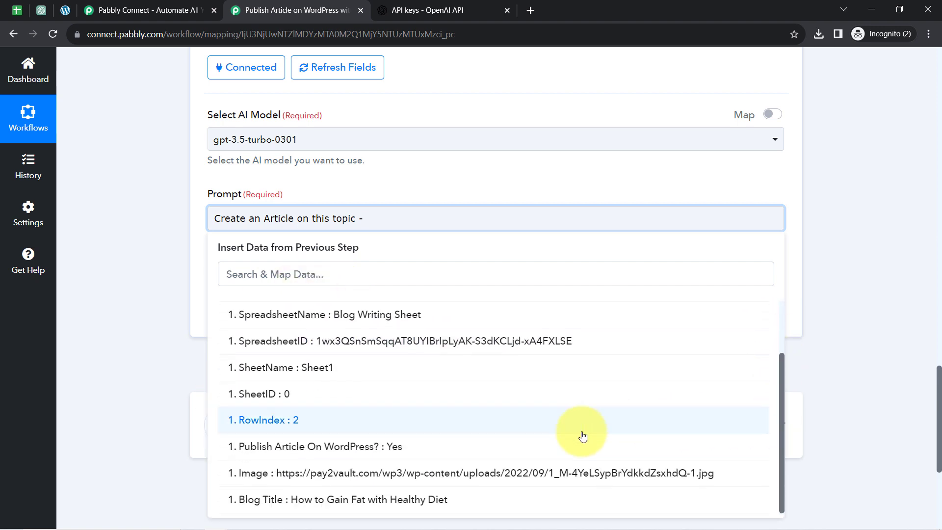
left_click(441, 499)
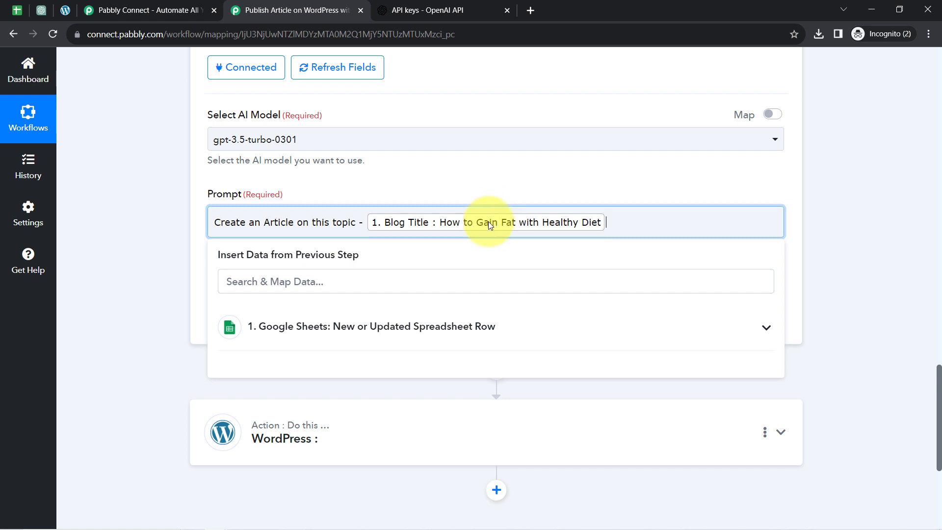
left_click_drag(351, 223, 210, 228)
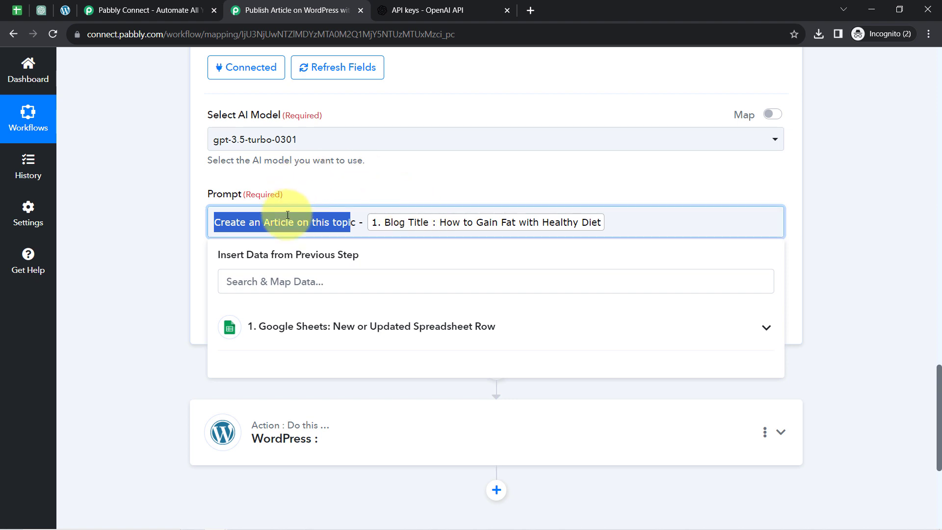
left_click(188, 251)
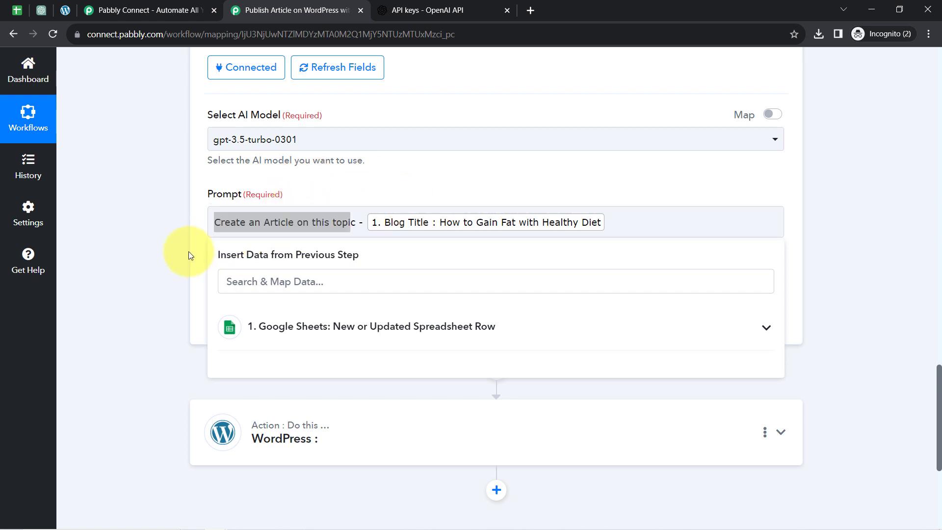
left_click(270, 223)
left_click(228, 202)
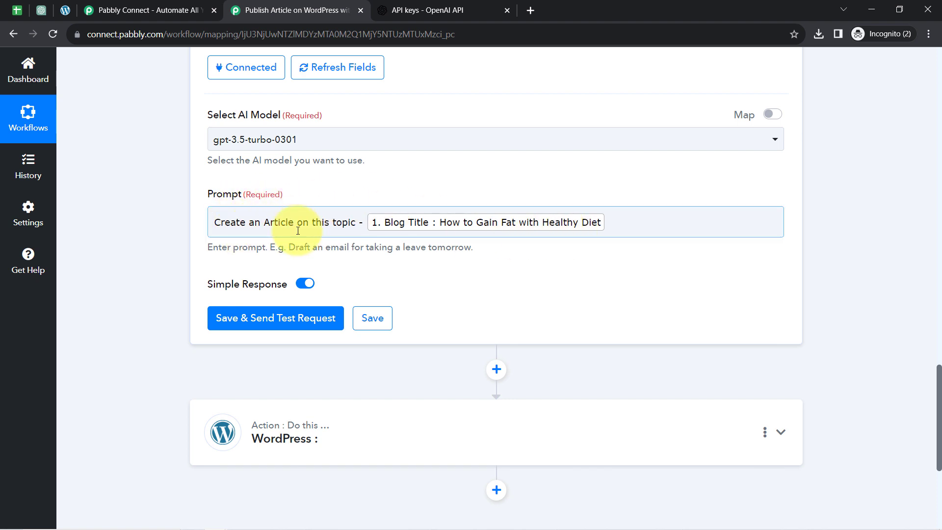
Append "and also add this image within the article -" to the prompt and map the Google Sheets Image value after it.
left_click(620, 221)
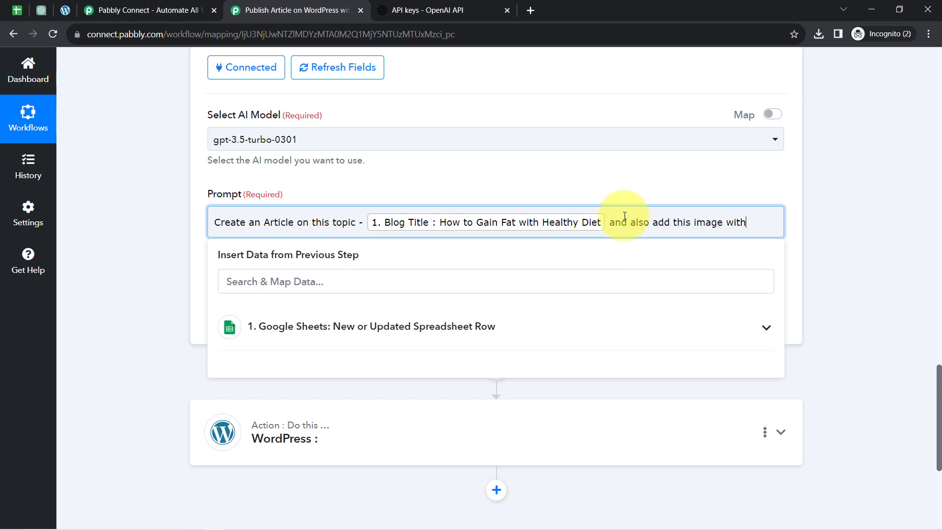
type("article -")
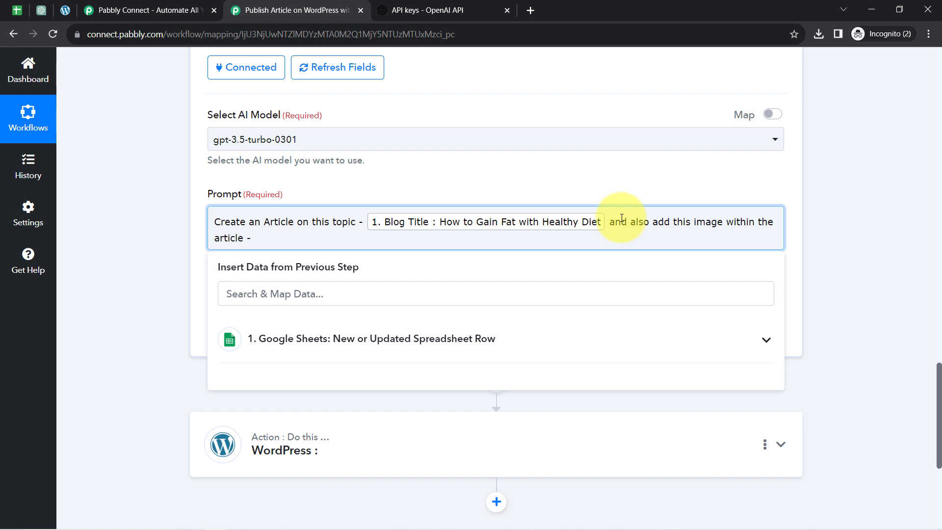
left_click(331, 349)
left_click_drag(780, 346, 781, 443)
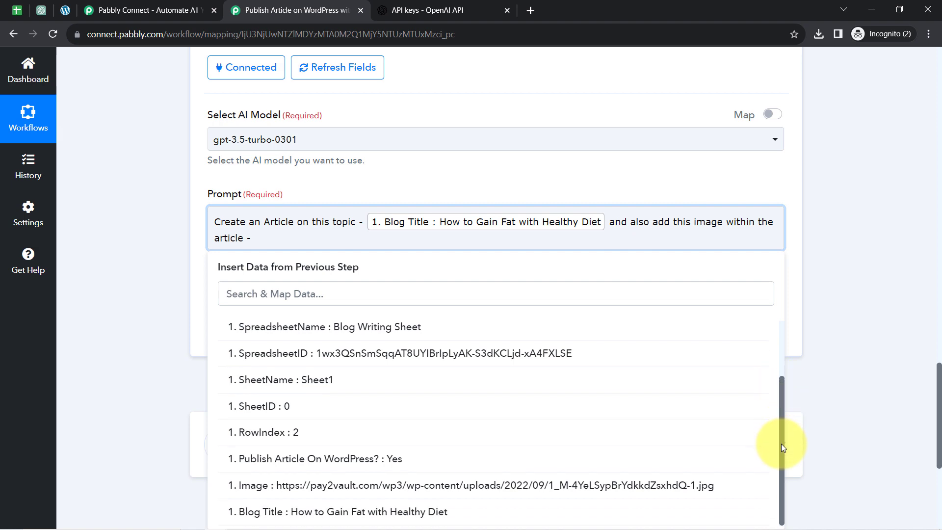
left_click(308, 485)
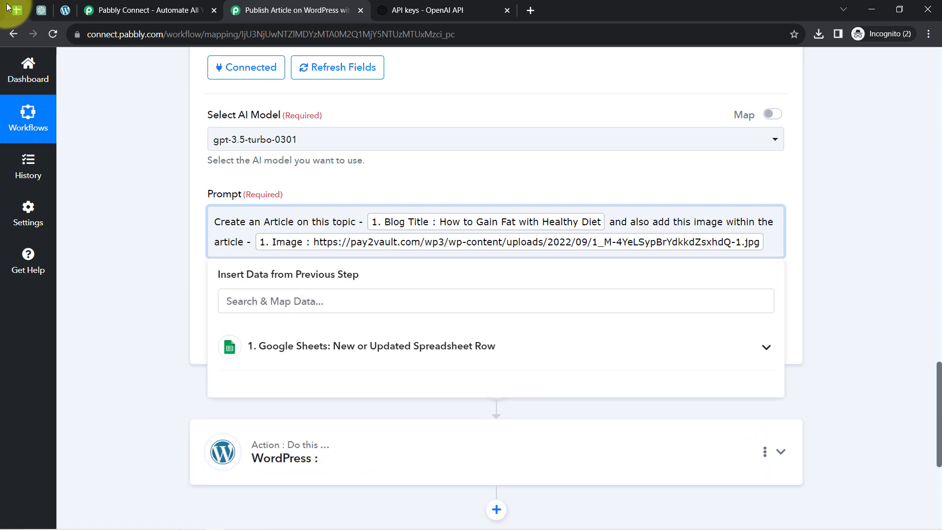
View the image linked in cell B2 of the Blog Writing Sheet, close it, and return to the Pabbly Connect workflow.
left_click(17, 10)
left_click(361, 238)
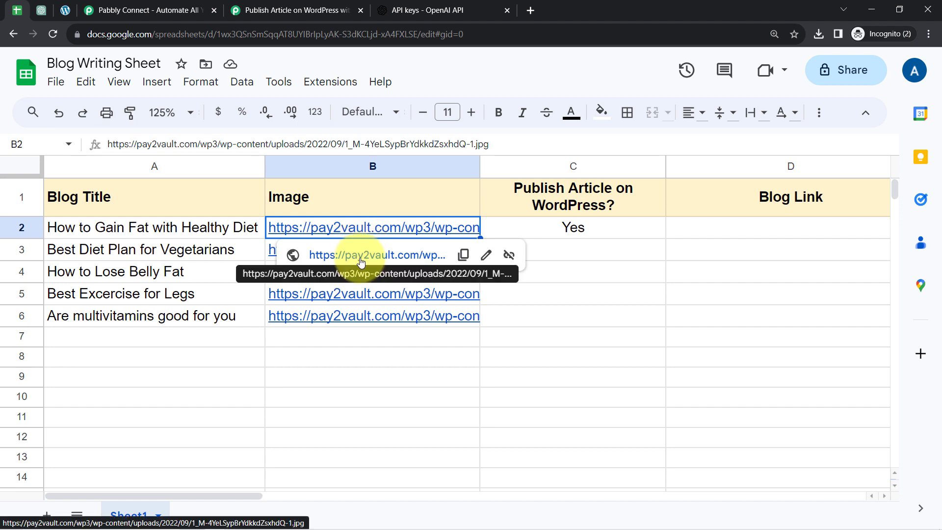
left_click(368, 255)
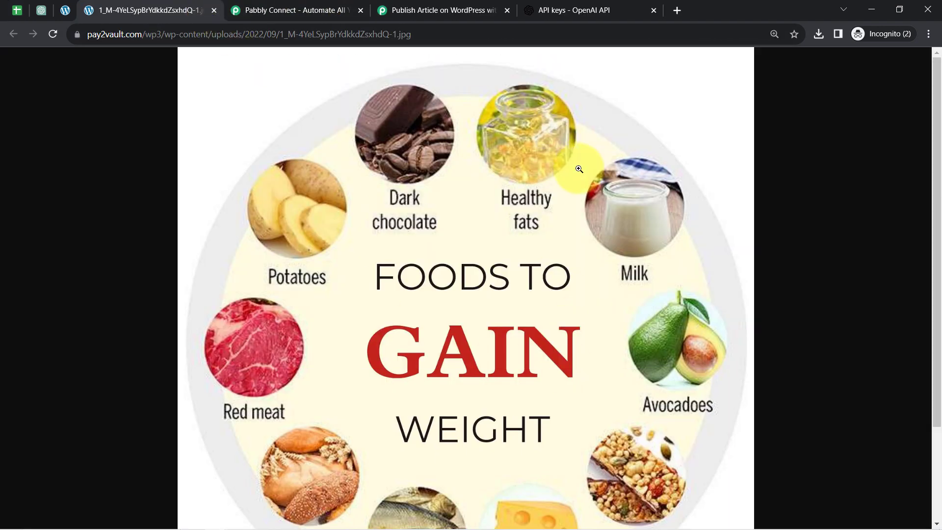
scroll(426, 353, "down", 2)
scroll(292, 50, "up", 1)
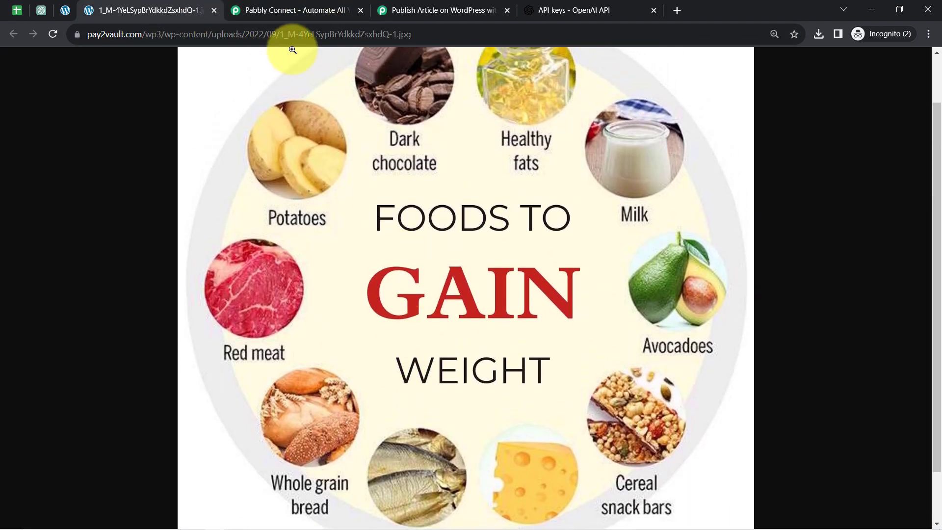
left_click(211, 10)
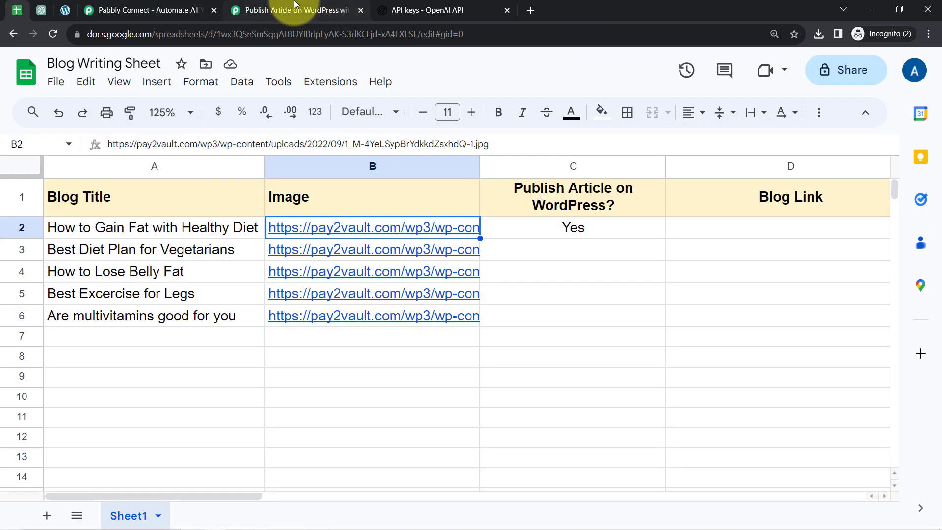
left_click(277, 10)
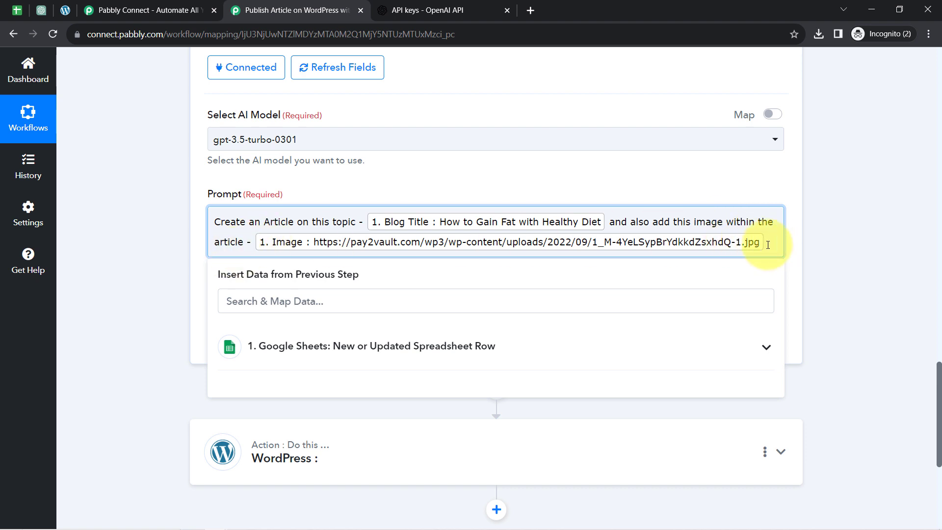
Append to the prompt ". Kindly use the HTML Tags for the proper formatting of this article as I'm going to publish this article on WordPress Website".
type(". Kindly use the HTML Tags for the proper formatting of this article as")
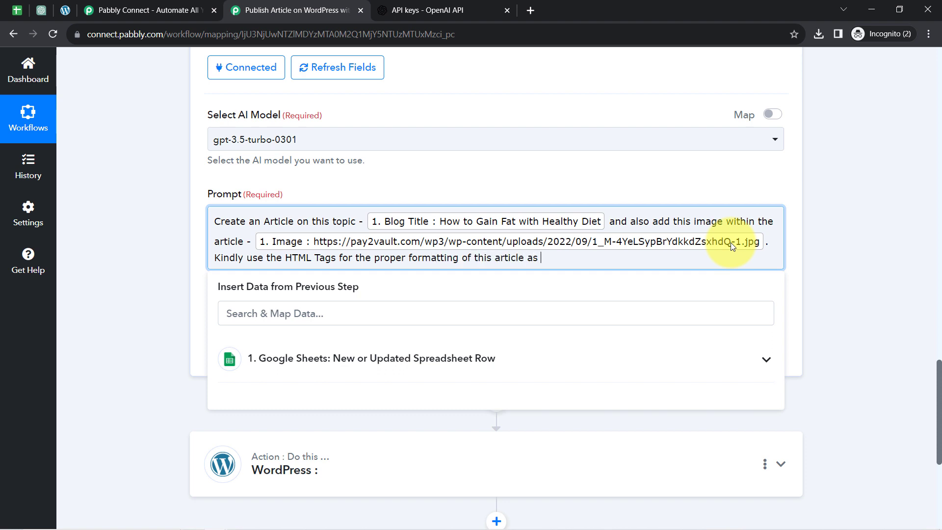
type("I'm going to publ")
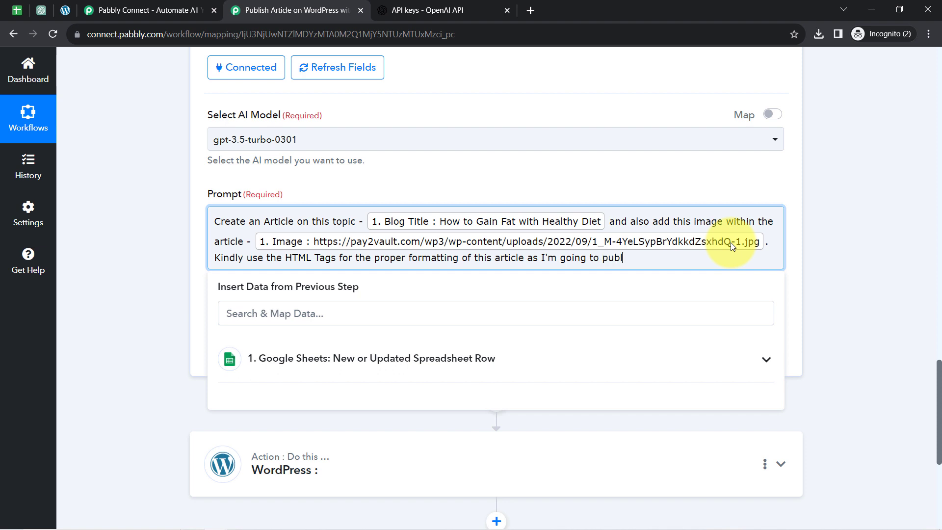
type("ish this article on WordP")
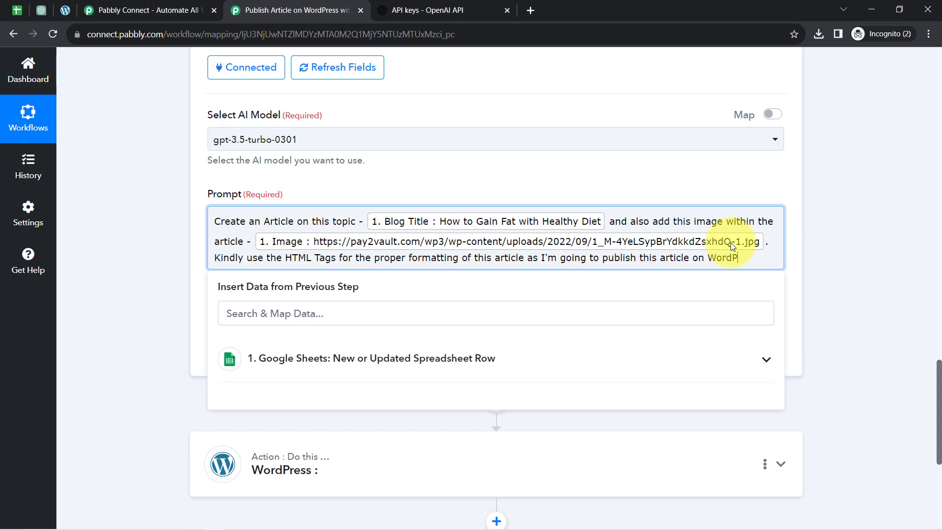
type("ress Webs")
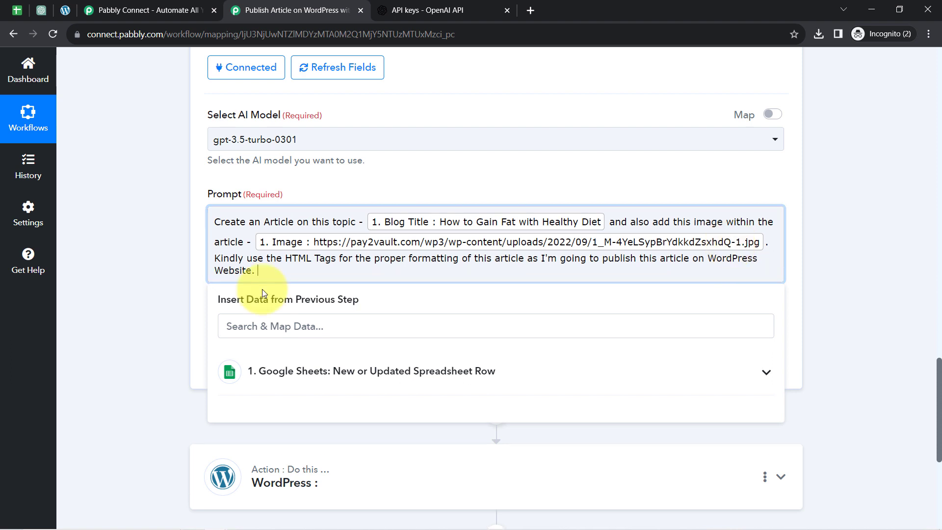
Finish the prompt with the instruction "Do not use the HTML body, use the proper HTML Tags for the formatting.".
type("ite. Do not use the G")
key("BackSpace")
type("HTML body, ")
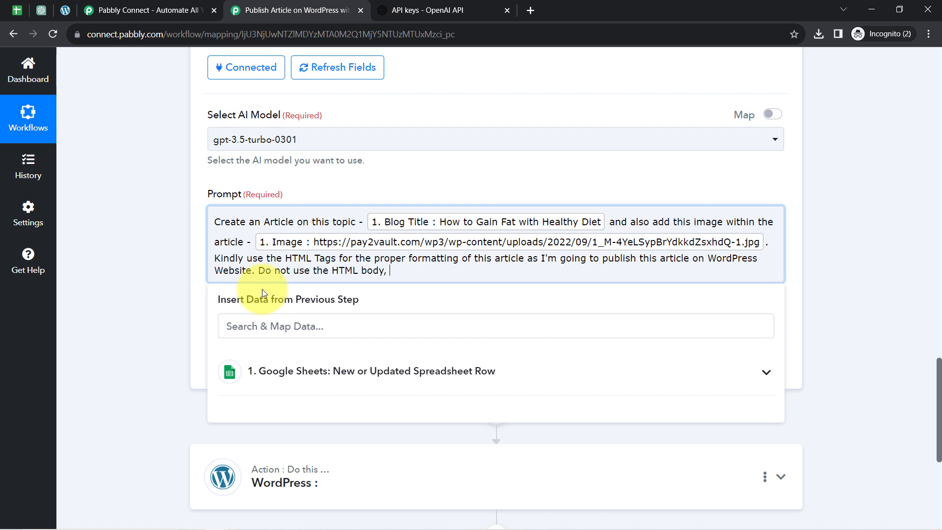
type("use")
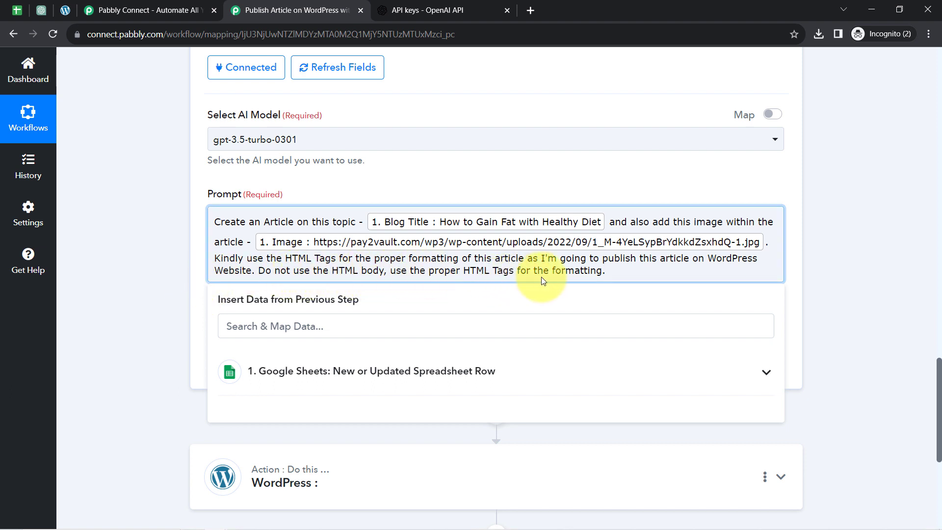
left_click(163, 280)
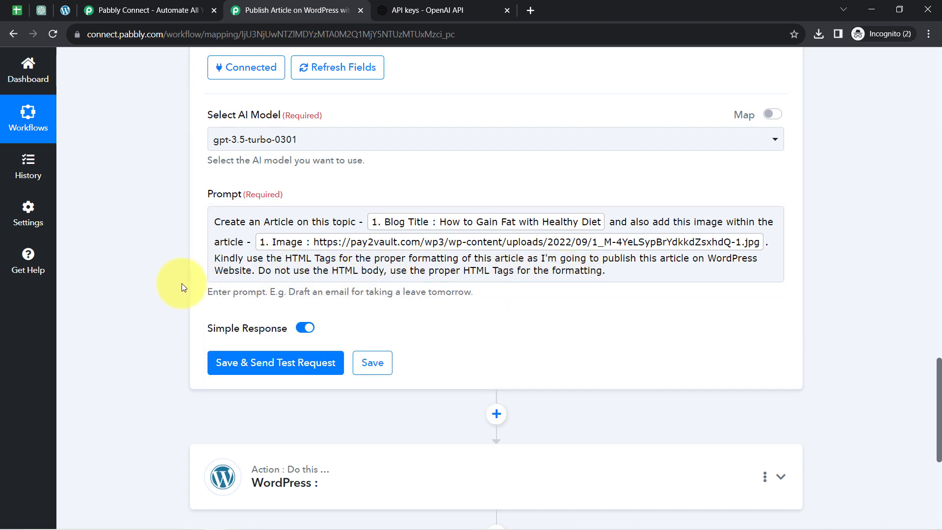
Save the ChatGPT step with a test request and review the fields of the received response.
left_click(243, 363)
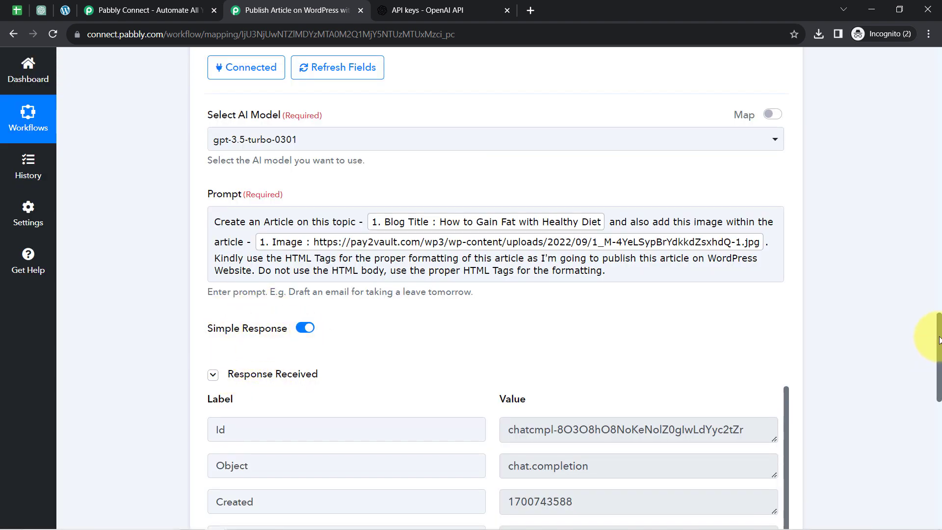
left_click_drag(938, 340, 939, 395)
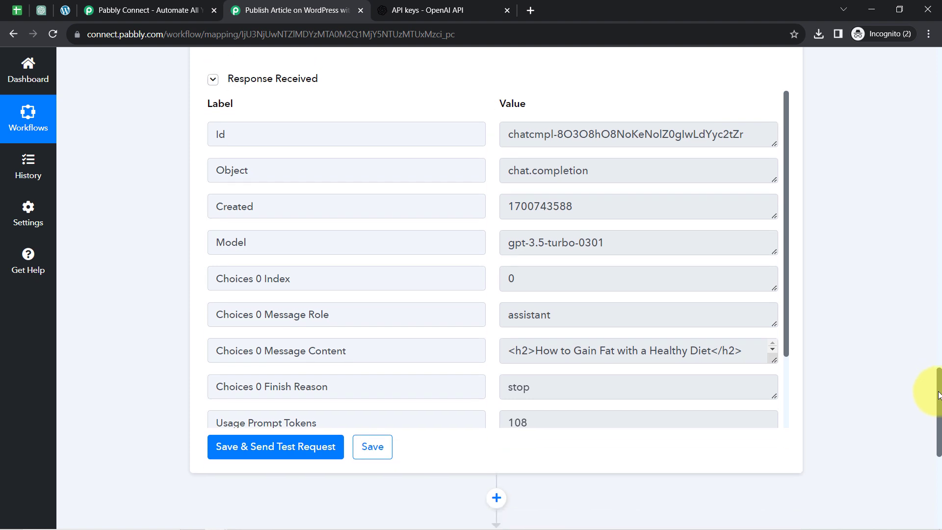
left_click_drag(553, 133, 662, 134)
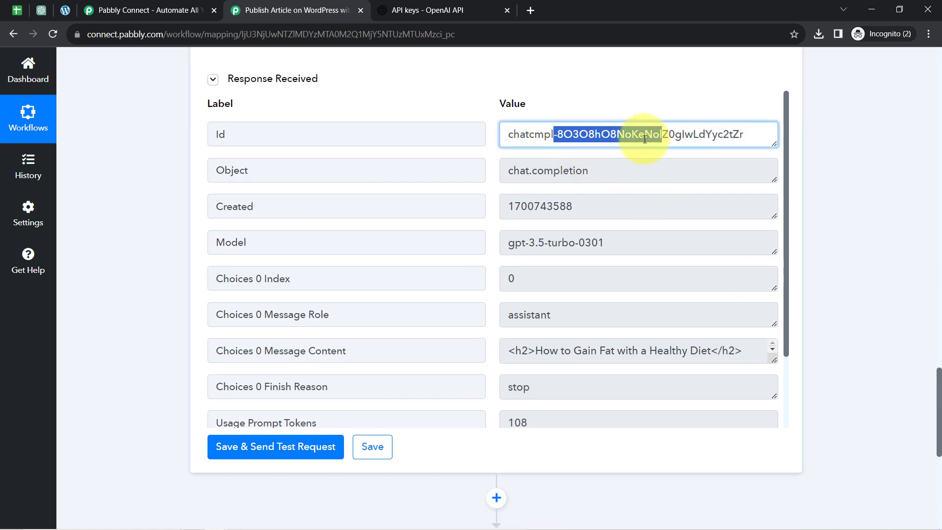
left_click_drag(510, 176, 595, 176)
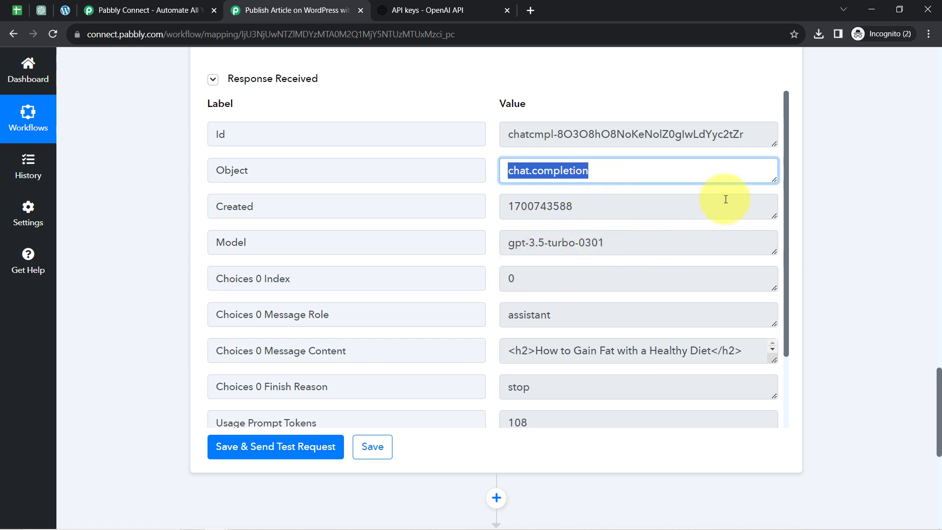
left_click_drag(785, 153, 782, 243)
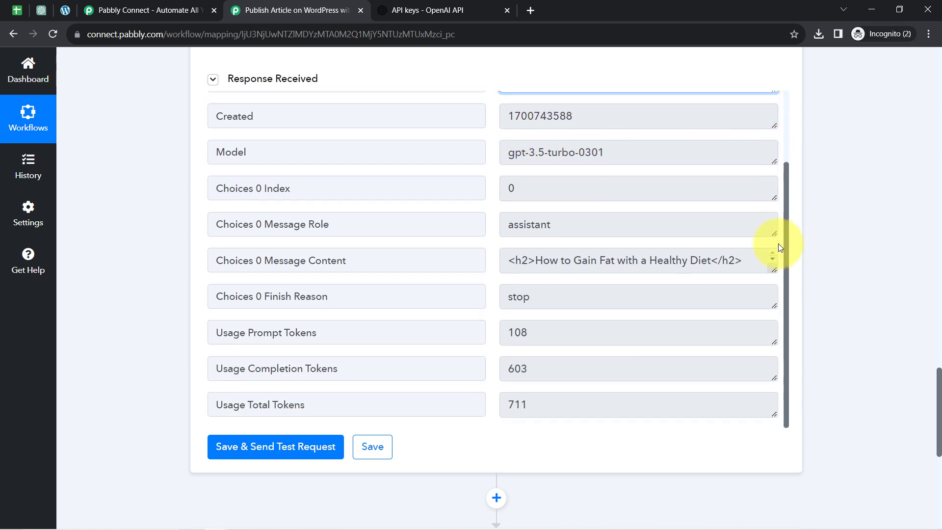
Enlarge the Choices 0 Message Content value and examine the HTML of the generated article.
left_click_drag(242, 260, 375, 261)
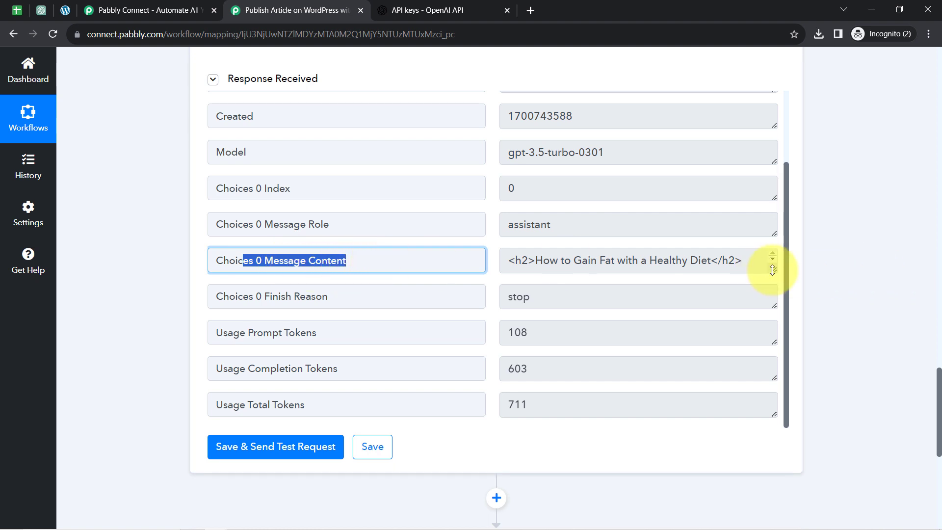
left_click_drag(772, 269, 774, 431)
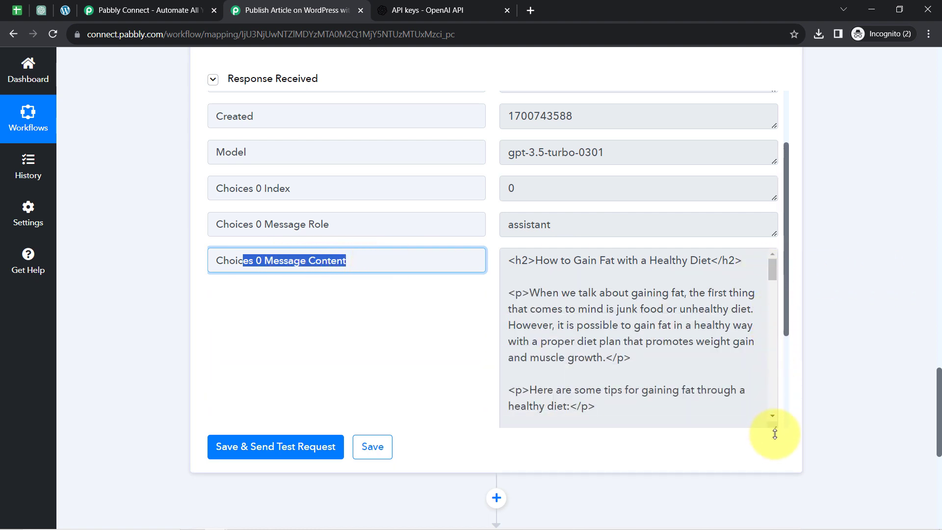
mouse_move(560, 255)
left_mouse_down()
mouse_move(569, 339)
mouse_move(652, 399)
left_mouse_up()
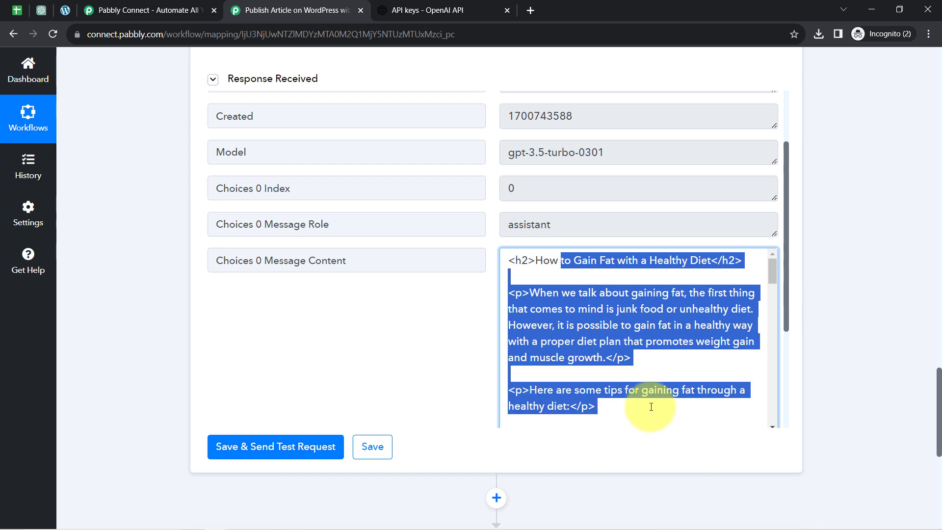
left_click_drag(774, 276, 769, 254)
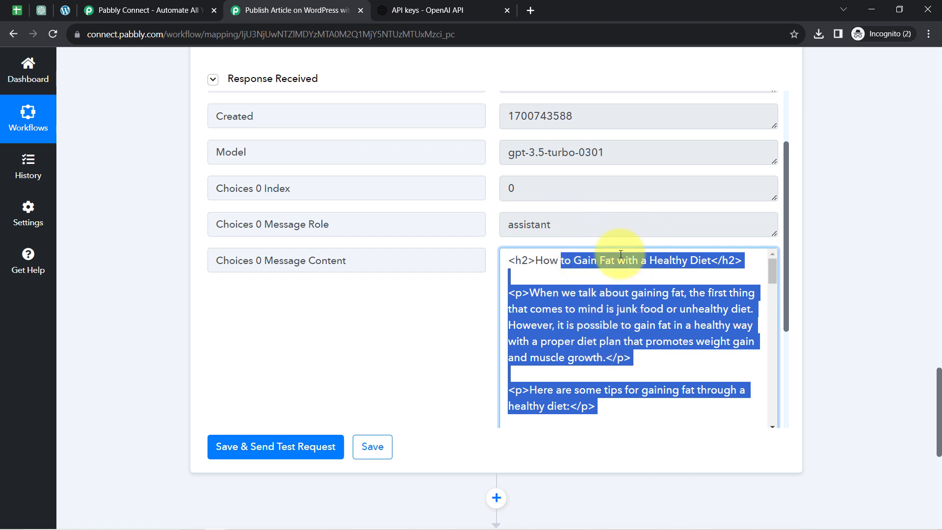
Clear the text selection in the response and collapse the ChatGPT step.
left_click(367, 269)
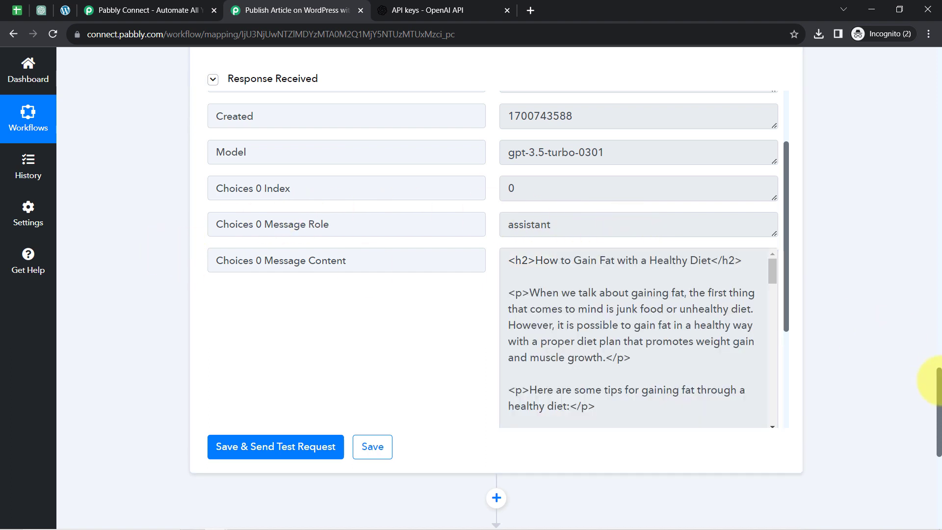
scroll(937, 374, "up", 12)
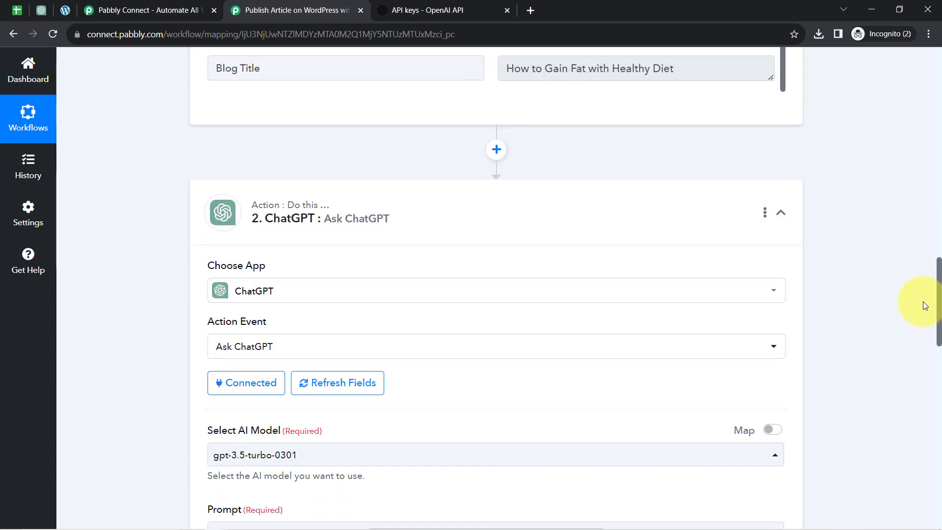
left_click(279, 230)
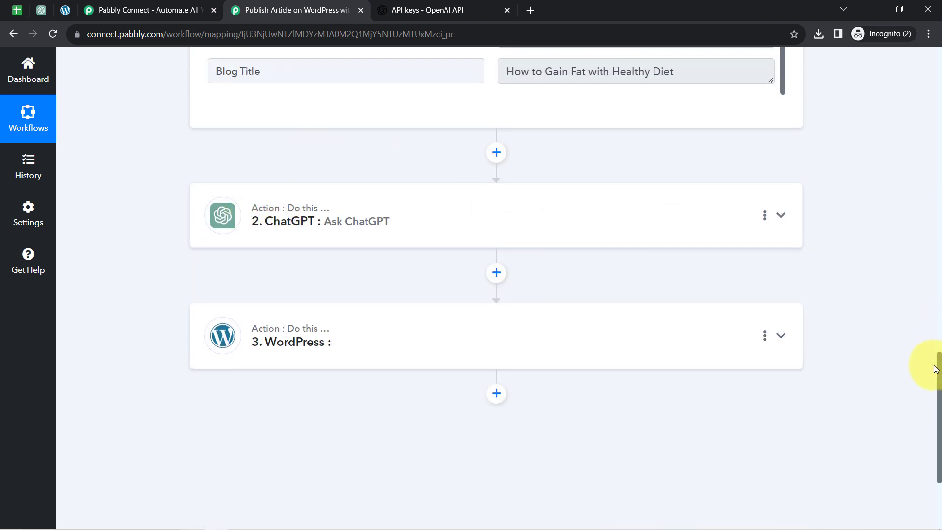
Expand the WordPress action step and set its action event to Create a Post.
scroll(937, 370, "down", 4)
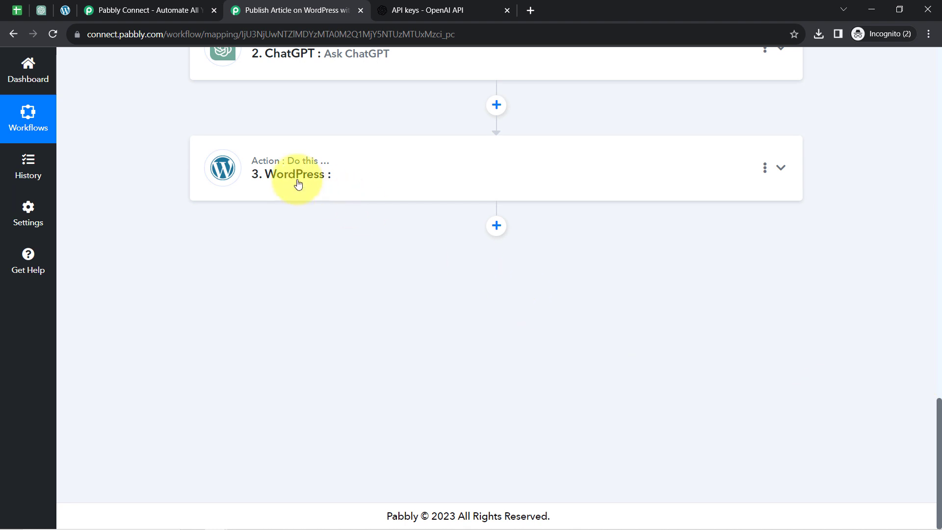
left_click(298, 183)
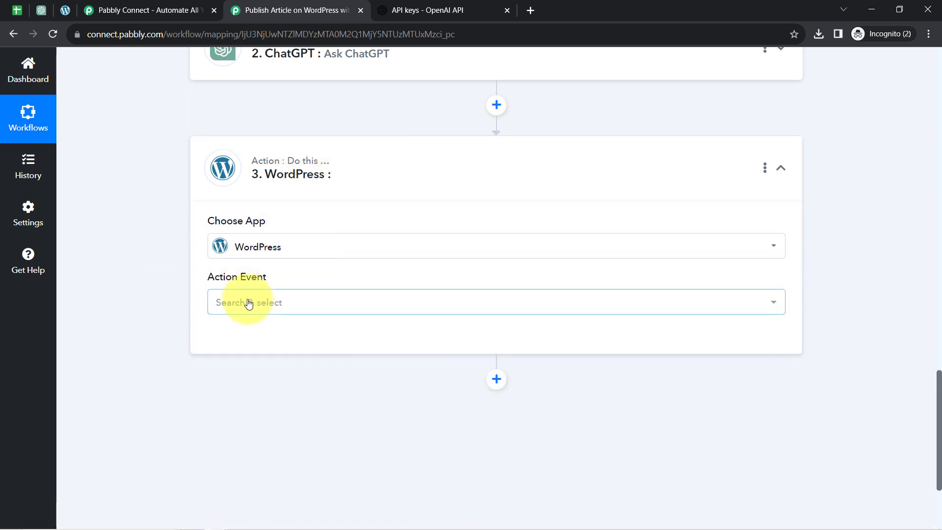
left_click(248, 303)
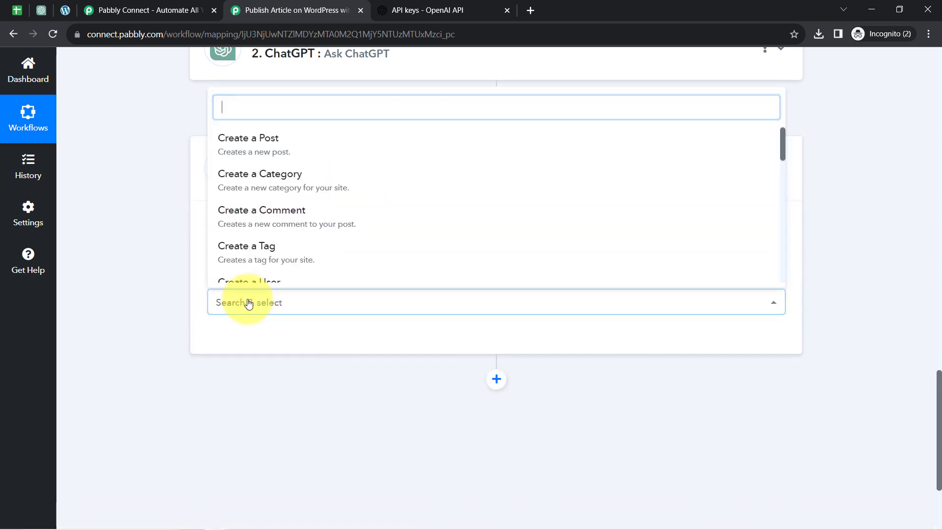
left_click(245, 147)
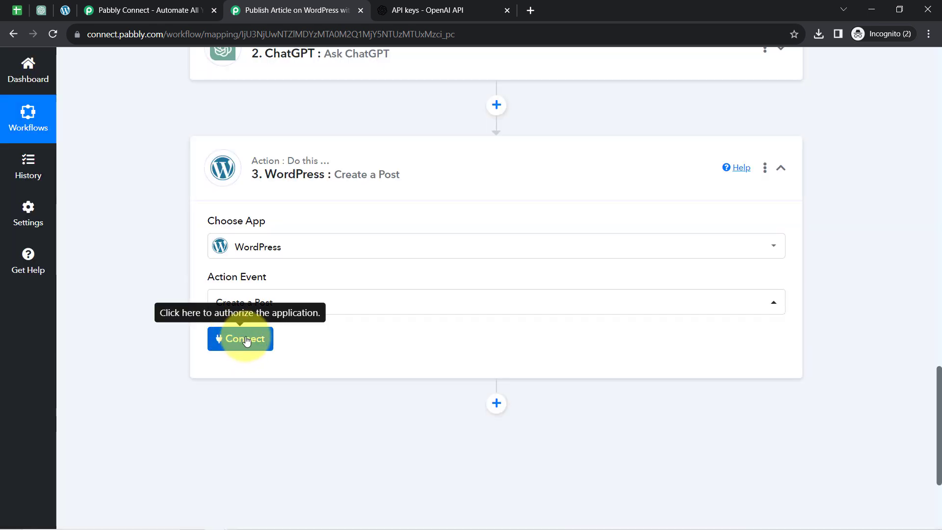
Start adding a new WordPress connection for this step and read the Base URL requirements.
left_click(245, 338)
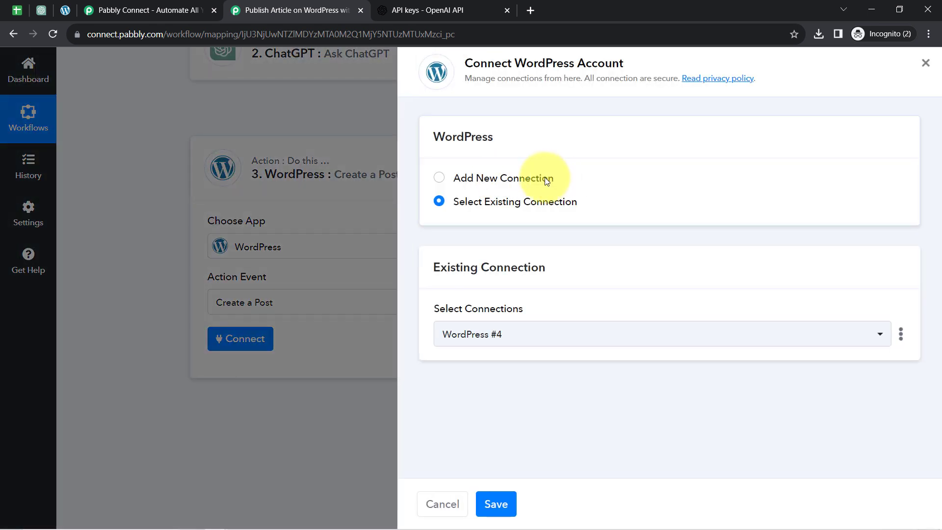
left_click(546, 180)
left_click_drag(937, 268, 937, 399)
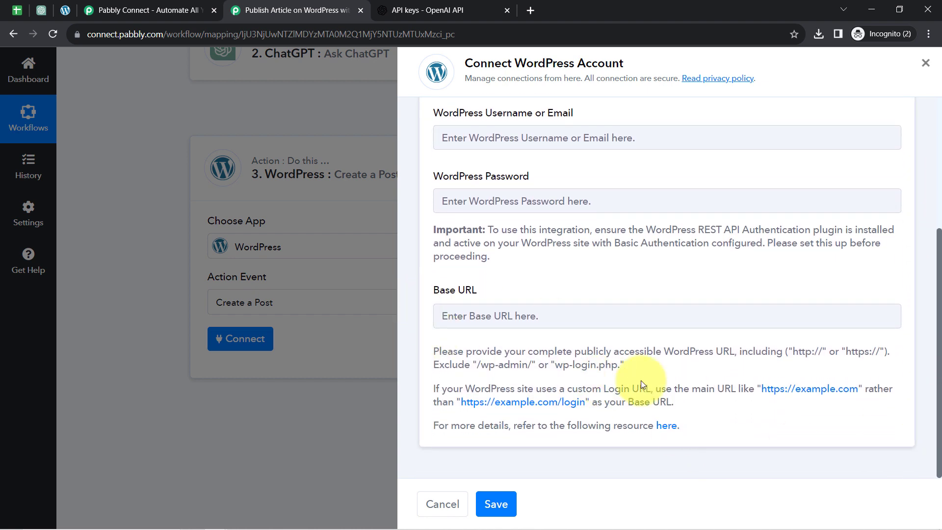
left_click_drag(464, 352, 730, 351)
left_click(743, 351)
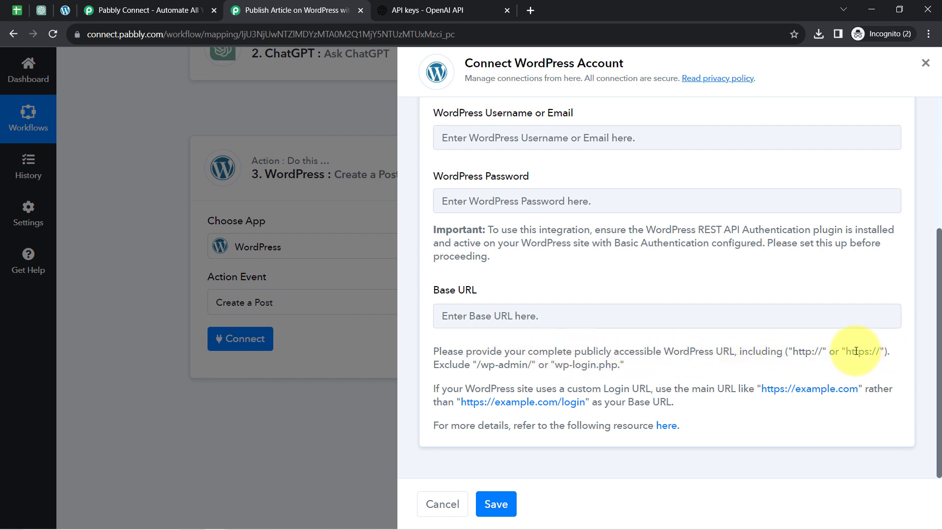
left_click_drag(489, 365, 617, 365)
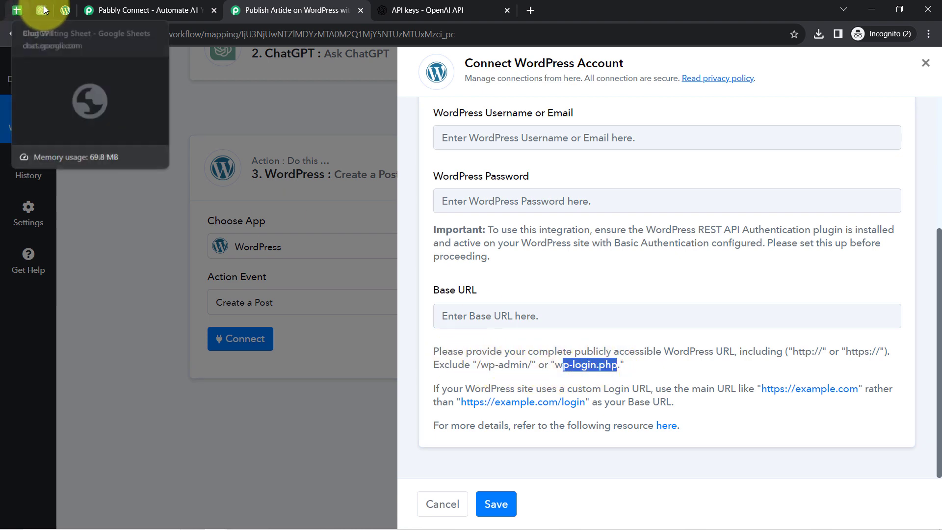
left_click(64, 11)
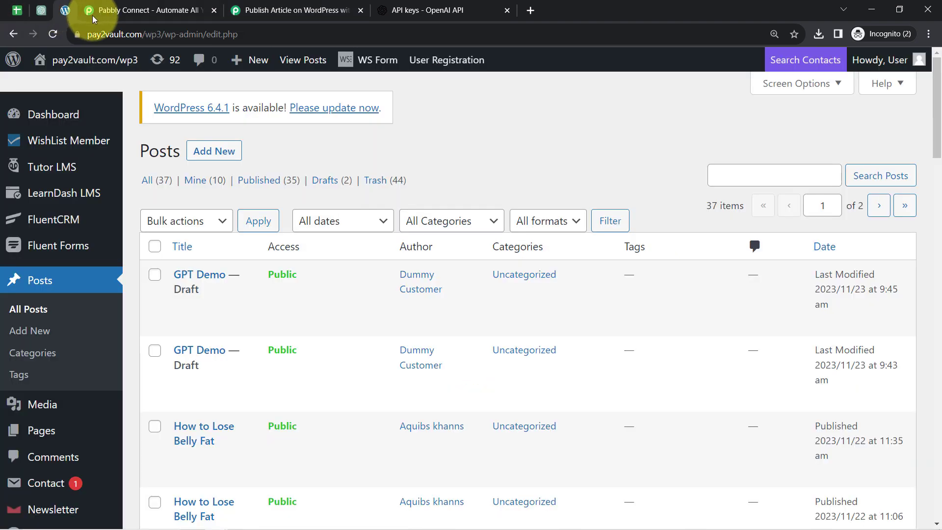
left_click(156, 35)
left_click_drag(156, 35, 75, 31)
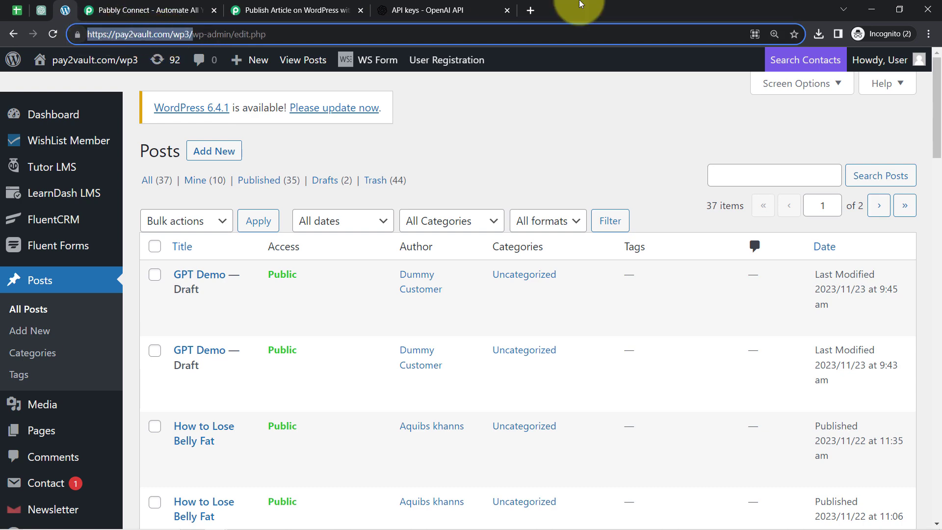
left_click(277, 6)
left_click(463, 318)
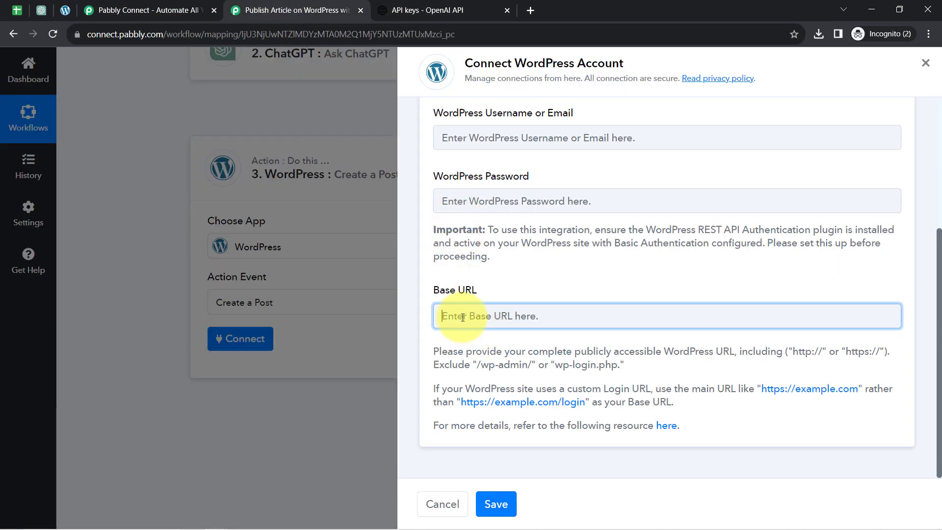
left_click_drag(447, 316, 465, 317)
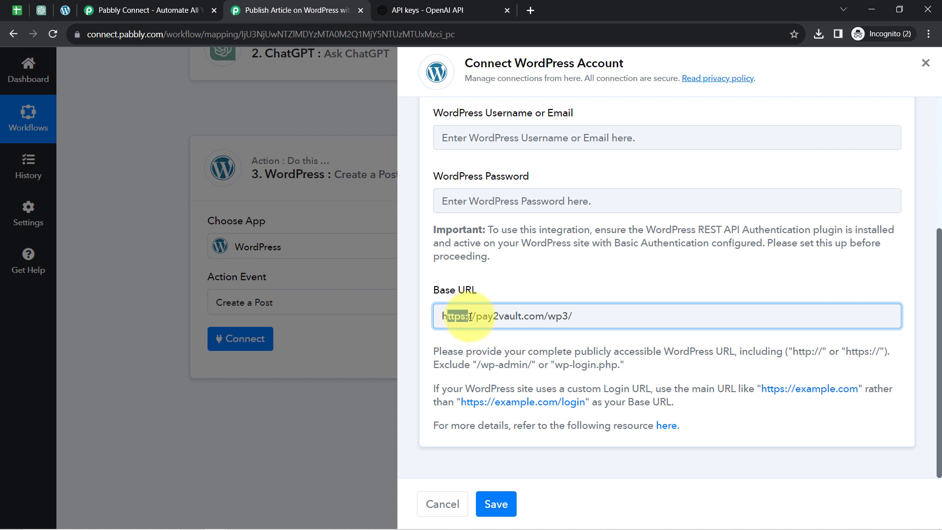
left_click(460, 290)
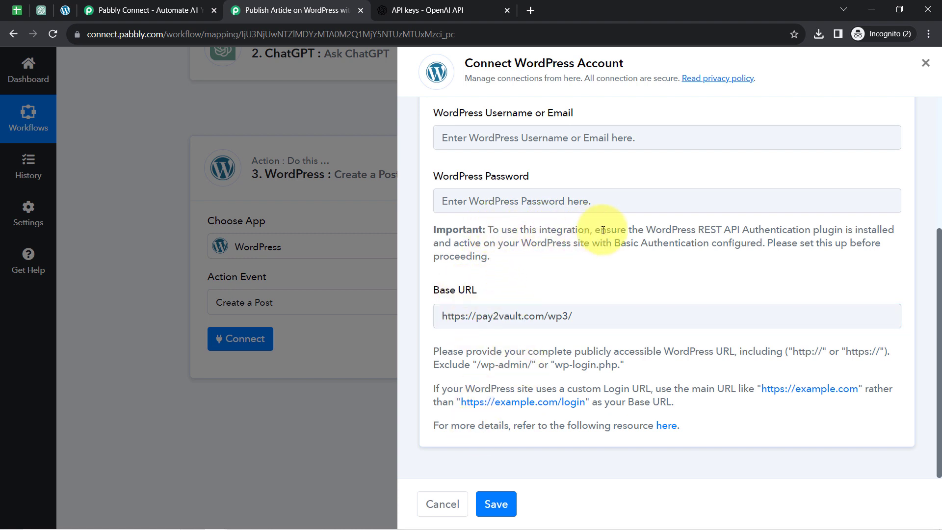
Read the note on the required authentication plugin and copy the plugin name "WordPress REST API Authentication".
left_click_drag(610, 230, 827, 229)
left_click_drag(470, 243, 588, 246)
left_click_drag(648, 243, 754, 252)
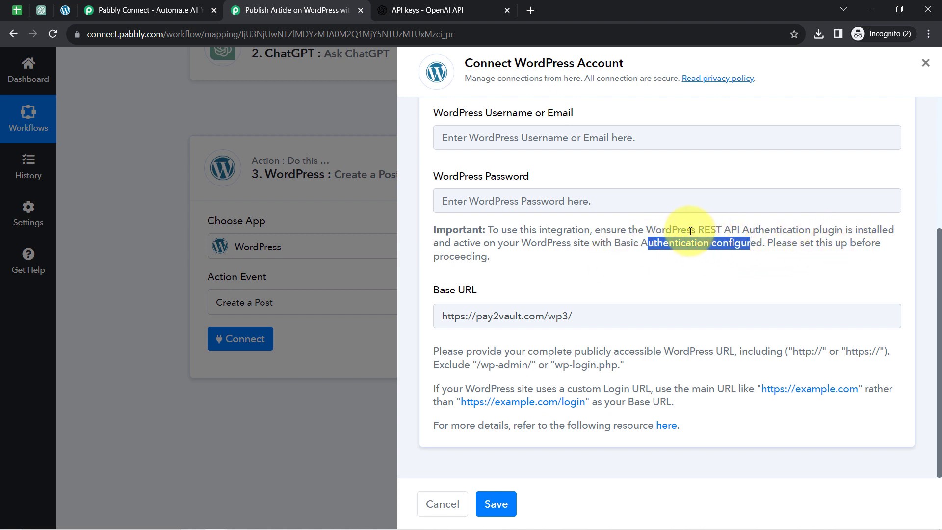
left_click(655, 228)
left_click_drag(649, 230, 810, 228)
key("ctrl+c")
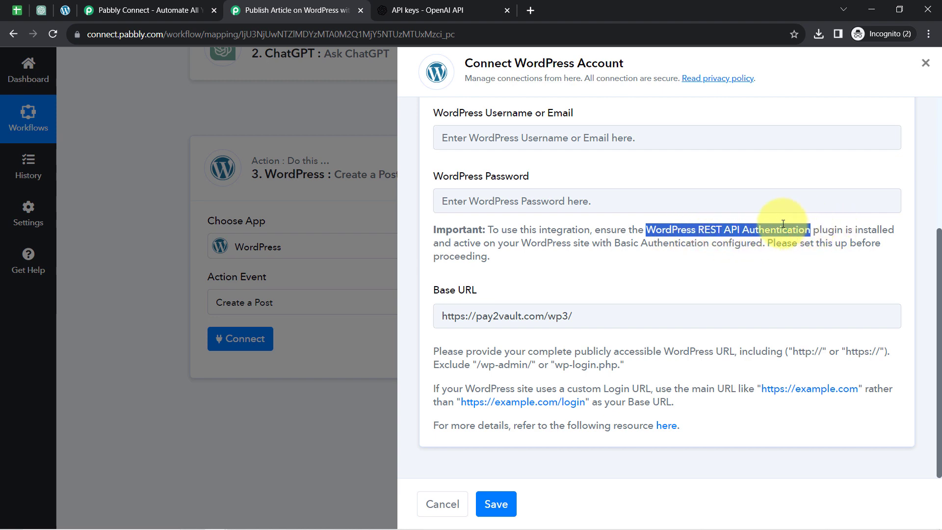
Switch to the WordPress admin and search the installed plugins for "WordPress REST API Authentication".
left_click(61, 10)
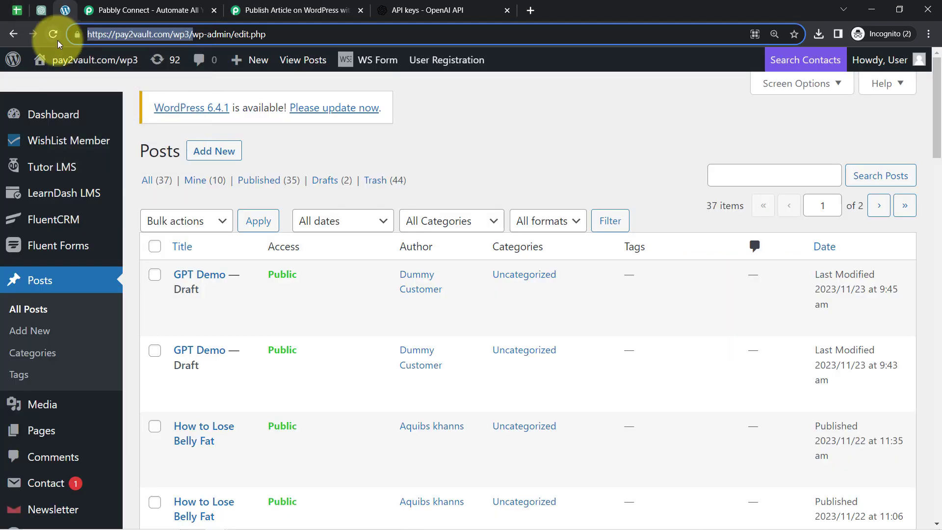
key("ctrl+f")
type("plugin")
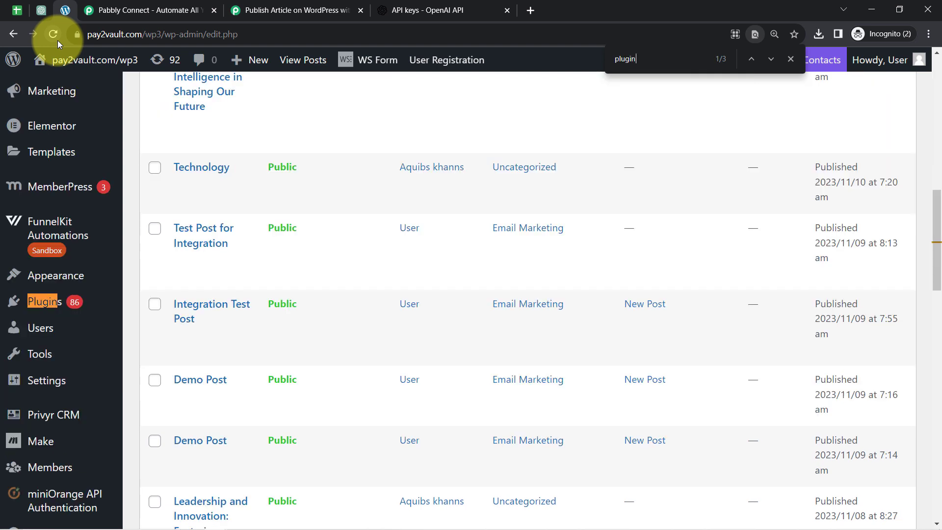
left_click(44, 301)
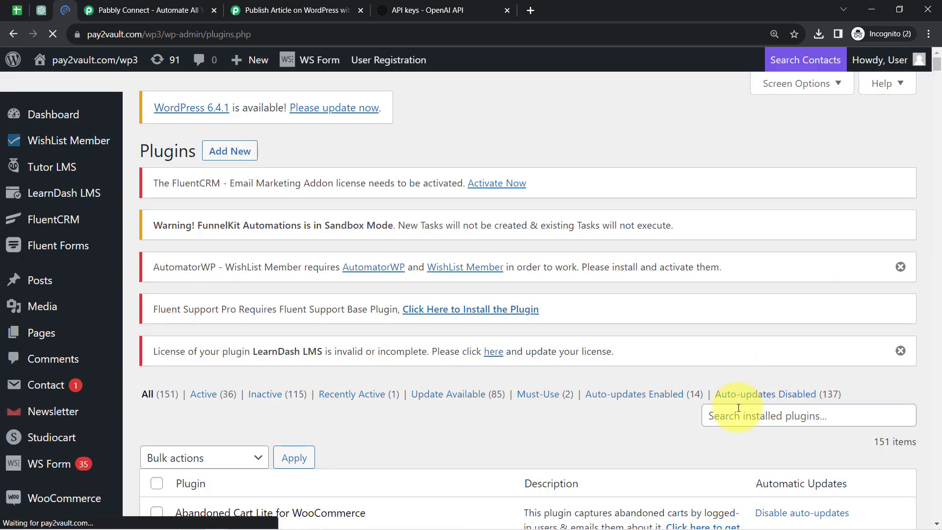
left_click(738, 419)
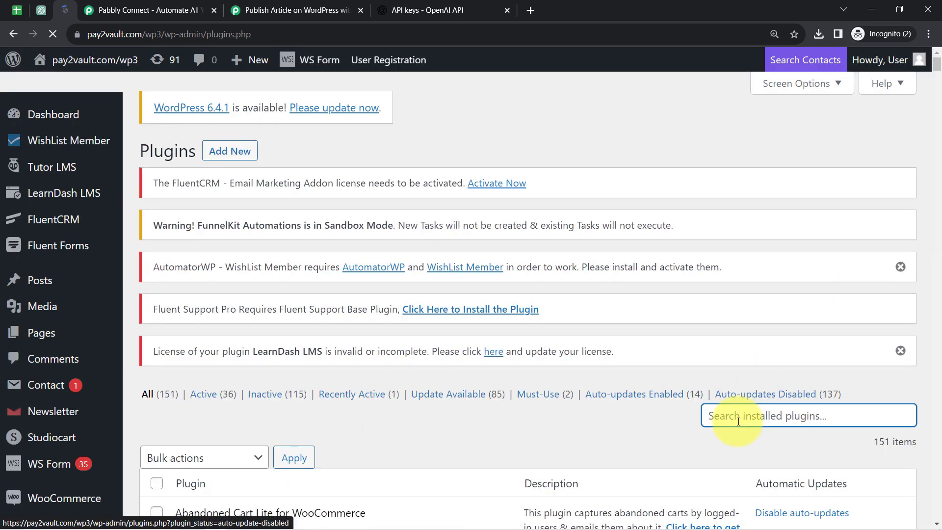
key("ctrl+v")
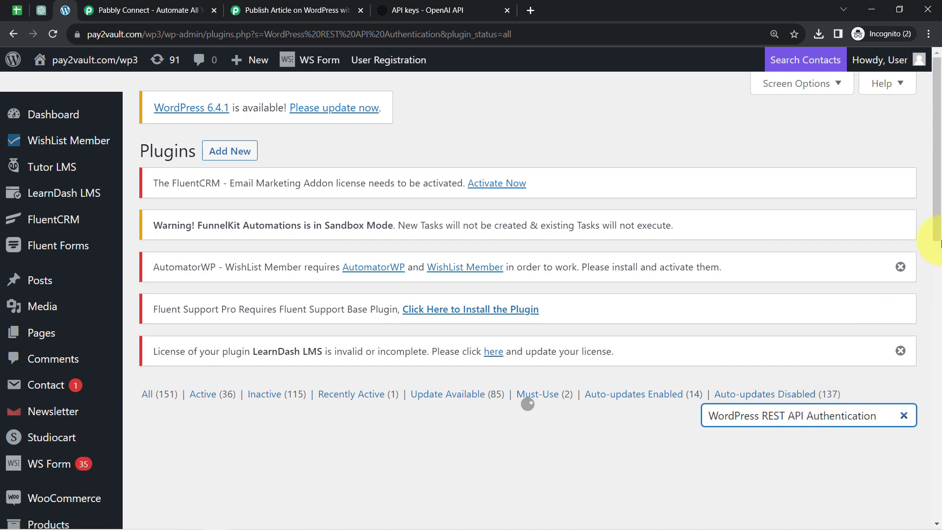
scroll(208, 246, "down", 5)
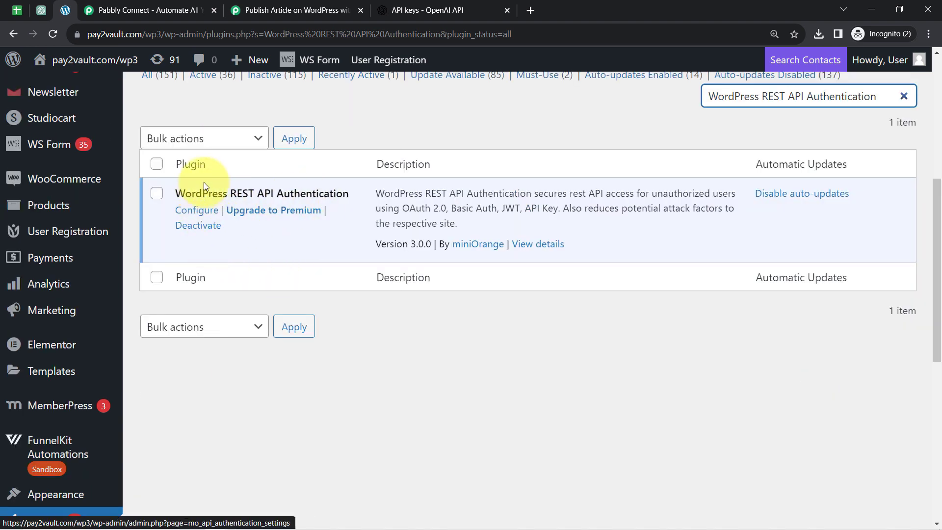
Open the configuration page of the WordPress REST API Authentication plugin at its API authentication methods.
left_click(195, 209)
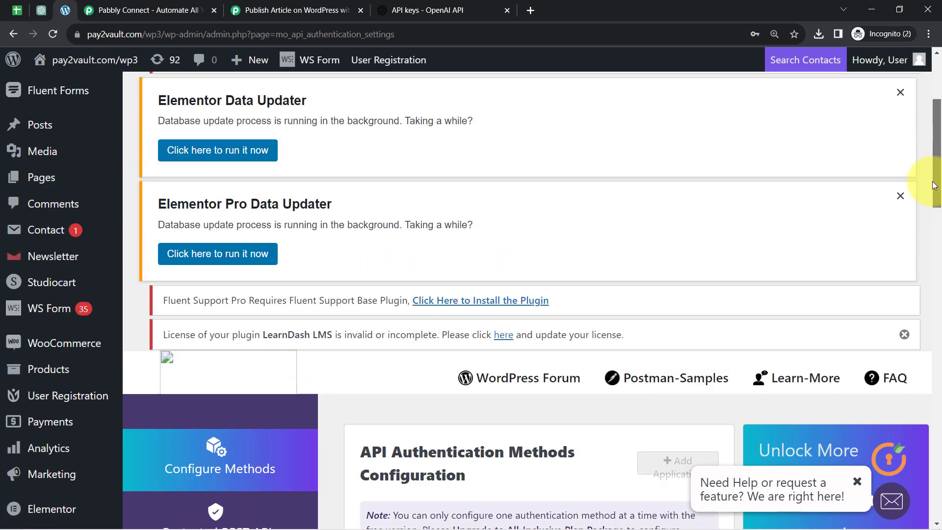
scroll(926, 216, "down", 6)
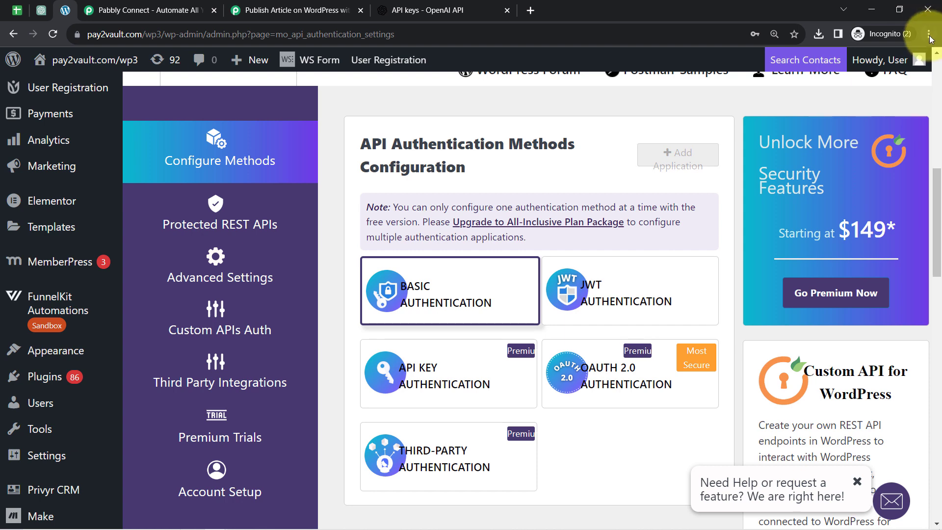
left_click(929, 34)
left_click(845, 140)
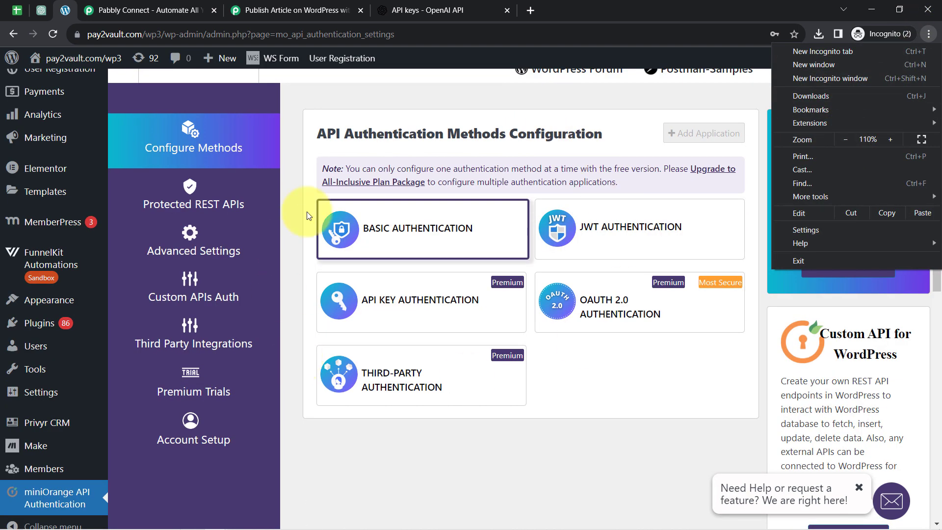
left_click(405, 422)
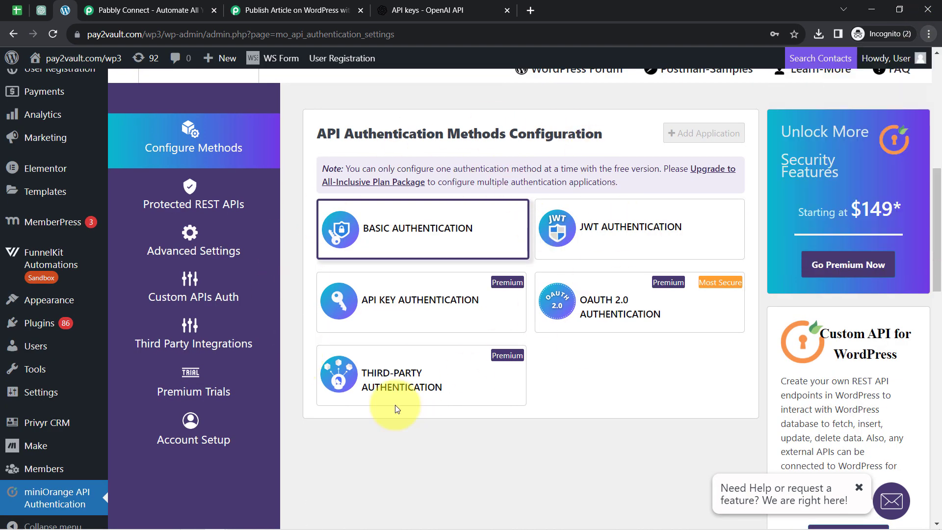
Configure Basic Authentication using Username & Password with Base64 Encoding, finish the setup, and check the confirmation.
left_click(405, 244)
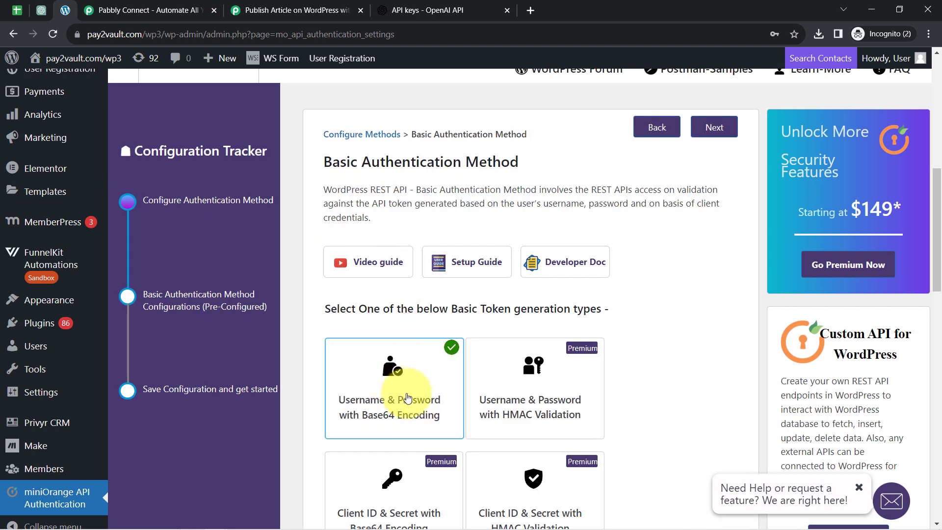
left_click(716, 130)
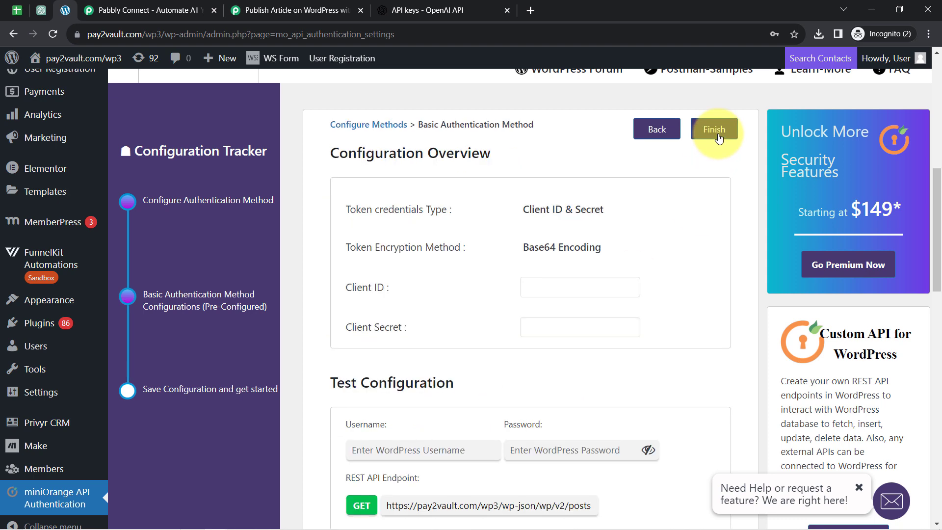
left_click(708, 136)
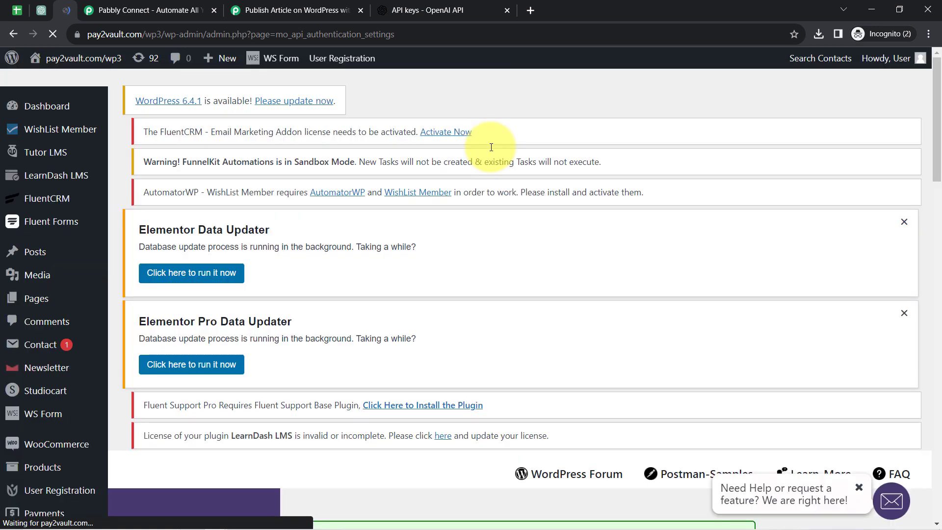
left_click_drag(935, 169, 937, 209)
scroll(804, 228, "down", 5)
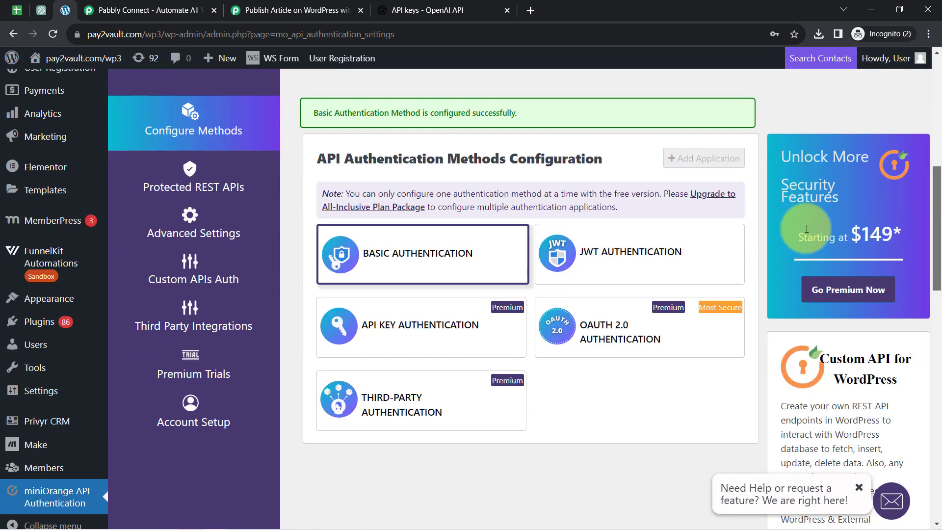
left_click_drag(328, 112, 502, 112)
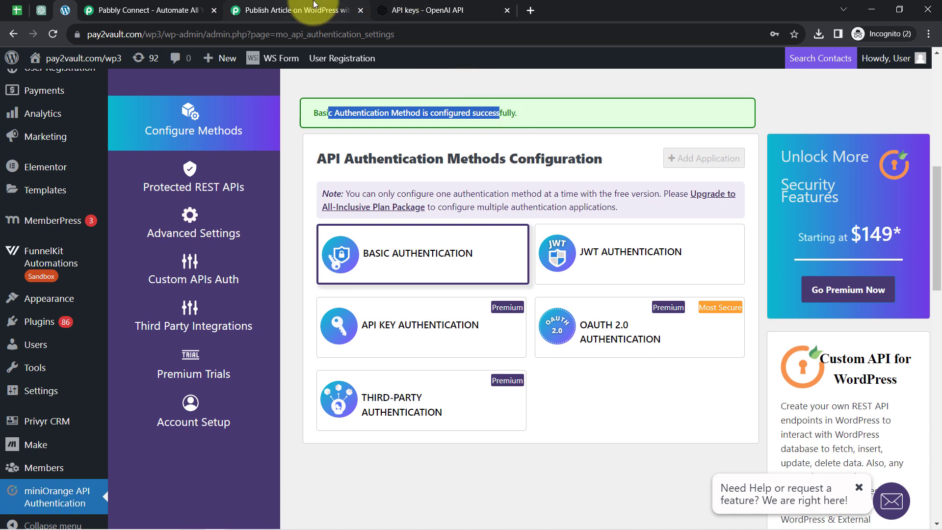
Return to Pabbly Connect, fill in the WordPress username and account password, and save the new connection.
left_click(295, 11)
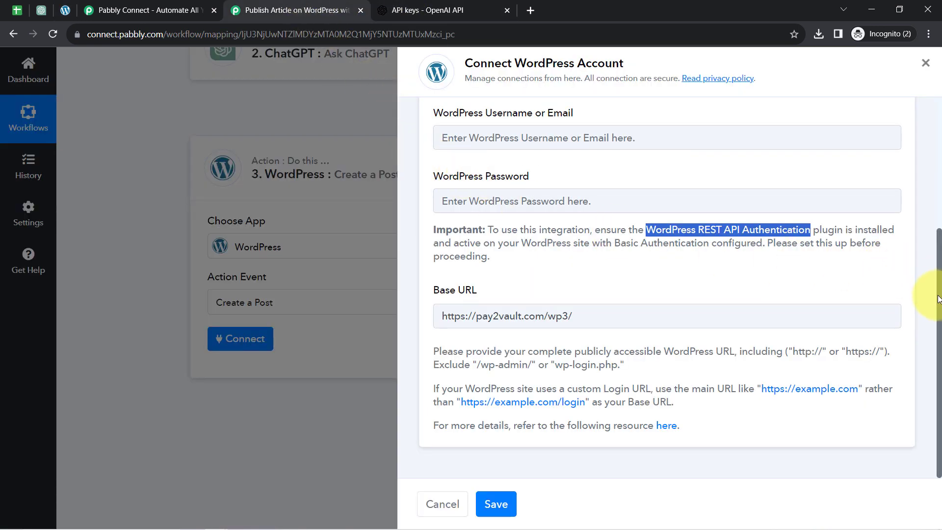
scroll(935, 291, "up", 2)
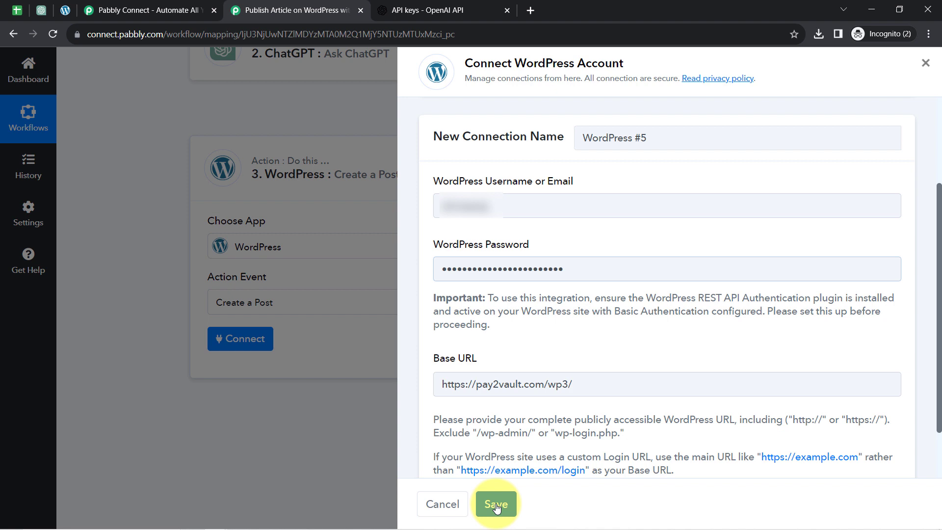
left_click(510, 504)
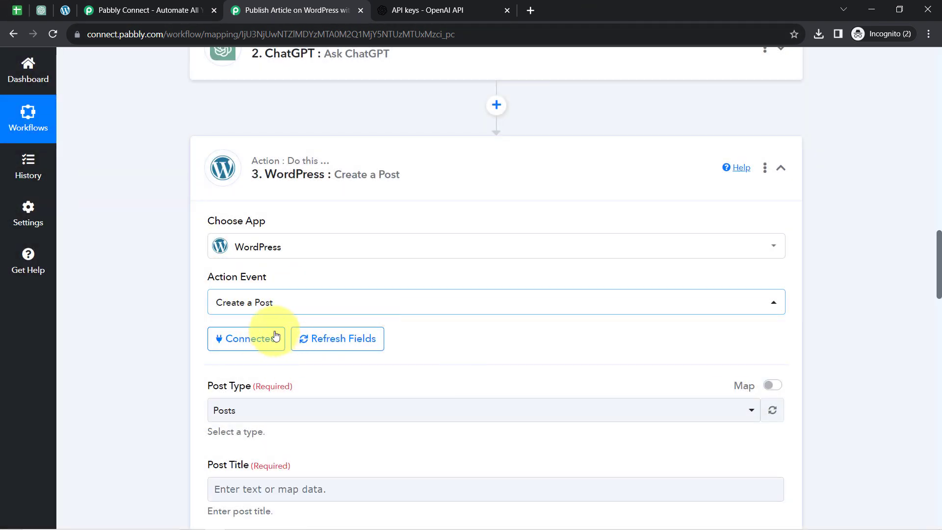
Select Posts as the post type for the WordPress Create a Post action.
left_click_drag(939, 275, 937, 309)
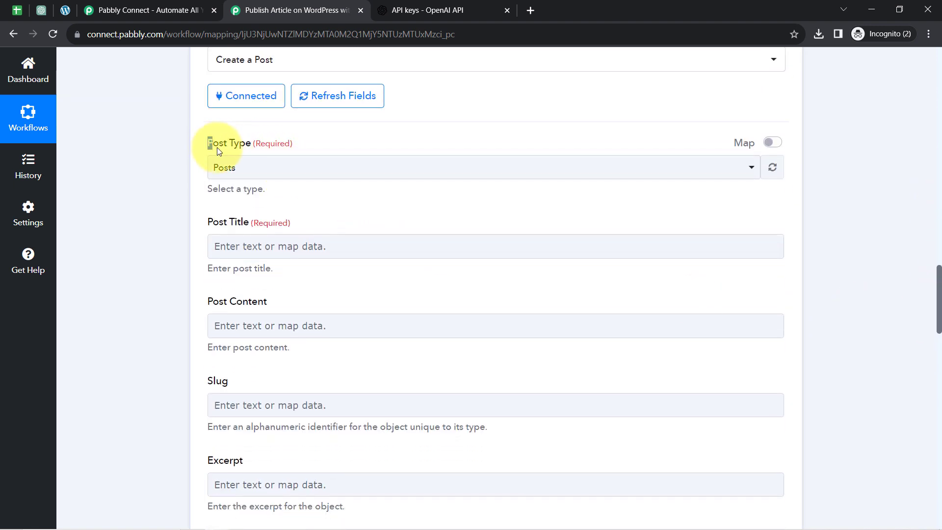
left_click(225, 168)
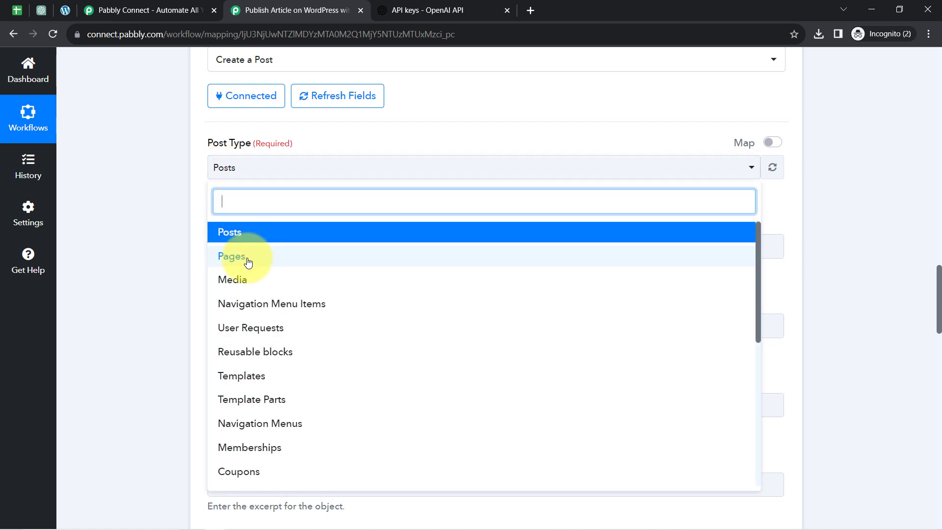
left_click(229, 238)
left_click(192, 201)
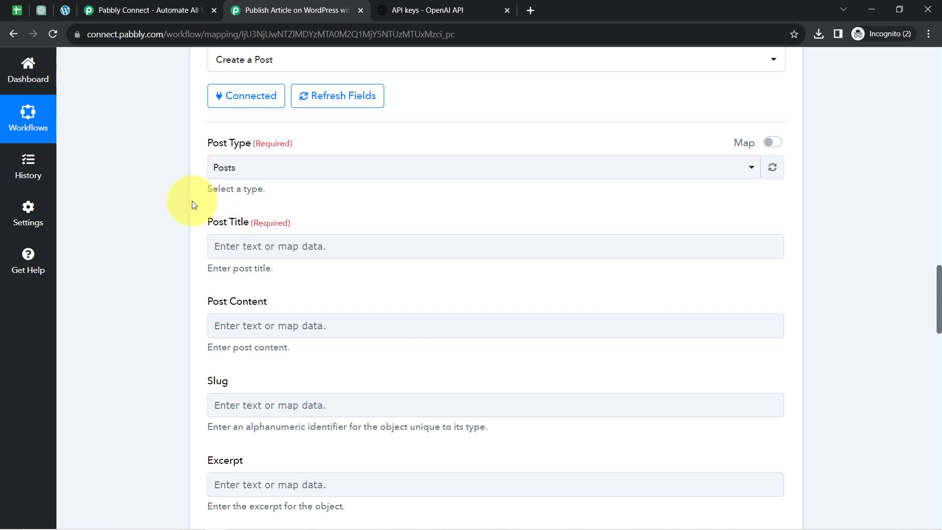
Map the Post Title to the Blog Title value from the Google Sheets step.
left_click_drag(206, 224, 292, 224)
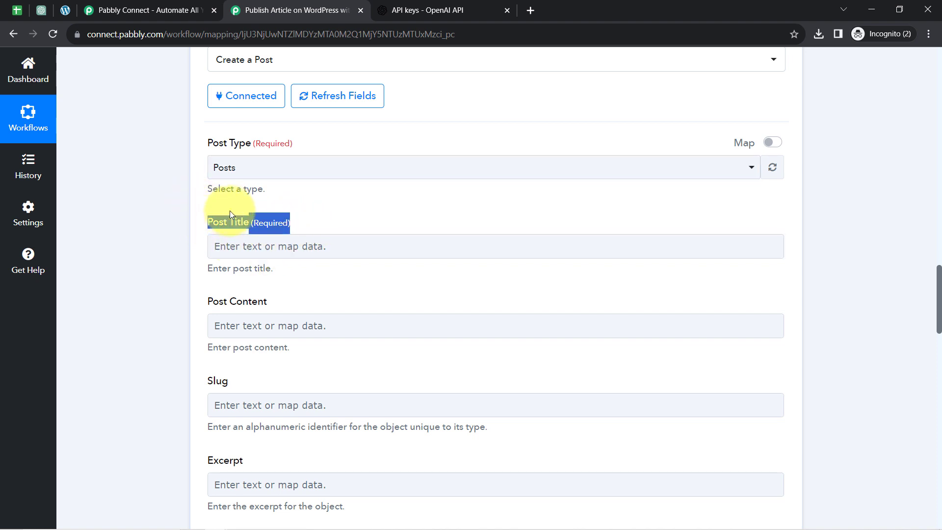
left_click(253, 244)
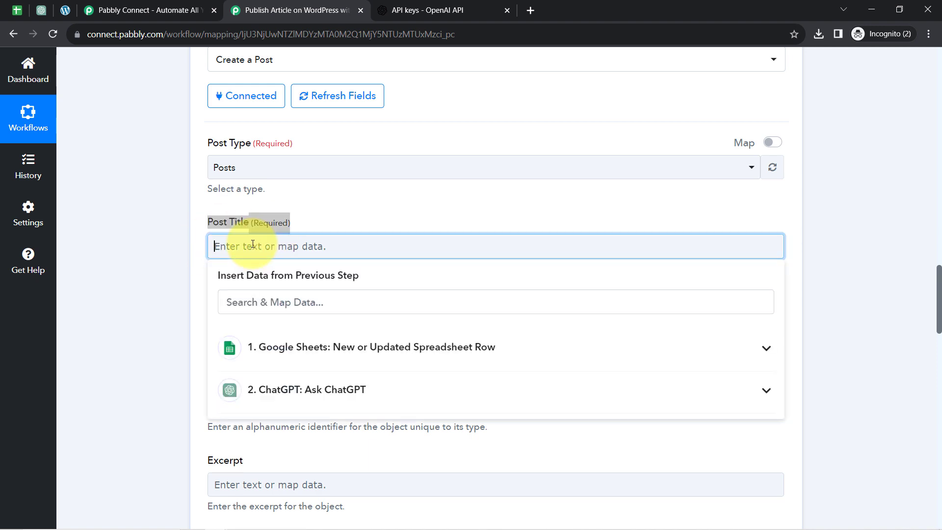
left_click(331, 351)
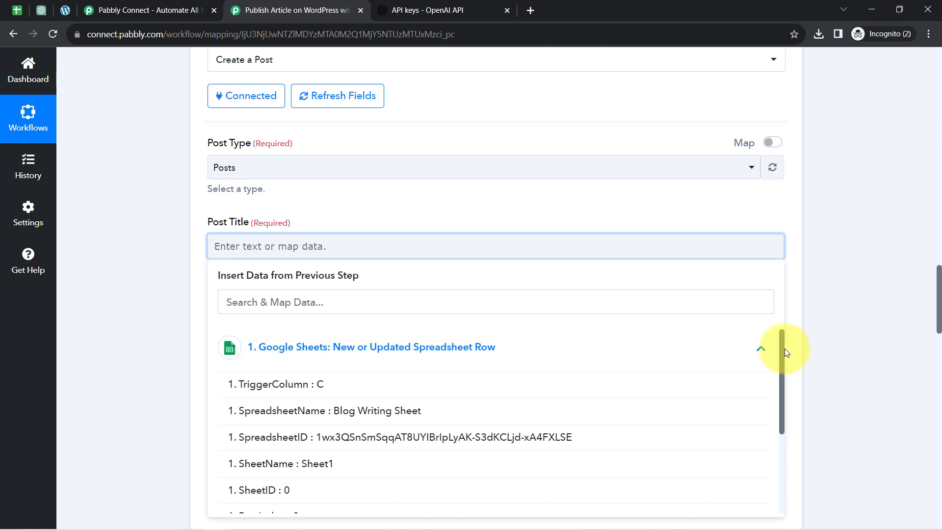
left_click_drag(784, 351, 767, 458)
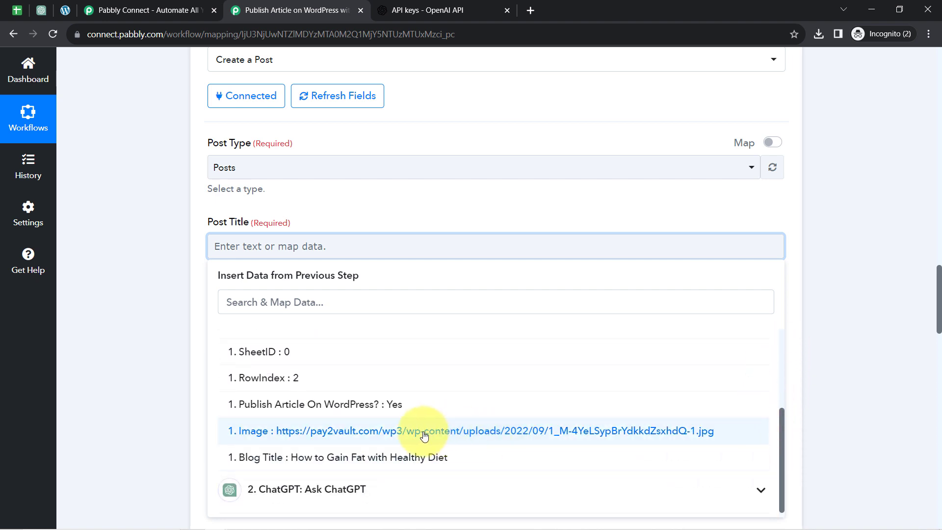
left_click(399, 456)
left_click(187, 290)
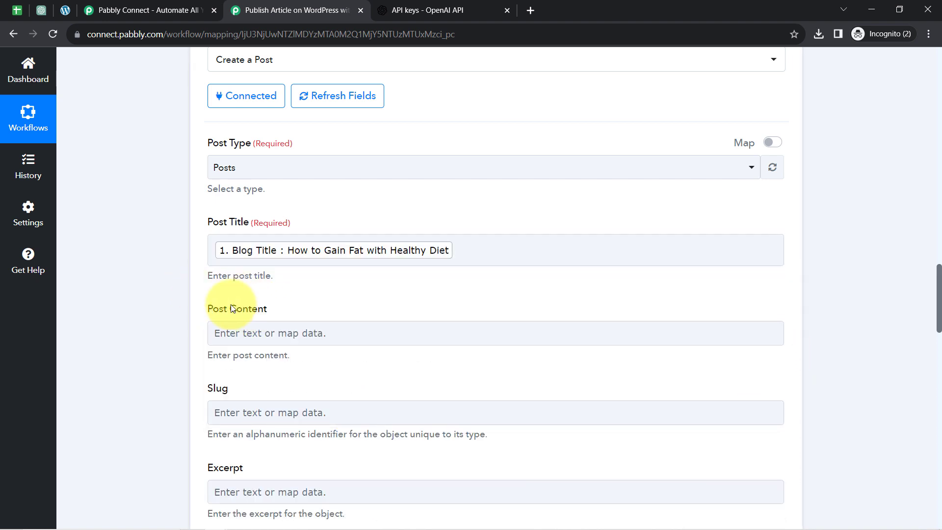
Map the Post Content to the Choices 0 Message Content value from the ChatGPT step.
left_click_drag(232, 308, 263, 308)
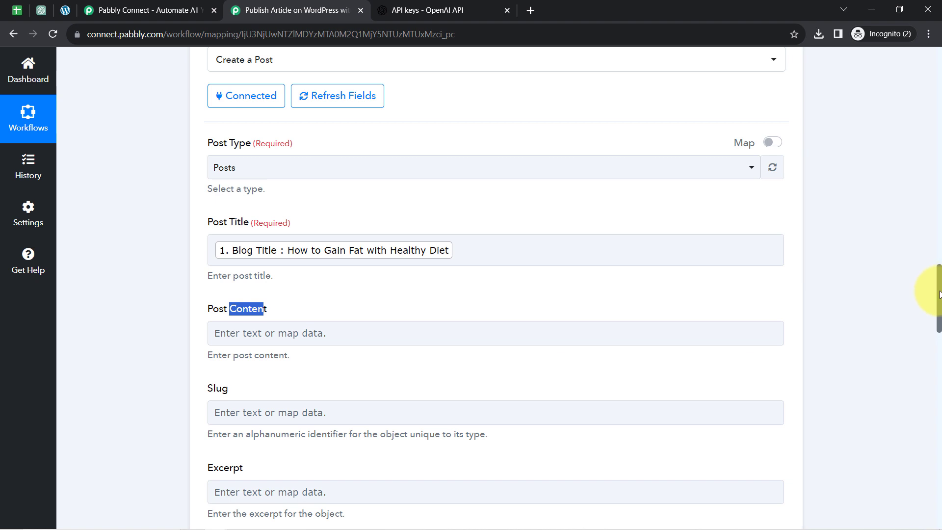
left_click_drag(938, 295, 938, 311)
left_click(260, 209)
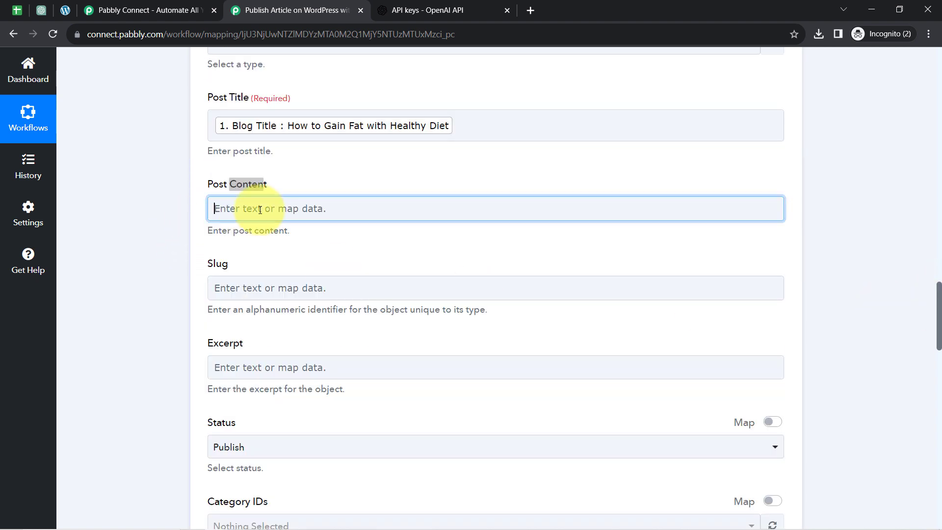
left_click(316, 351)
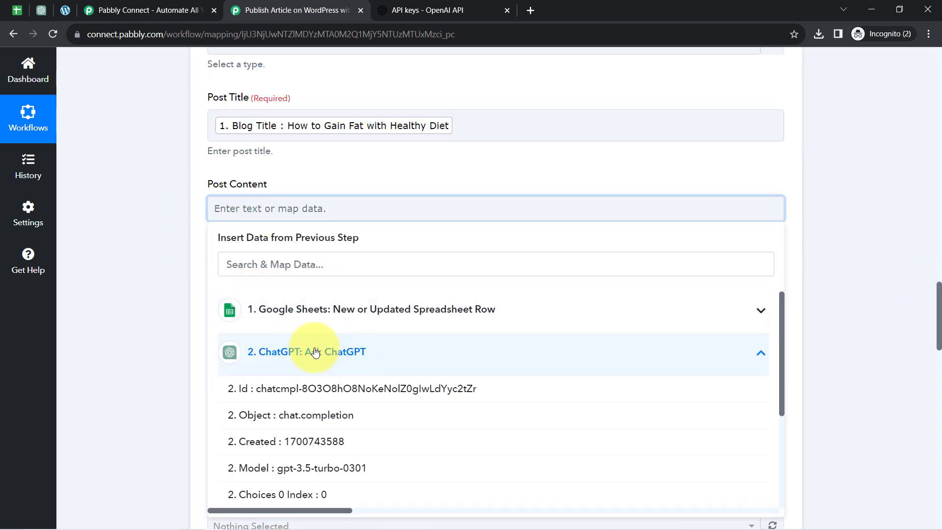
left_click_drag(781, 313, 777, 416)
left_click(482, 388)
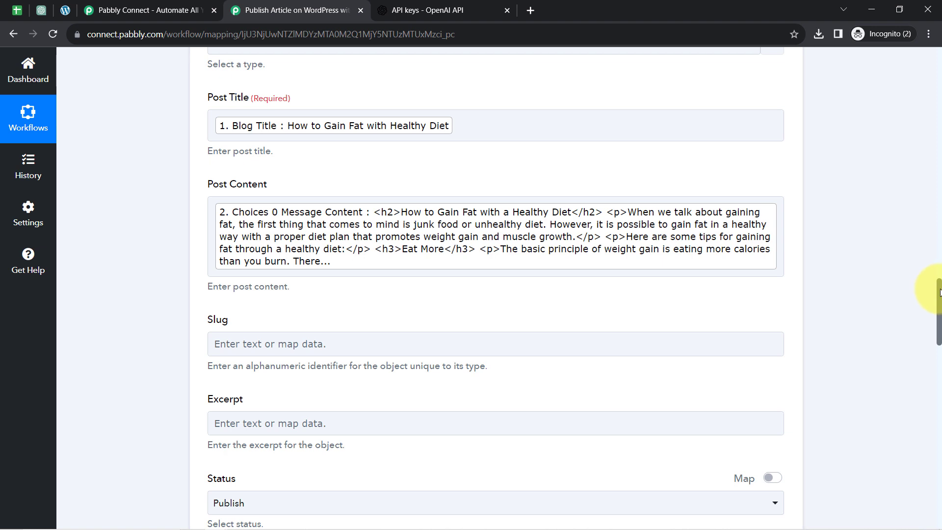
Map the Slug to the Blog Title value from the Google Sheets step.
left_click_drag(940, 342, 940, 351)
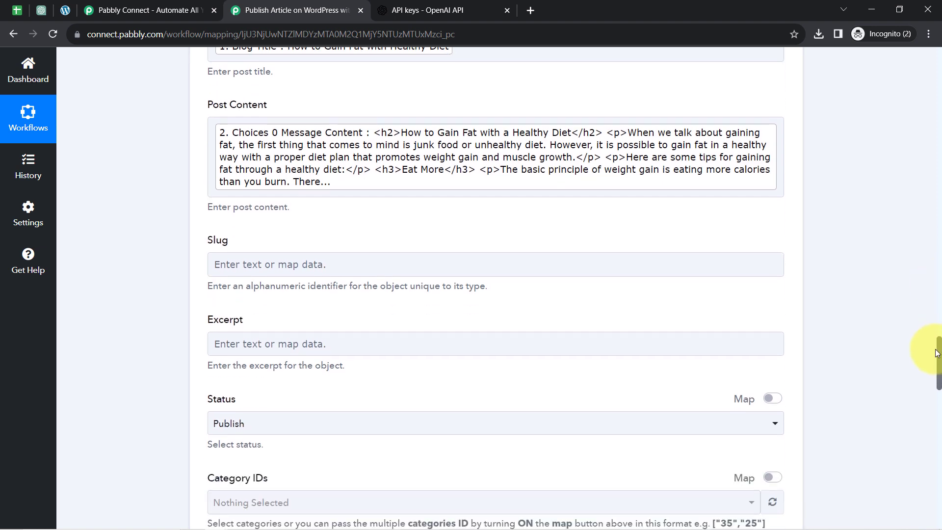
left_click(218, 265)
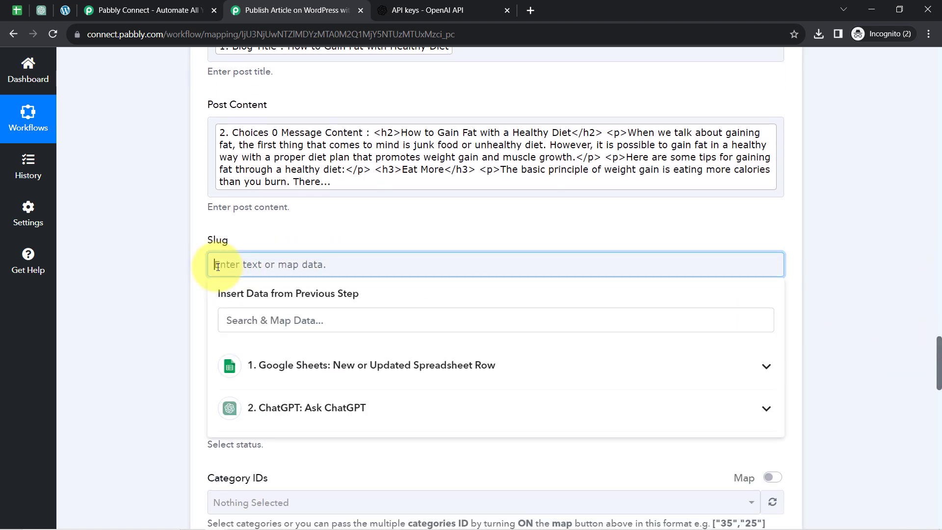
left_click(269, 375)
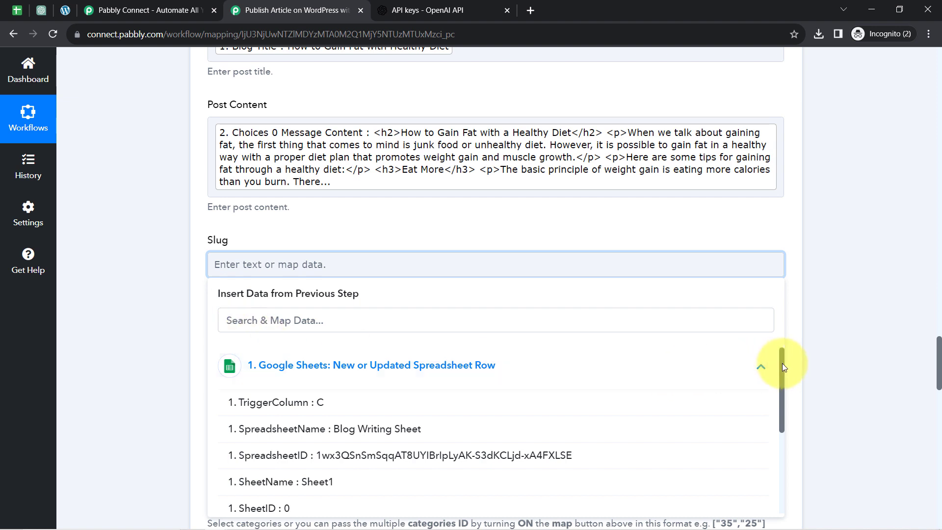
scroll(781, 363, "down", 3)
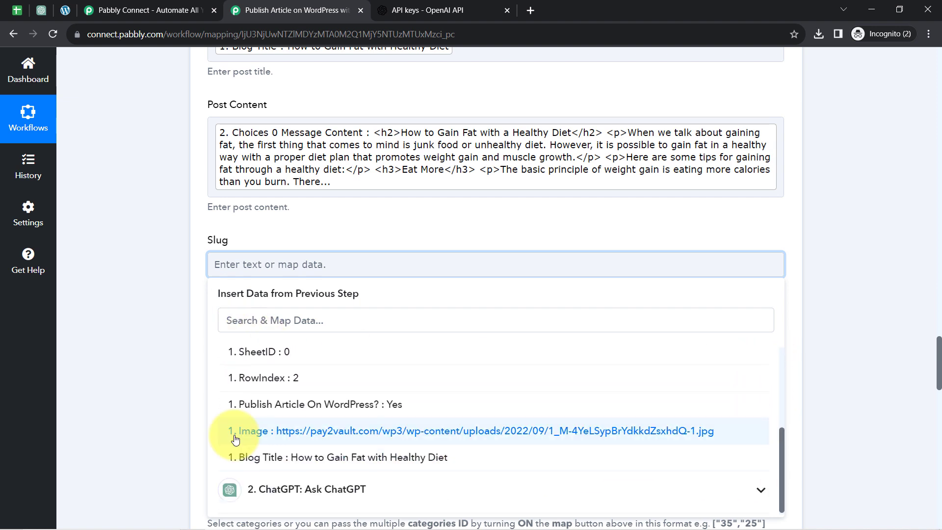
left_click(340, 457)
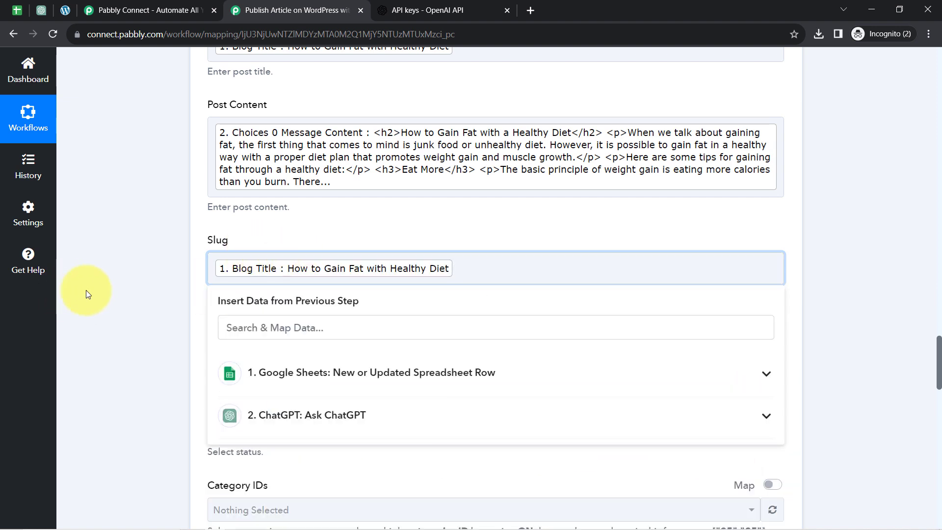
left_click(118, 291)
Leave the Excerpt empty and select Publish as the post's status.
scroll(272, 286, "down", 2)
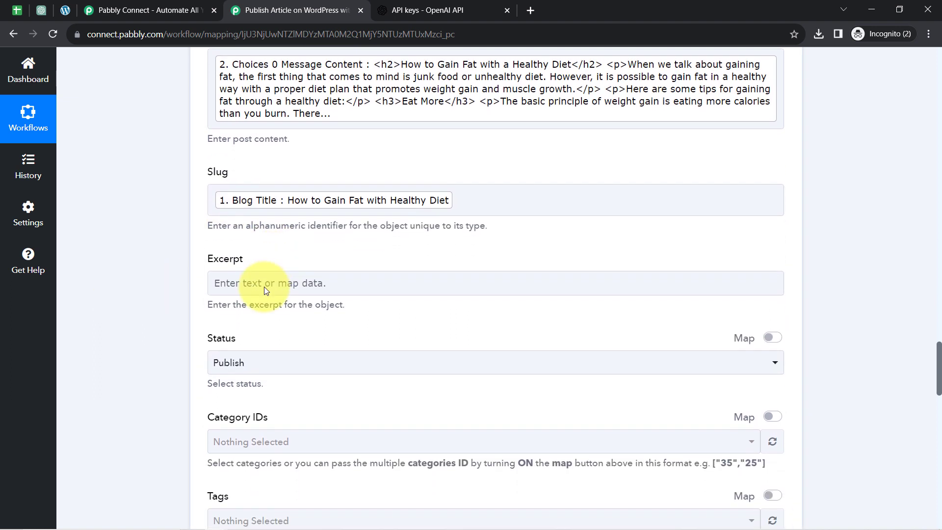
scroll(264, 290, "down", 3)
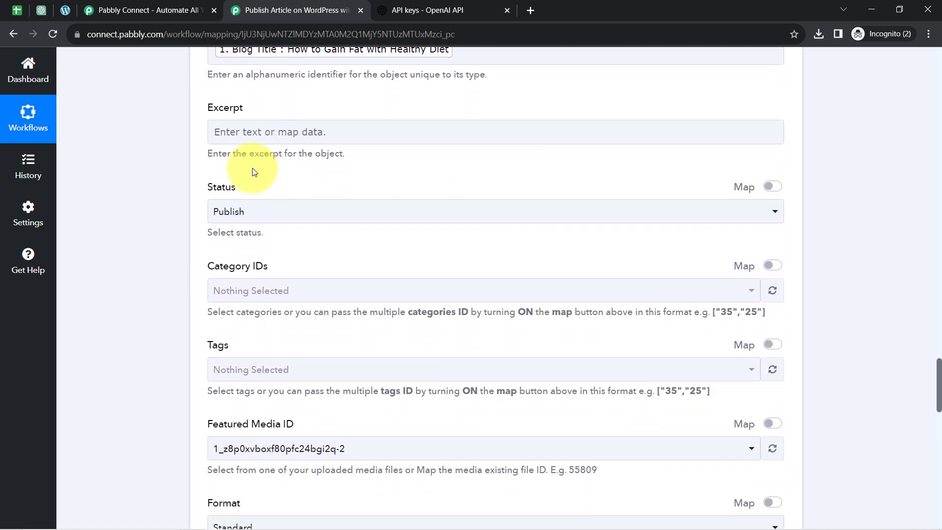
scroll(253, 172, "down", 1)
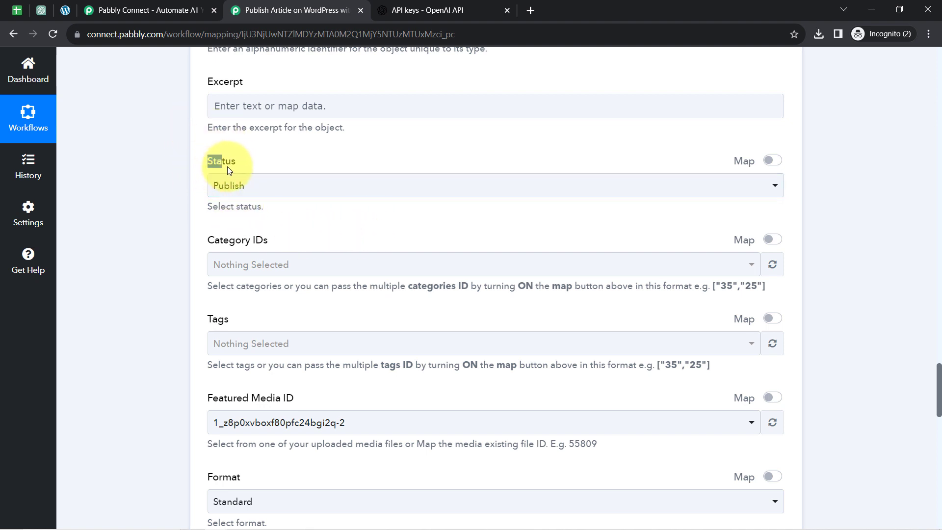
left_click(184, 181)
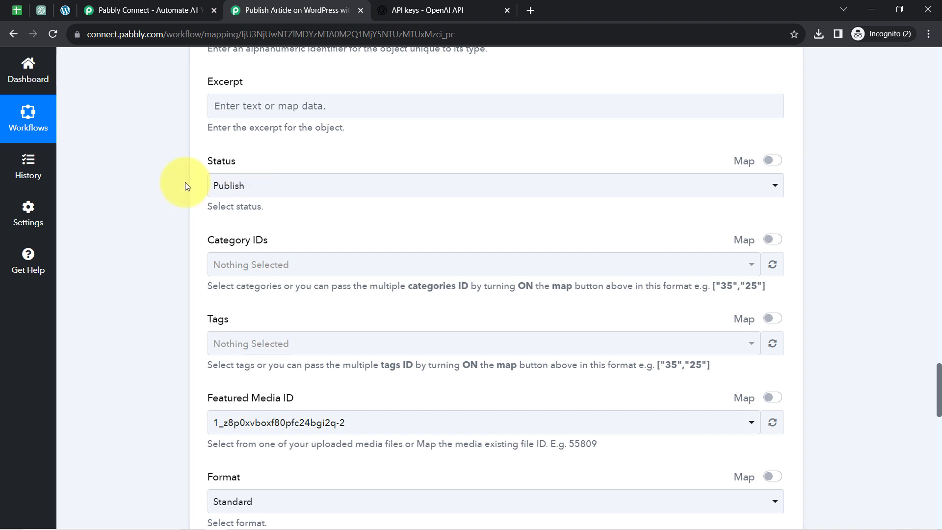
left_click(226, 191)
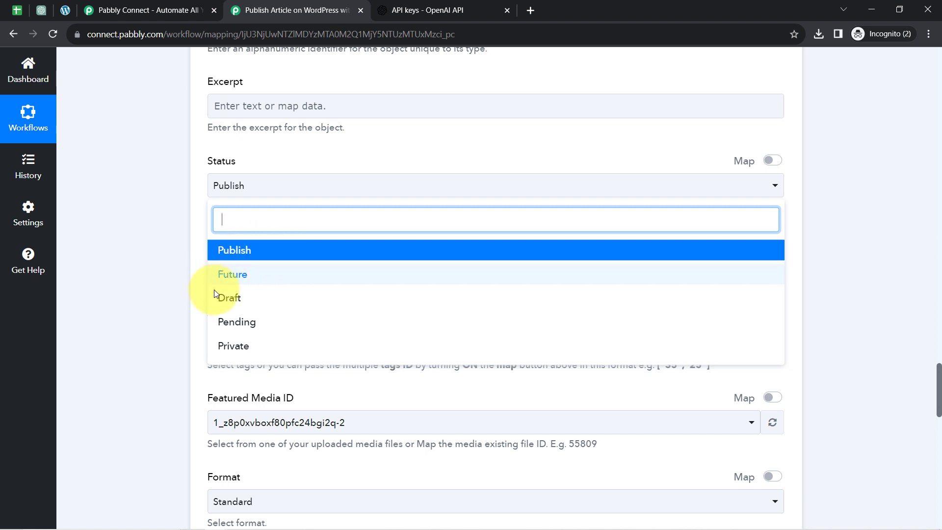
left_click(230, 249)
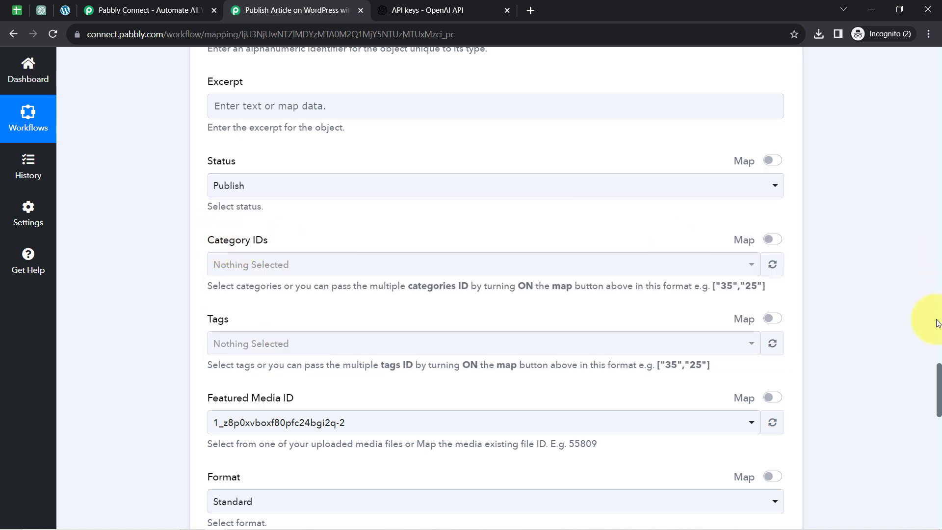
Check the Category IDs choices and format example, and enable mapping for Category IDs.
scroll(938, 376, "down", 1)
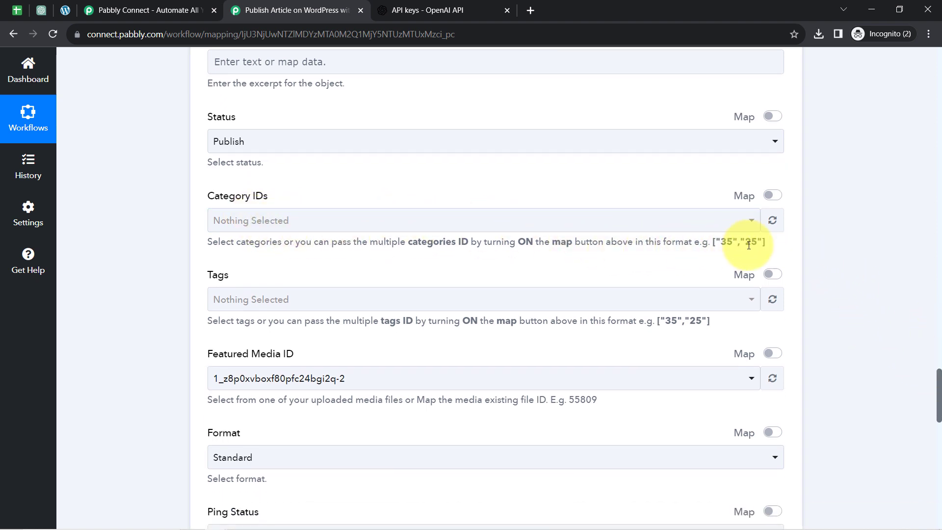
left_click_drag(766, 245, 704, 244)
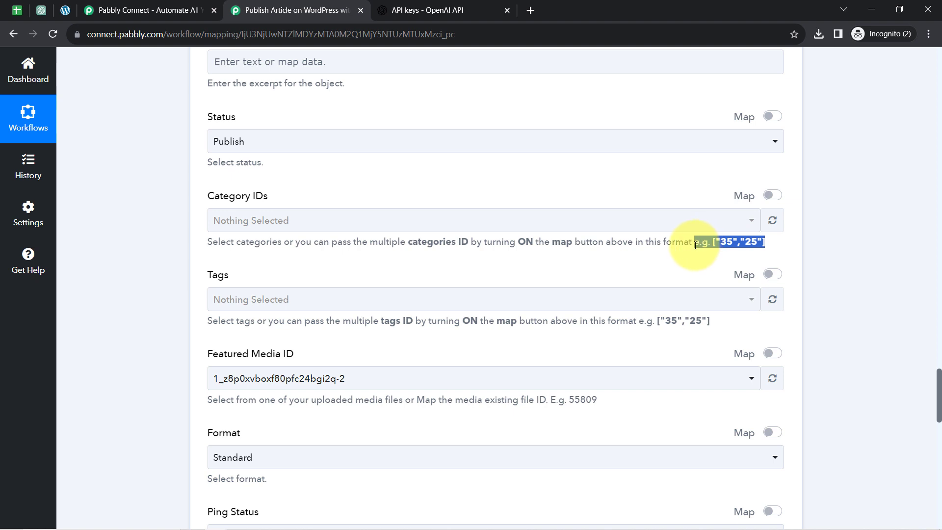
left_click(314, 220)
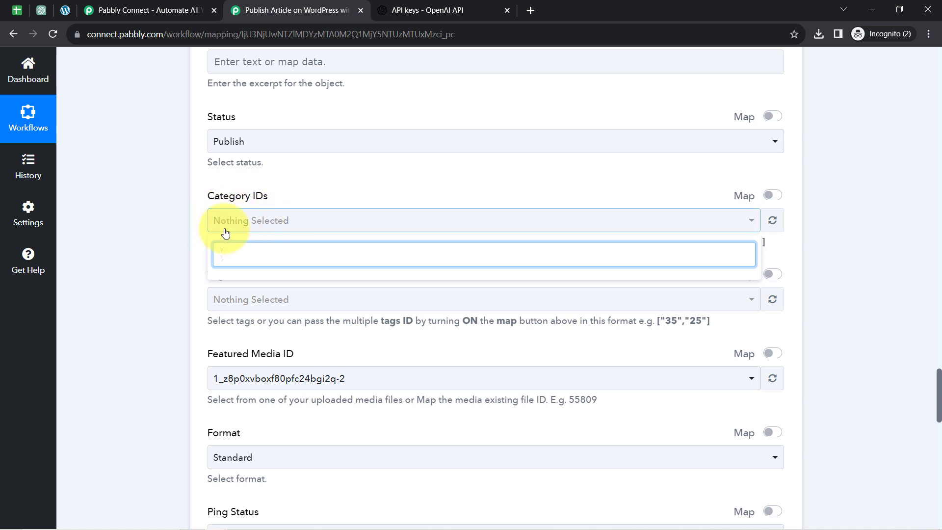
left_click(210, 229)
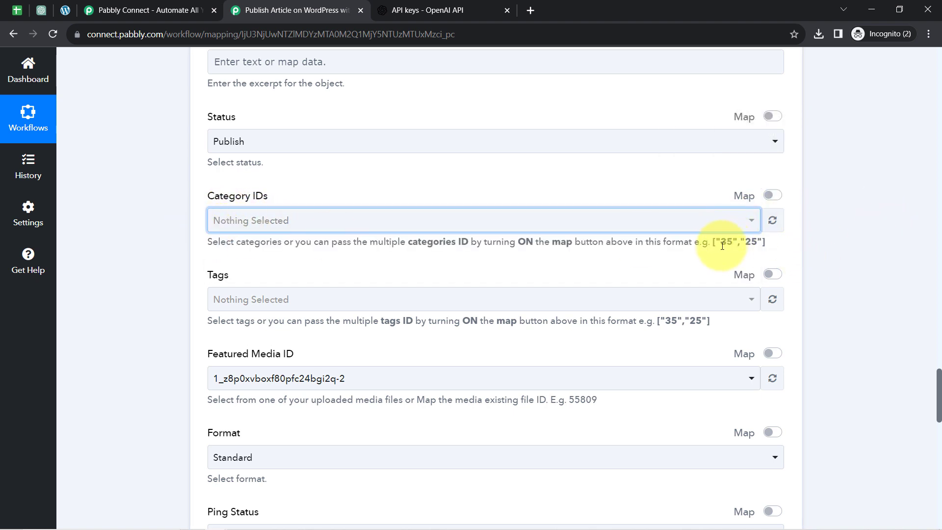
left_click_drag(715, 242, 777, 245)
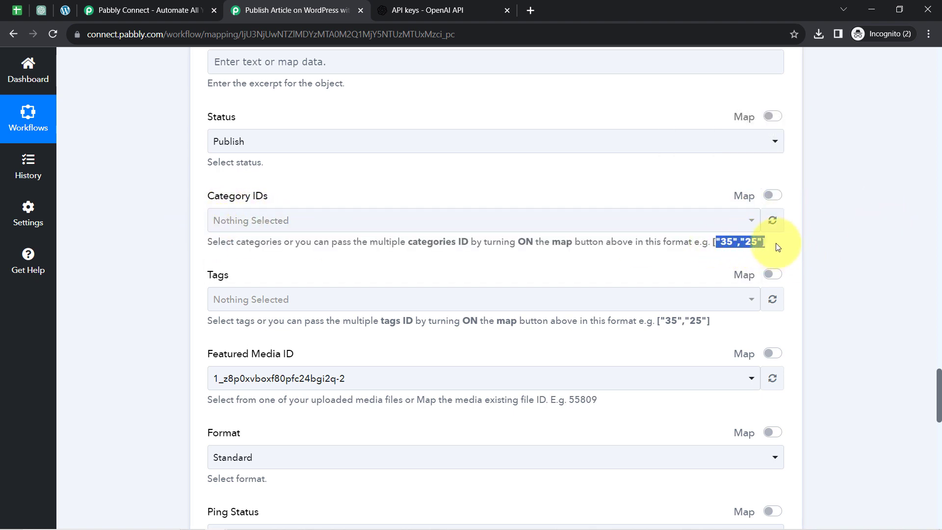
left_click(768, 199)
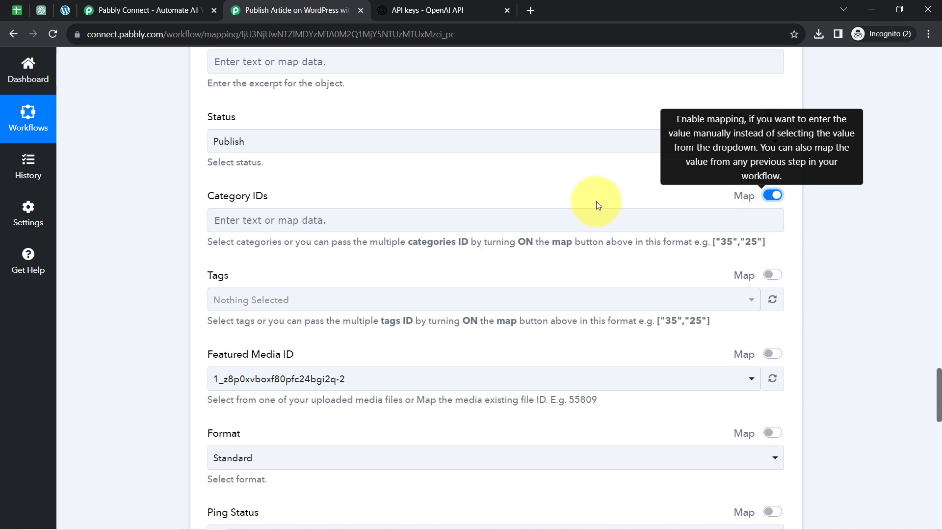
Try the sample value ["35","36"] for Category IDs and clear it again.
left_click(241, 229)
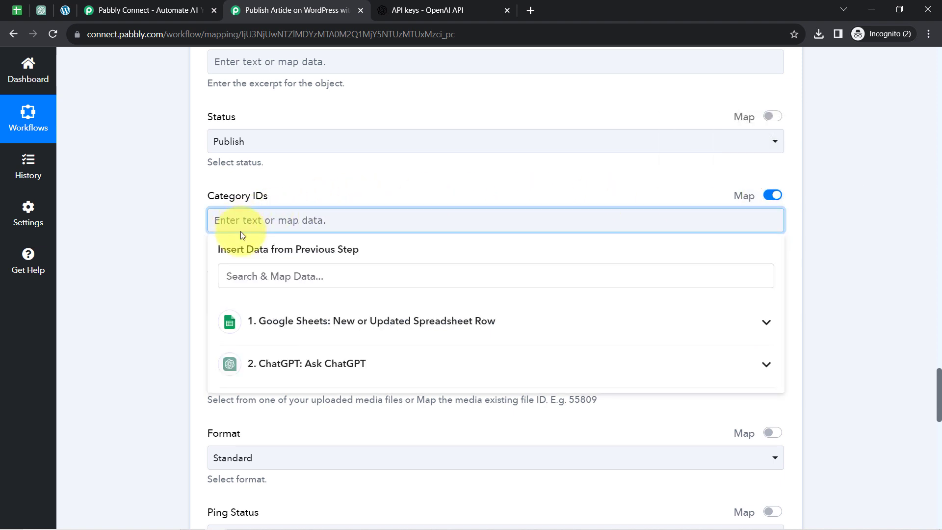
type("{")
key("BackSpace")
type("[")
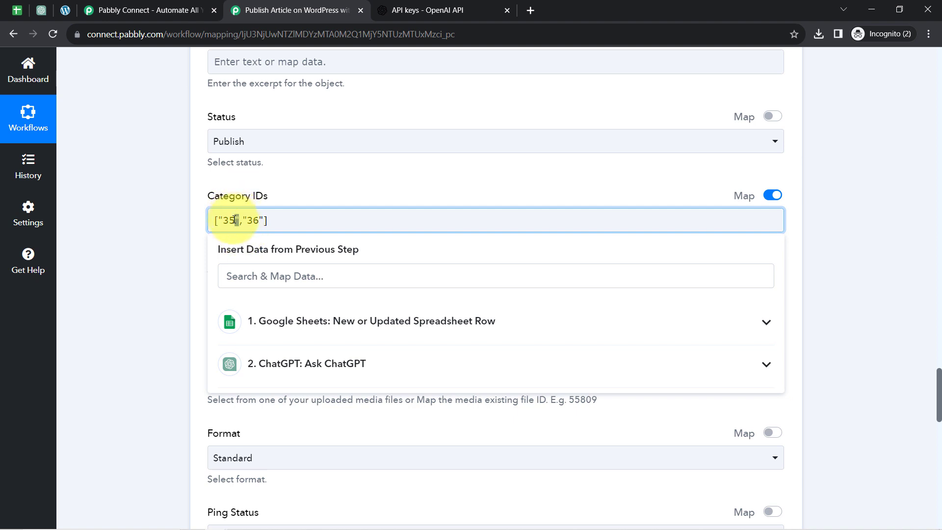
left_click(187, 275)
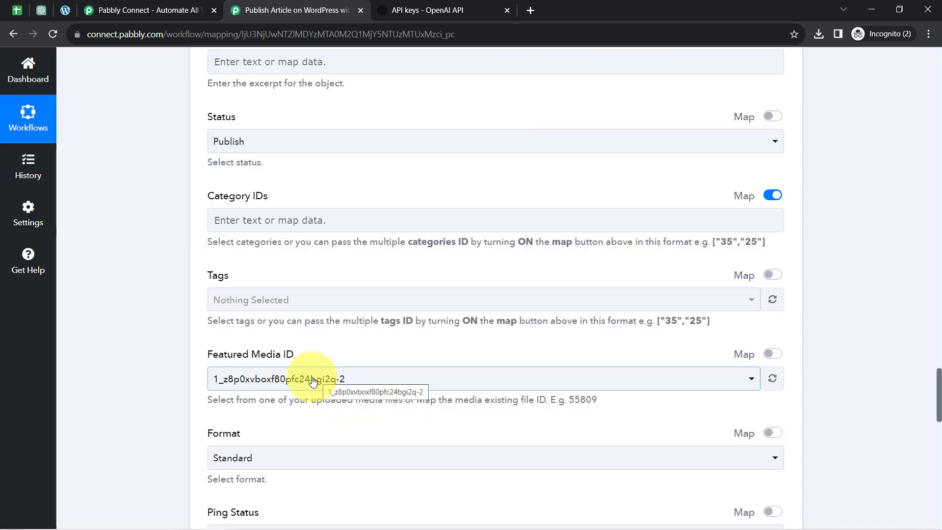
View the uploaded media choices for Featured Media ID and enable mapping for that field.
scroll(940, 395, "down", 1)
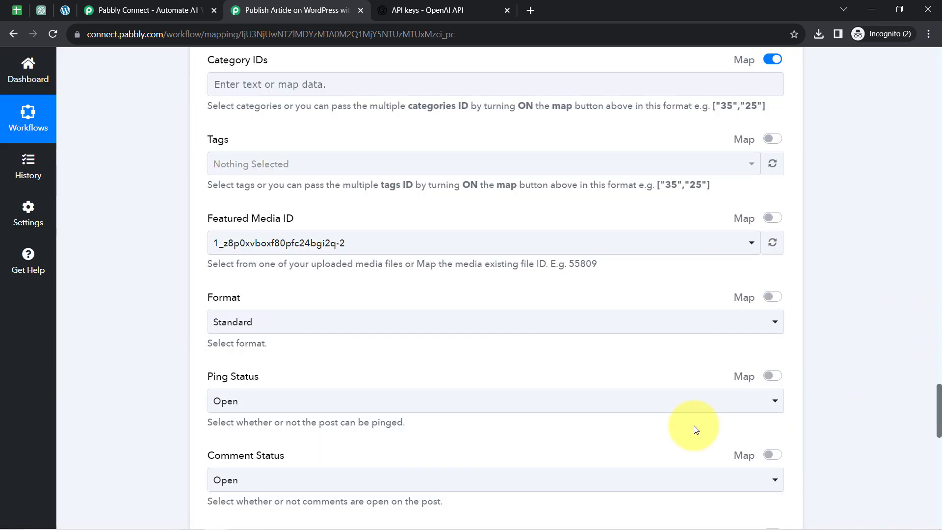
left_click(297, 241)
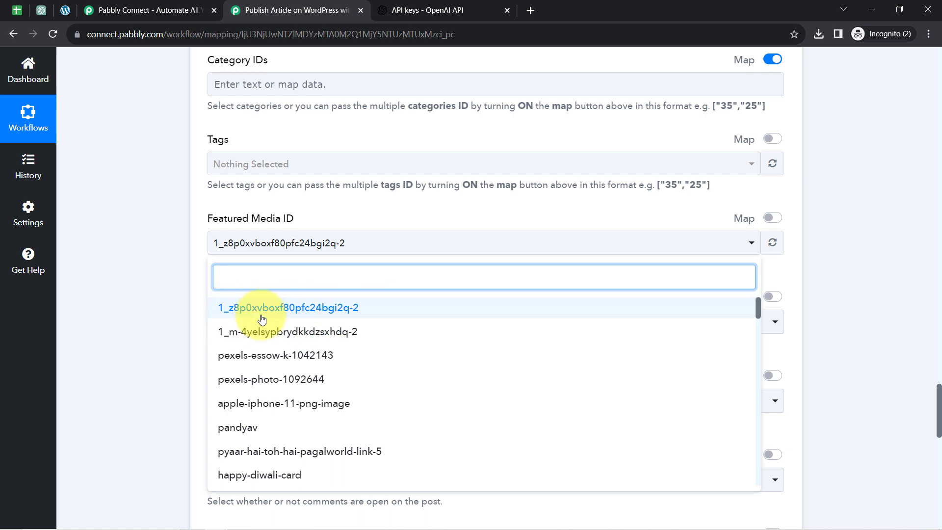
left_click(771, 221)
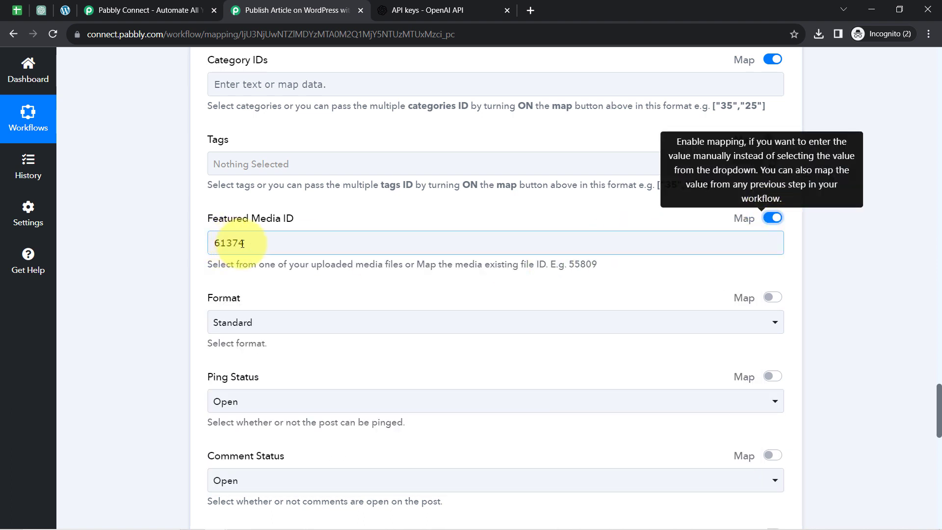
Clear the ID from Featured Media ID and check the Format choices, keeping Standard selected.
double_click(242, 244)
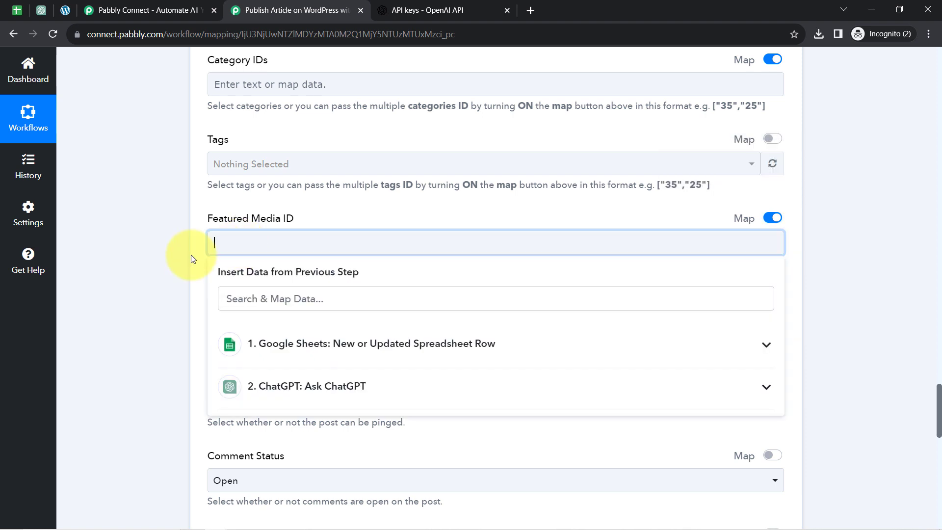
left_click(874, 393)
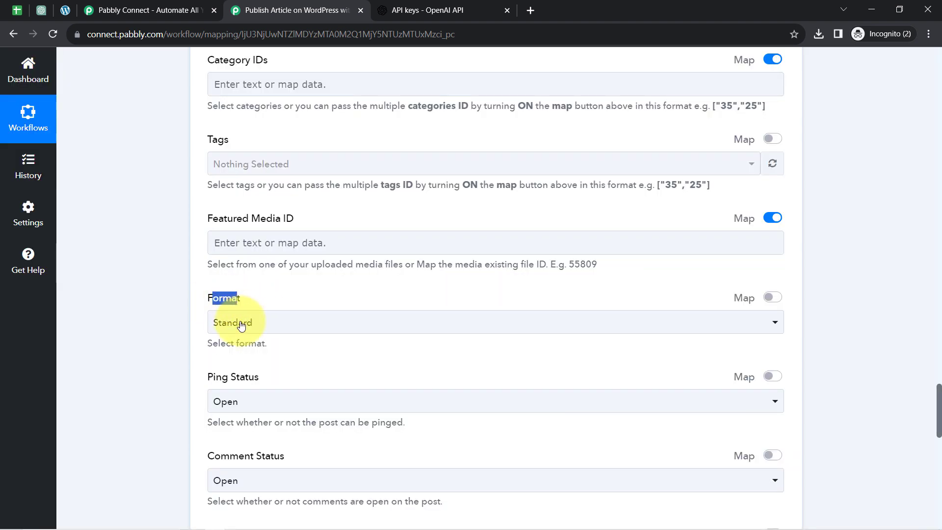
left_click(238, 322)
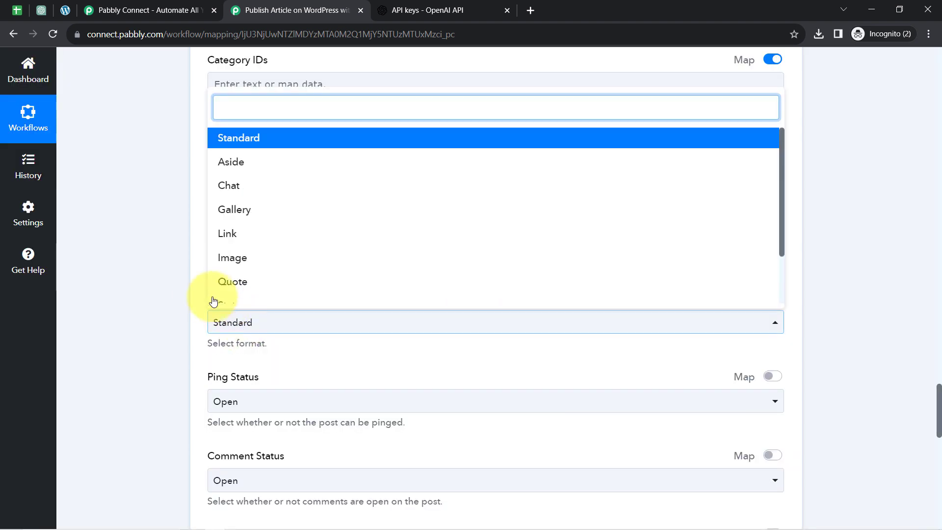
left_click_drag(937, 390, 939, 419)
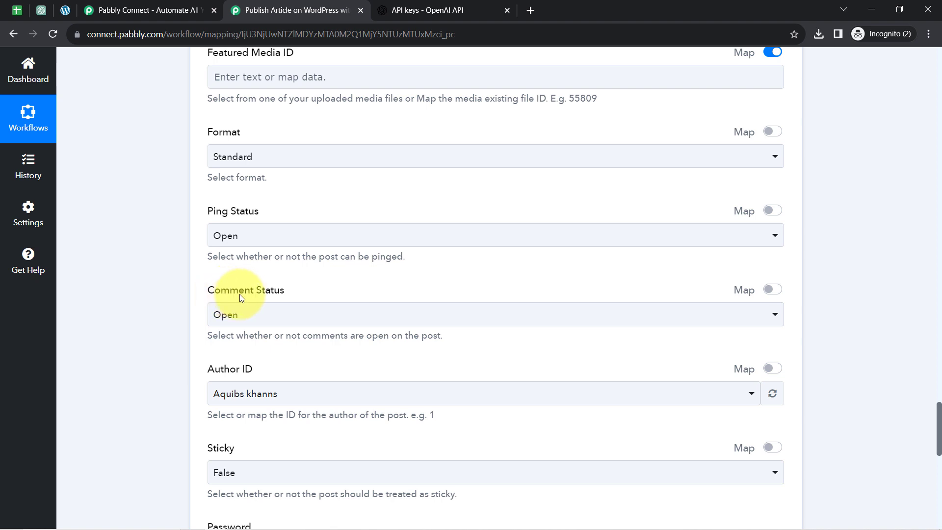
Leave the comment, author, sticky, password and date options at their defaults, and save the action with a test request.
left_click_drag(220, 293, 295, 298)
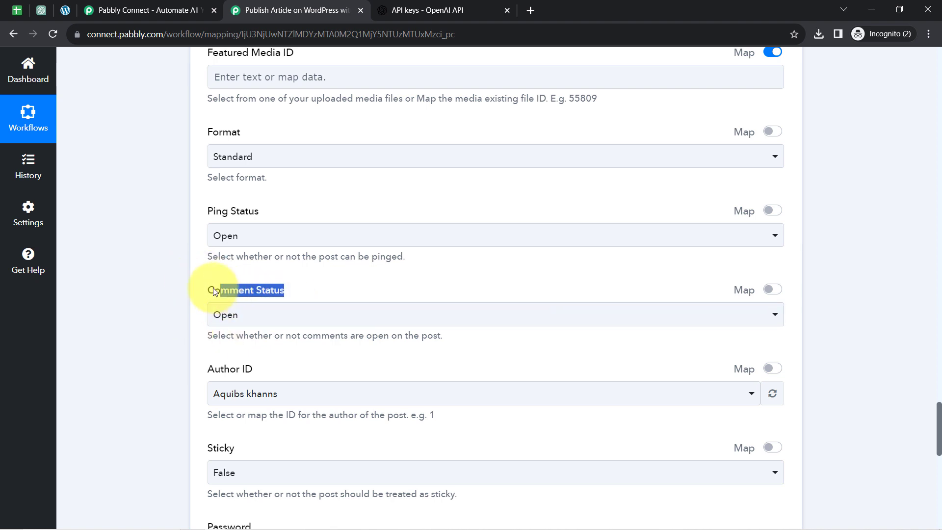
left_click(214, 311)
left_click(939, 448)
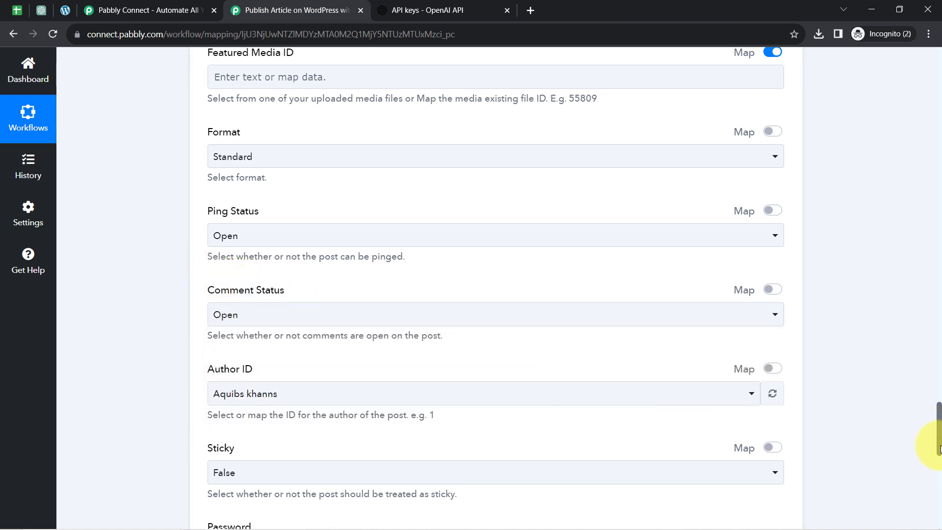
left_click_drag(939, 426, 939, 455)
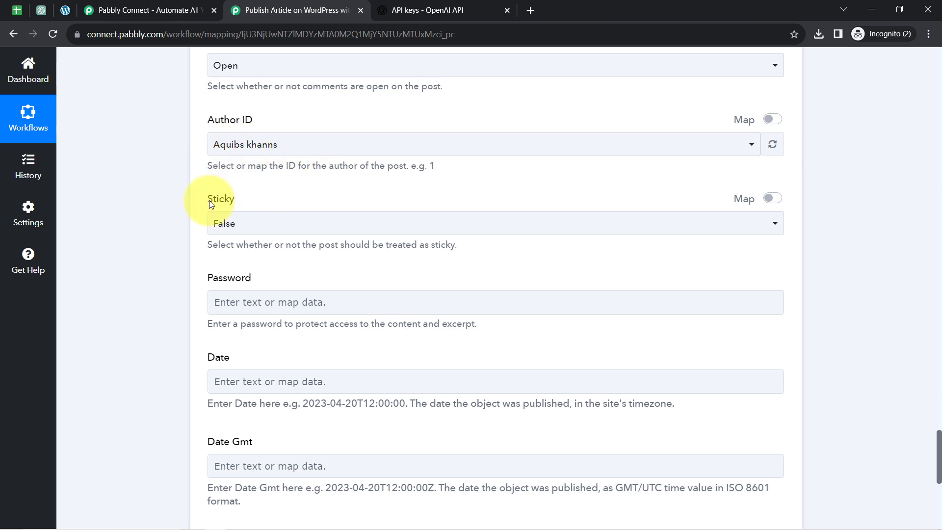
left_click_drag(219, 276, 241, 277)
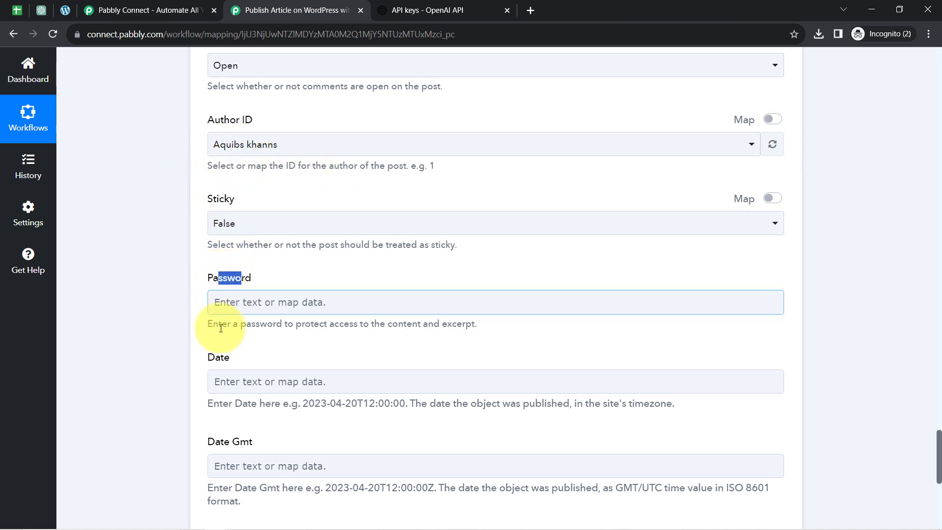
left_click_drag(220, 357, 238, 358)
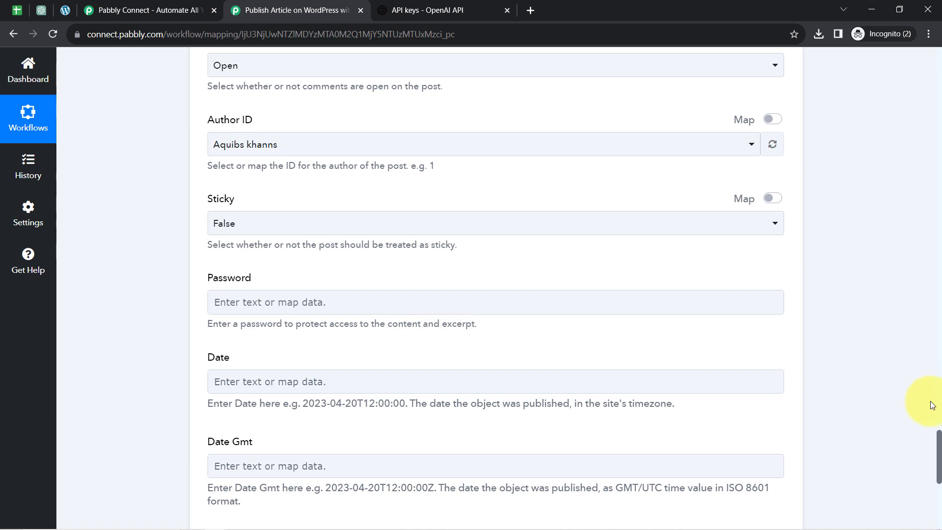
left_click_drag(936, 436, 937, 485)
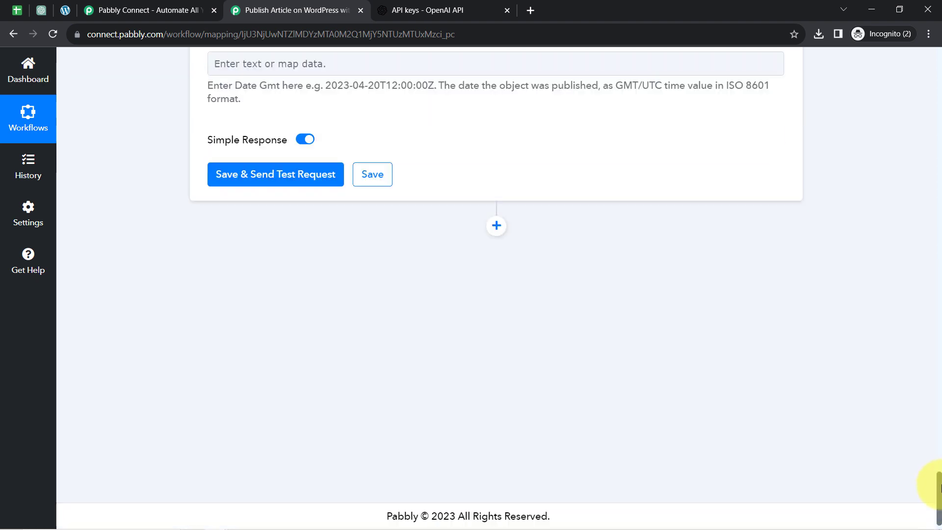
left_click(241, 179)
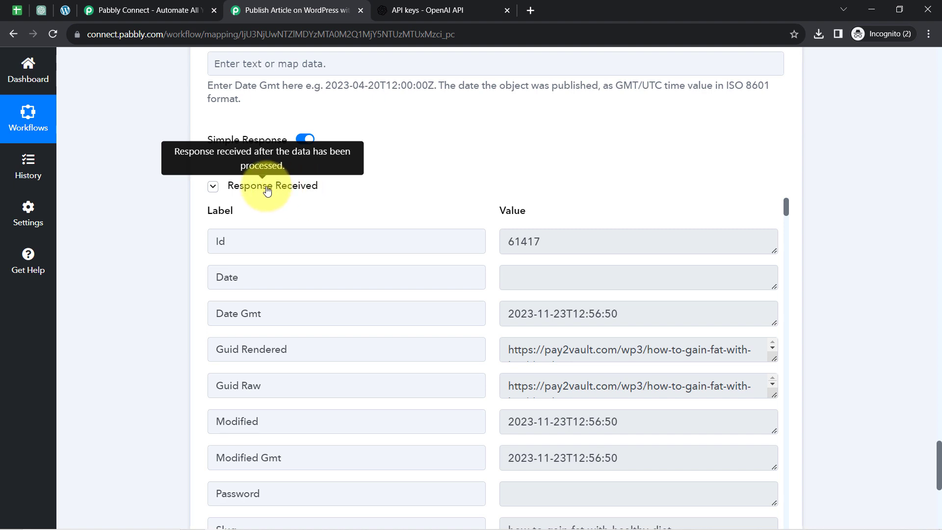
Find the Guid Raw URL in the received response and open the published post from it.
left_click(270, 186)
left_click(291, 188)
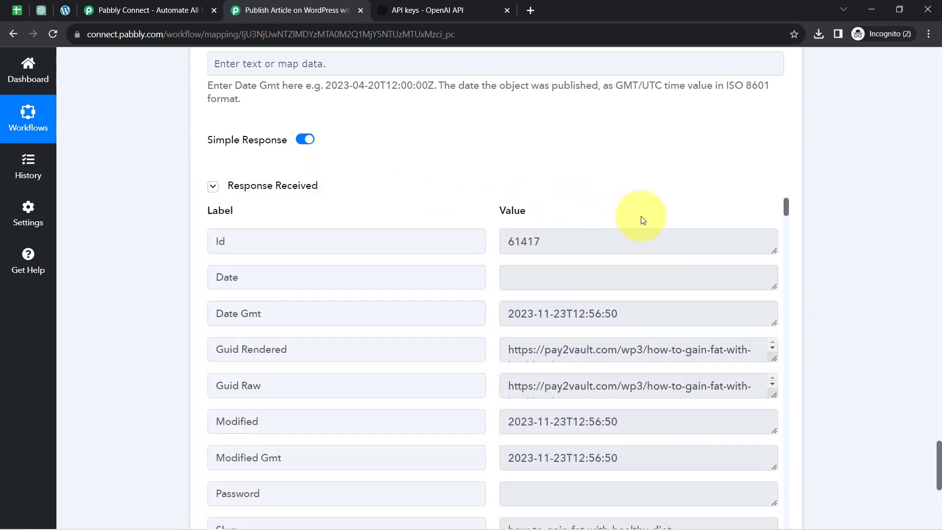
scroll(785, 206, "down", 2)
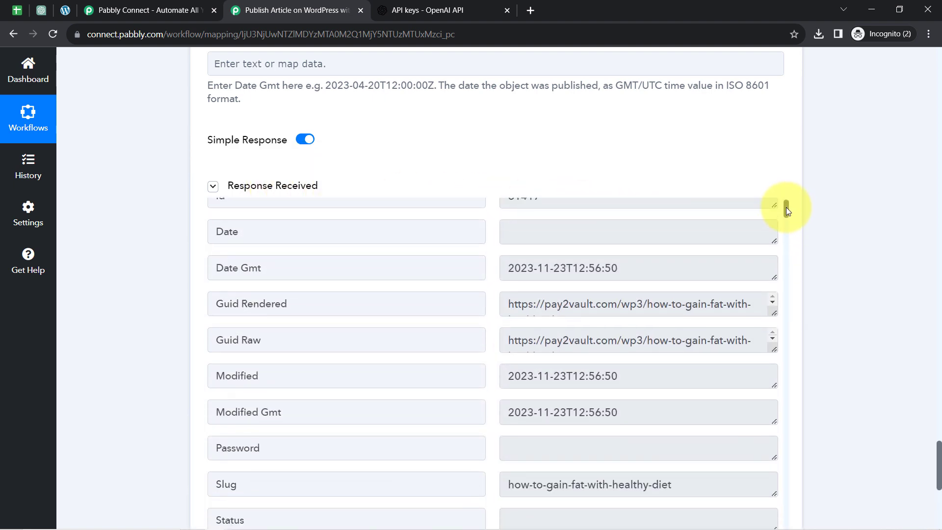
triple_click(597, 323)
right_click(595, 325)
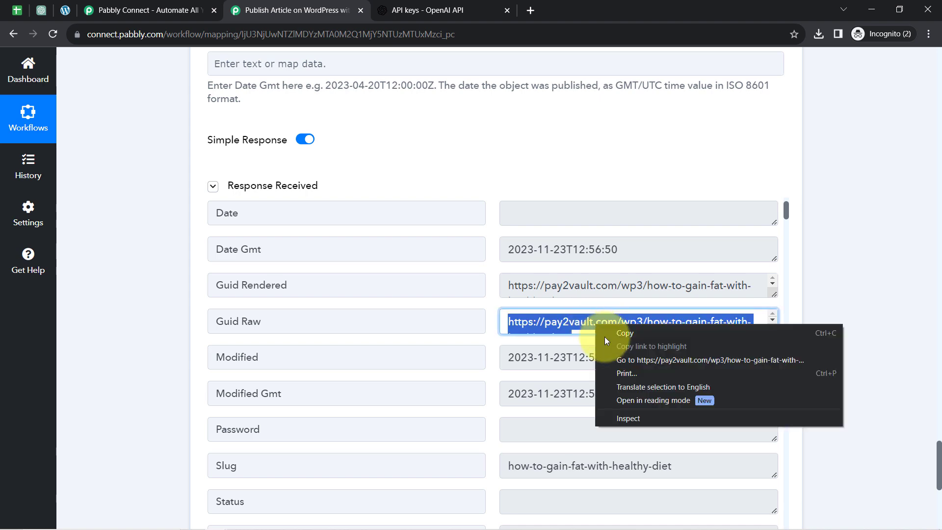
left_click(625, 361)
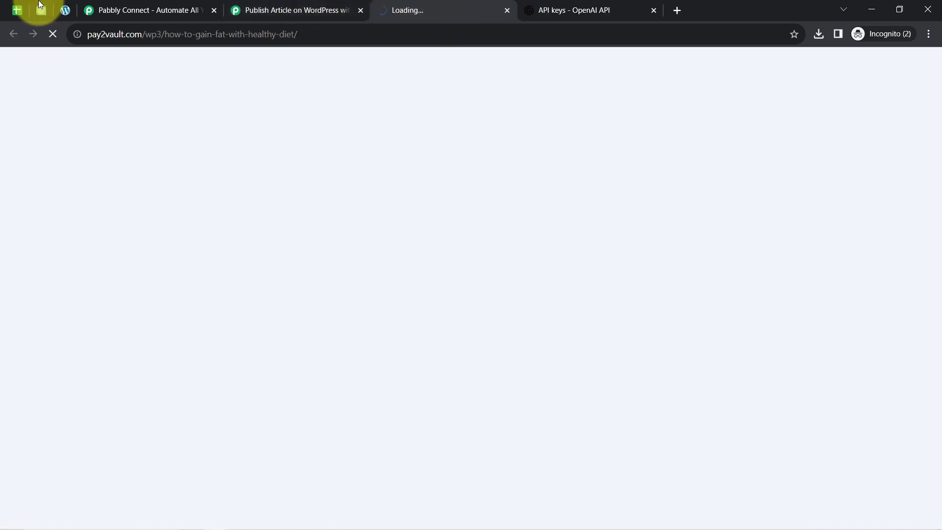
Open the Posts list in the WordPress admin and increase the browser zoom by one level.
left_click(63, 8)
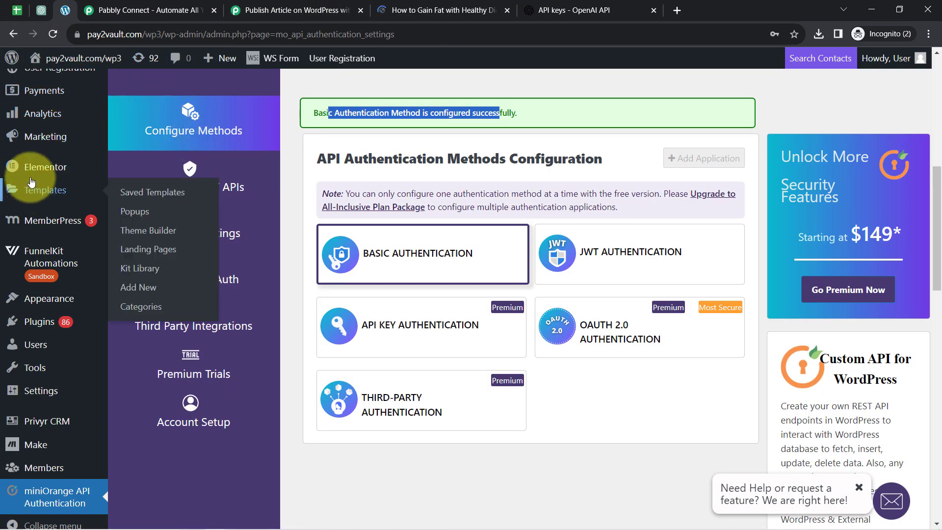
scroll(38, 187, "up", 1)
scroll(38, 187, "up", 4)
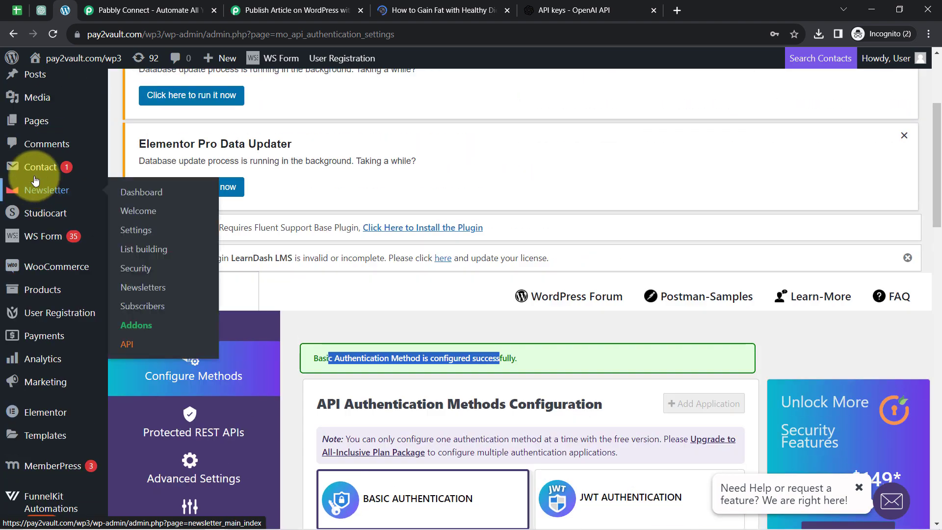
left_click(30, 74)
left_click(928, 33)
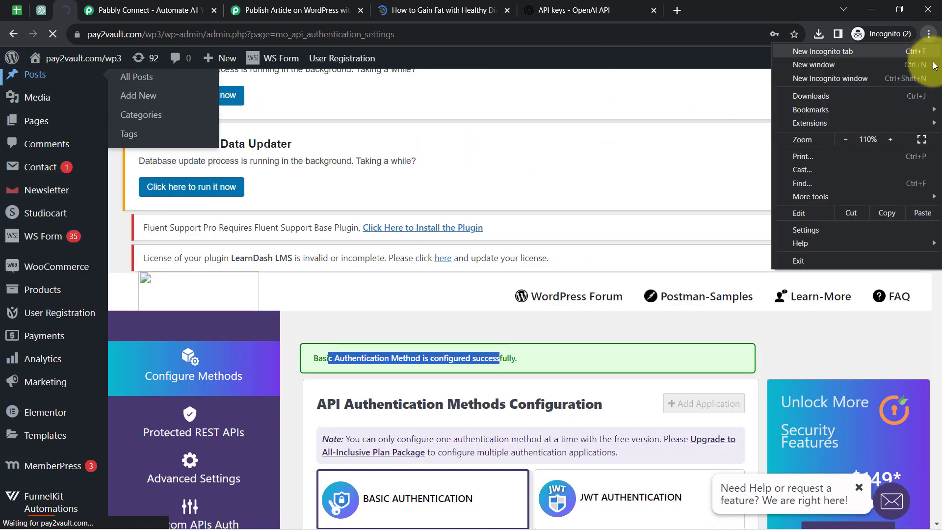
left_click(890, 140)
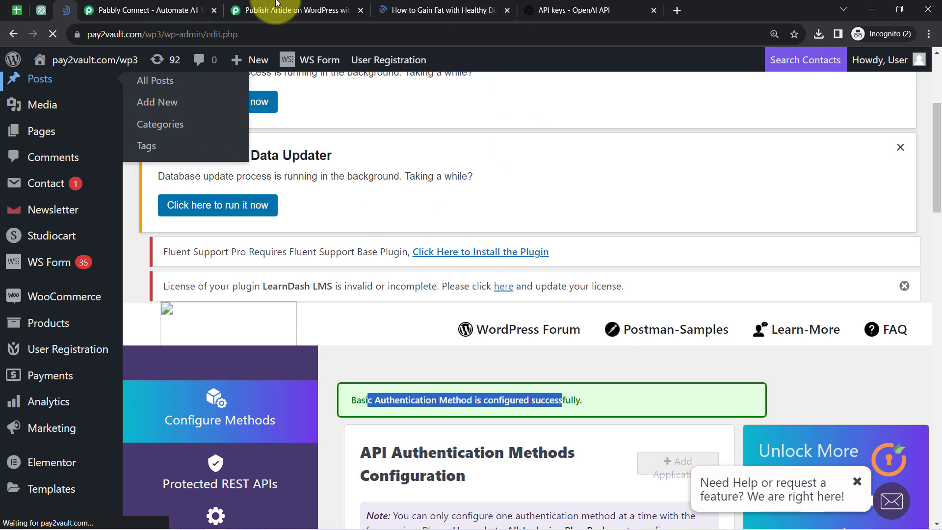
Examine the published How to Gain Fat with Healthy Diet post, from its title and section headings down to the conclusion and image.
left_click(448, 6)
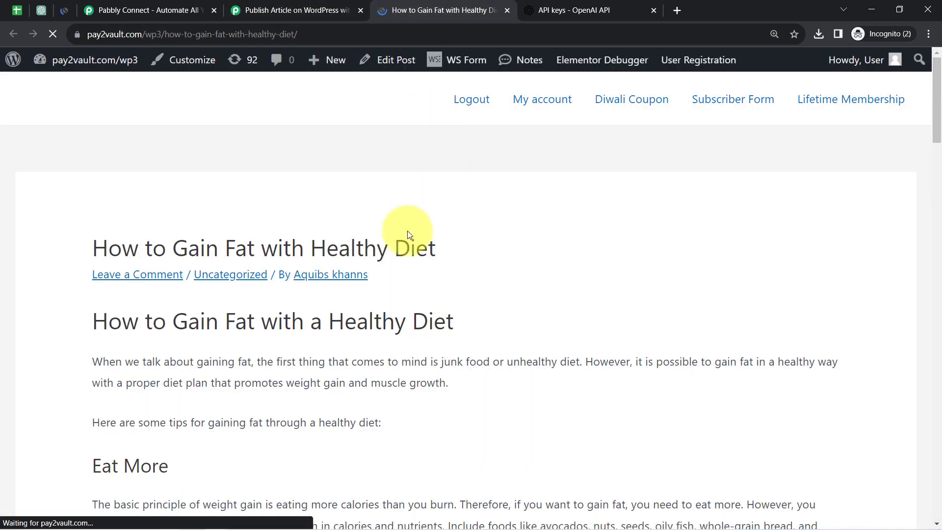
left_click_drag(936, 93, 930, 115)
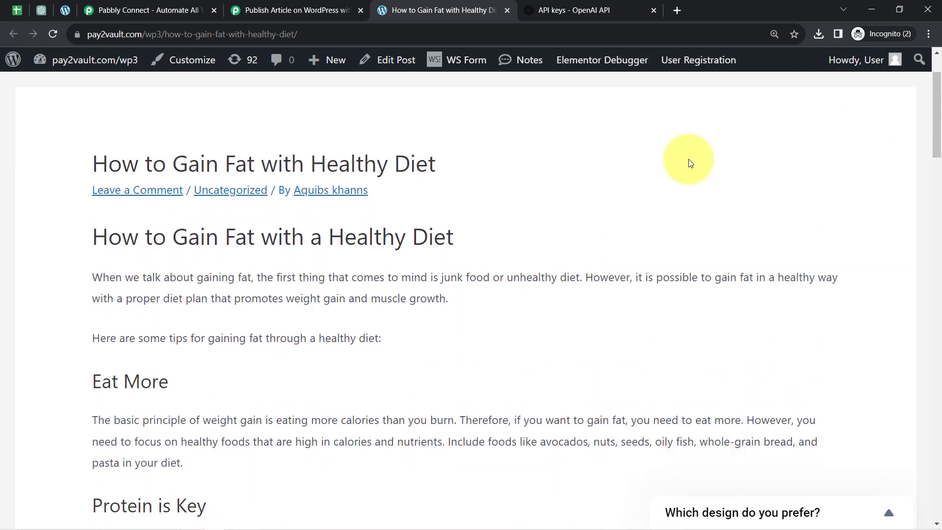
left_click_drag(127, 165, 238, 162)
left_click(238, 163)
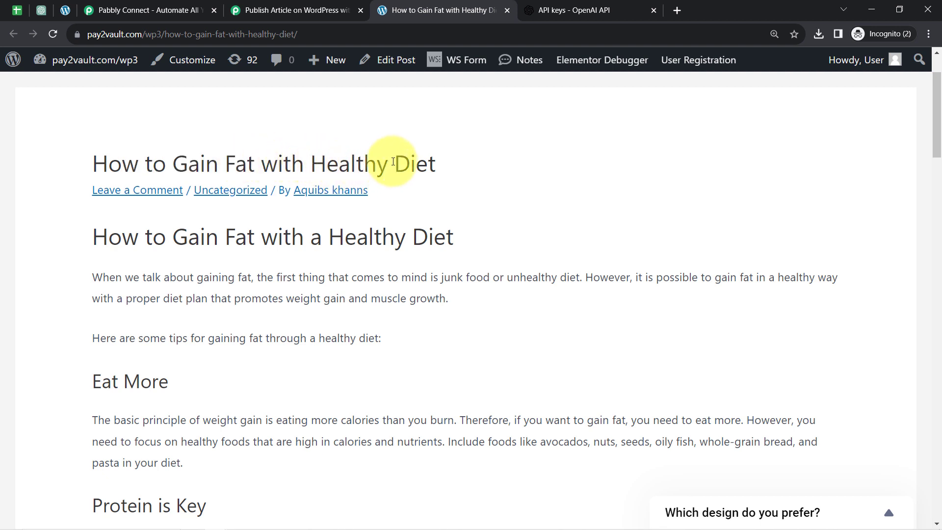
left_click_drag(122, 237, 428, 243)
left_click_drag(118, 237, 382, 237)
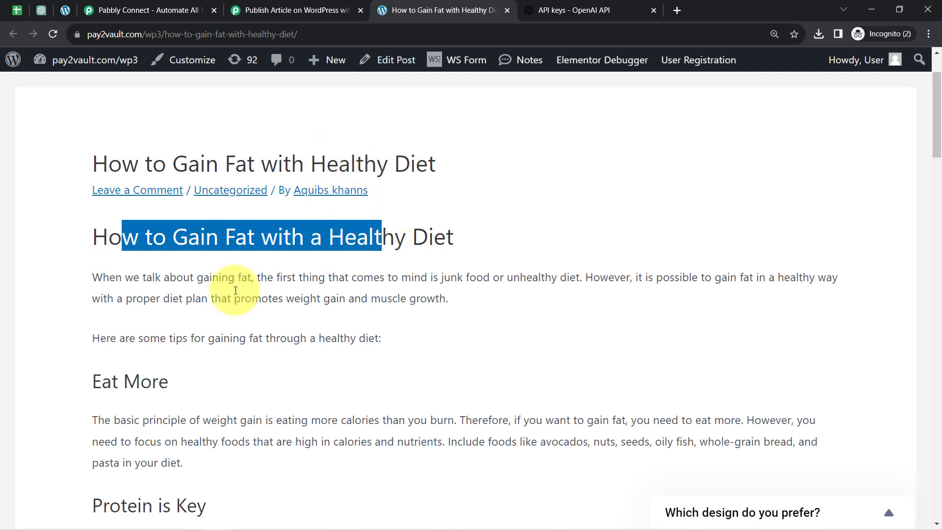
left_click(227, 336)
left_click_drag(935, 139, 929, 185)
left_click_drag(116, 117, 138, 122)
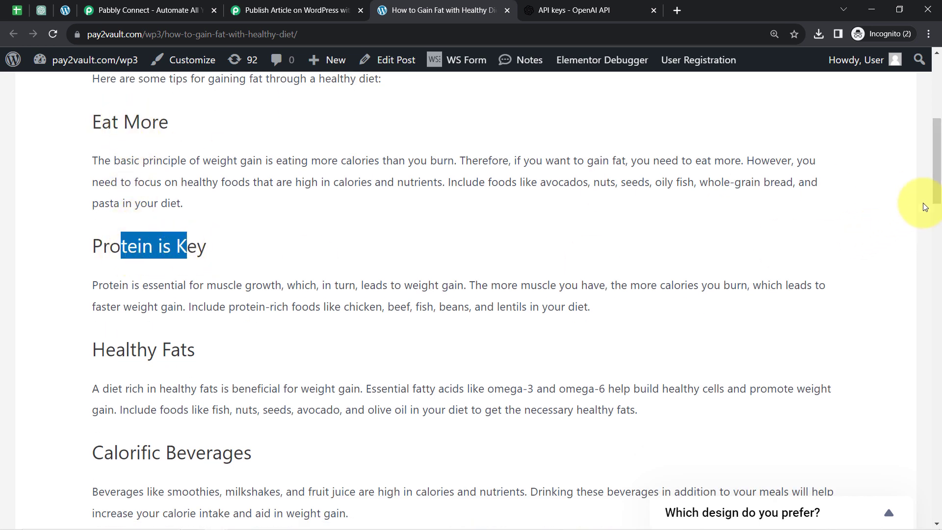
mouse_move(936, 195)
left_mouse_down()
mouse_move(922, 419)
mouse_move(902, 332)
mouse_move(904, 375)
mouse_move(905, 315)
left_mouse_up()
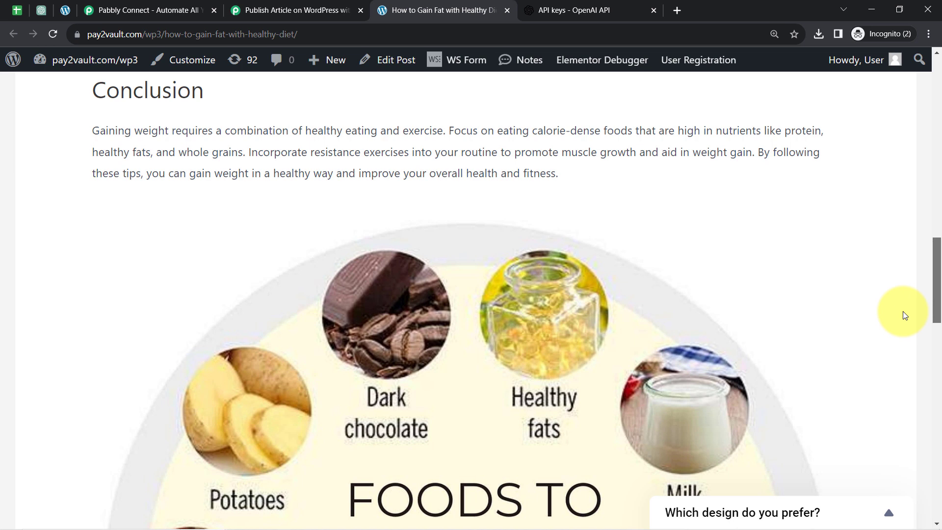
Check the blog title and image link in the Blog Writing Sheet against the published post.
left_click(16, 10)
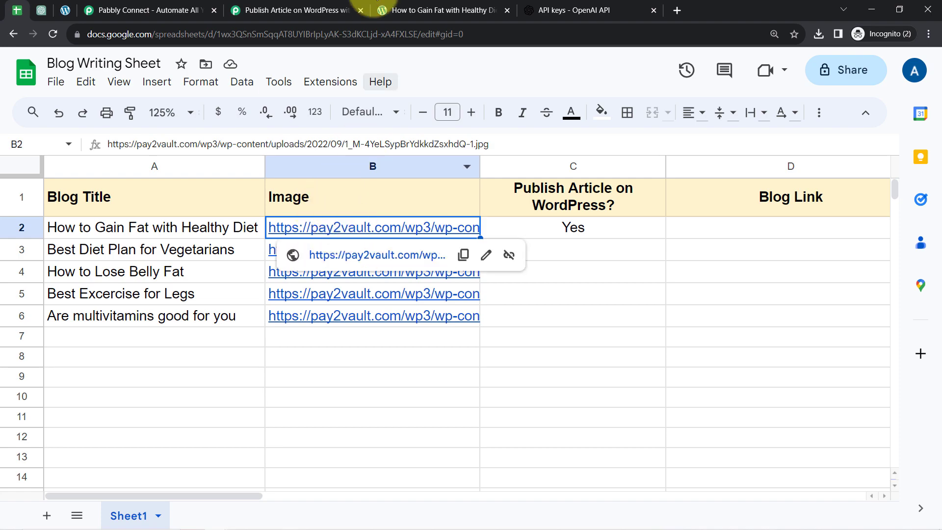
left_click(432, 10)
left_click_drag(932, 265, 938, 69)
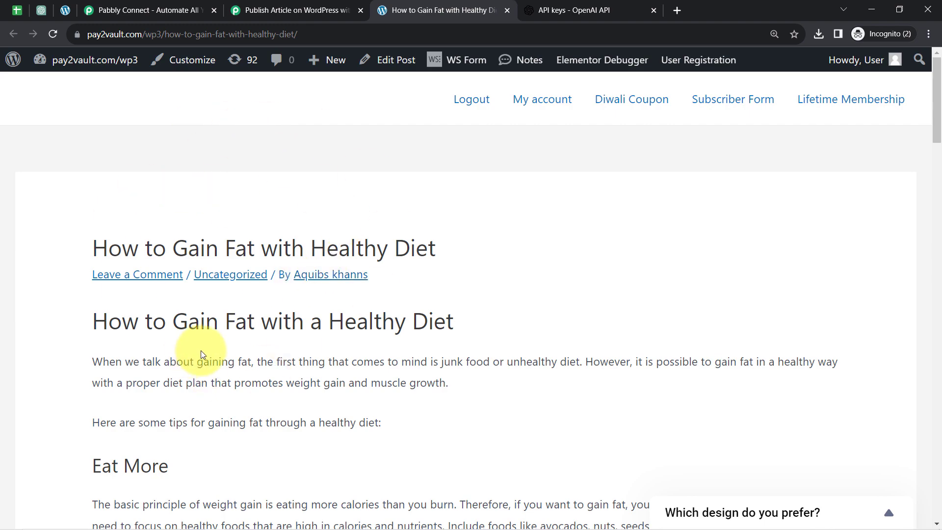
left_click_drag(931, 99, 939, 239)
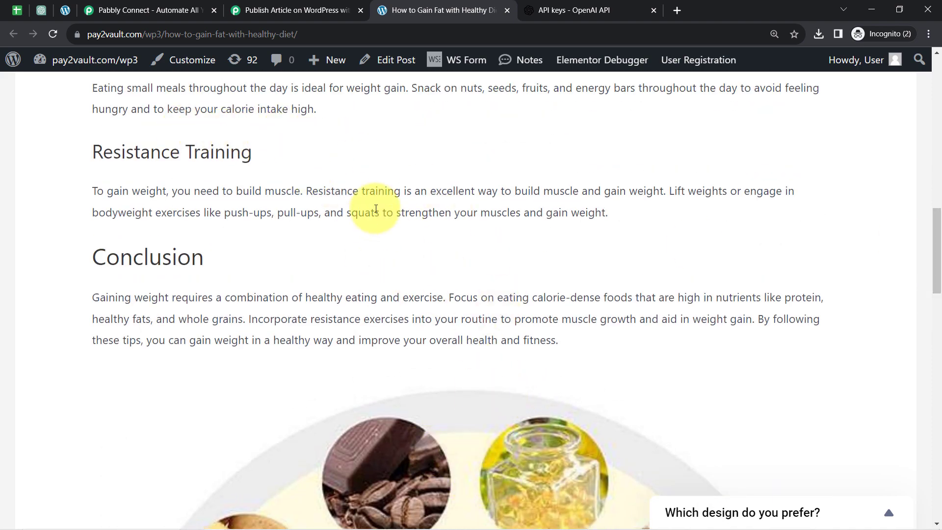
Return to the workflow's Ask ChatGPT prompt and remove the hyphens before the mapped Blog Title and Image values.
left_click(245, 10)
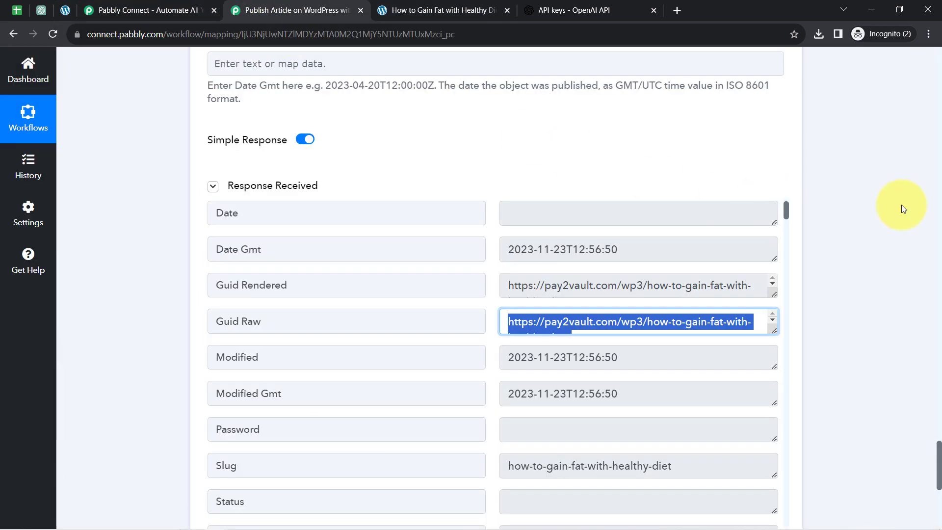
left_click_drag(938, 449, 906, 179)
left_click(346, 300)
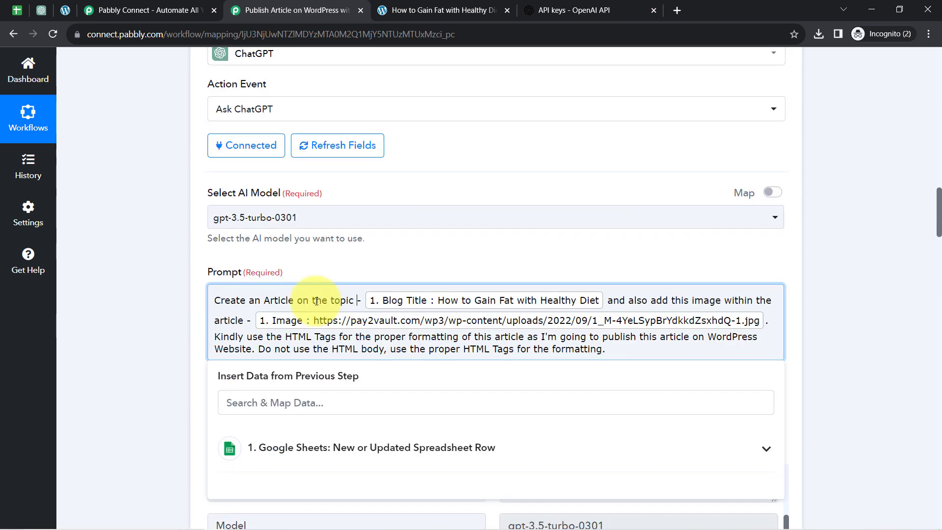
key("Delete")
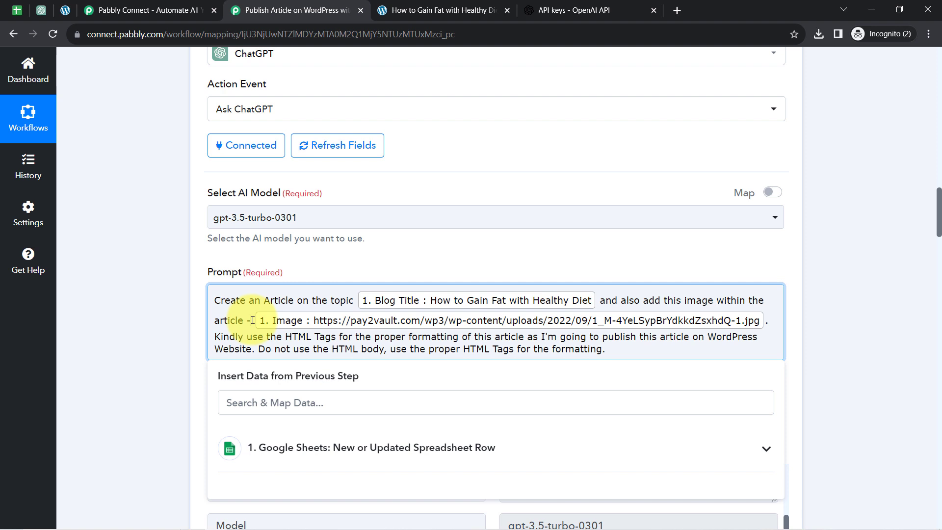
key("BackSpace")
Reword the prompt's image instruction from "within the article" to "in the mid of the article".
left_click(734, 300)
key("BackSpace")
key("BackSpace")
key("BackSpace")
key("BackSpace")
type("the")
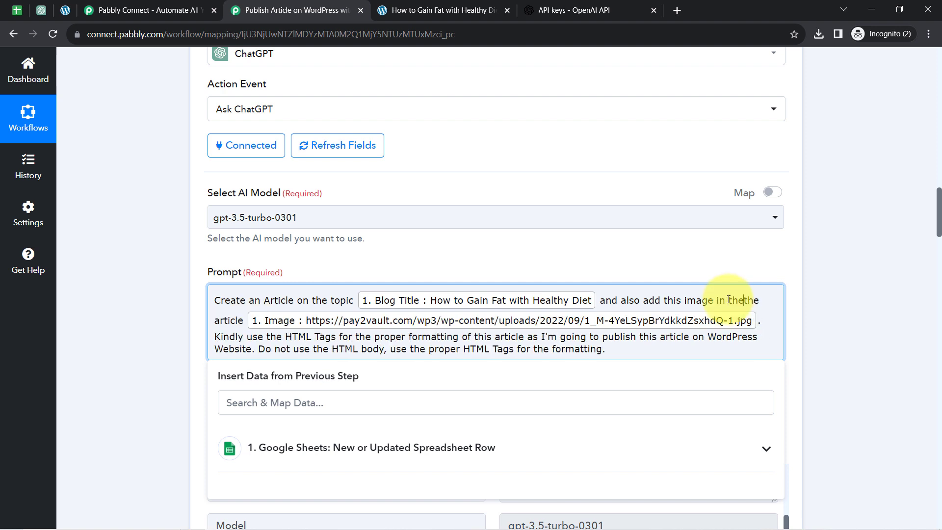
key("BackSpace")
key("BackSpace")
key("BackSpace")
type(" mid of")
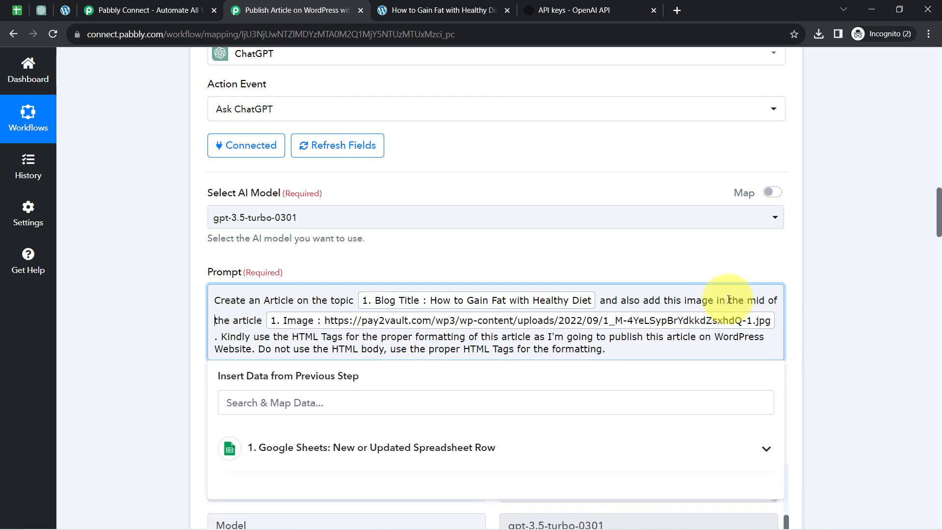
Remove the mapped Image value and the period after it from the Ask ChatGPT prompt.
left_click(264, 323)
key("BackSpace")
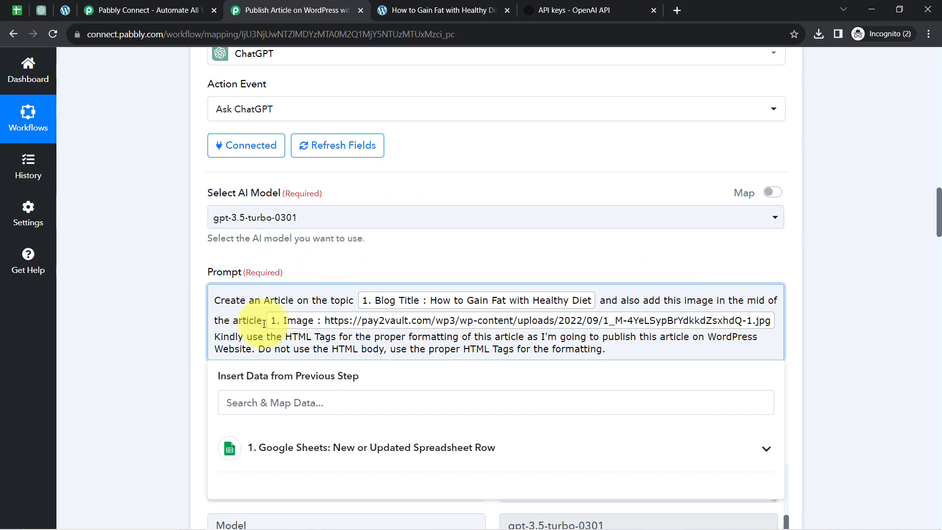
key("Delete")
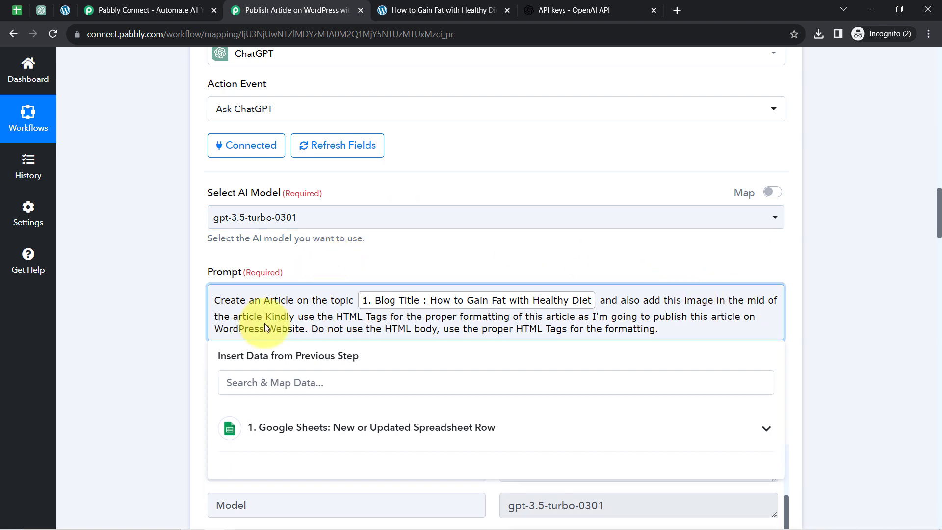
In the Blog Writing Sheet, replace the image link in B2 with a copy of the link in B3.
left_click(21, 8)
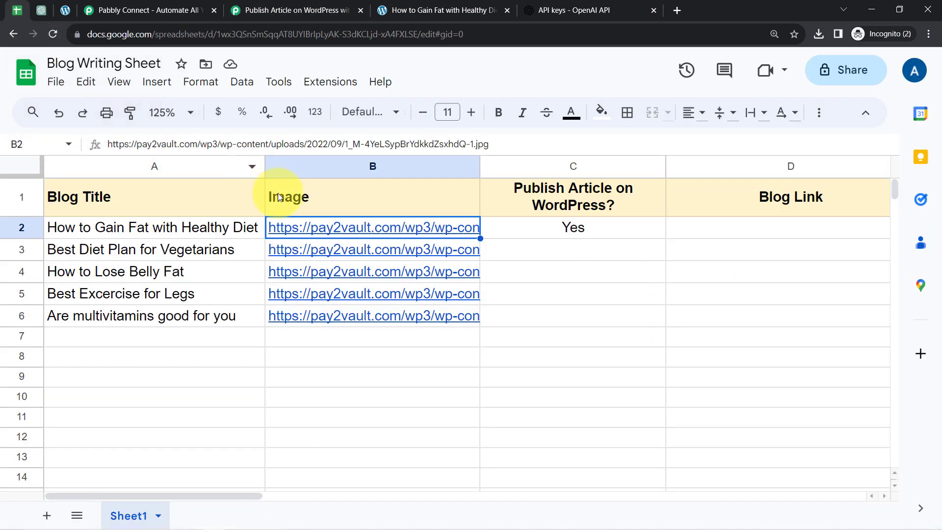
left_click(295, 232)
key("Delete")
left_click(205, 376)
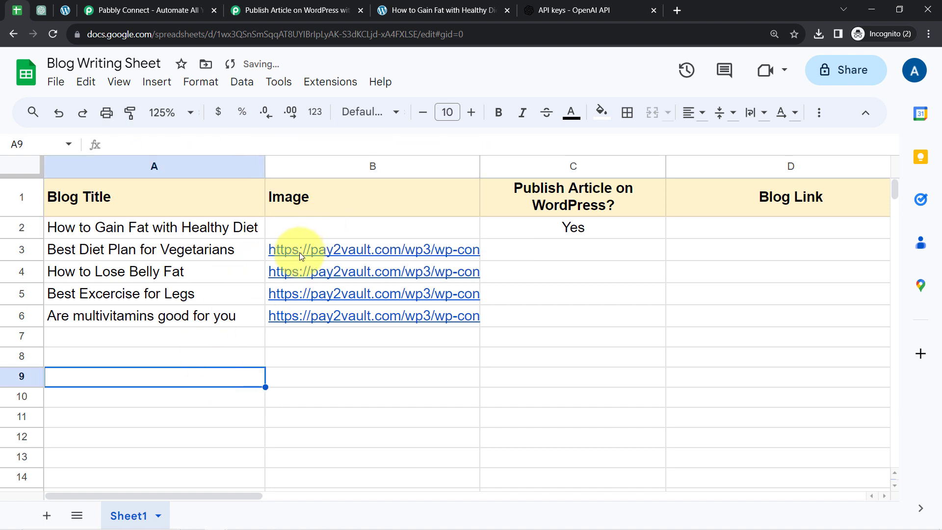
left_click(299, 252)
key("ctrl+c")
left_click(297, 231)
key("ctrl+v")
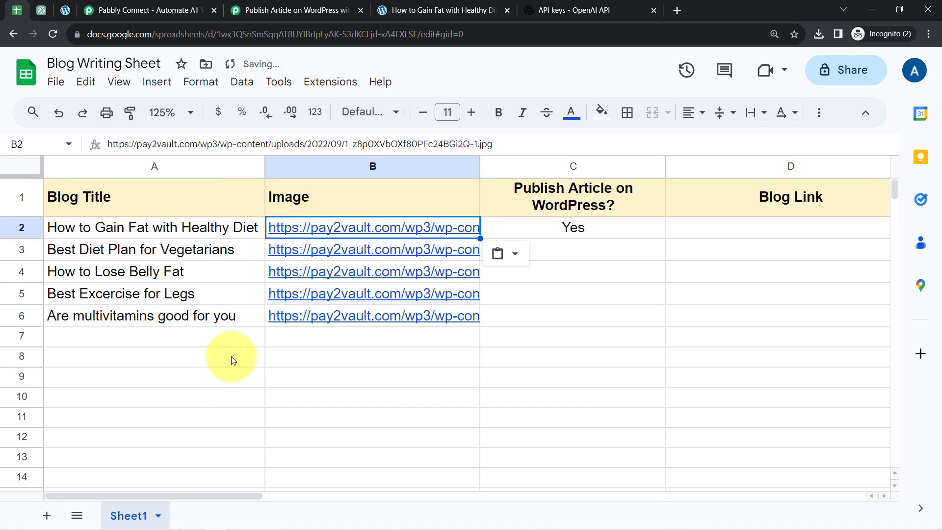
left_click(233, 376)
Clear the Yes from cell C2 and start recapturing the webhook response in the workflow's Google Sheets trigger.
left_click(590, 227)
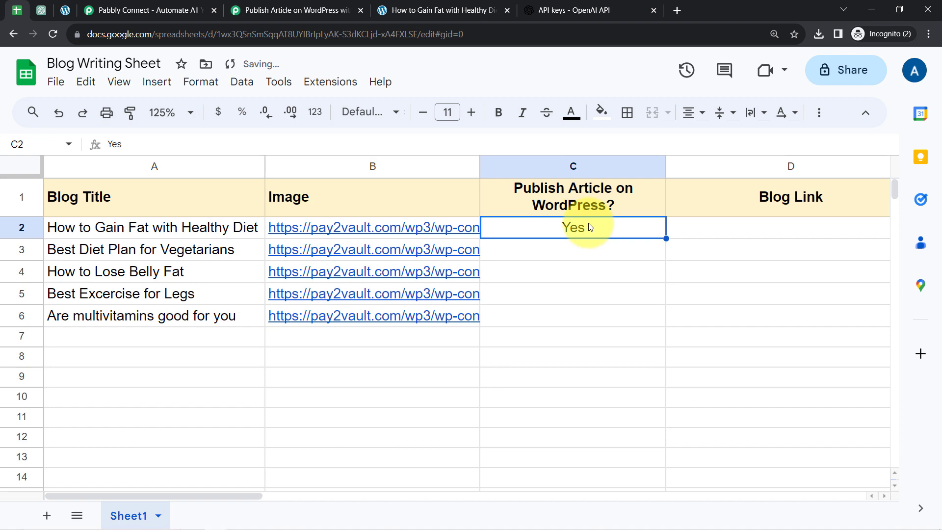
left_click(294, 6)
left_click_drag(937, 221, 932, 129)
left_click(292, 294)
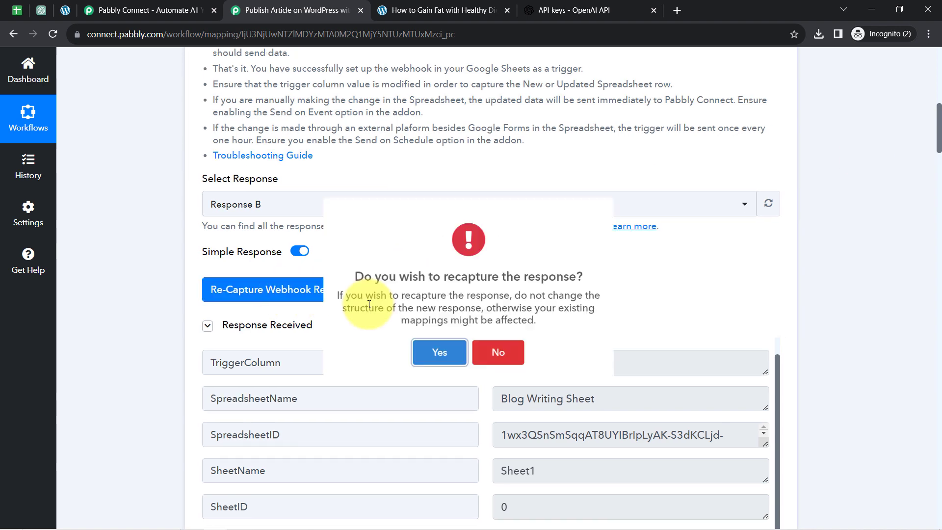
left_click(424, 368)
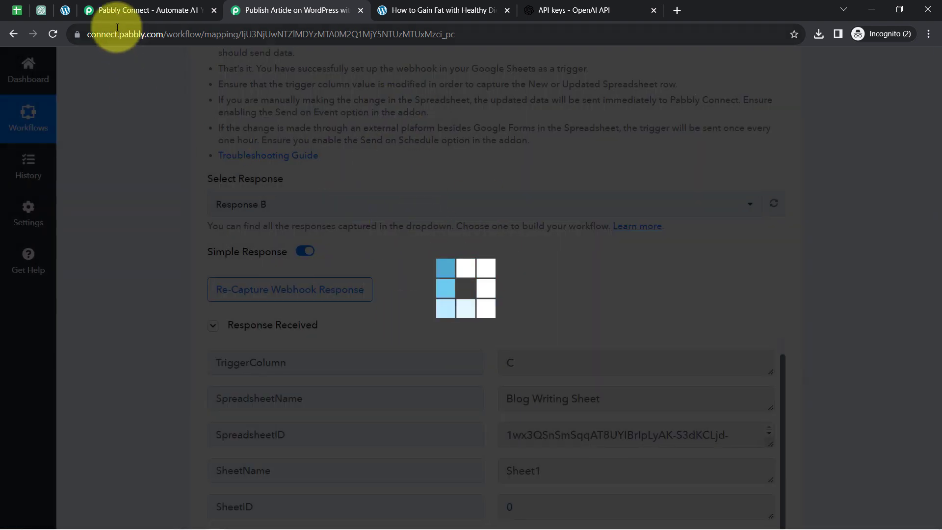
Return to the Blog Writing Sheet and enter Yes in C2 under Publish Article on WordPress? for the first blog title.
left_click(17, 10)
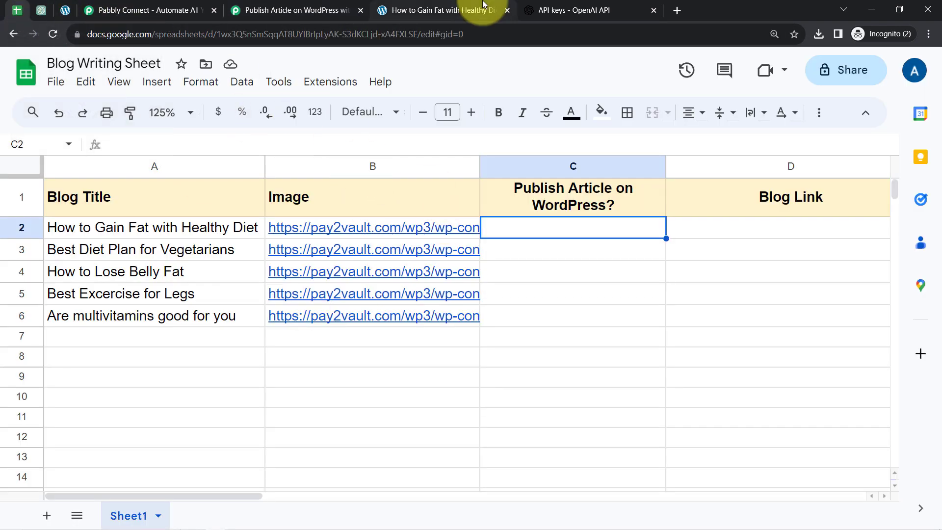
left_click(214, 6)
left_click(255, 10)
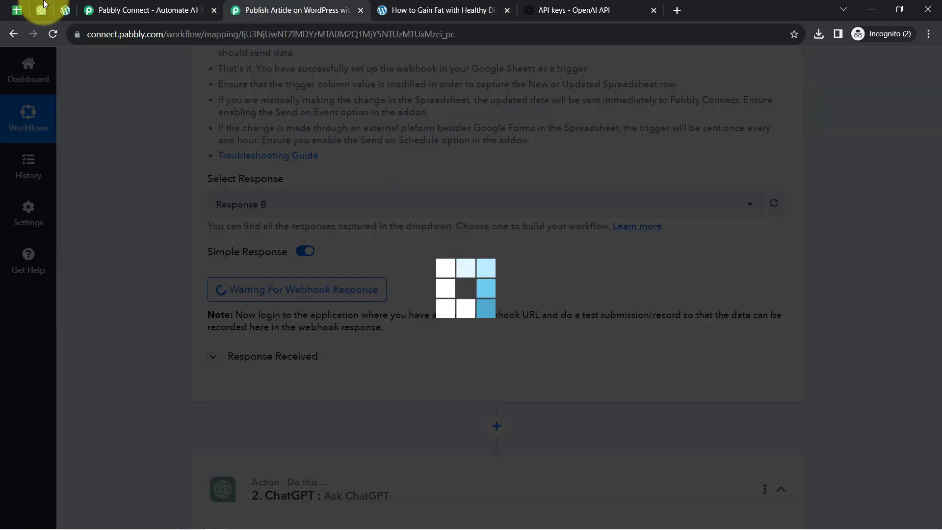
left_click(16, 10)
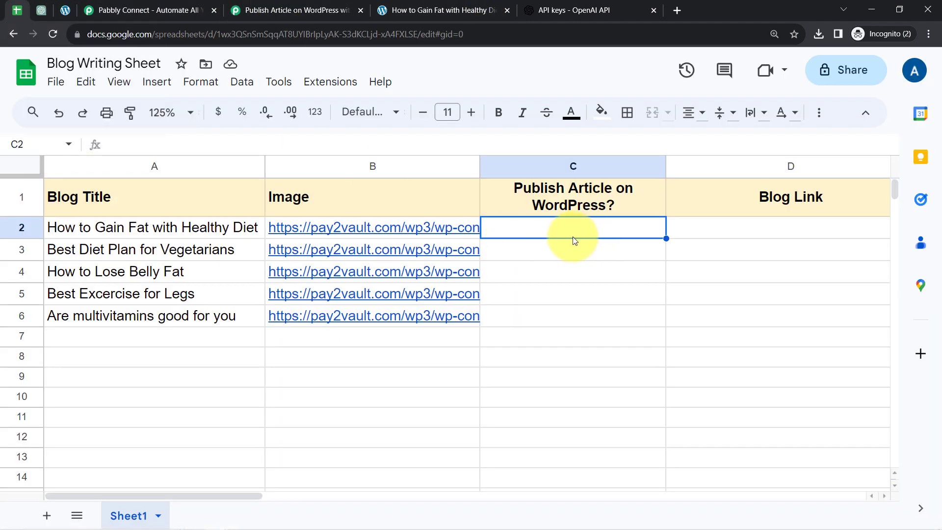
type("Yes")
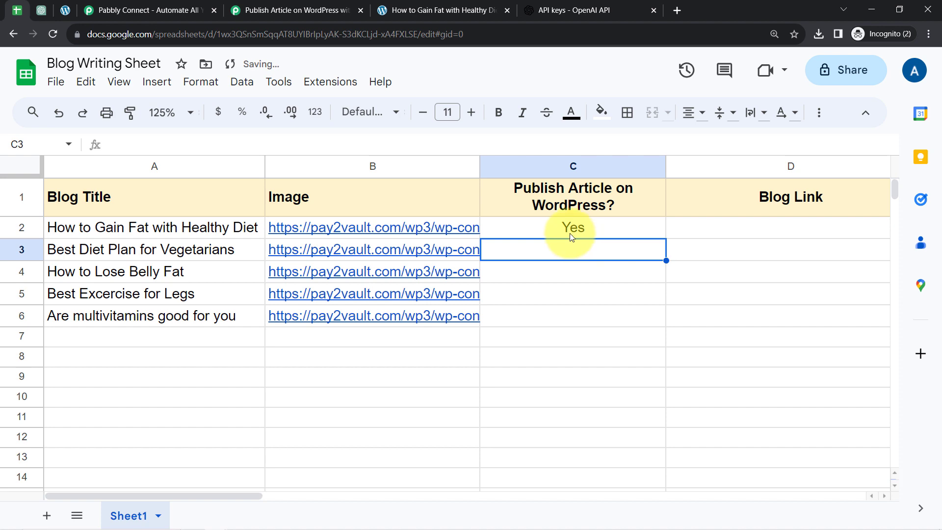
Return to the workflow and refresh the fields of the Ask ChatGPT action.
left_click(294, 10)
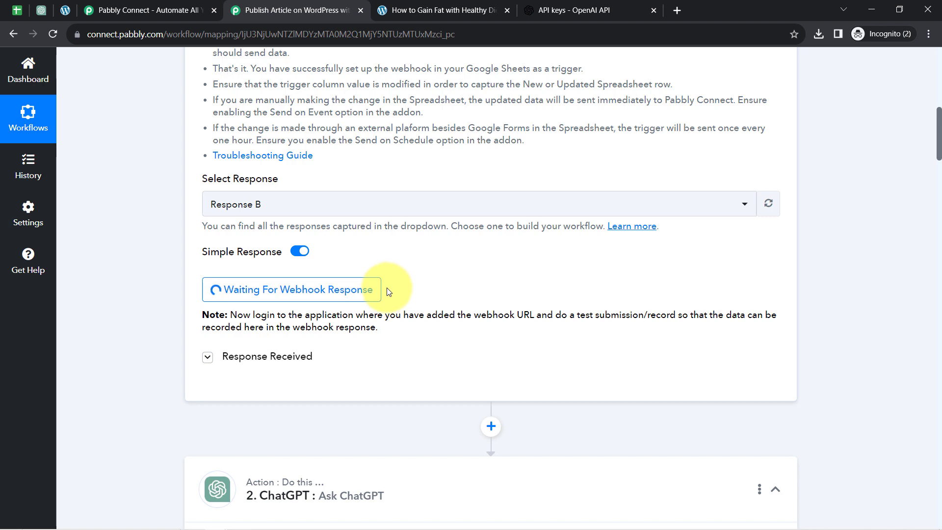
scroll(927, 196, "down", 10)
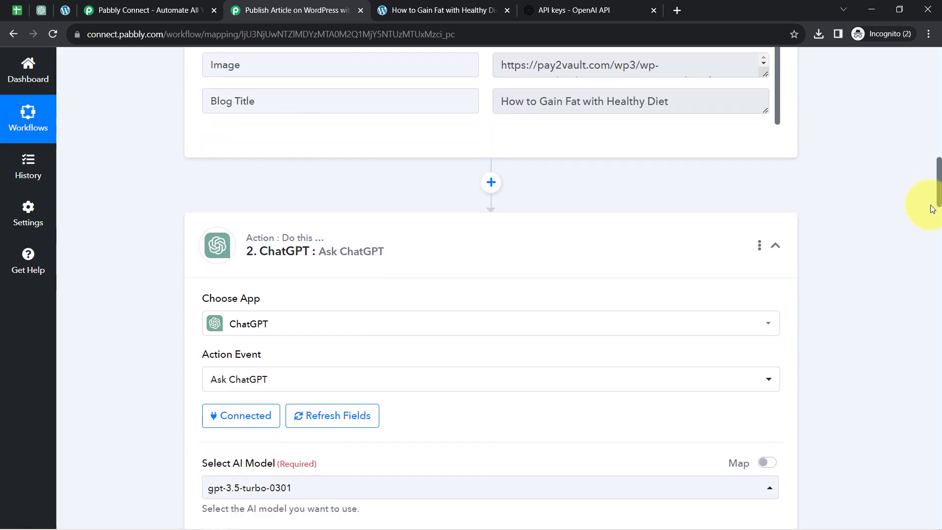
scroll(931, 208, "down", 5)
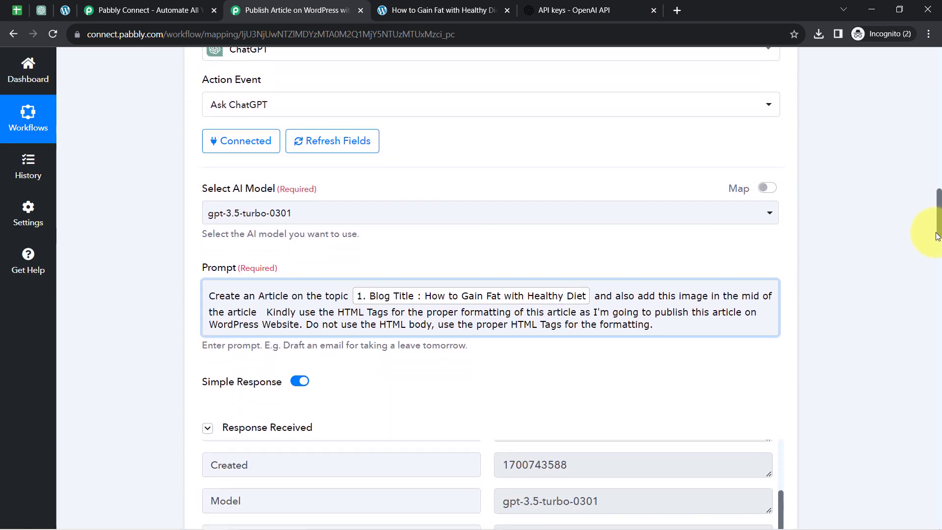
left_click(347, 141)
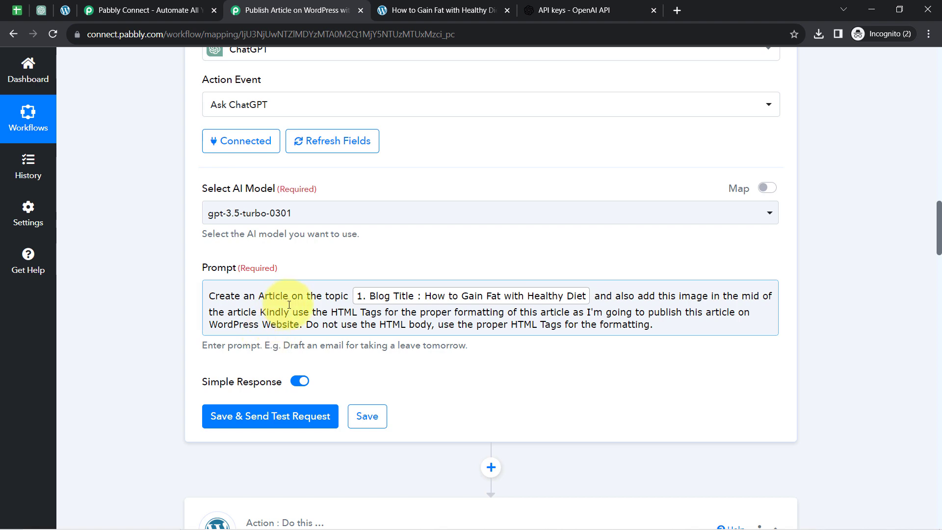
In the prompt, add a period after "the article" and map the trigger's Image value after "add this image".
left_click(260, 311)
left_click(273, 422)
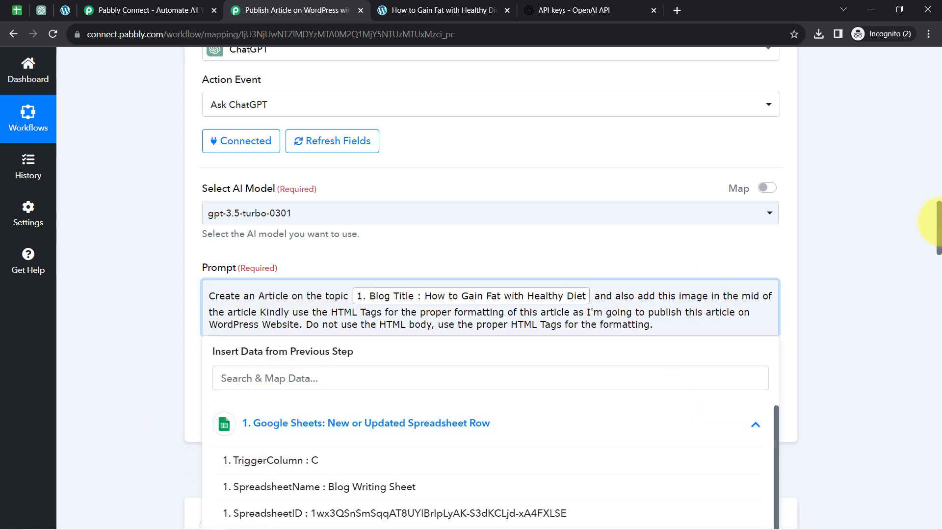
scroll(934, 223, "down", 4)
scroll(248, 322, "up", 2)
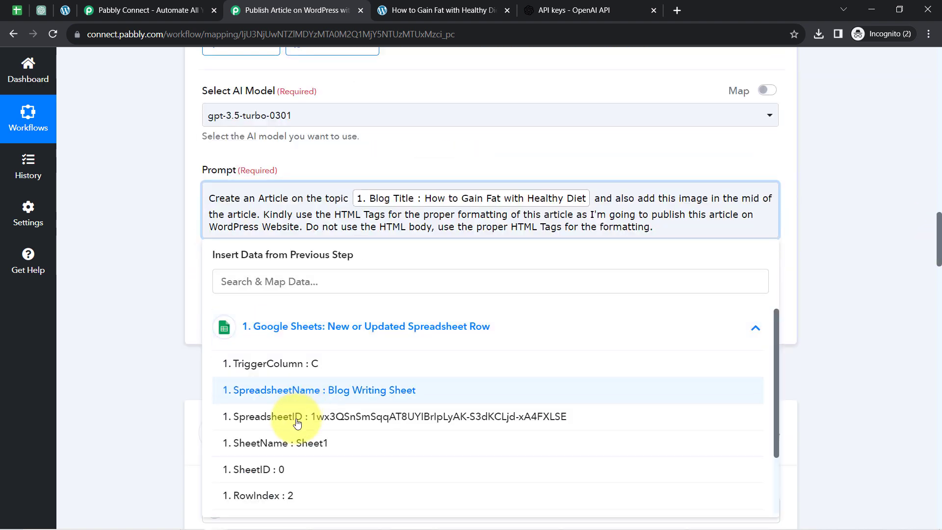
scroll(284, 424, "down", 2)
left_click(311, 472)
scroll(934, 193, "up", 5)
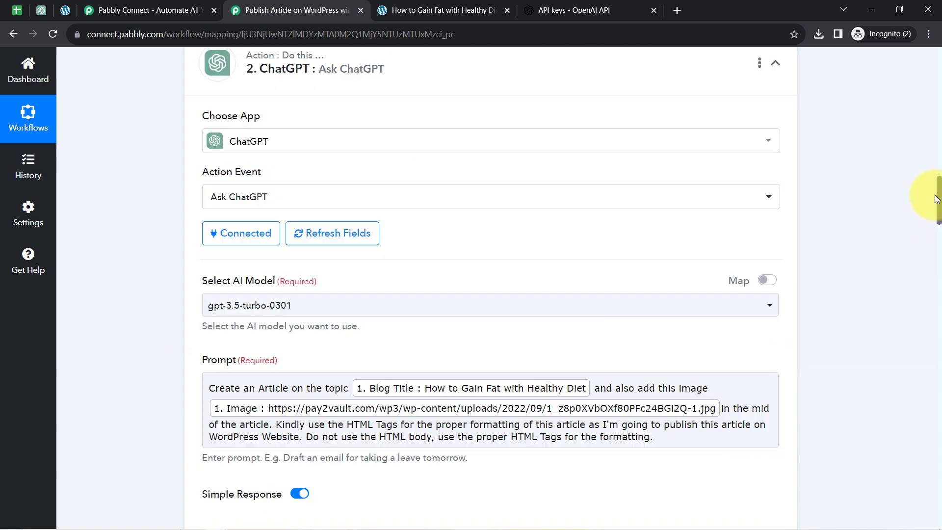
Append "Do not include any heading the first 50 words." to the ChatGPT prompt, and save and send a test request.
scroll(934, 214, "down", 5)
scroll(934, 214, "down", 2)
left_click(613, 179)
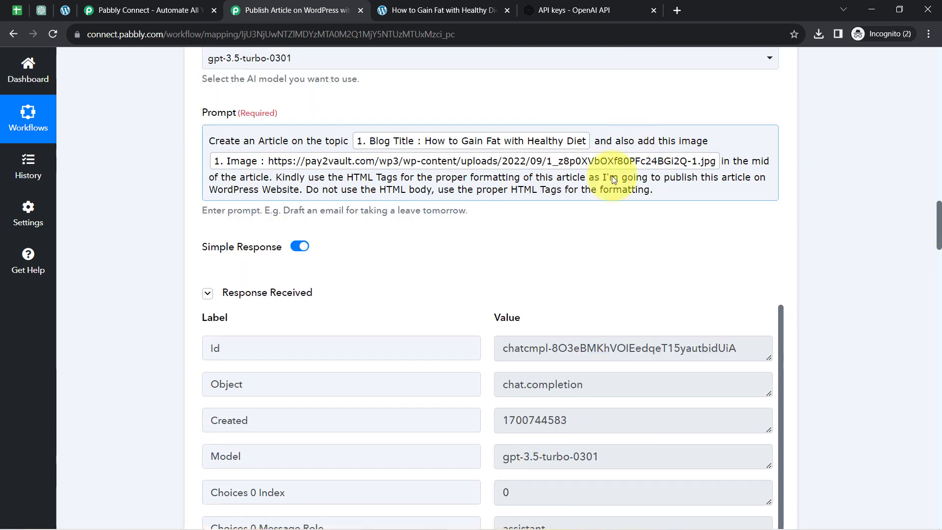
left_click(658, 194)
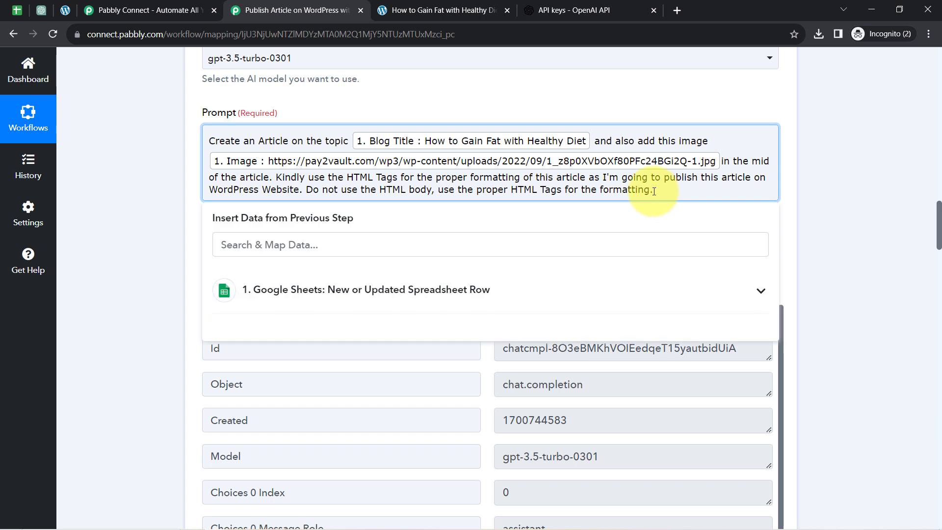
type("Do not incl")
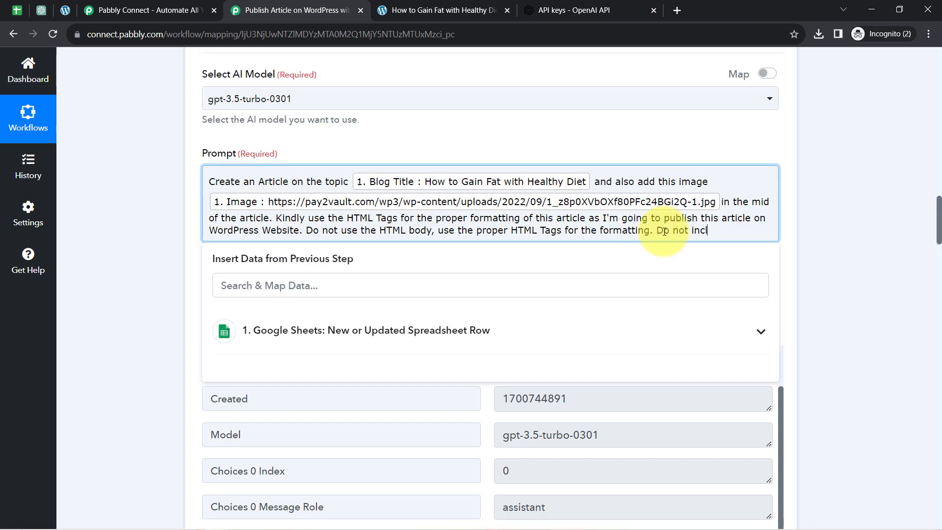
type("ude any heading the first 50 words.")
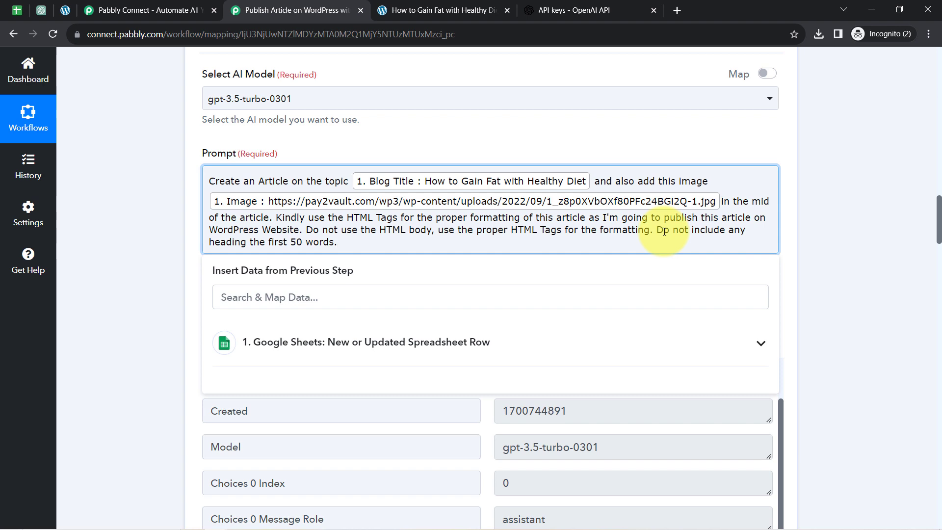
left_click(820, 233)
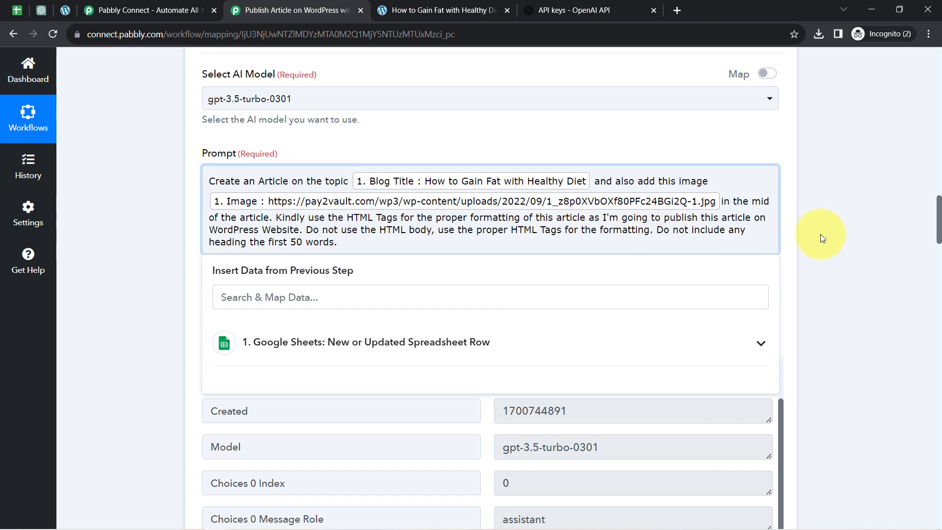
left_click_drag(938, 215, 927, 267)
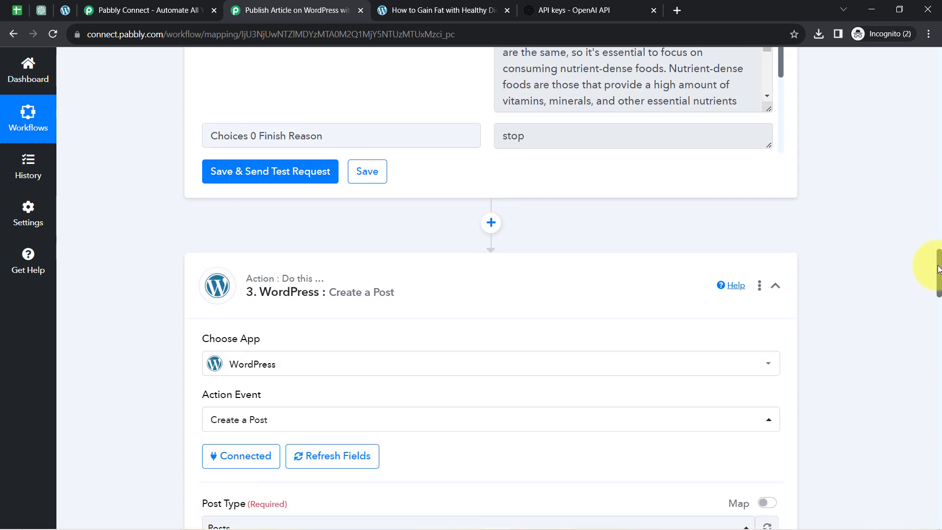
left_click(251, 188)
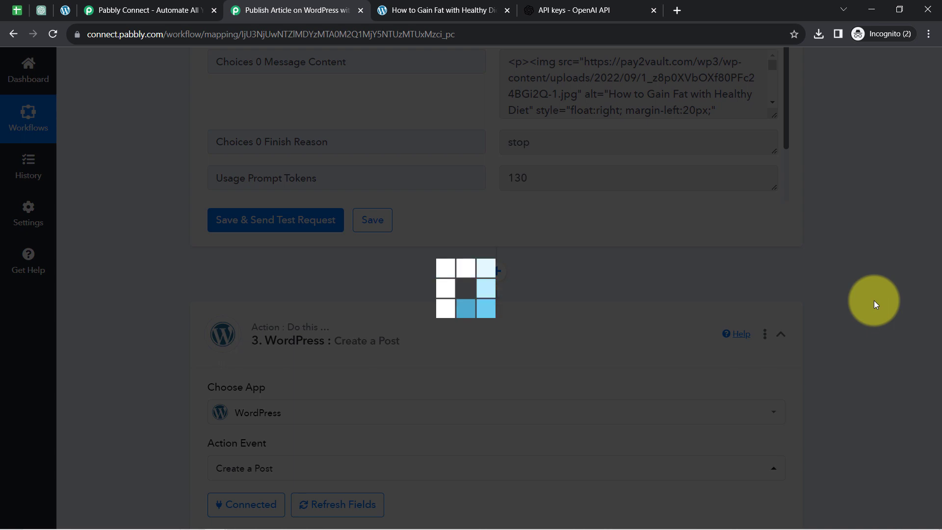
Remap the WordPress Post Content to ChatGPT's Choices 0 Message Content, and save and send a test request.
scroll(869, 301, "down", 2)
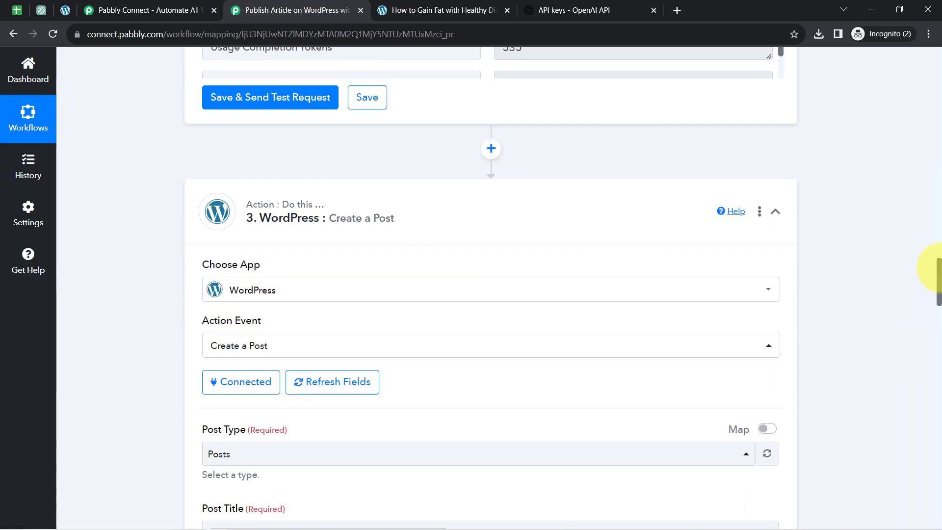
left_click_drag(938, 273, 938, 286)
scroll(927, 289, "down", 6)
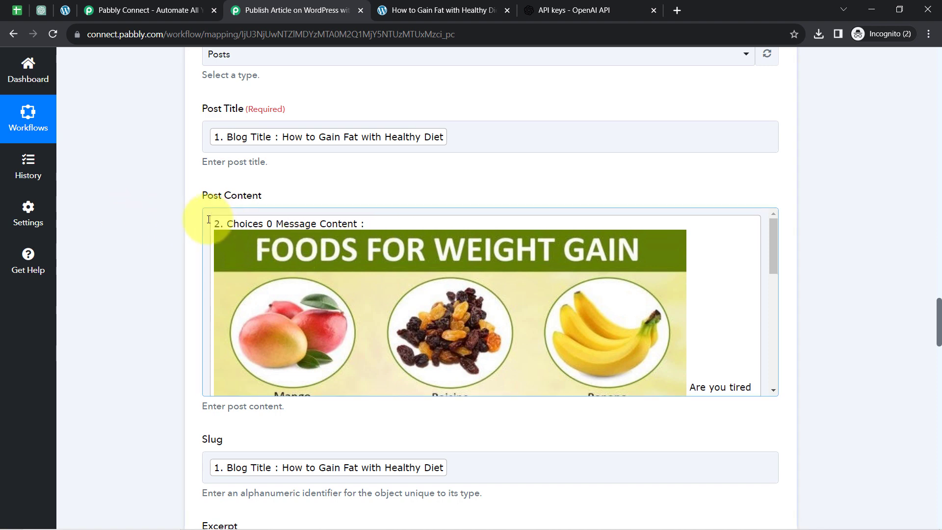
left_click(208, 219)
key("ctrl+a")
key("BackSpace")
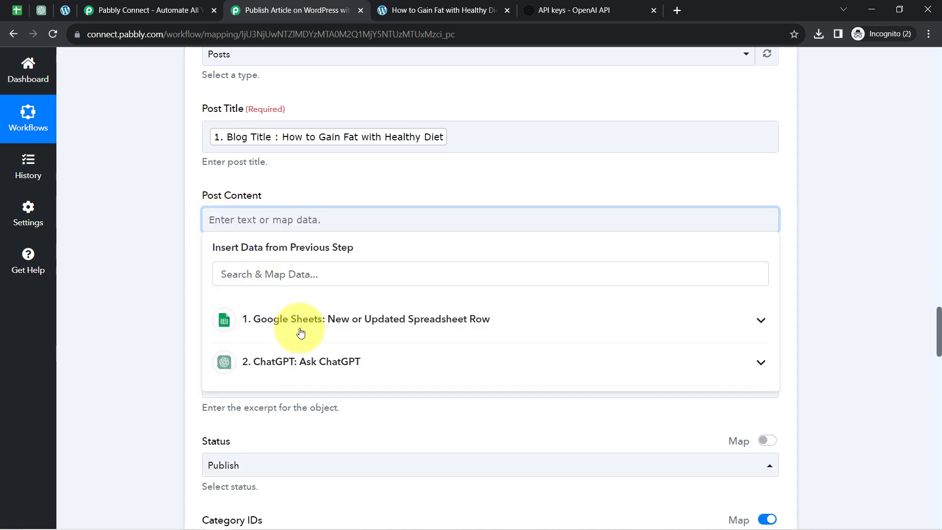
left_click(294, 361)
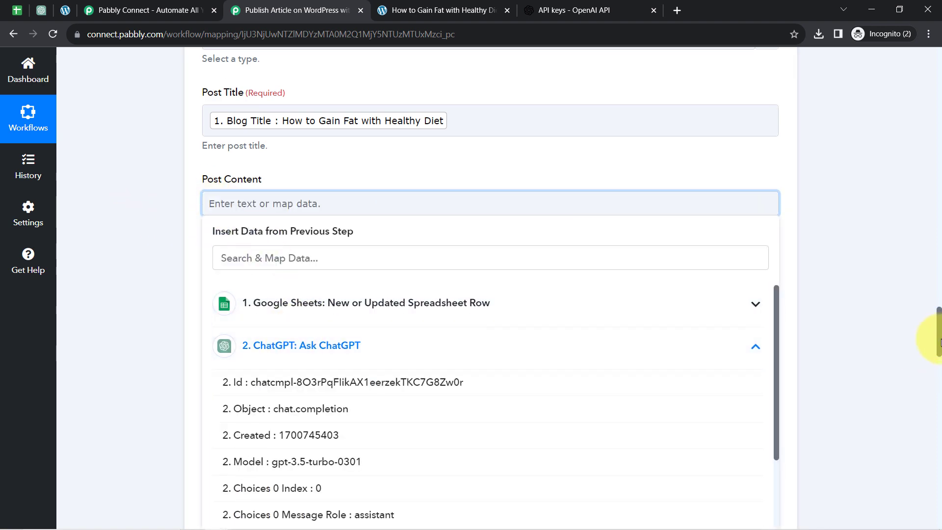
scroll(937, 271, "down", 5)
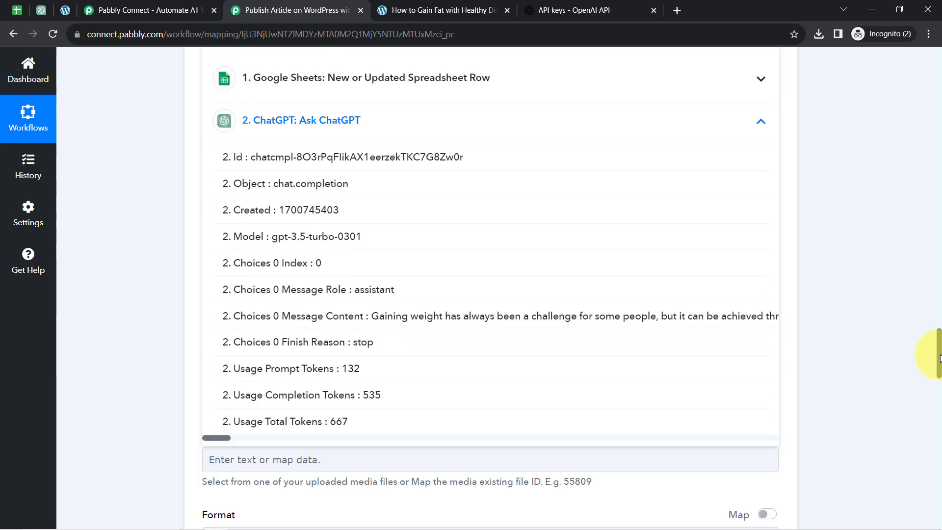
left_click(378, 315)
left_click(163, 228)
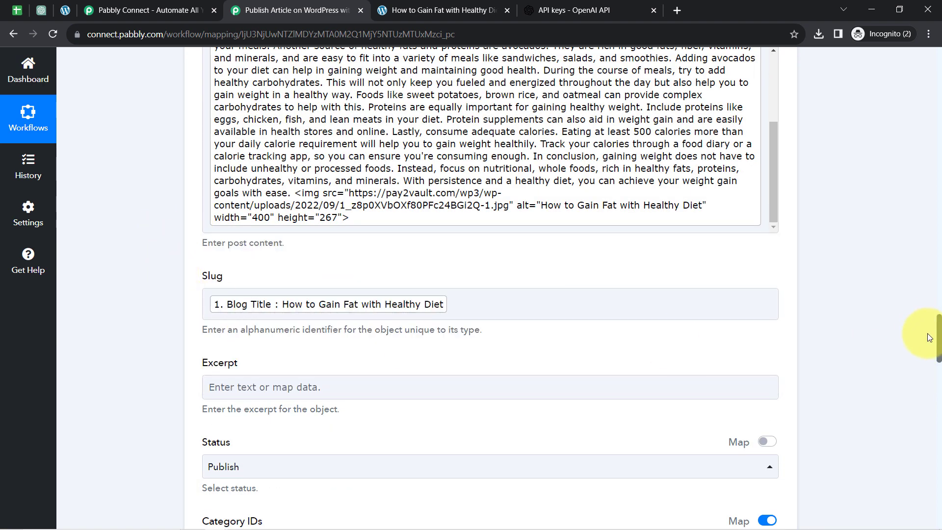
left_click_drag(939, 345, 928, 490)
left_click(299, 350)
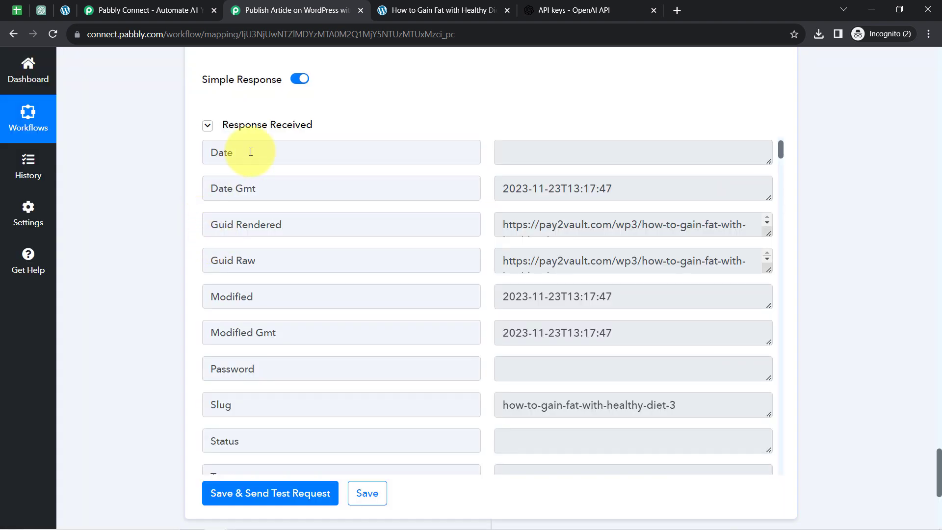
Copy the Guid Raw link from the WordPress response and open it in a new browser tab.
triple_click(570, 263)
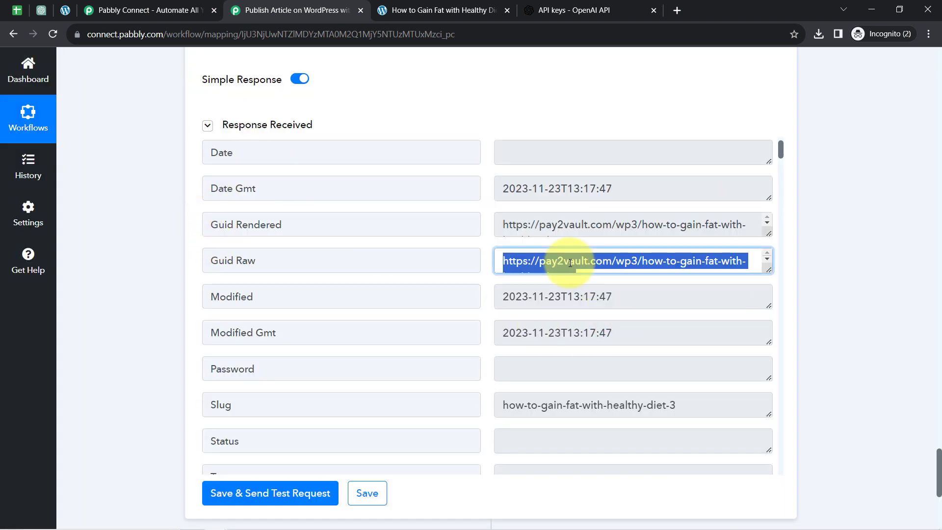
key("ctrl+c")
key("ctrl+t")
key("ctrl+v")
key("Return")
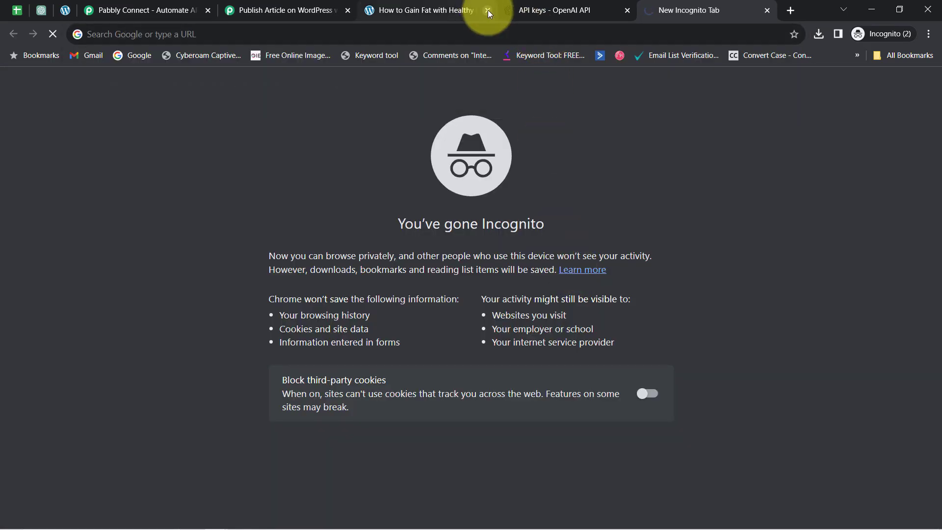
Close the earlier article and API keys tabs, examine the new post's title, introduction and image placement, and close the post.
left_click(487, 10)
left_click(487, 10)
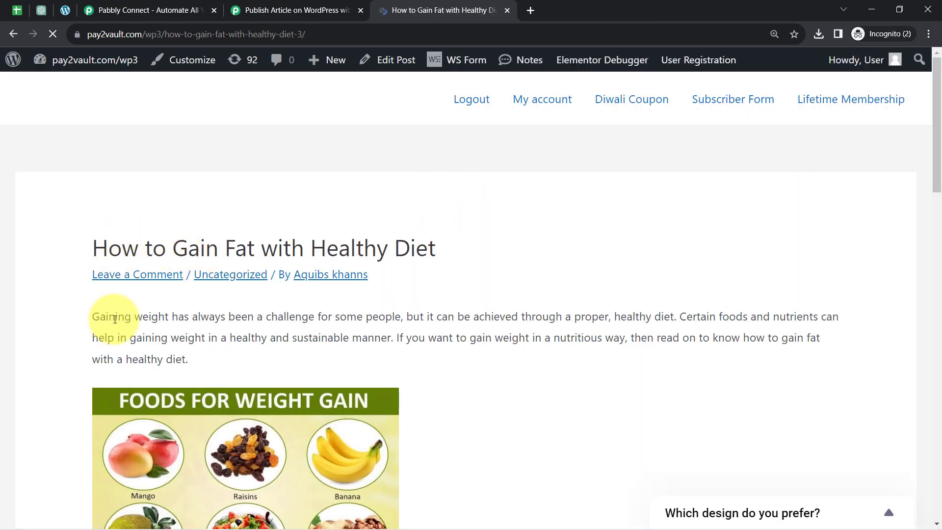
left_click_drag(109, 316, 617, 321)
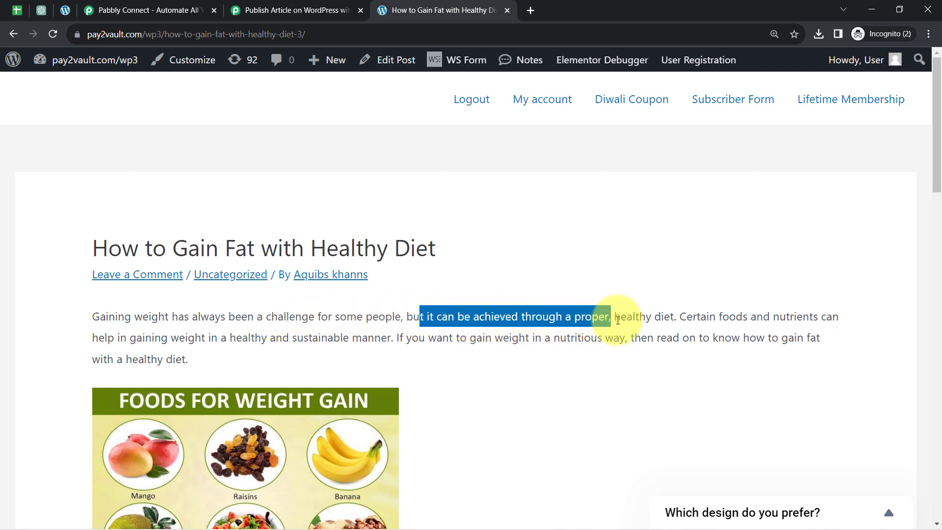
mouse_move(706, 316)
left_mouse_down()
mouse_move(794, 316)
mouse_move(171, 337)
mouse_move(374, 337)
left_mouse_up()
left_click_drag(152, 247, 326, 247)
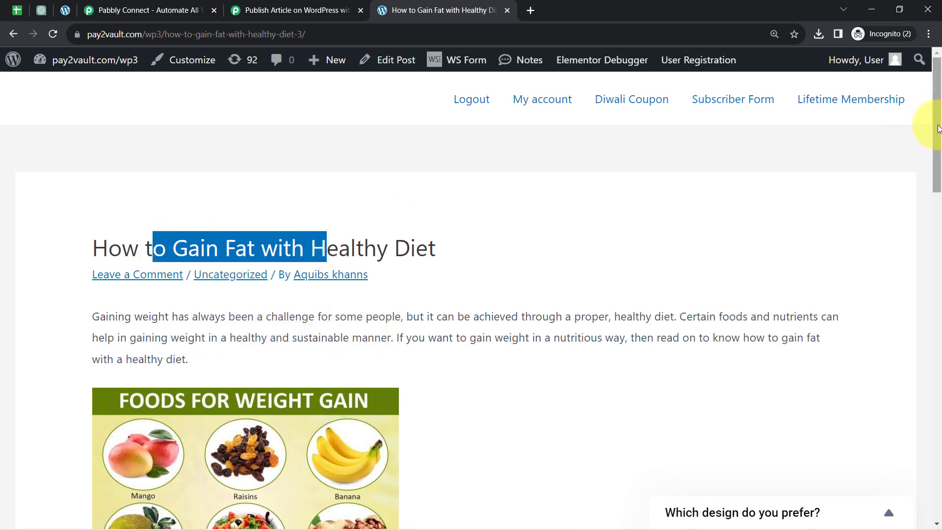
scroll(937, 129, "down", 3)
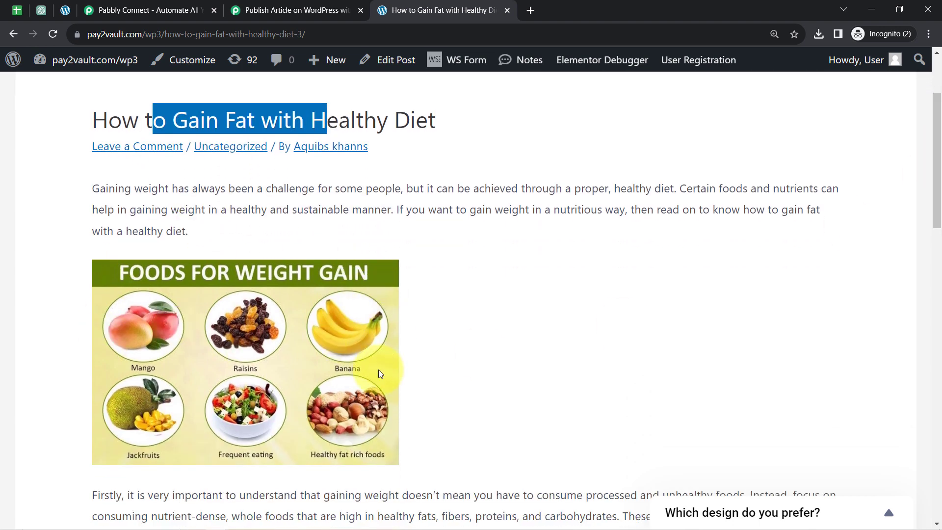
left_click(361, 267)
scroll(935, 162, "down", 1)
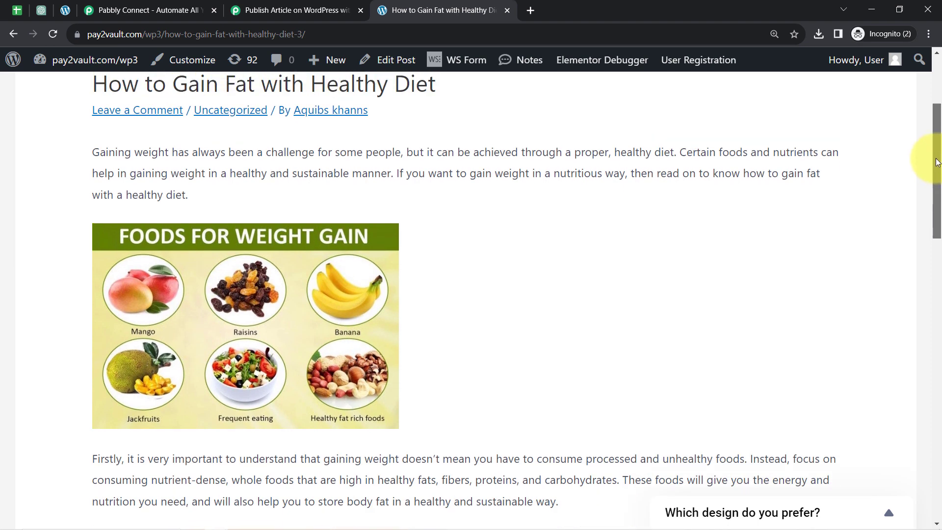
left_click_drag(938, 162, 924, 110)
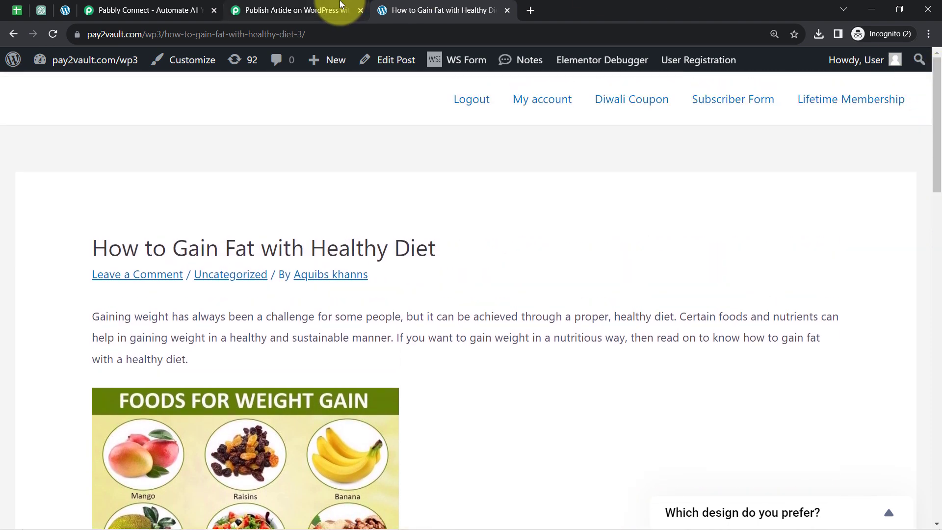
left_click(506, 11)
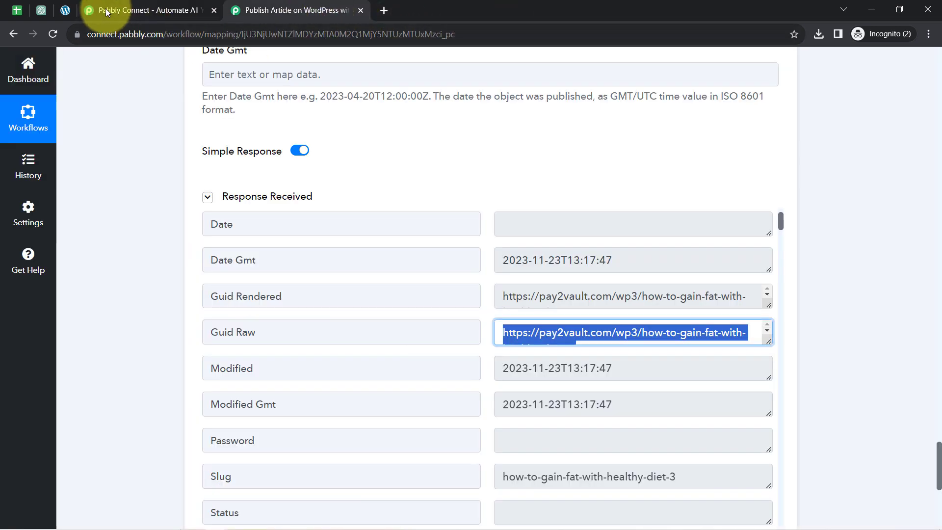
Review the "Publish Article on WordPress?" column in the Blog Writing Sheet against the workflow.
left_click(43, 10)
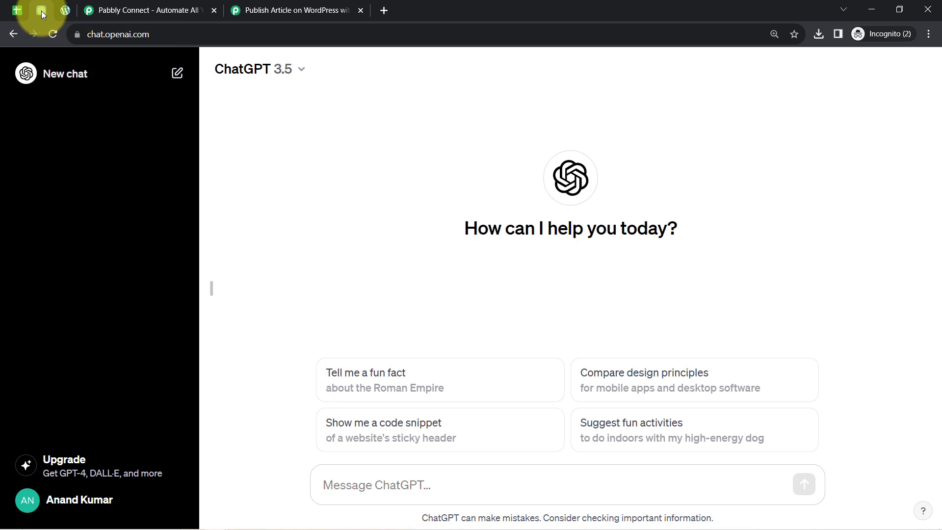
left_click(10, 16)
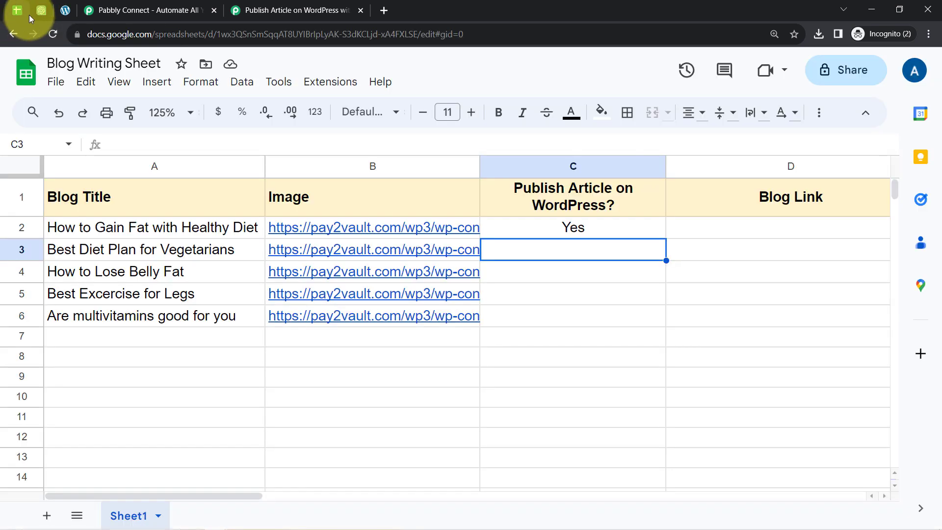
left_click(311, 5)
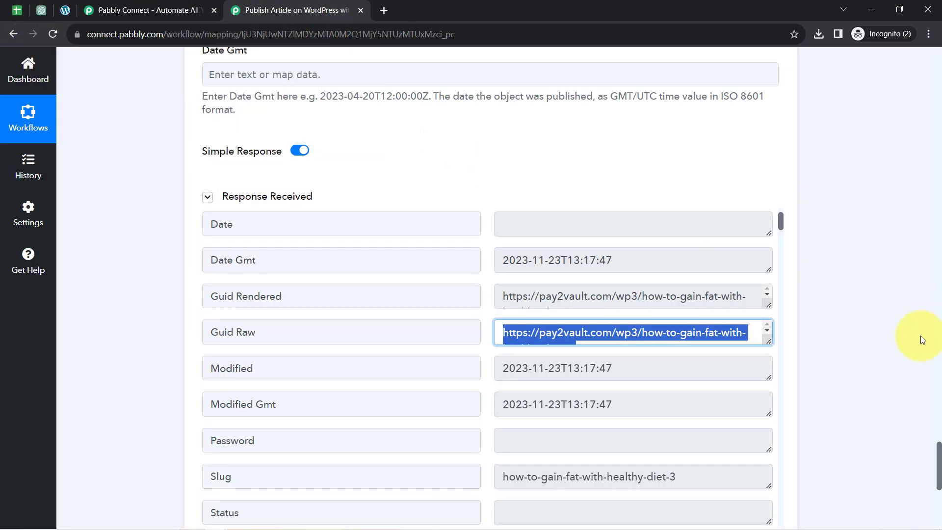
left_click_drag(938, 449, 937, 61)
left_click(16, 9)
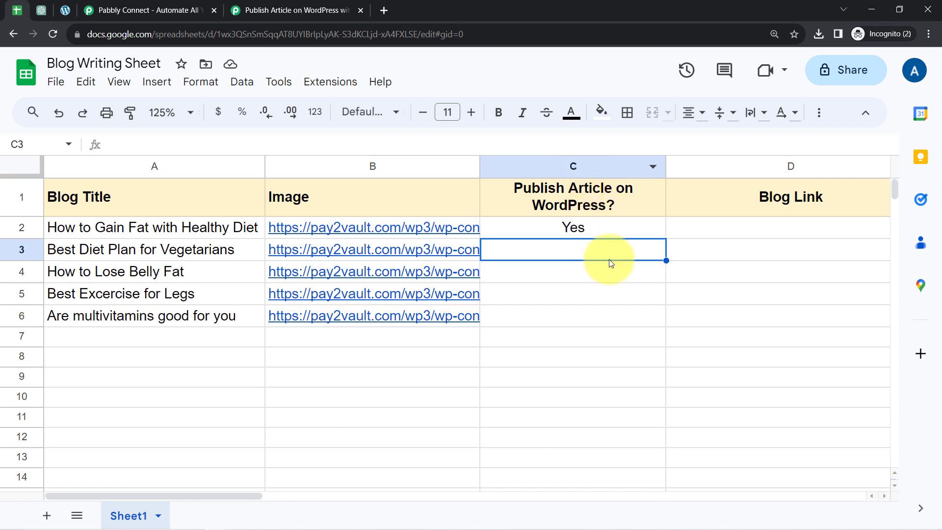
left_click(358, 395)
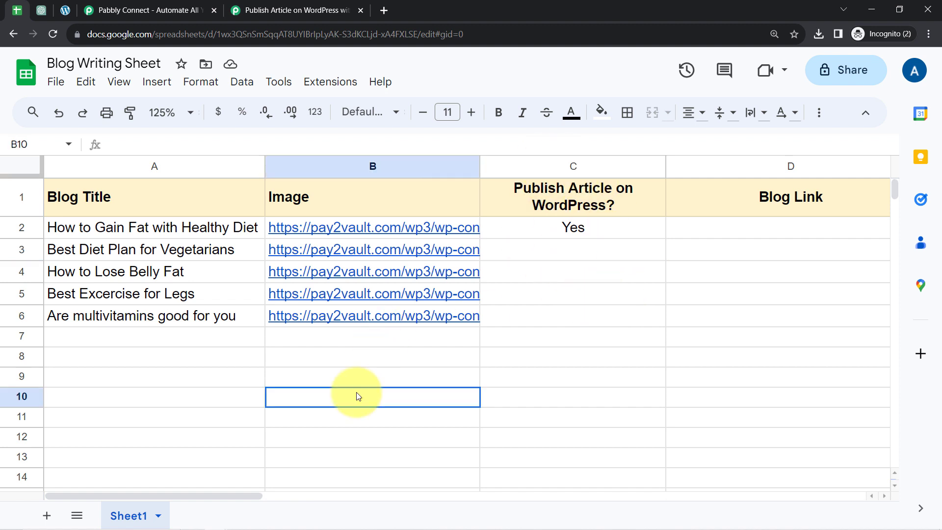
left_click(552, 228)
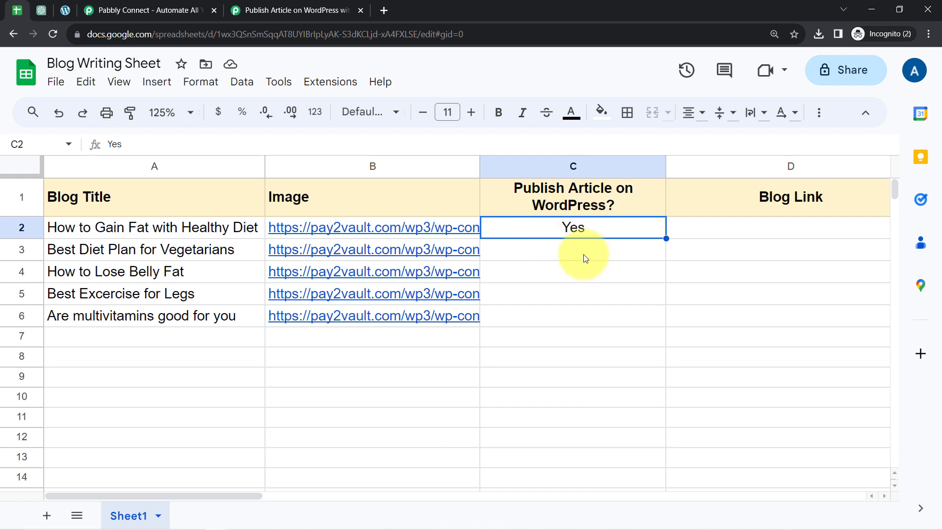
left_click(570, 248)
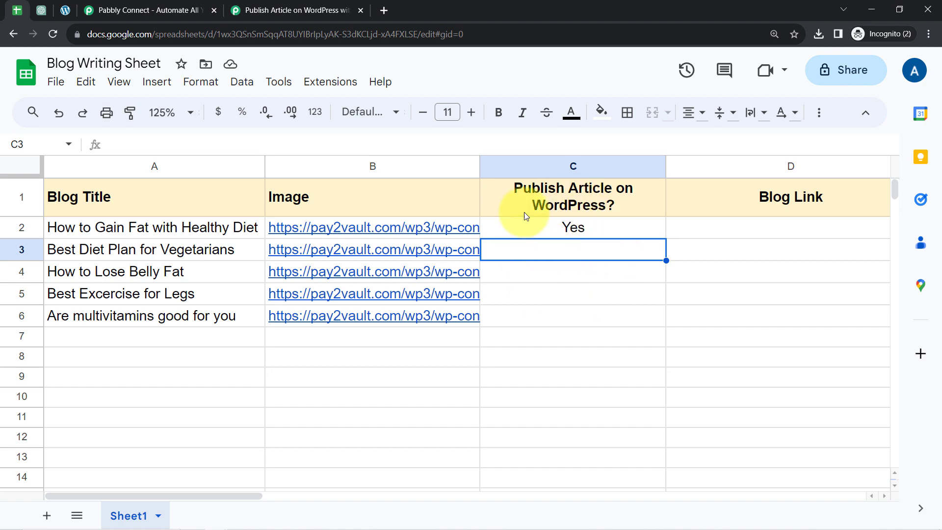
Back in the workflow, add a Filter by Pabbly action between the Google Sheets trigger and the ChatGPT step.
left_click(304, 11)
left_click_drag(935, 59, 938, 168)
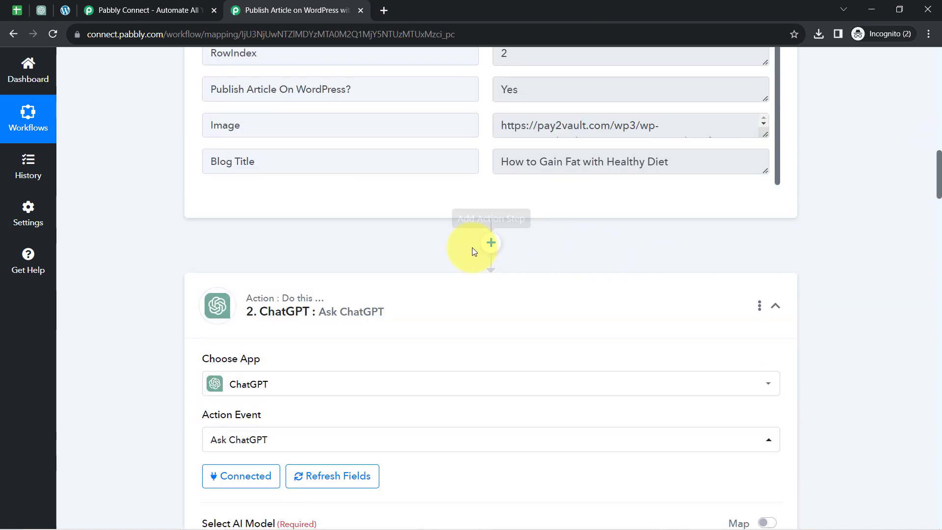
left_click(491, 243)
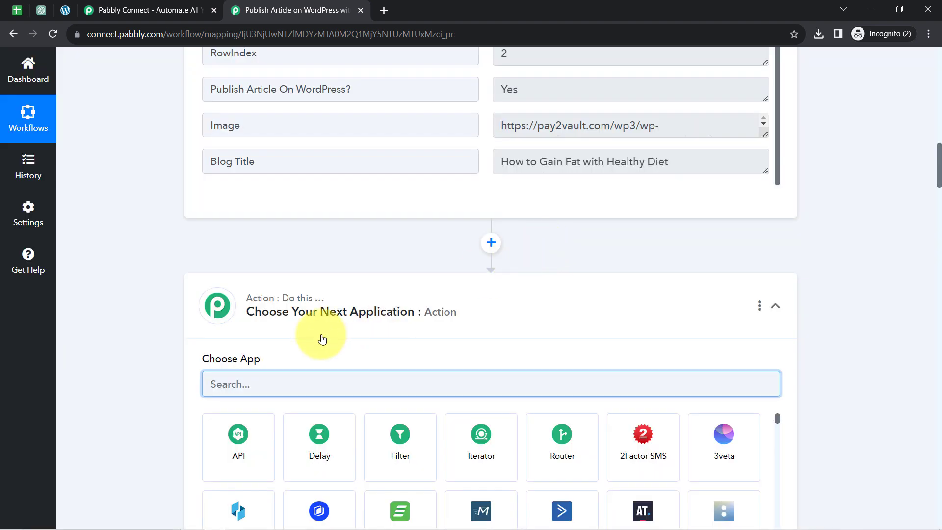
type("fil")
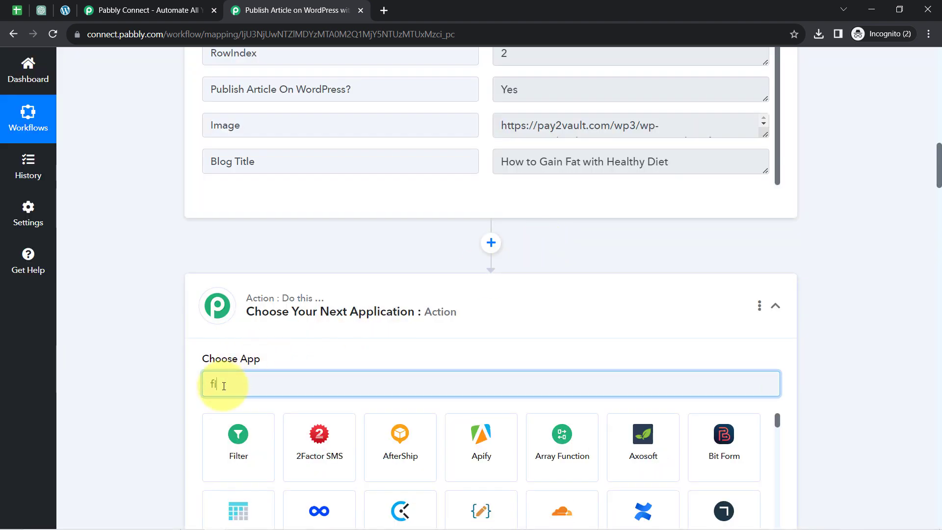
left_click(245, 449)
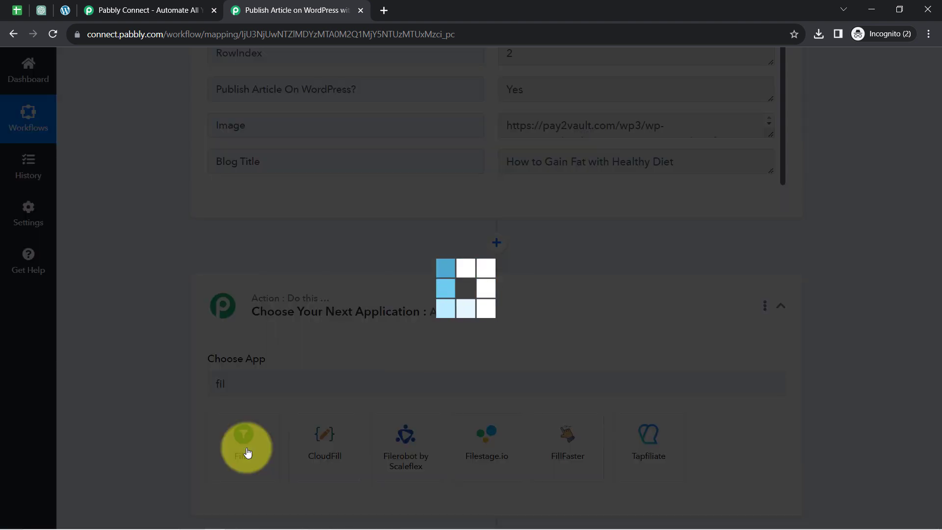
scroll(936, 187, "down", 2)
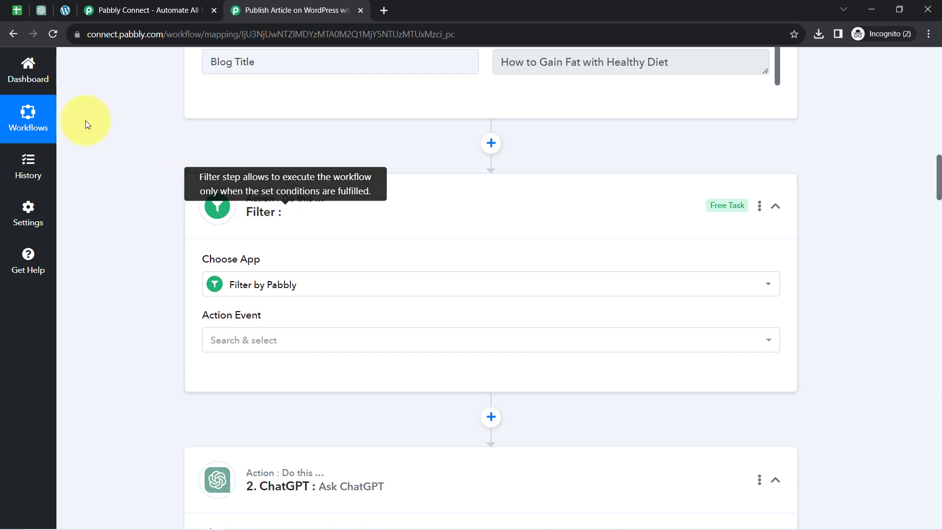
Check cells C2:C6 in the blog sheet, and set the filter's action event to Filter Values and connect it.
left_click(18, 11)
left_click_drag(550, 237, 538, 322)
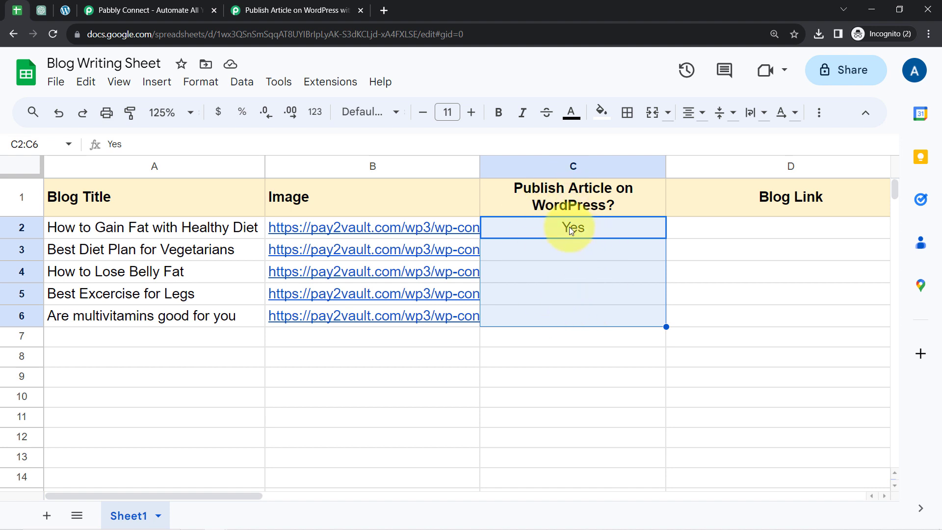
left_click(267, 11)
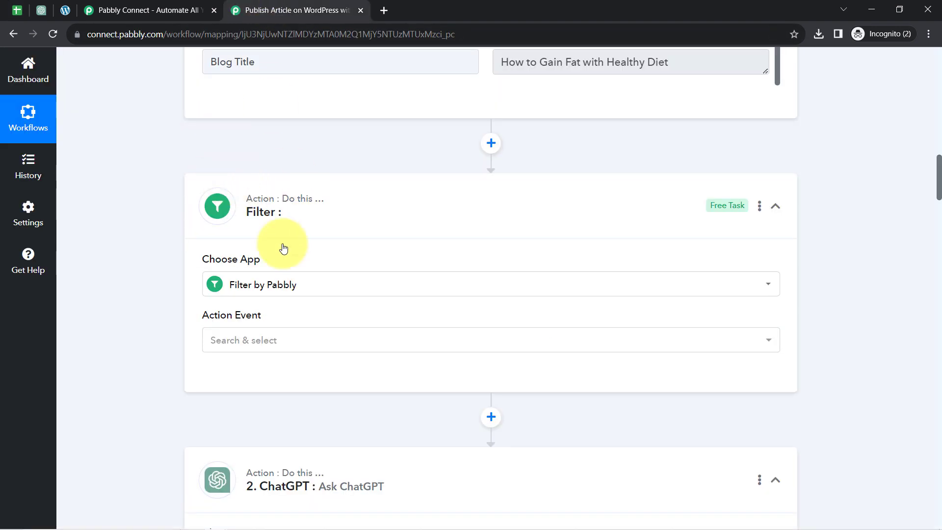
left_click(241, 338)
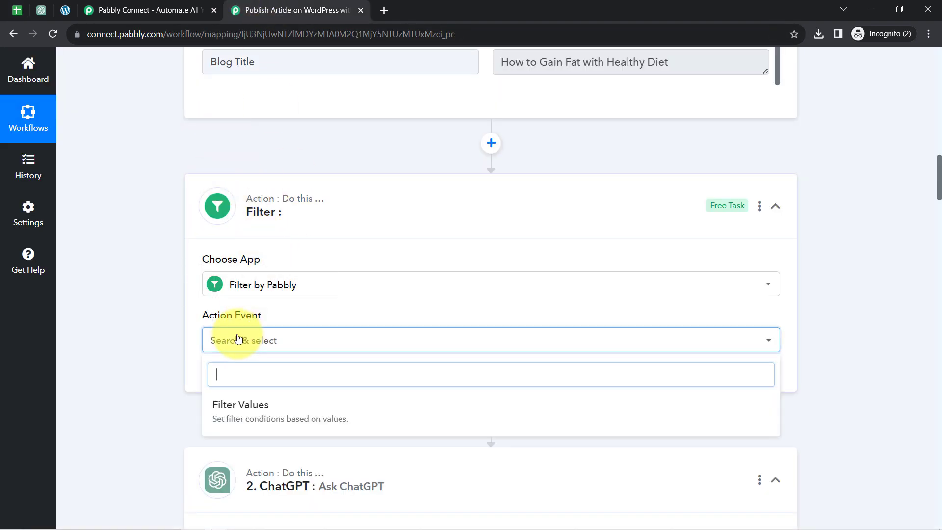
left_click(228, 410)
left_click(254, 376)
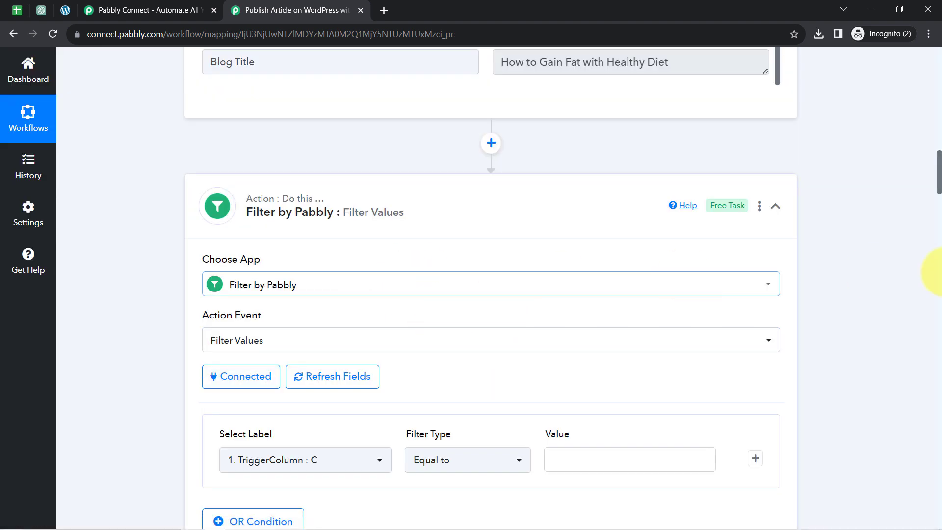
scroll(937, 172, "down", 5)
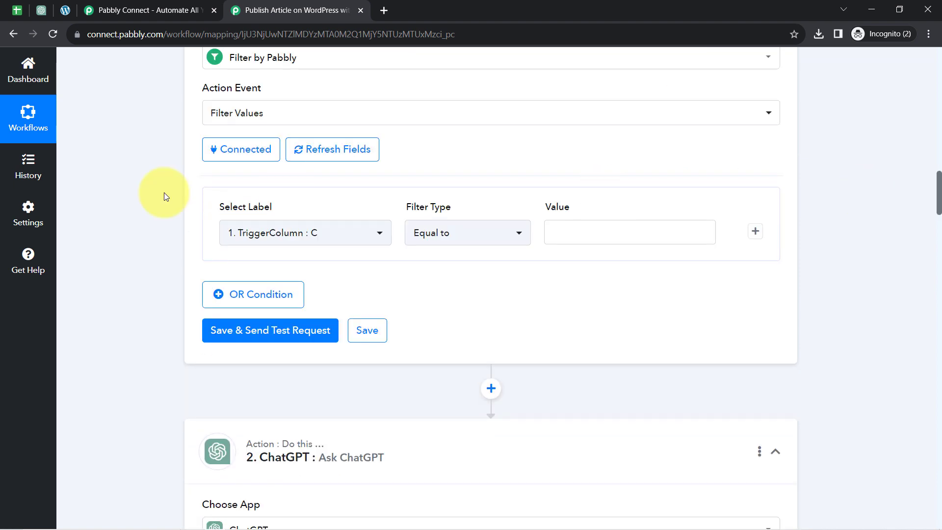
Set the filter condition to the trigger's "Publish Article On WordPress?" label, Equal to, with the value Yes.
left_click(277, 237)
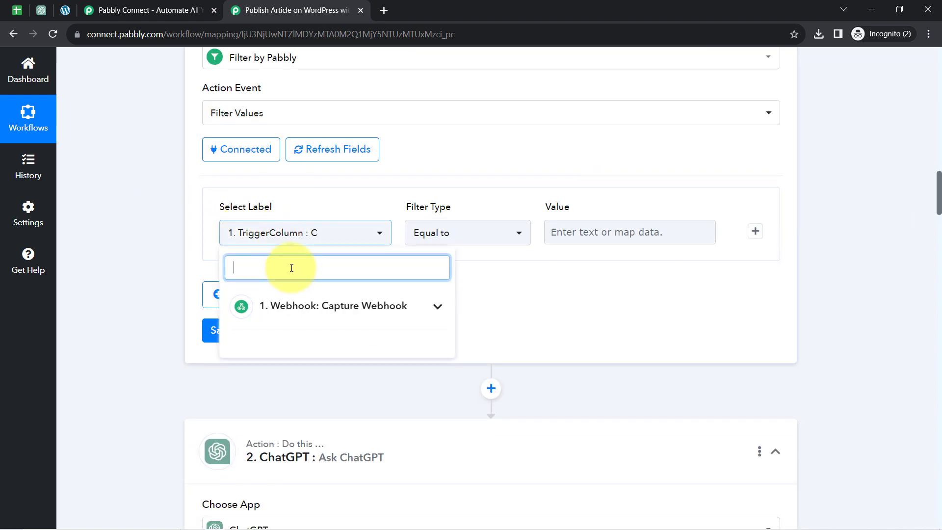
left_click(288, 308)
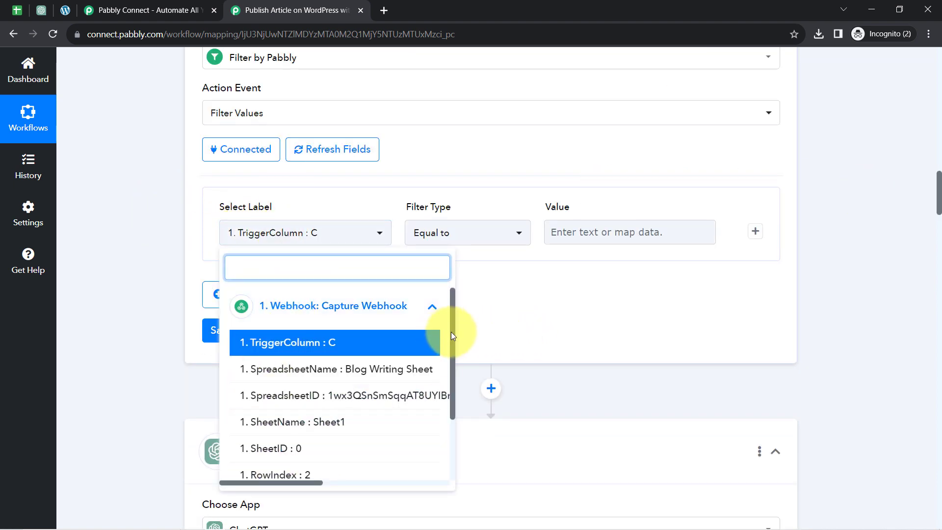
left_click_drag(451, 331, 443, 409)
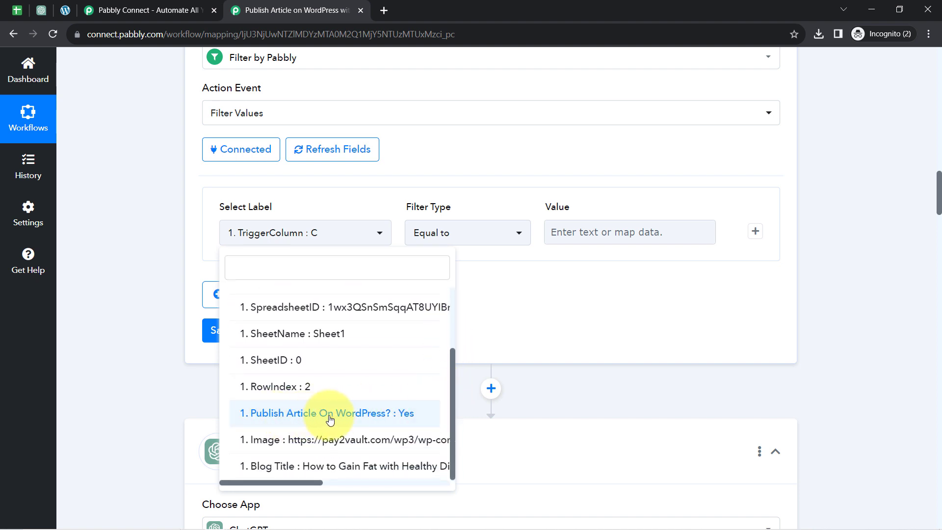
left_click(359, 415)
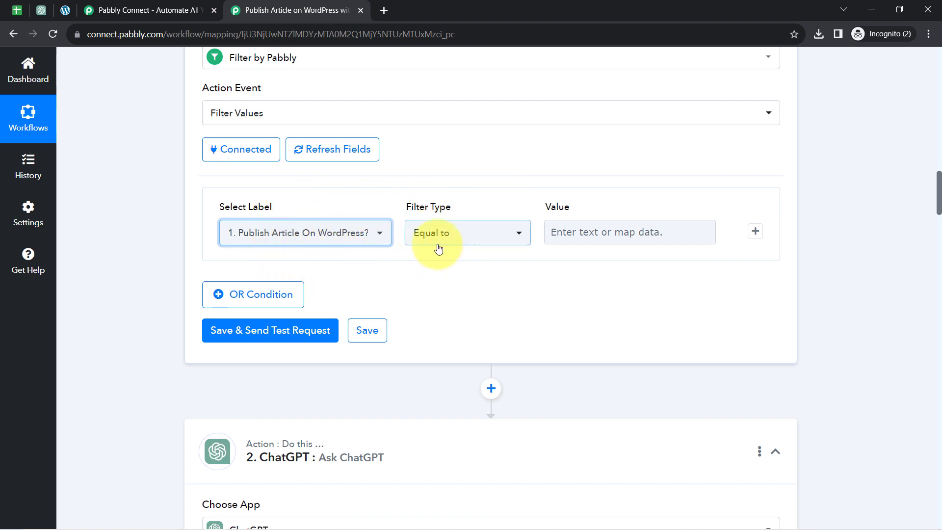
left_click(585, 234)
type("Yes")
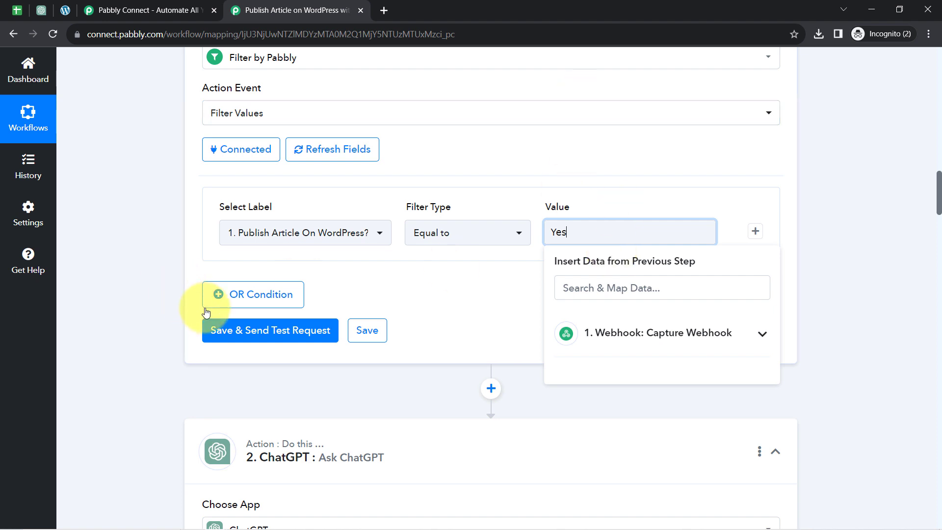
Save the filter, send a test request, and check the message in its response.
left_click(212, 328)
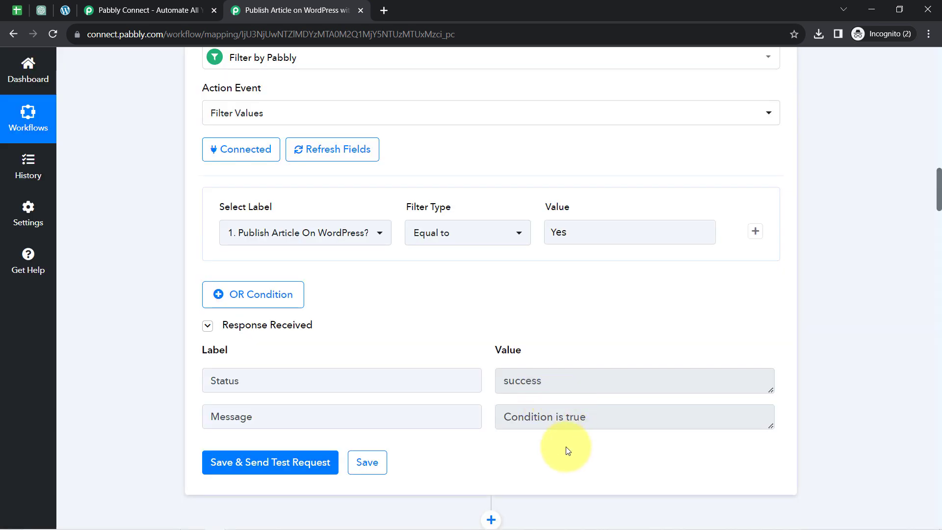
left_click_drag(527, 416, 579, 417)
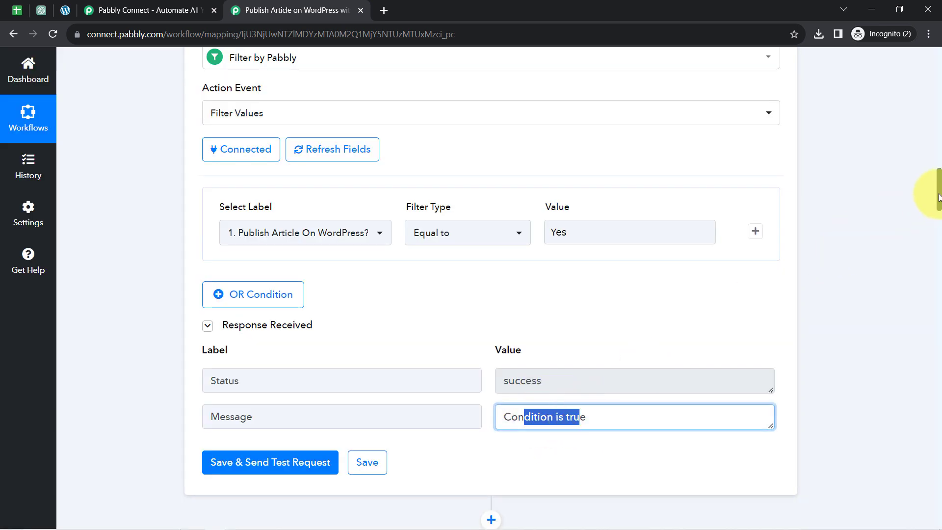
left_click_drag(939, 196, 937, 210)
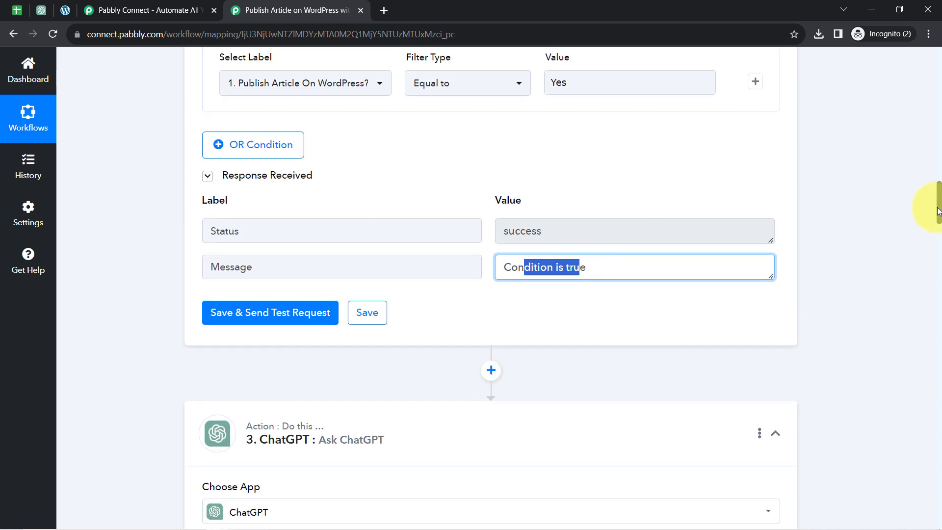
double_click(576, 268)
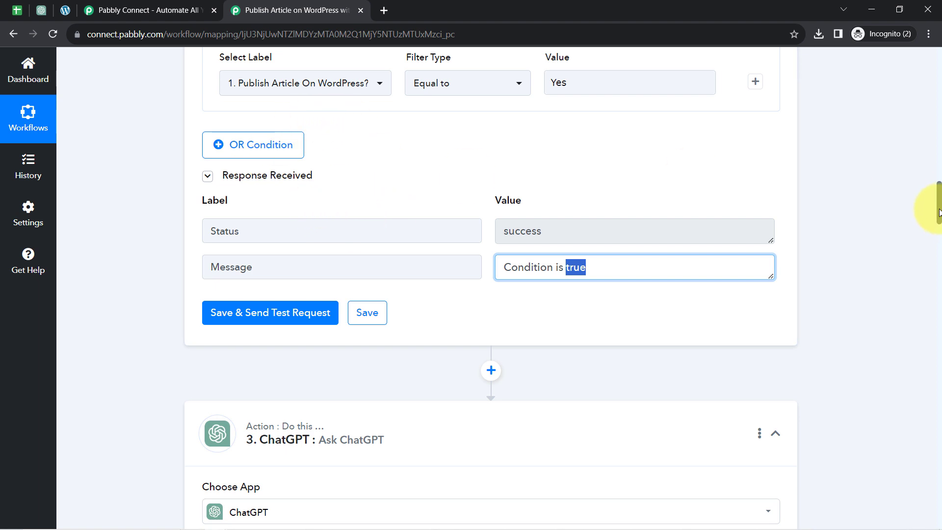
Change the filter's comparison value to "Yesdfvdfv", and save and send a test request.
left_click(573, 82)
type("vdfv")
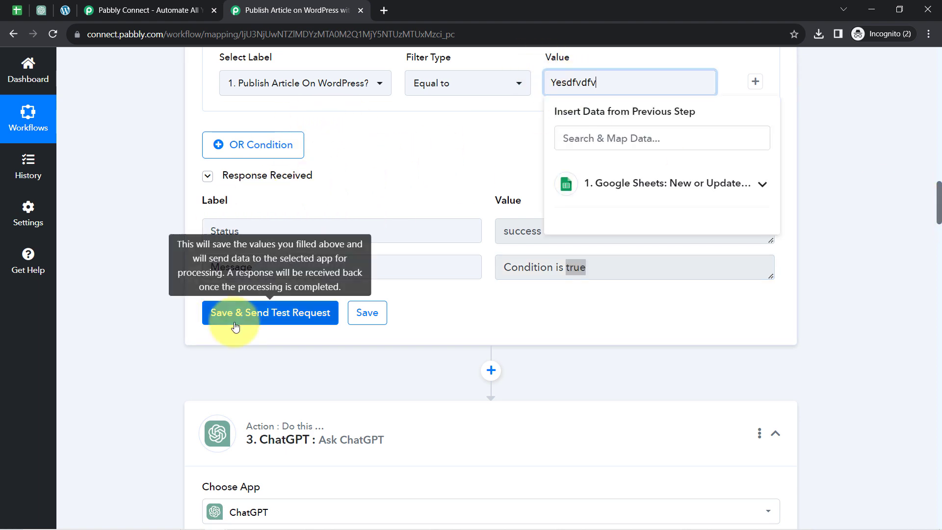
left_click(245, 312)
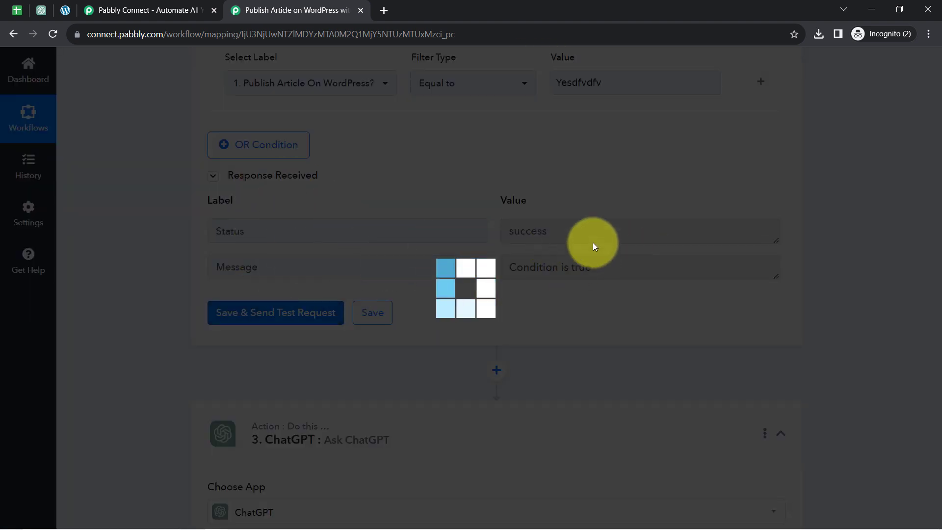
Set the filter's comparison value back to Yes, and save and send a test request.
left_click(562, 86)
double_click(561, 86)
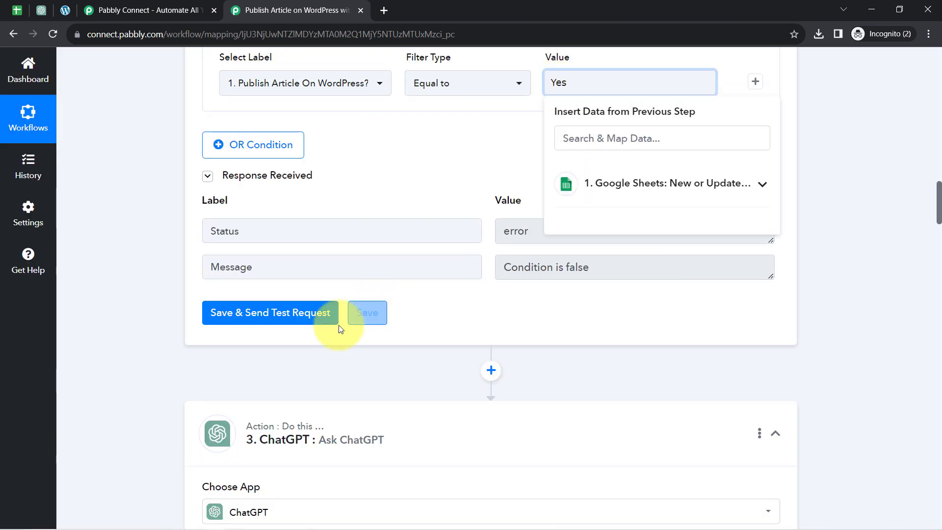
left_click(314, 314)
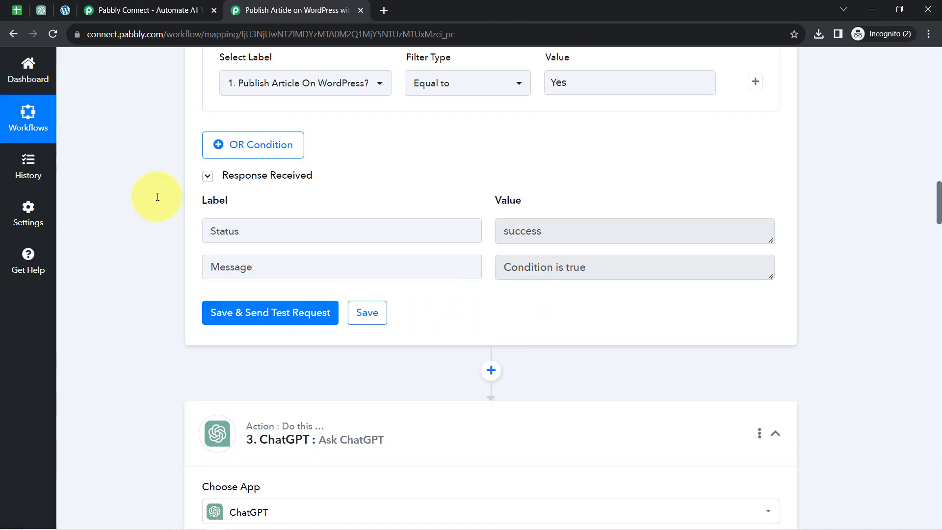
Check the Blog Link cells D2:D6 in the blog sheet, and add a Google Sheets action after the WordPress step.
left_click(18, 6)
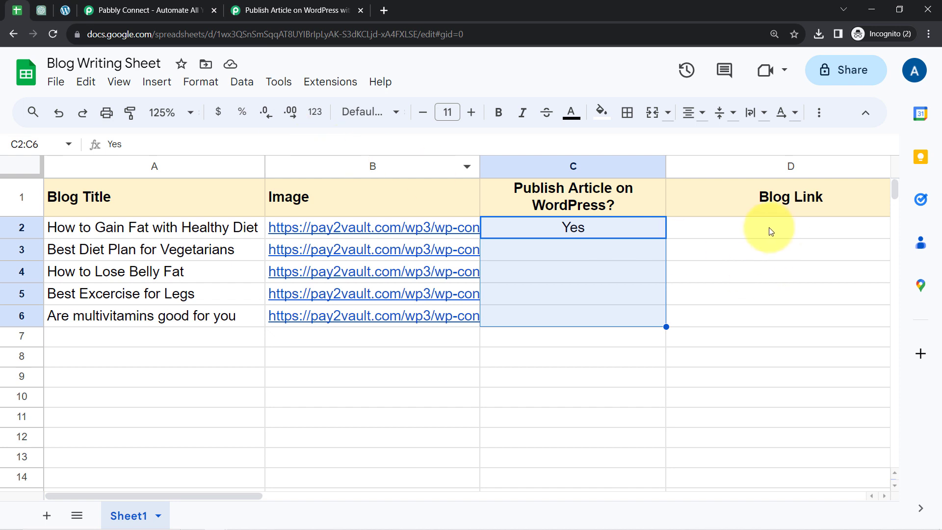
left_click_drag(770, 230, 763, 324)
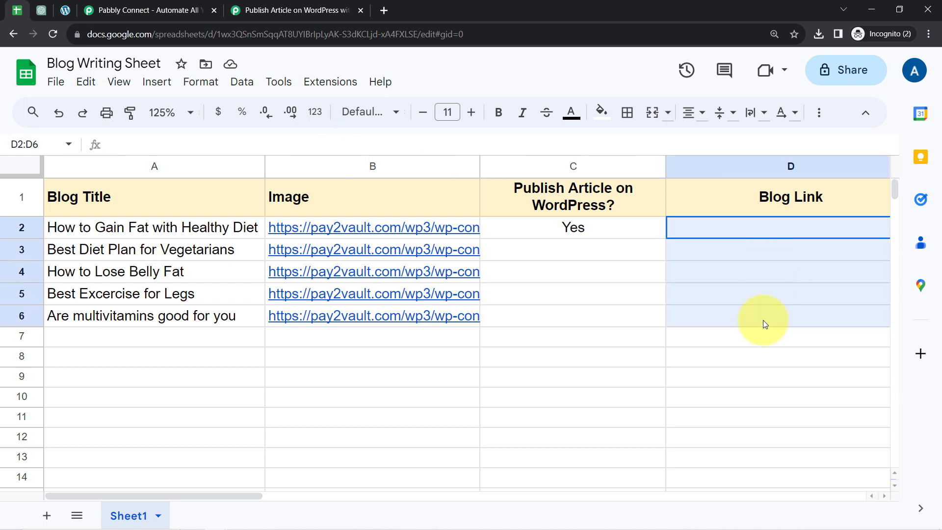
left_click(314, 10)
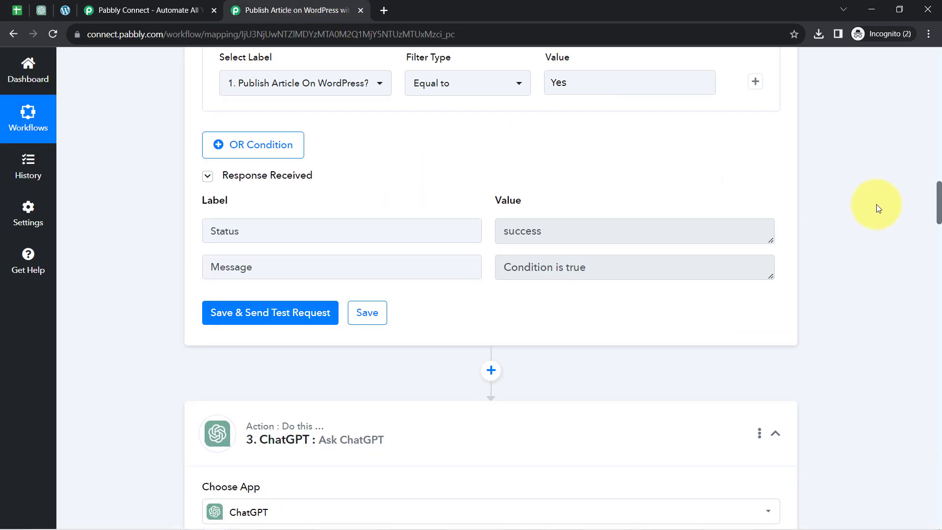
left_click_drag(938, 196, 934, 508)
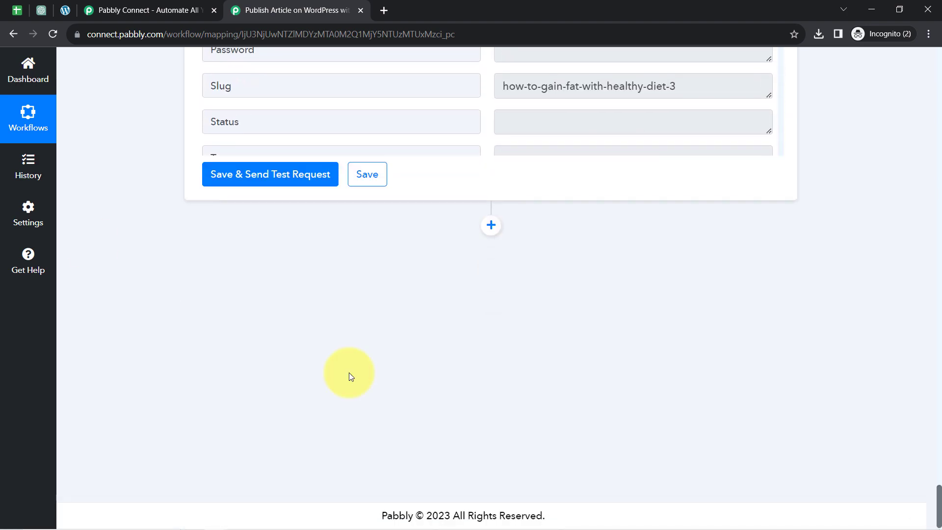
left_click(13, 7)
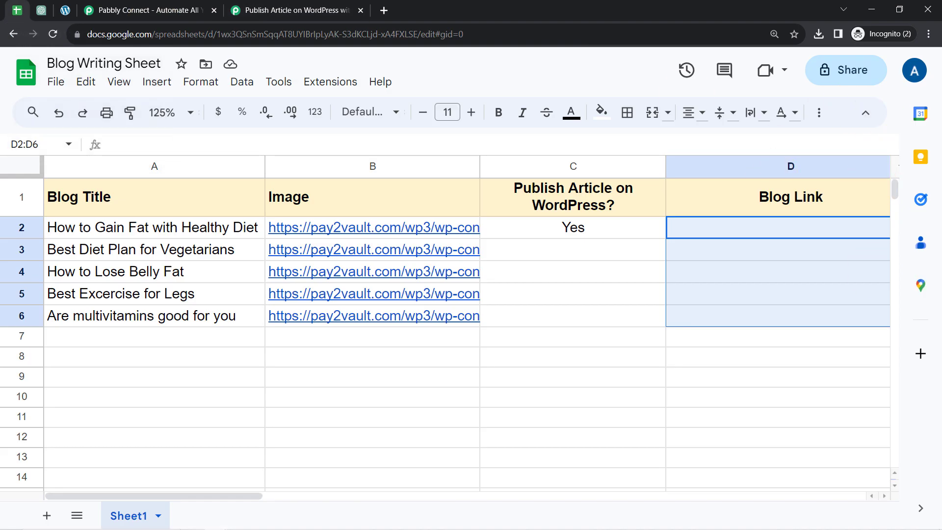
left_click(267, 10)
mouse_move(489, 236)
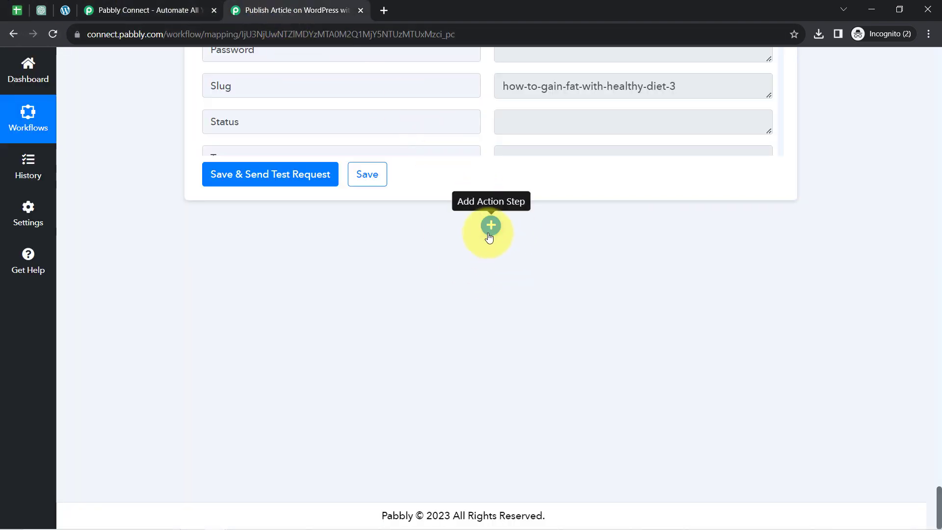
left_click(490, 225)
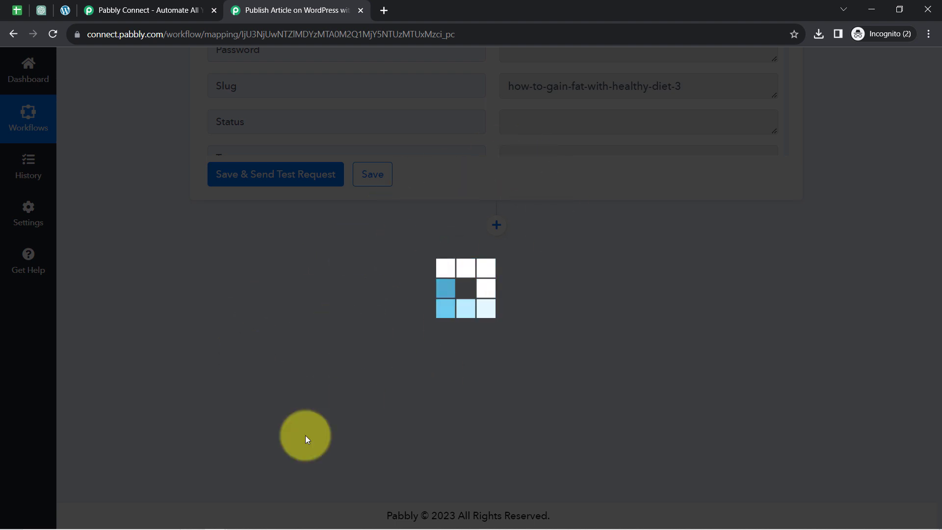
type("s")
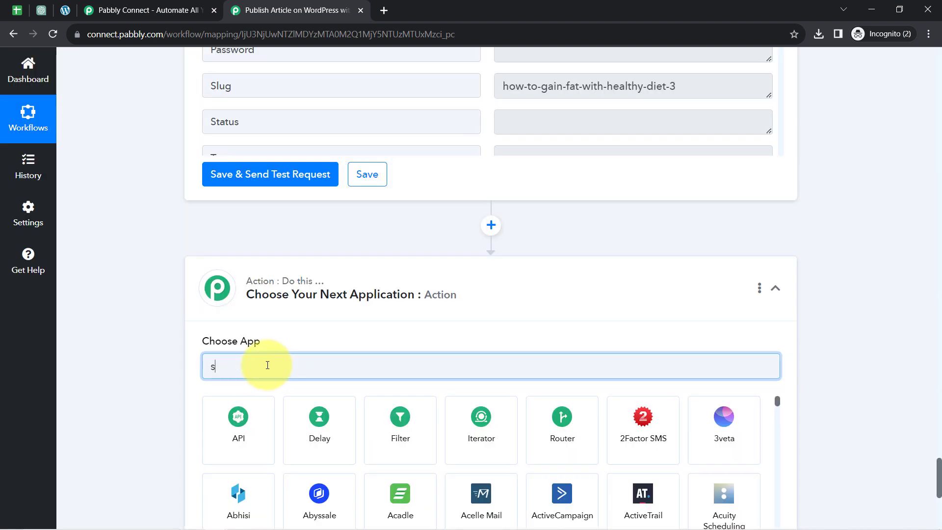
type("heet")
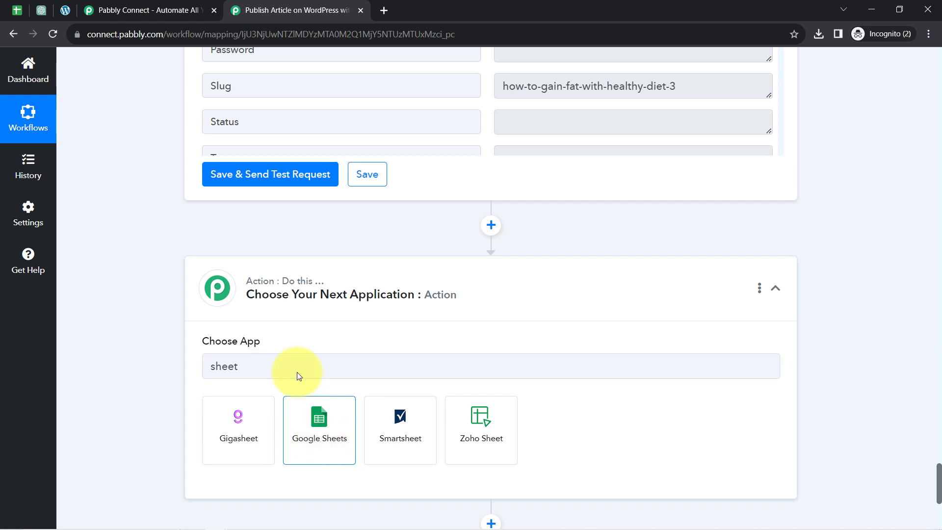
left_click(318, 416)
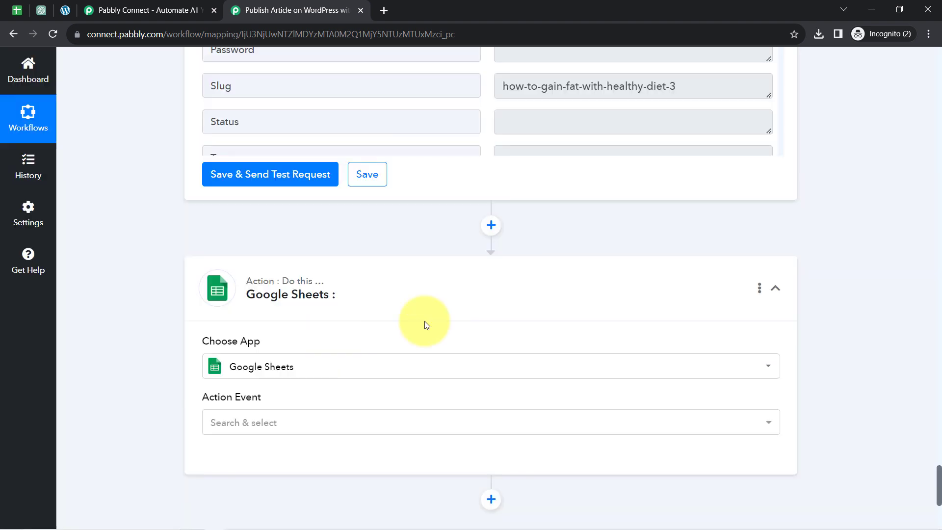
Choose Add New Row as the Google Sheets action event and compare it with the blog sheet.
left_click(227, 426)
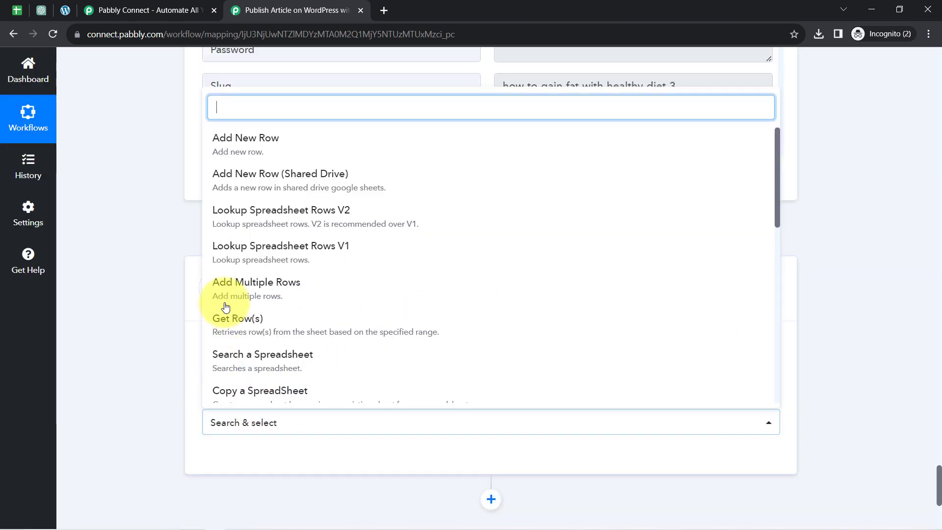
left_click(235, 138)
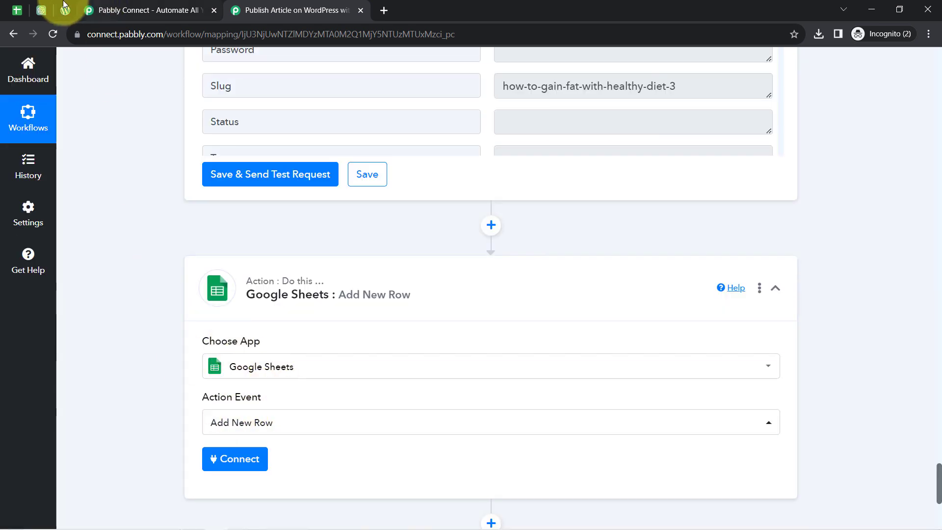
left_click(17, 10)
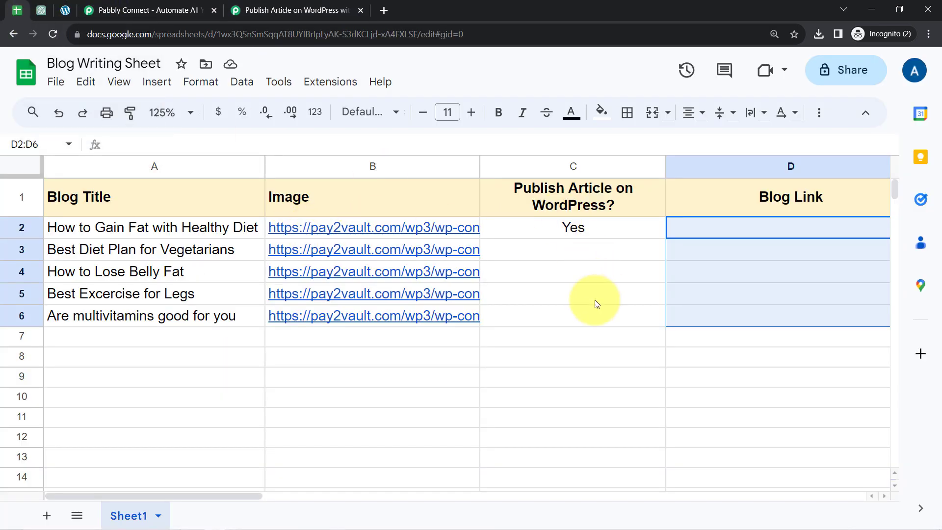
left_click(564, 395)
left_click(304, 10)
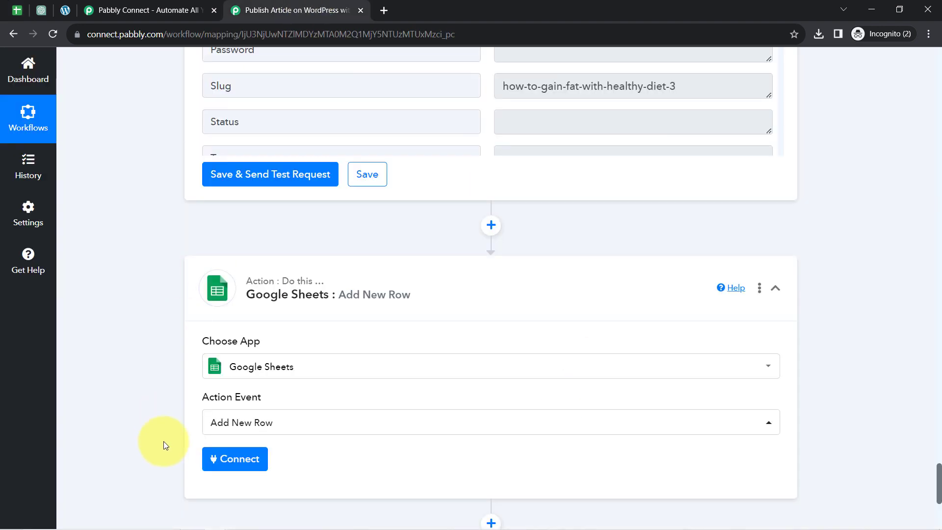
Set the Google Sheets action event to Update Row and connect it through the existing connection Google Sheets #5.
left_click(273, 423)
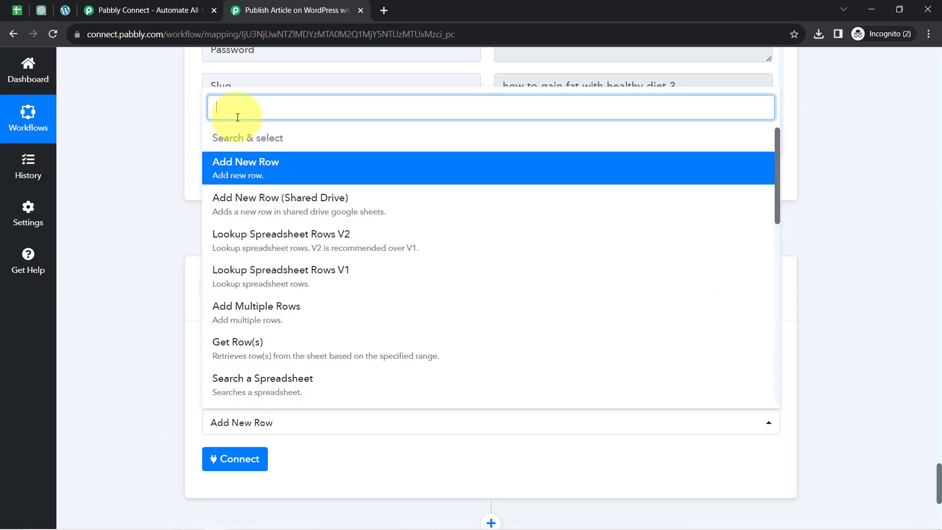
type("updat")
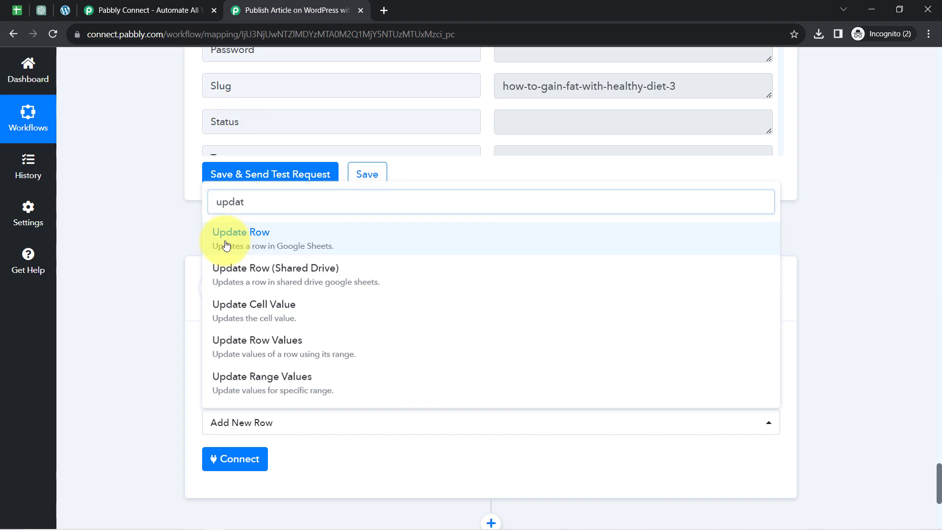
left_click(223, 240)
left_click(244, 459)
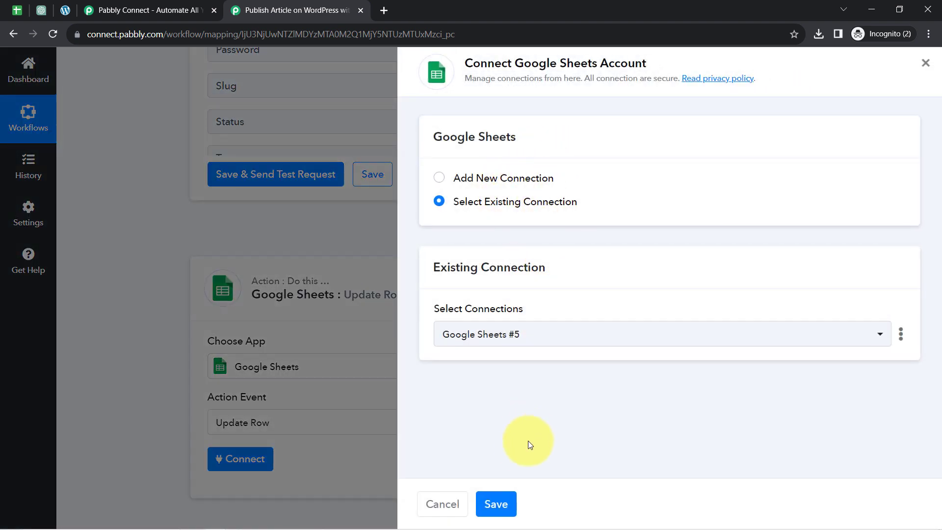
left_click(495, 514)
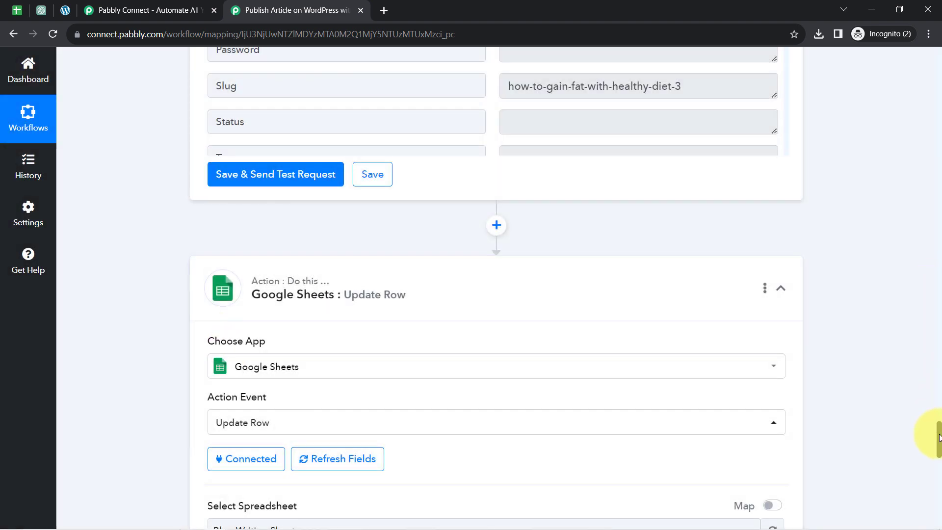
Check the file and tab names in the blog sheet, and select Blog Writing Sheet as the spreadsheet and Sheet1 as the sheet.
scroll(927, 416, "down", 7)
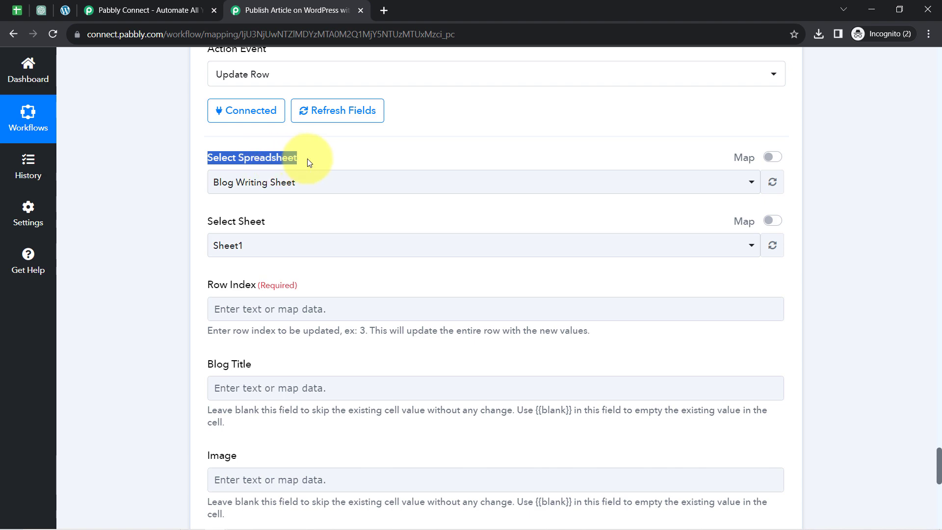
left_click(275, 182)
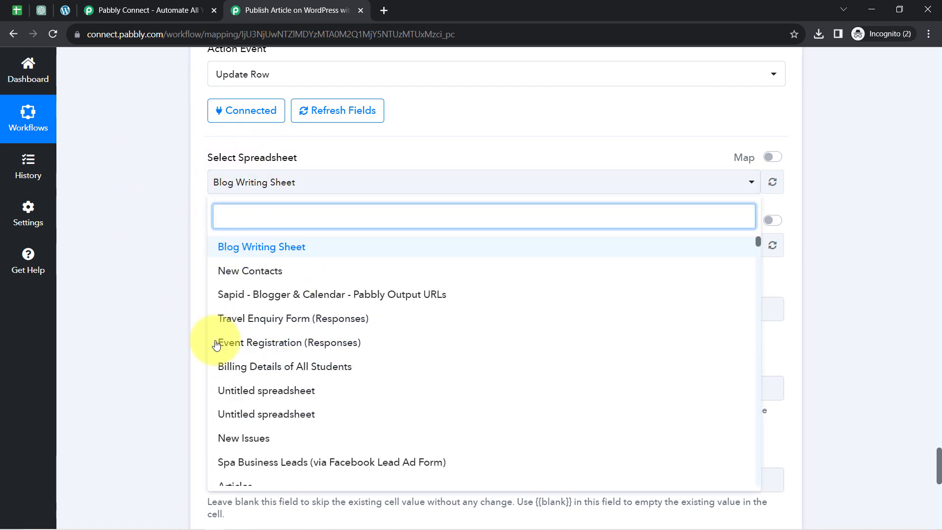
left_click(17, 10)
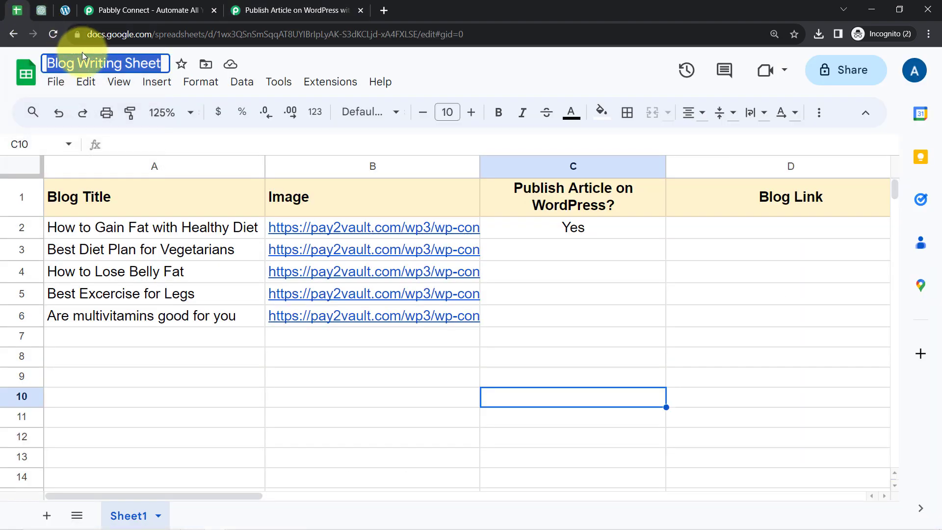
left_click(329, 5)
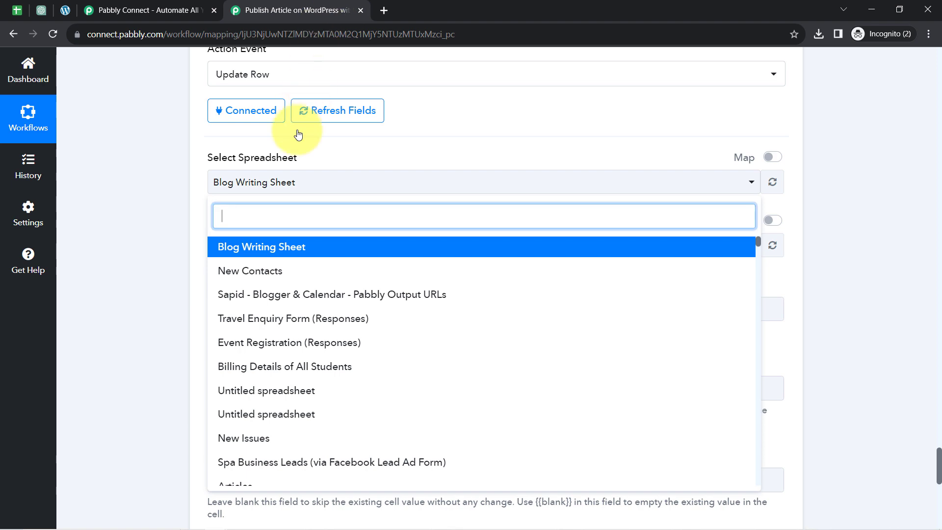
left_click(239, 246)
left_click(11, 9)
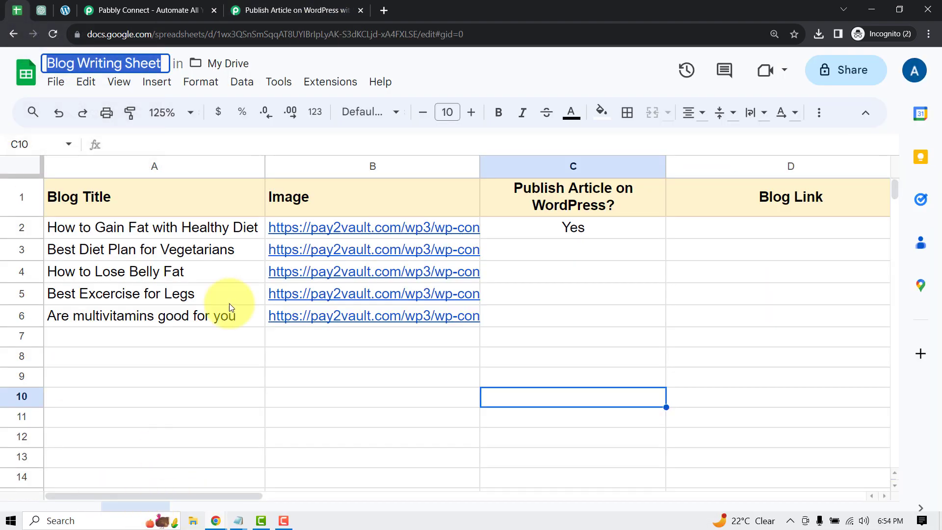
left_click(328, 4)
left_click(240, 244)
left_click(235, 260)
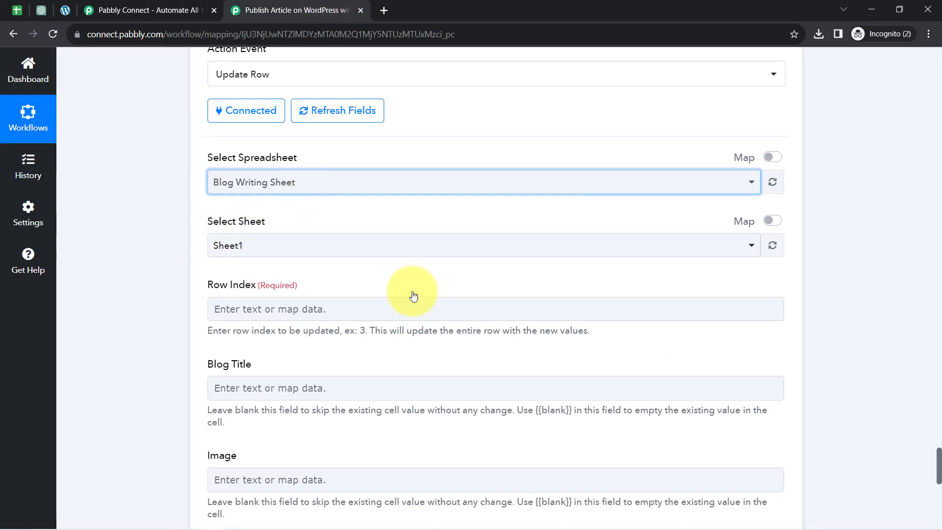
Check the row numbers in the blog sheet, and map the Row Index field to the Google Sheets trigger's RowIndex value.
left_click_drag(937, 458, 934, 466)
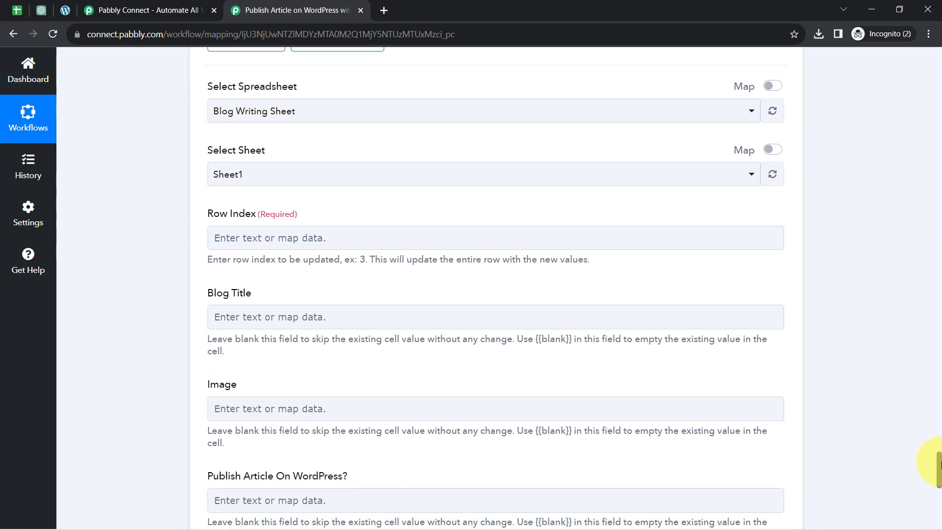
left_click_drag(259, 258, 335, 260)
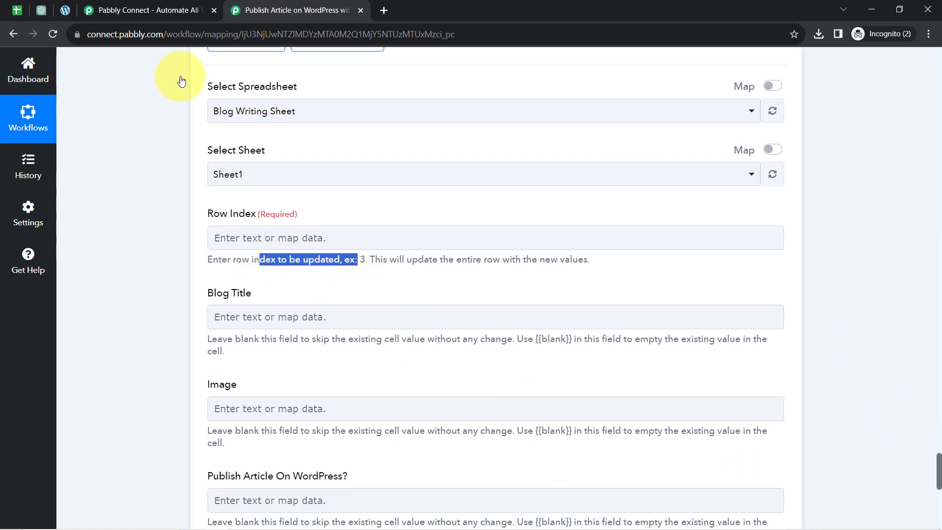
left_click(17, 7)
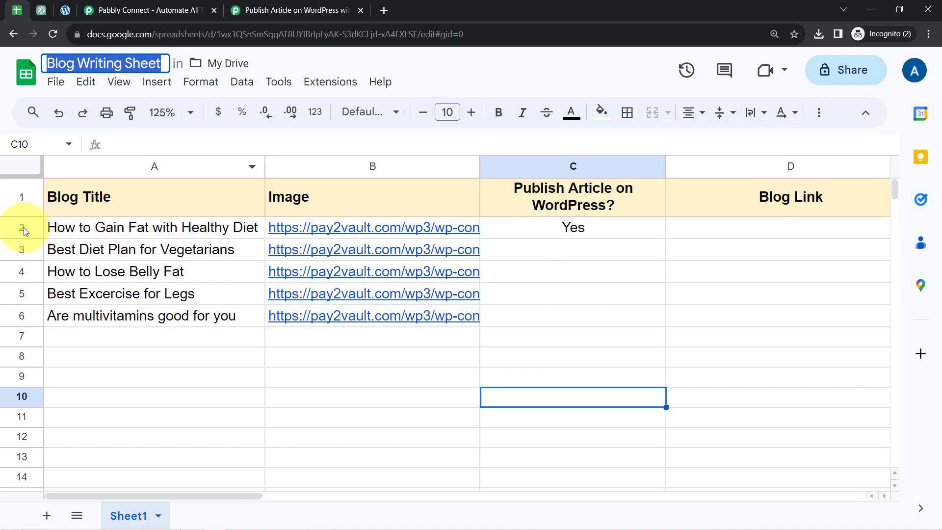
left_click(4, 251)
left_click(84, 376)
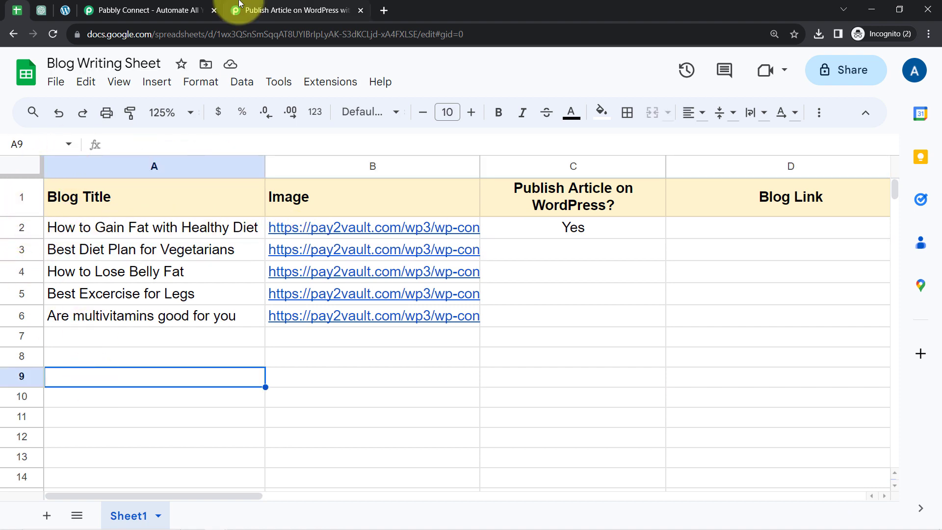
left_click(258, 4)
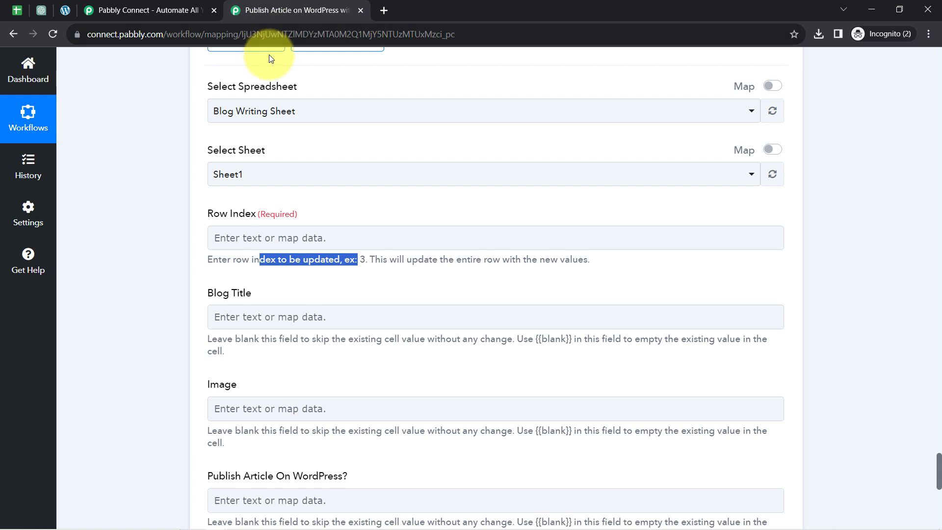
left_click(236, 239)
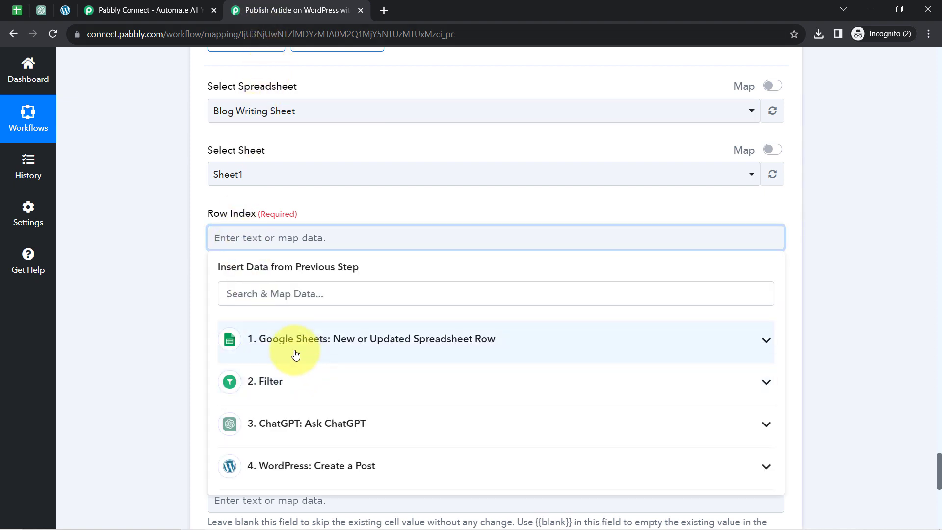
left_click(293, 346)
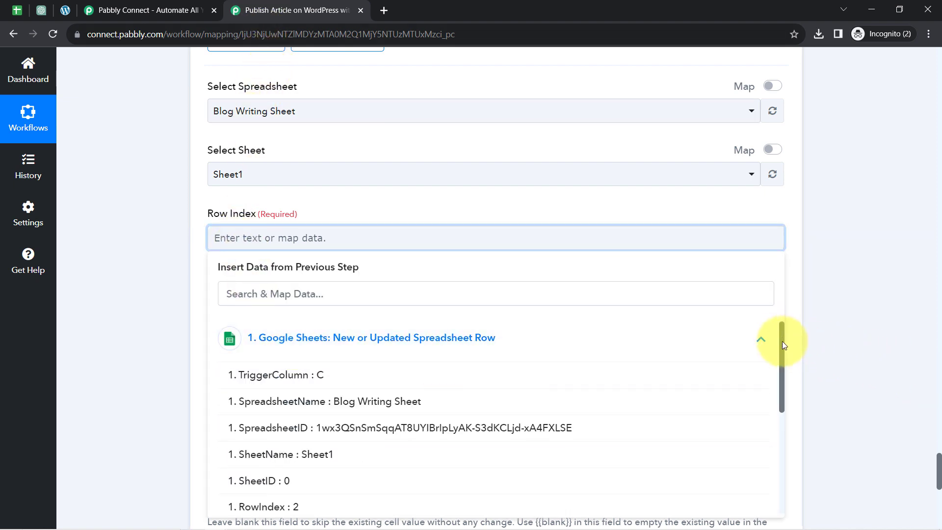
scroll(773, 368, "down", 2)
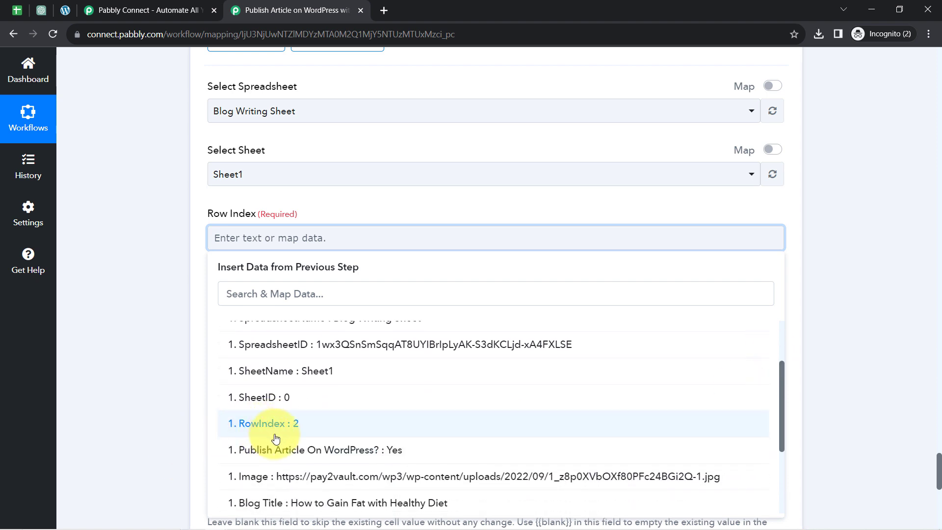
left_click(256, 427)
left_click(214, 196)
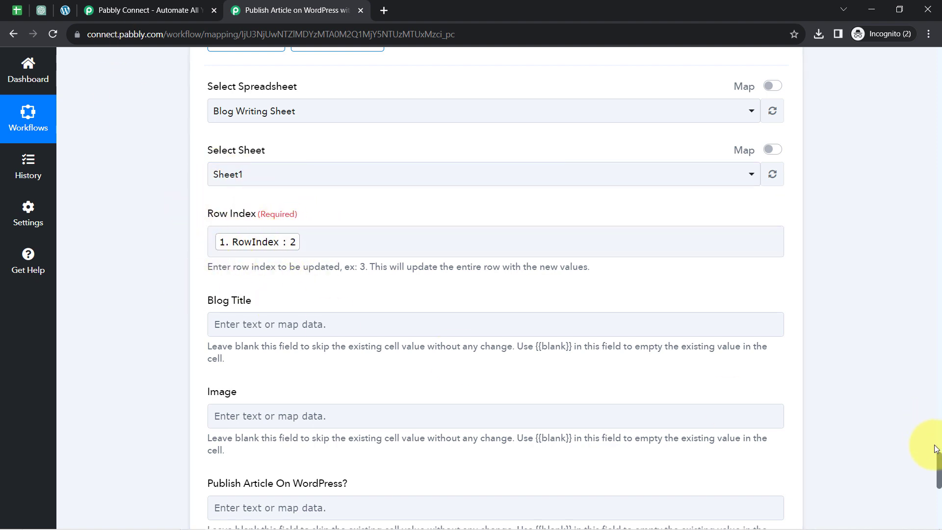
Compare the Blog Title, Image, Publish Article on WordPress? and Blog Link columns in the blog sheet with the Update Row fields.
left_click_drag(937, 458, 938, 478)
left_click(17, 9)
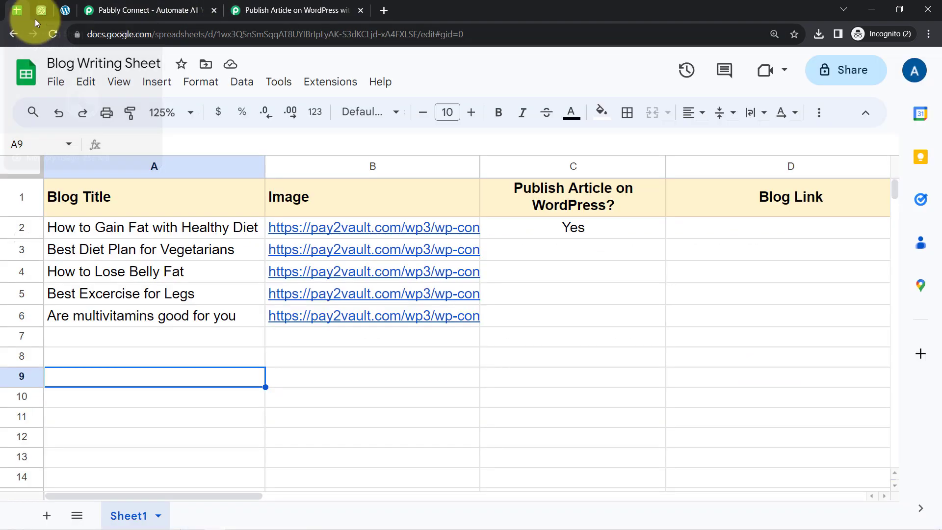
left_click(151, 166)
left_click(328, 167)
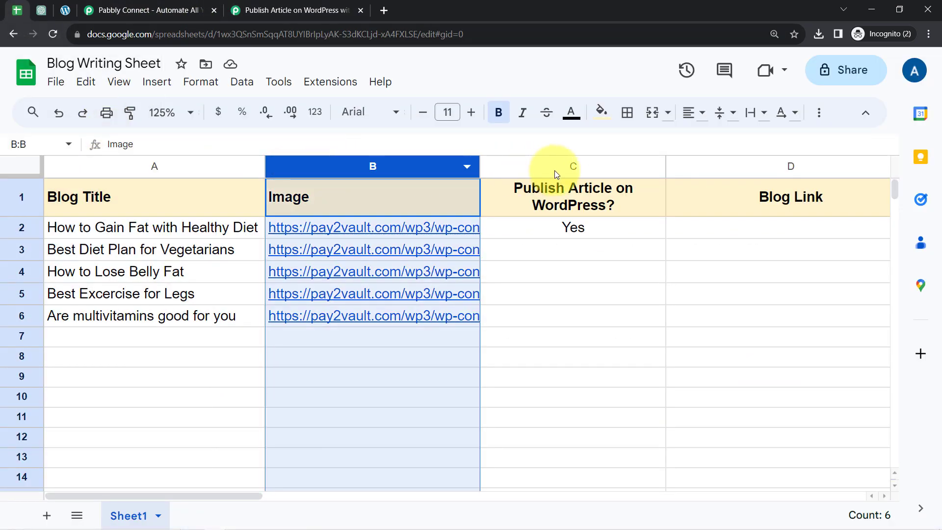
left_click(554, 166)
left_click(731, 167)
left_click(312, 5)
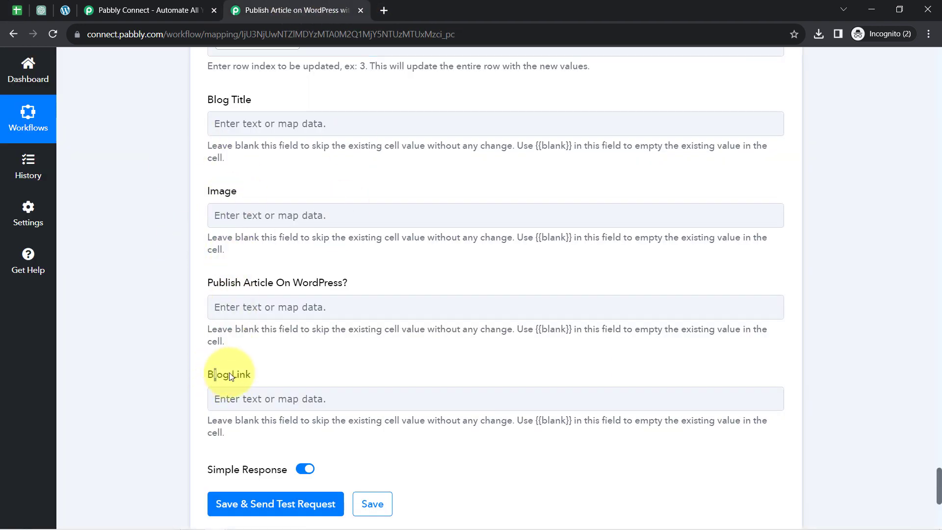
Map the Blog Link field to the WordPress post's Guid Raw value, then save the Update Row action and send a test request.
scroll(935, 475, "down", 4)
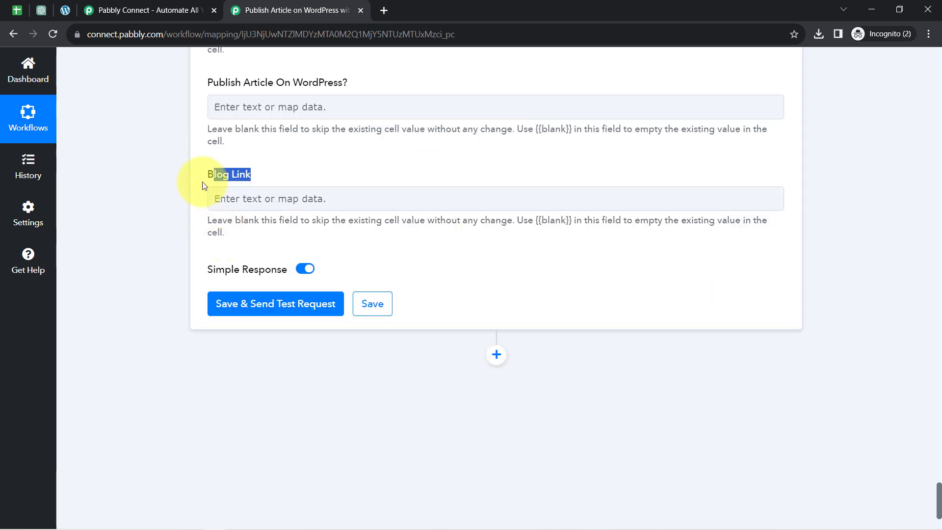
left_click(231, 201)
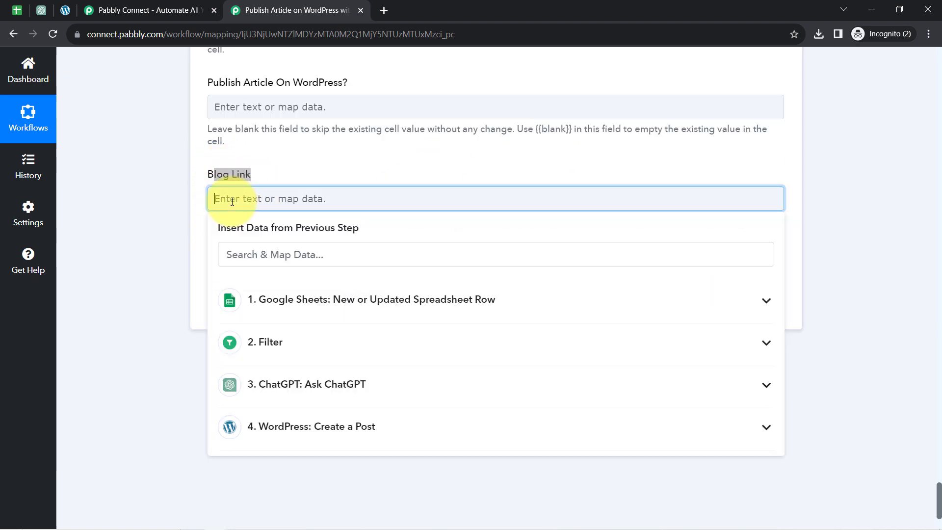
left_click(271, 431)
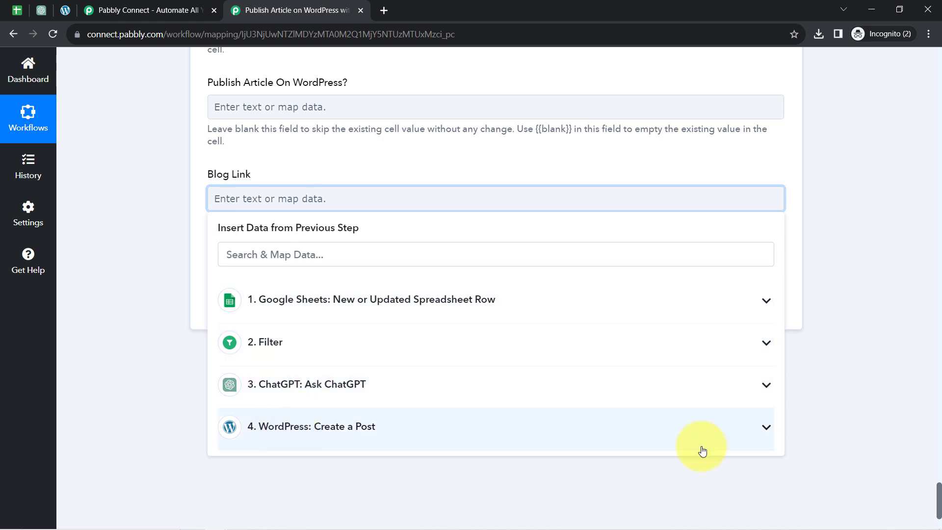
left_click_drag(939, 491, 938, 510)
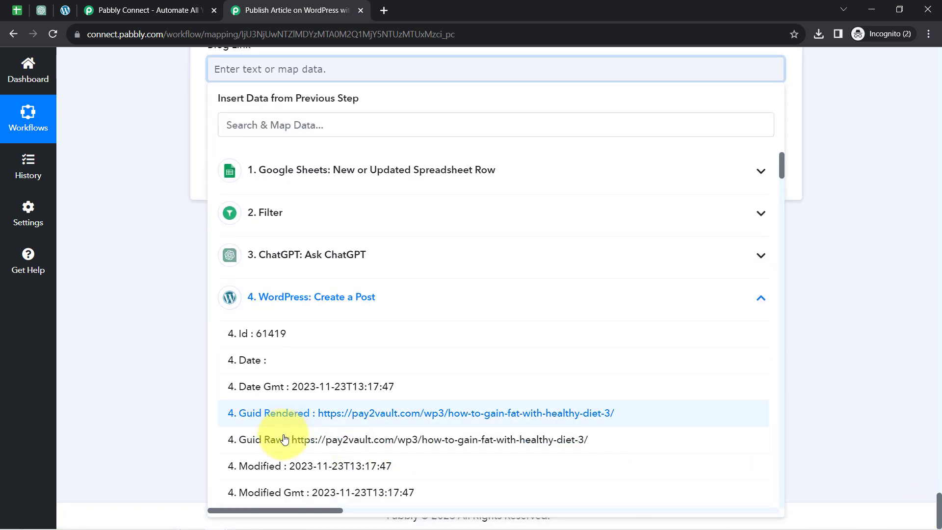
left_click(358, 444)
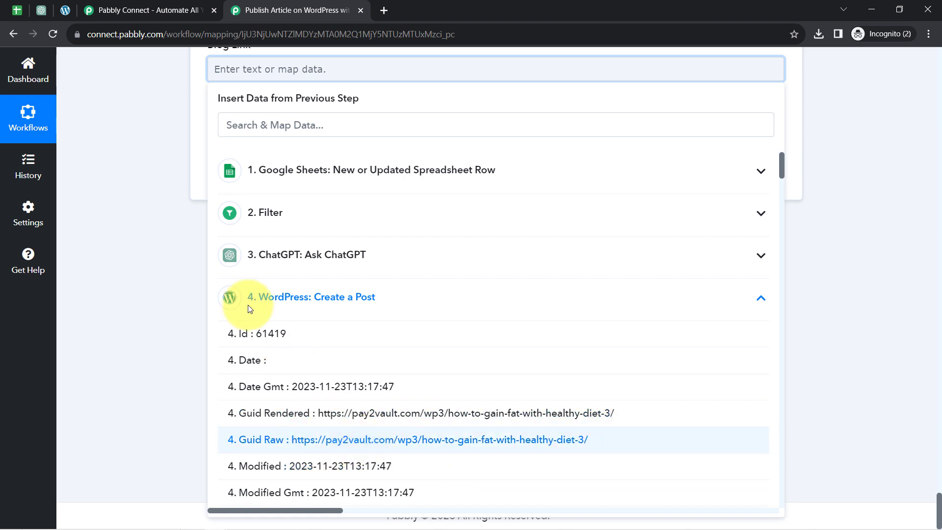
left_click(168, 242)
left_click(243, 184)
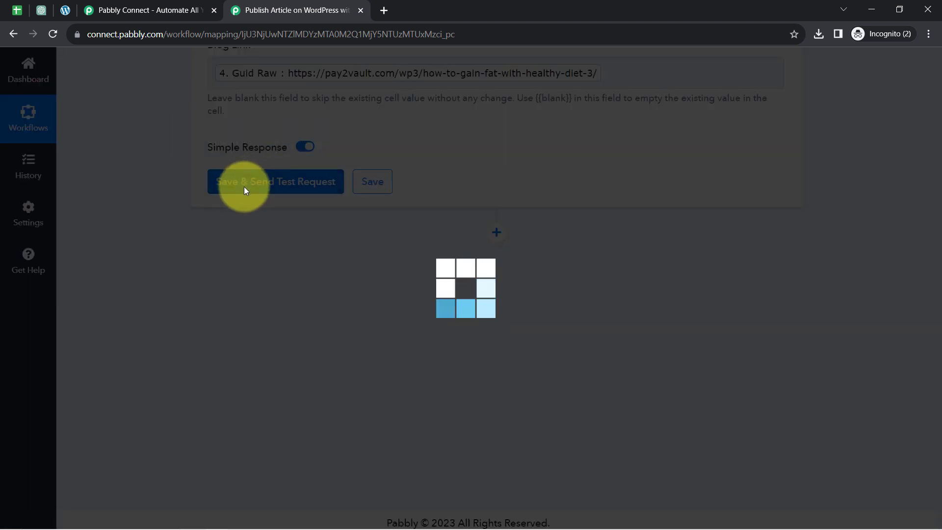
Check the Blog Link column in the blog sheet, open the link in row 2, and close the article page.
left_click(17, 10)
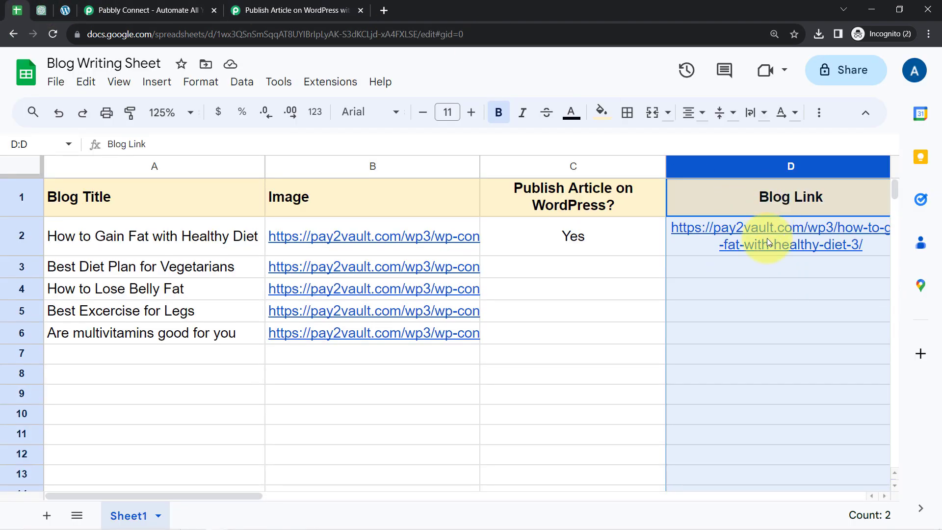
left_click(589, 342)
left_click(744, 238)
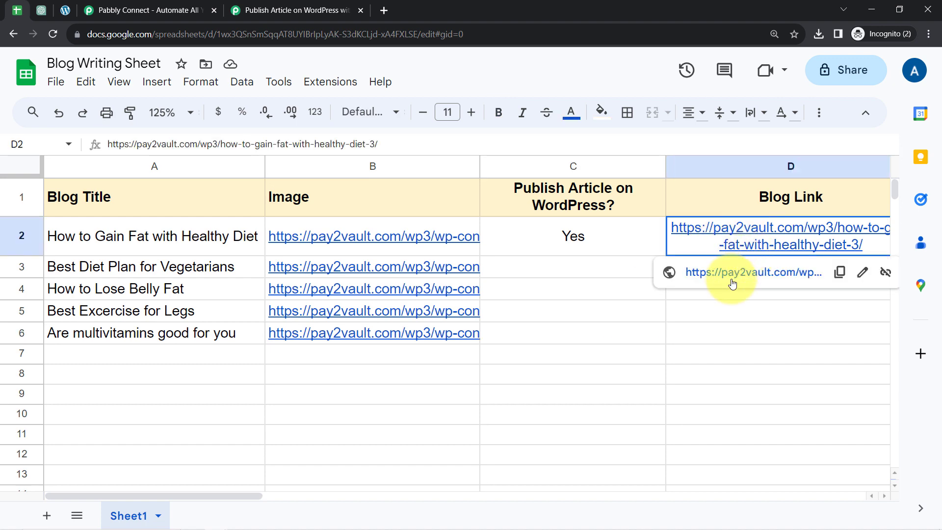
left_click(732, 283)
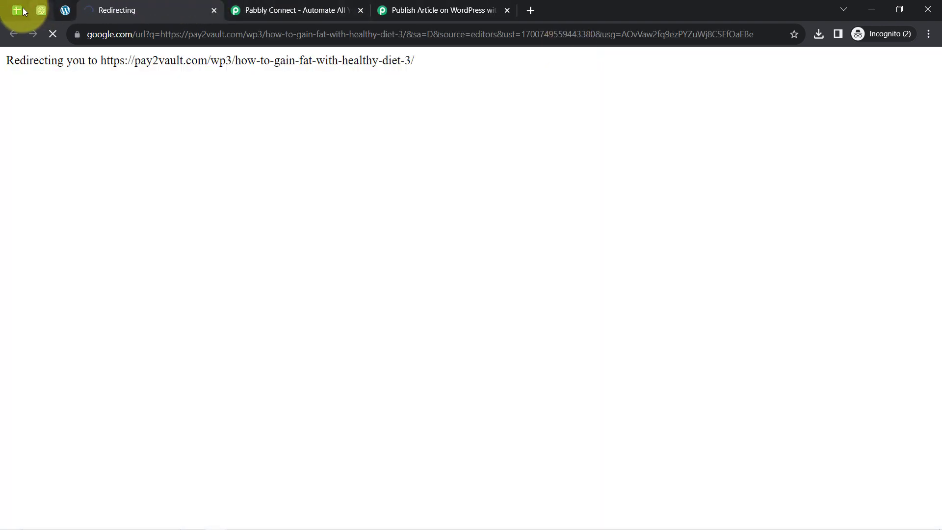
left_click(22, 7)
left_click(399, 422)
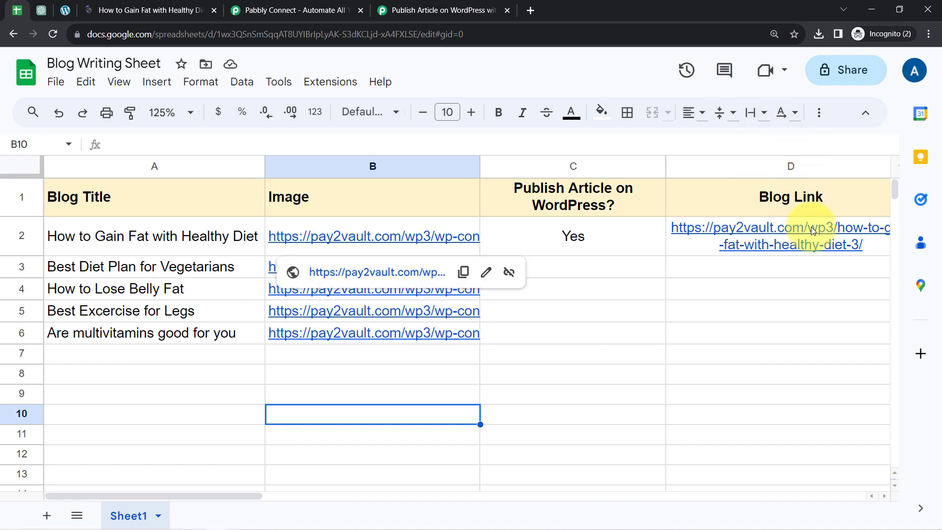
left_click(755, 172)
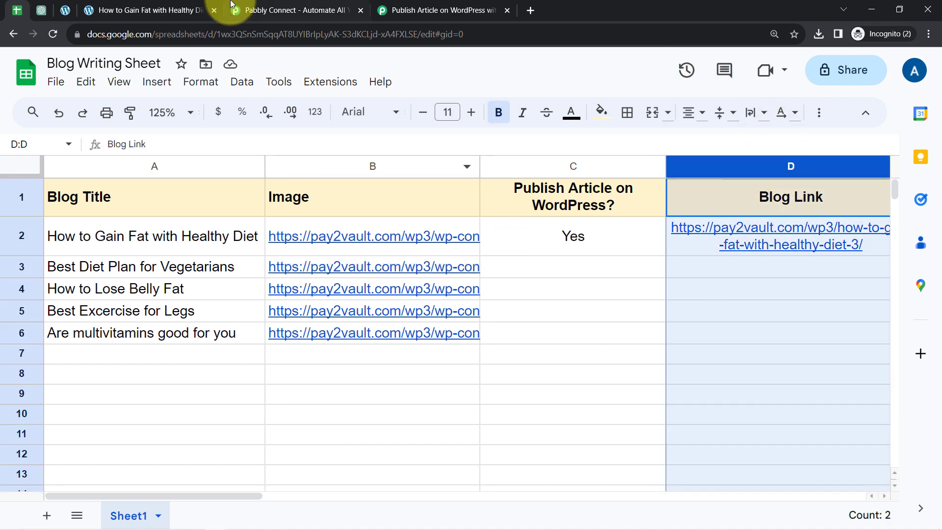
left_click(204, 9)
left_click(213, 10)
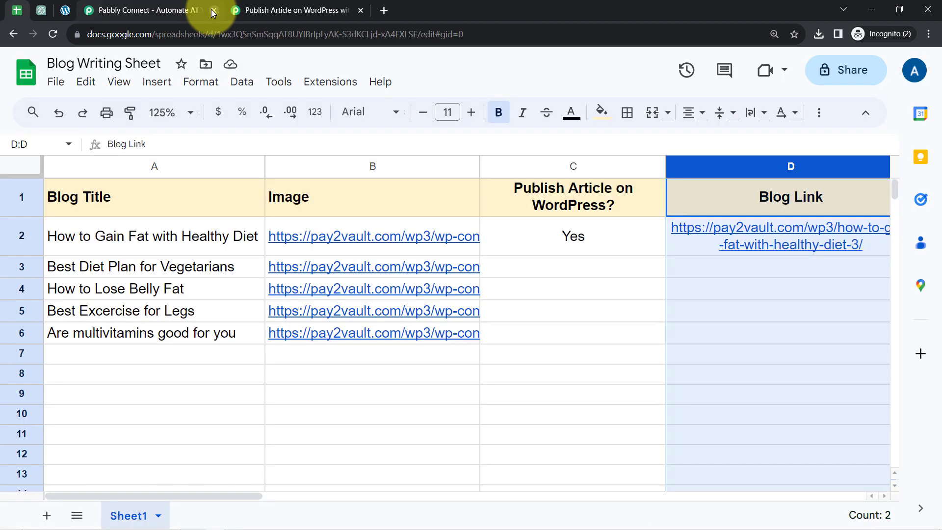
left_click(250, 6)
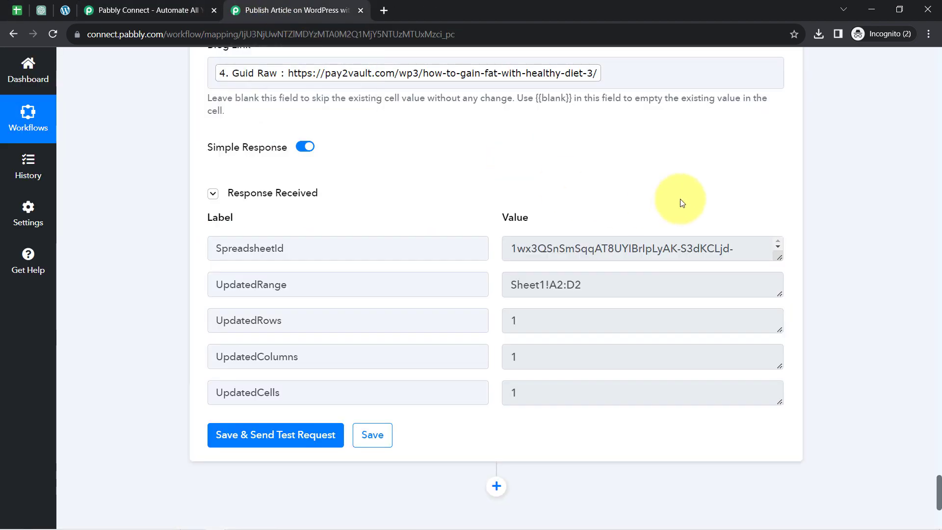
Collapse all five workflow steps, from the Google Sheets trigger to the Update Row action, to review the whole sequence.
left_click_drag(936, 490, 906, 61)
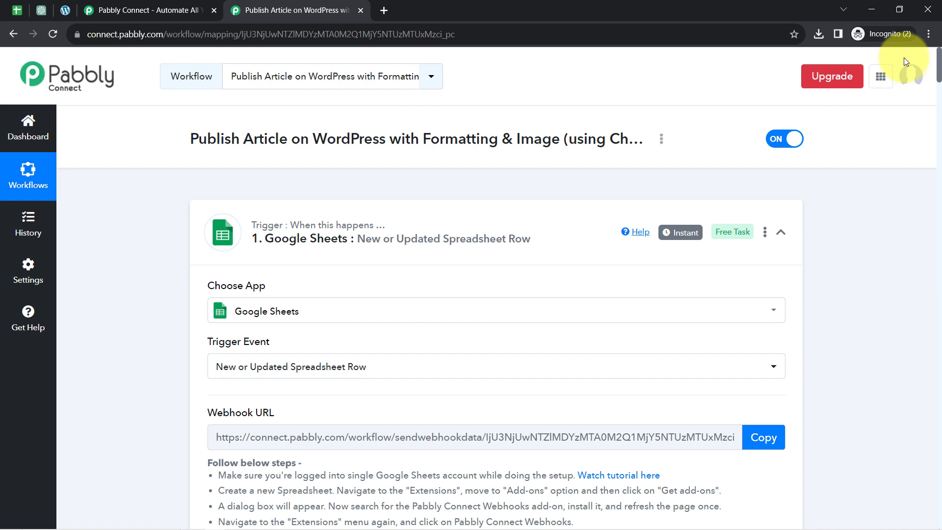
left_click(274, 228)
left_click(295, 369)
scroll(351, 276, "down", 1)
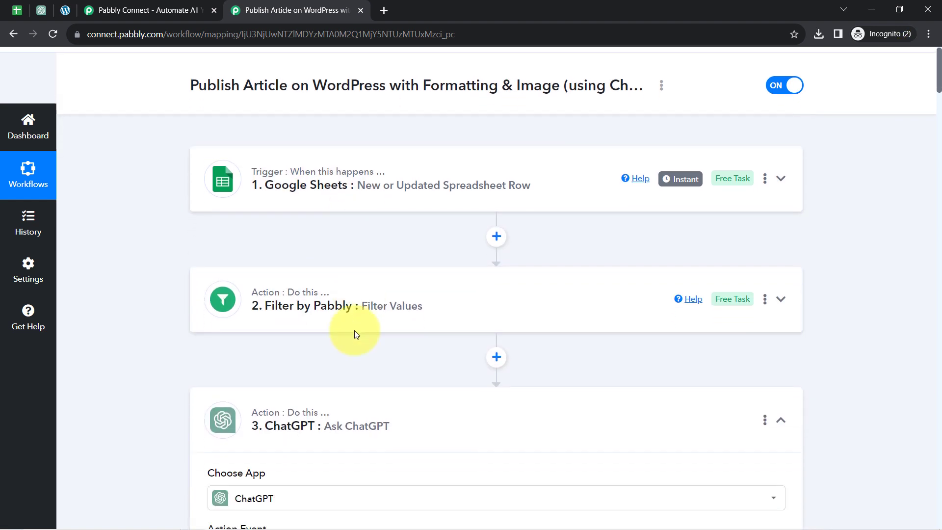
left_click(433, 392)
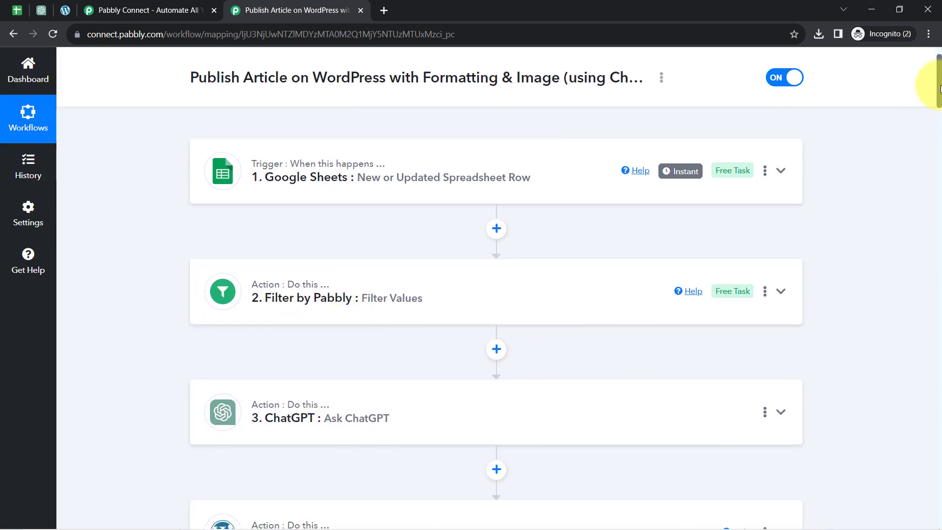
scroll(690, 212, "down", 3)
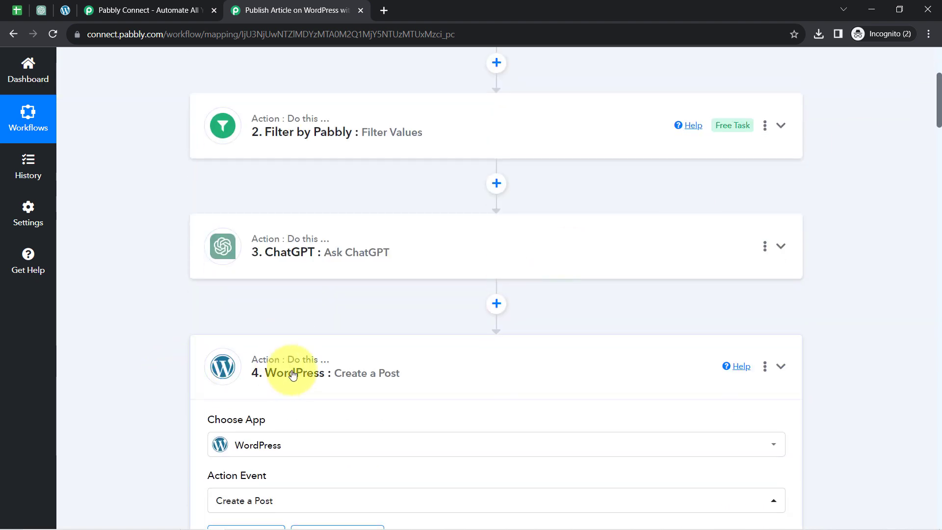
left_click(293, 375)
scroll(934, 166, "down", 2)
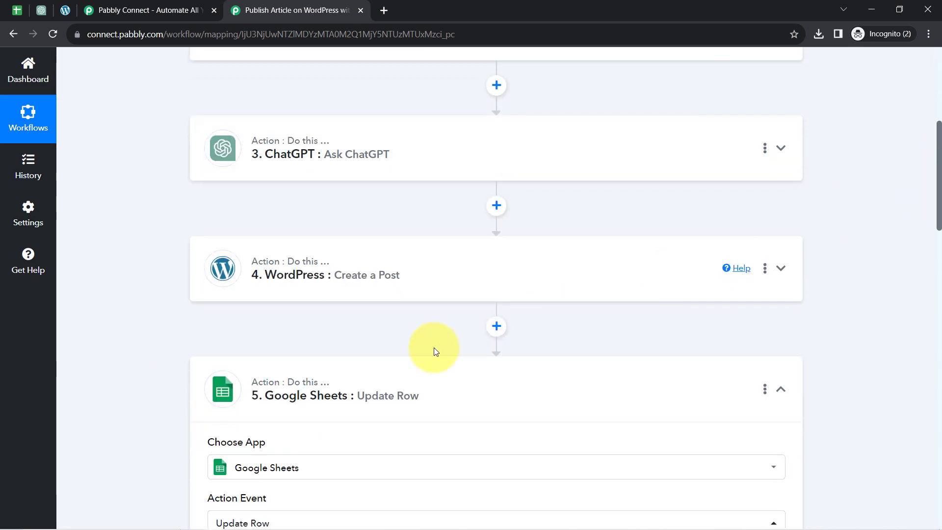
left_click(333, 382)
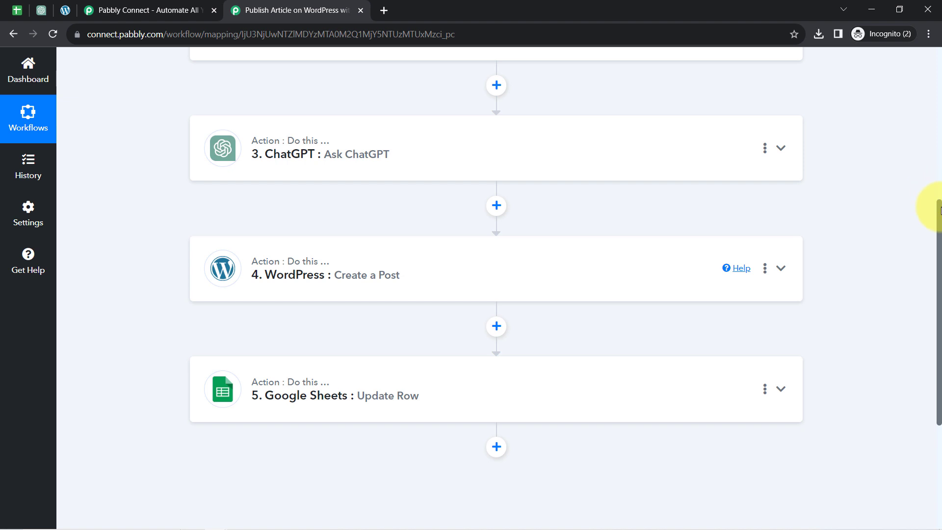
mouse_move(941, 211)
left_mouse_down()
mouse_move(932, 111)
mouse_move(933, 219)
mouse_move(927, 211)
left_mouse_up()
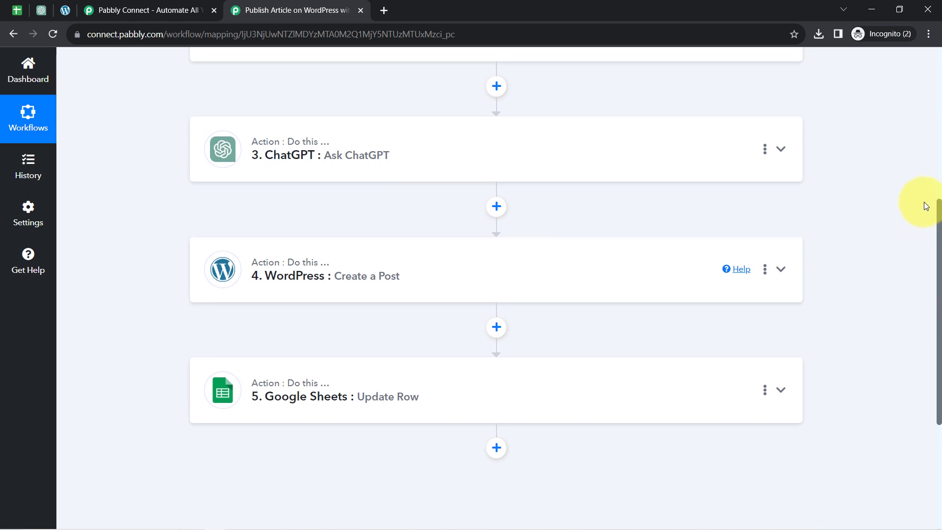
Copy the workflow's share link and close the sharing dialog.
scroll(919, 204, "up", 4)
scroll(908, 101, "up", 2)
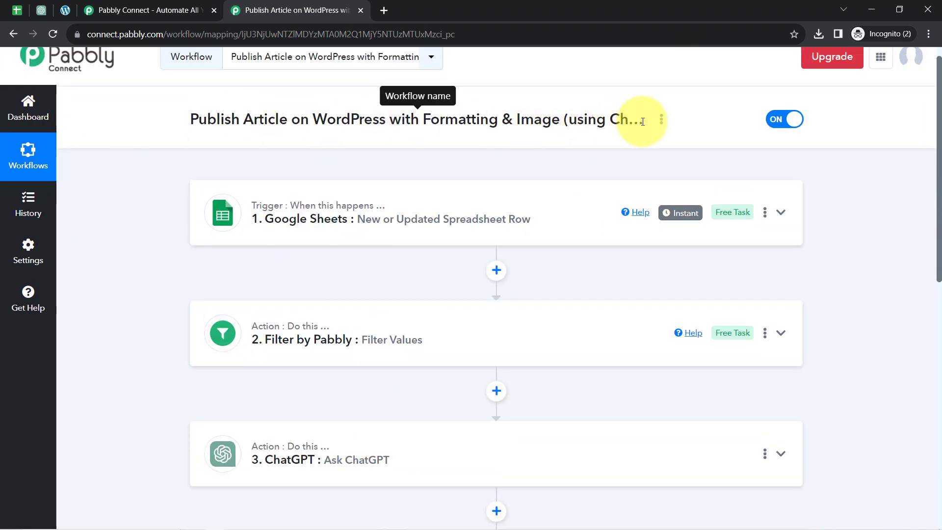
left_click(662, 123)
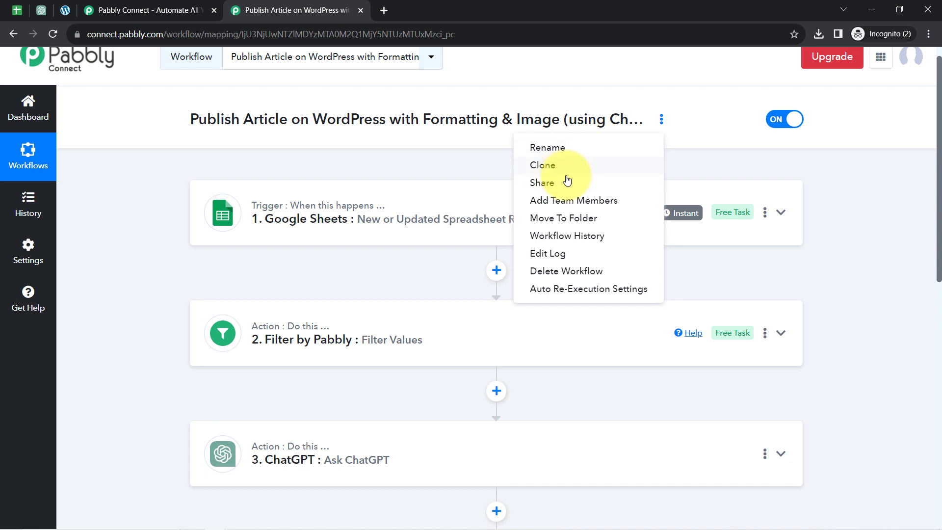
left_click(543, 185)
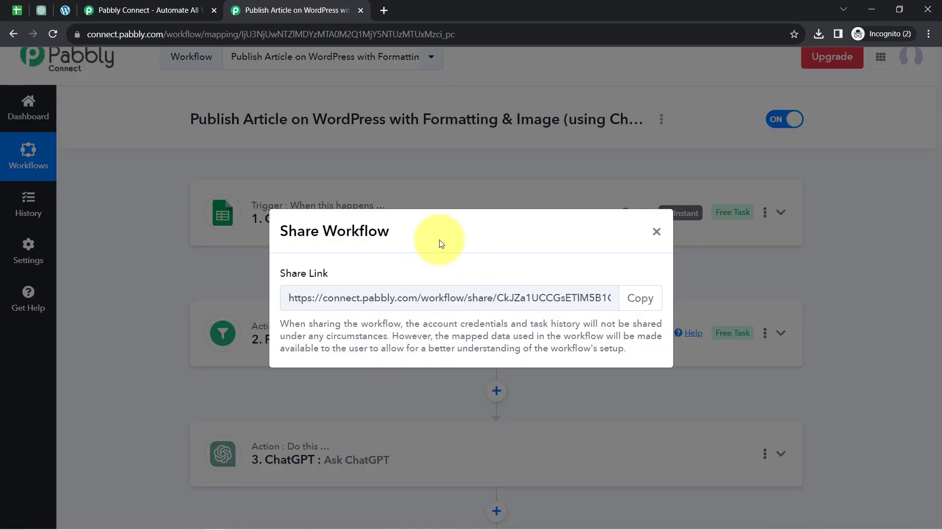
left_click(629, 300)
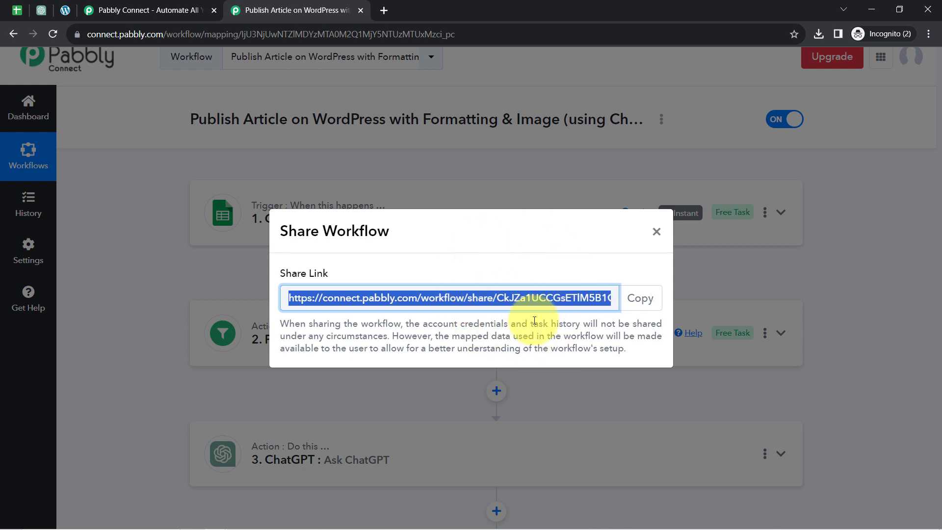
left_click(659, 235)
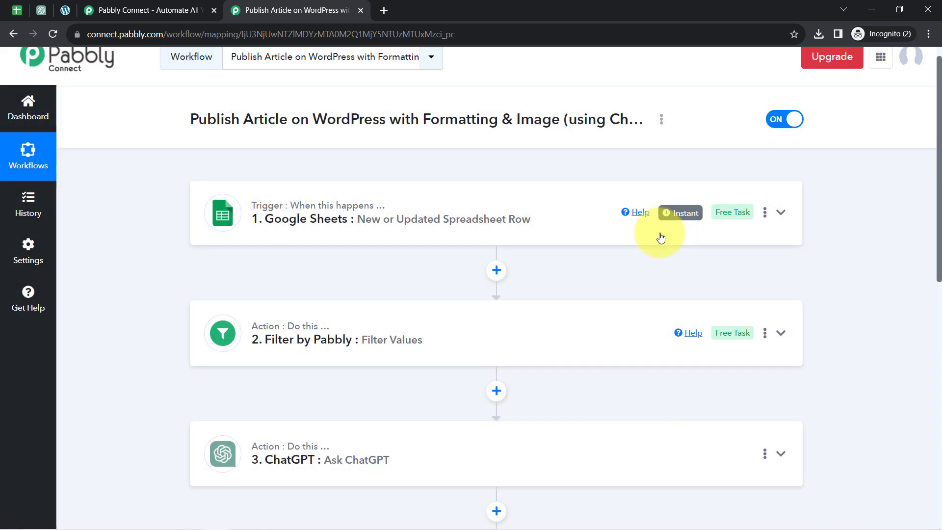
In the blog sheet, enter Y in the Publish Article on WordPress? cell for "Best Diet Plan for Vegetarians".
left_click(11, 8)
left_click(373, 417)
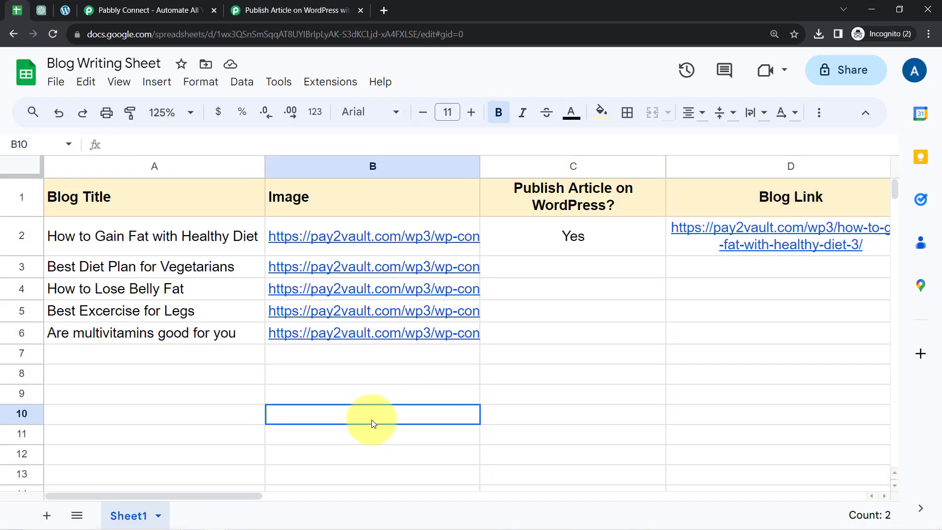
left_click(577, 266)
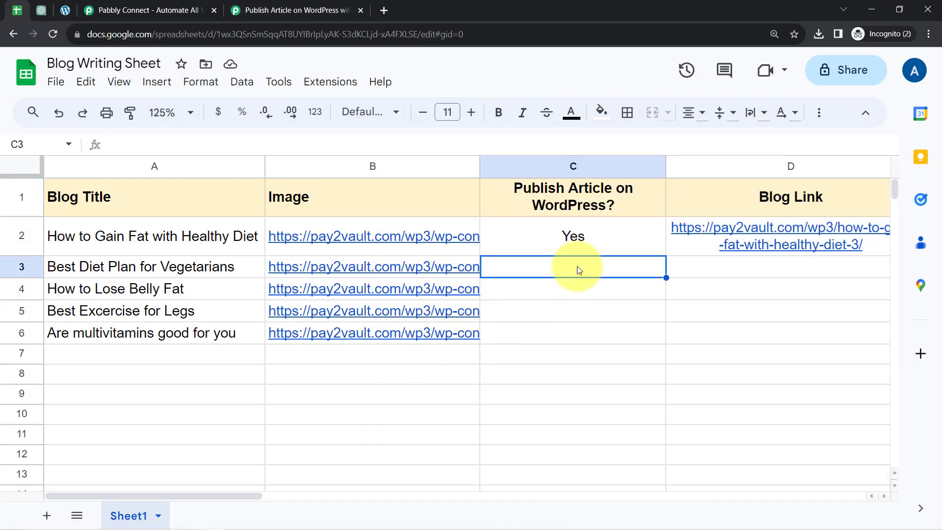
type("Y")
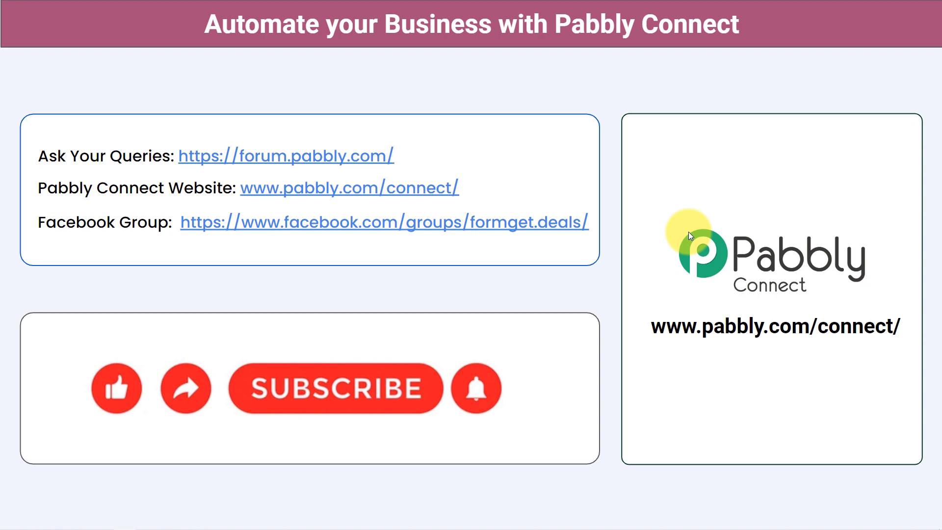